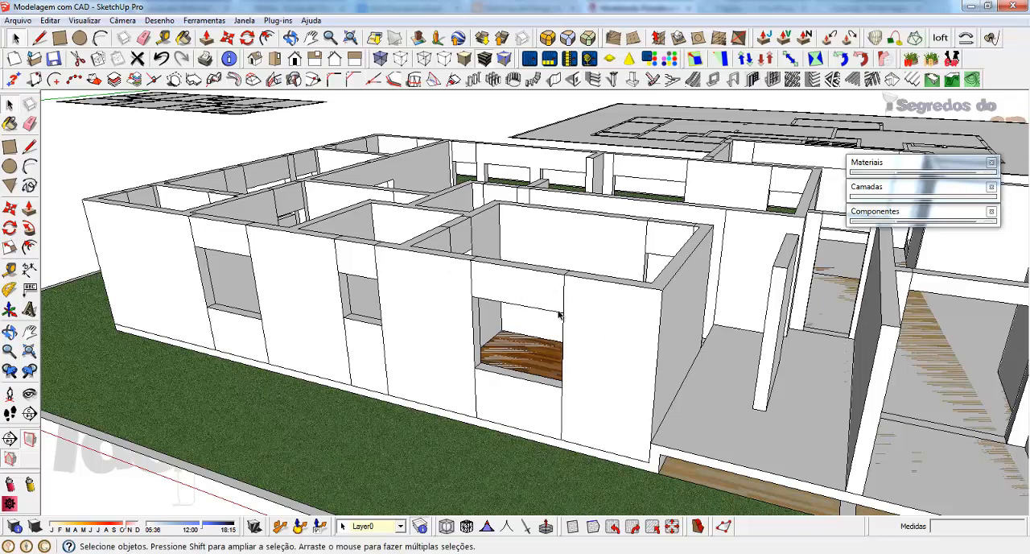
Step: Examine the modelled house walls and the flat floor plans around it, then the floor plan nearest the origin
{"action": "scroll", "coordinate": [605, 329], "scroll_direction": "down", "scroll_amount": 5}
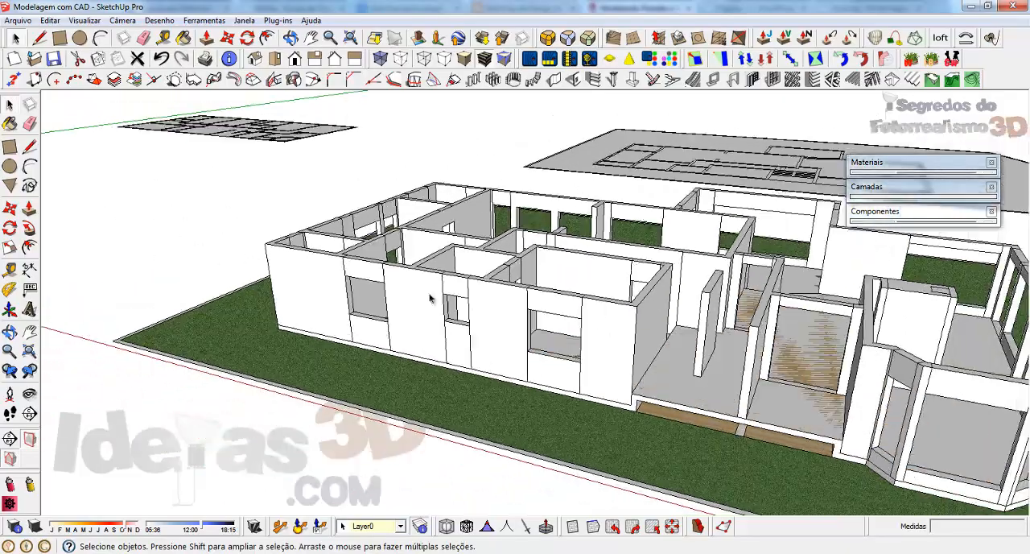
{"action": "middle_click_drag", "start_coordinate": [429, 298], "coordinate": [676, 283]}
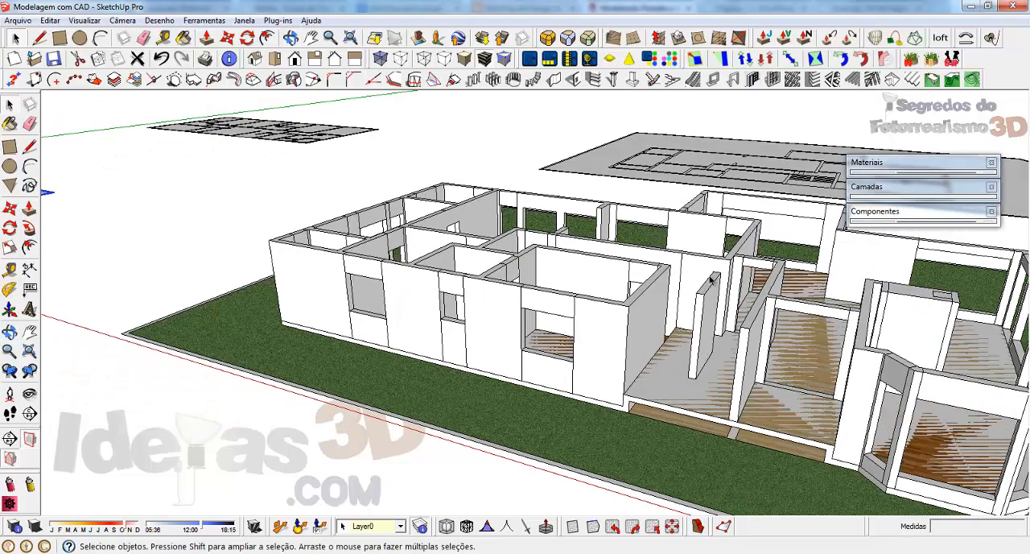
{"action": "scroll", "coordinate": [694, 322], "scroll_direction": "down", "scroll_amount": 4}
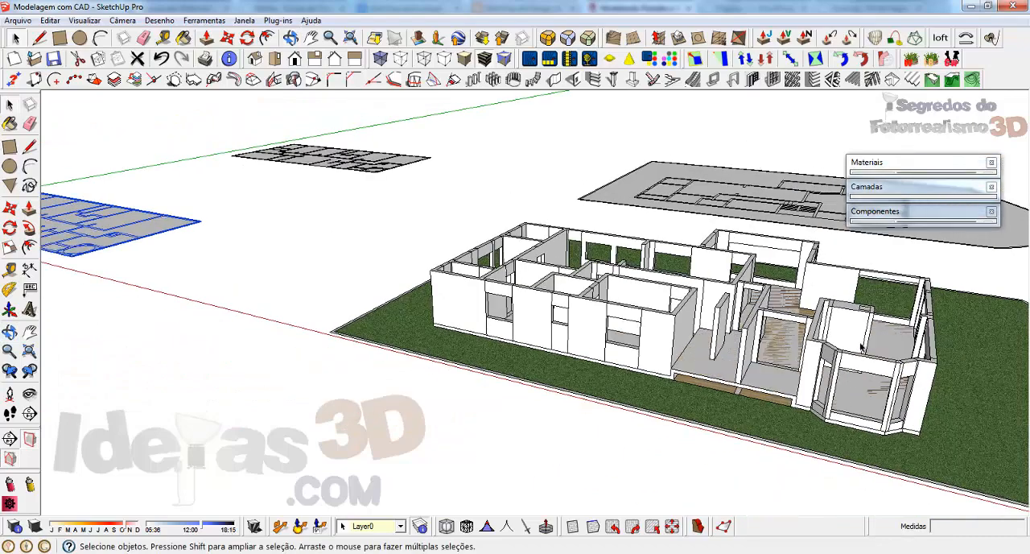
{"action": "scroll", "coordinate": [922, 354], "scroll_direction": "up", "scroll_amount": 1}
{"action": "scroll", "coordinate": [973, 378], "scroll_direction": "down", "scroll_amount": 2}
{"action": "scroll", "coordinate": [965, 383], "scroll_direction": "up", "scroll_amount": 2}
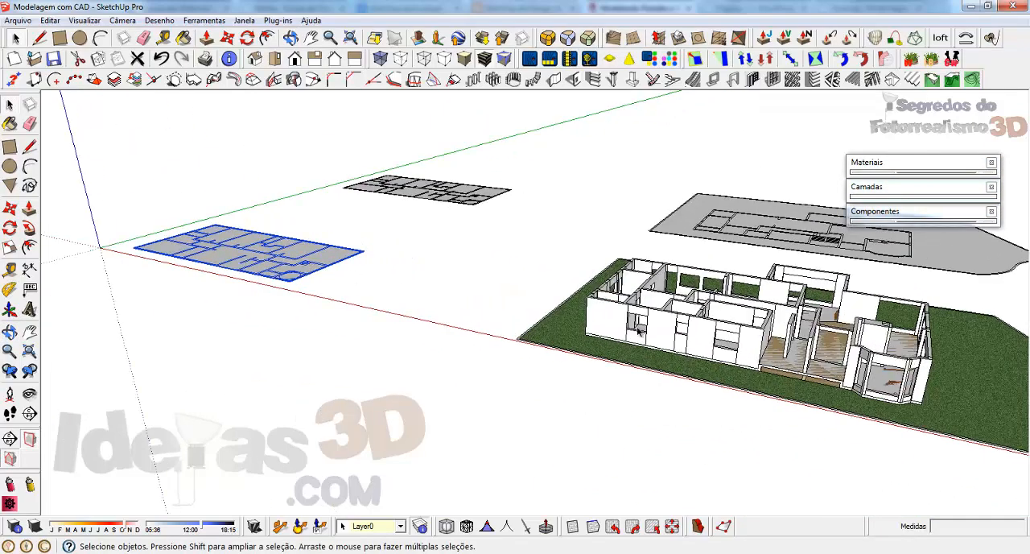
{"action": "scroll", "coordinate": [970, 386], "scroll_direction": "down", "scroll_amount": 3}
{"action": "scroll", "coordinate": [330, 272], "scroll_direction": "up", "scroll_amount": 6}
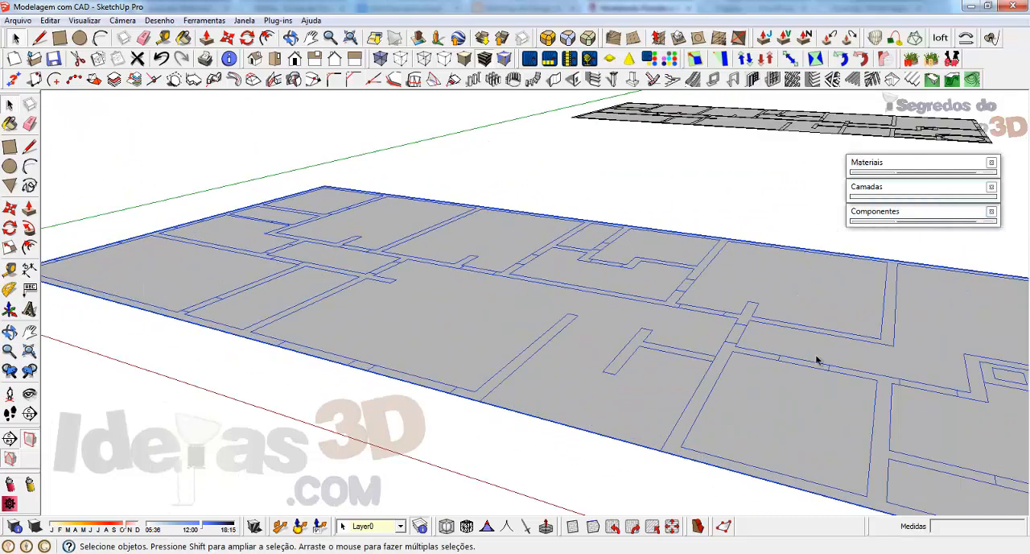
{"action": "middle_click_drag", "start_coordinate": [816, 361], "coordinate": [670, 418]}
{"action": "scroll", "coordinate": [894, 440], "scroll_direction": "down", "scroll_amount": 2}
{"action": "middle_click_drag", "start_coordinate": [663, 379], "coordinate": [626, 393]}
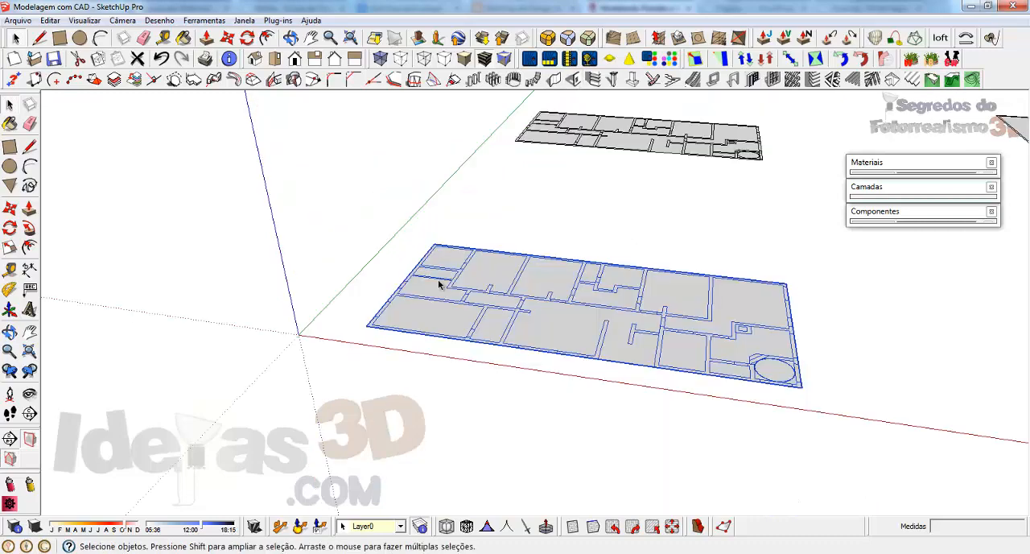
{"action": "scroll", "coordinate": [440, 282], "scroll_direction": "down", "scroll_amount": 5}
{"action": "scroll", "coordinate": [890, 347], "scroll_direction": "up", "scroll_amount": 2}
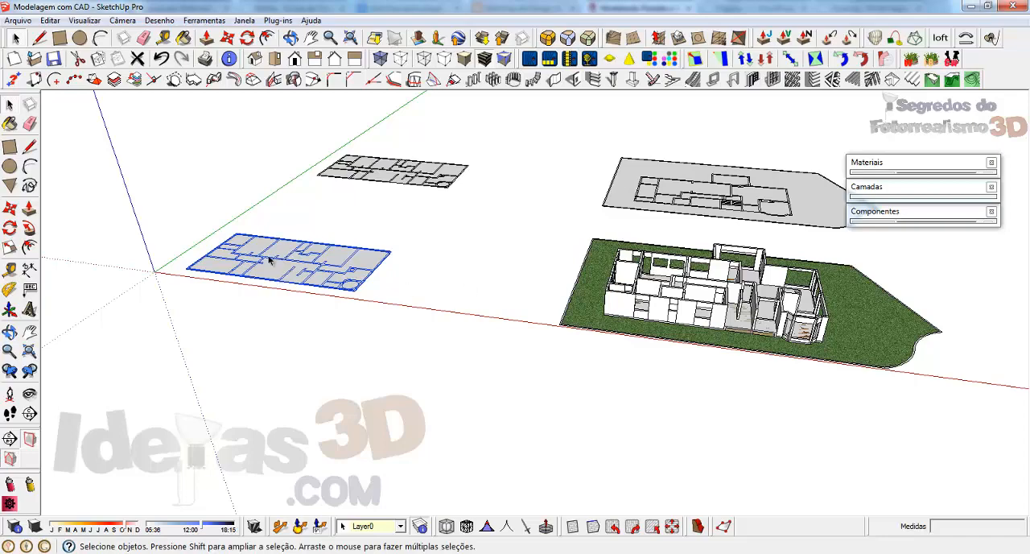
{"action": "middle_click_drag", "start_coordinate": [858, 319], "coordinate": [739, 328]}
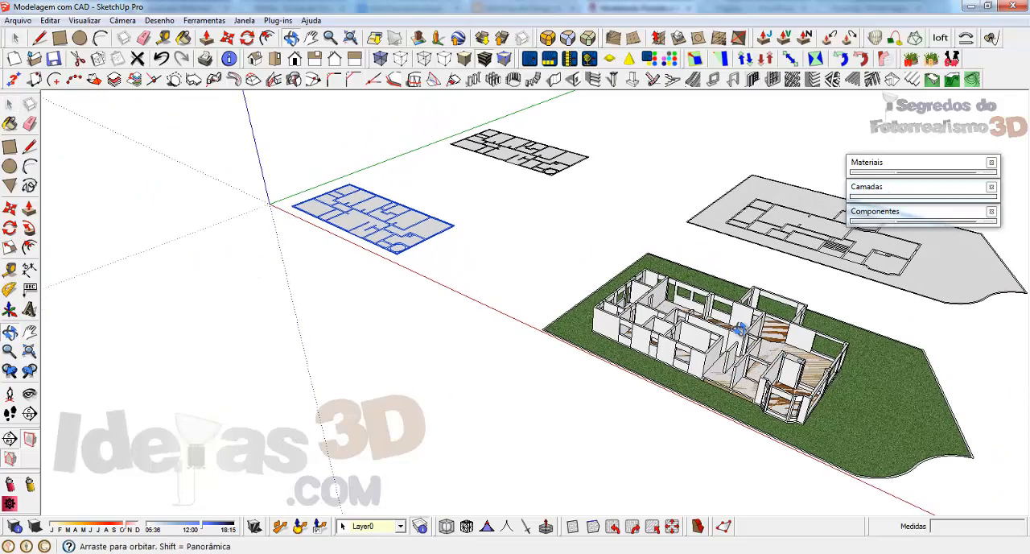
{"action": "scroll", "coordinate": [330, 221], "scroll_direction": "up", "scroll_amount": 5}
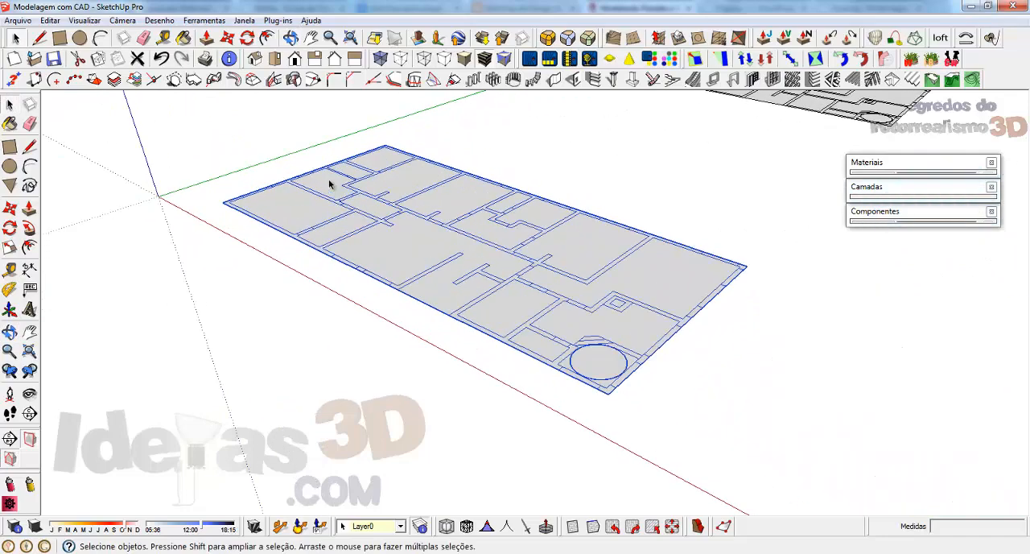
{"action": "scroll", "coordinate": [331, 185], "scroll_direction": "up", "scroll_amount": 3}
{"action": "middle_click_drag", "start_coordinate": [919, 387], "coordinate": [812, 400]}
{"action": "scroll", "coordinate": [809, 399], "scroll_direction": "down", "scroll_amount": 2}
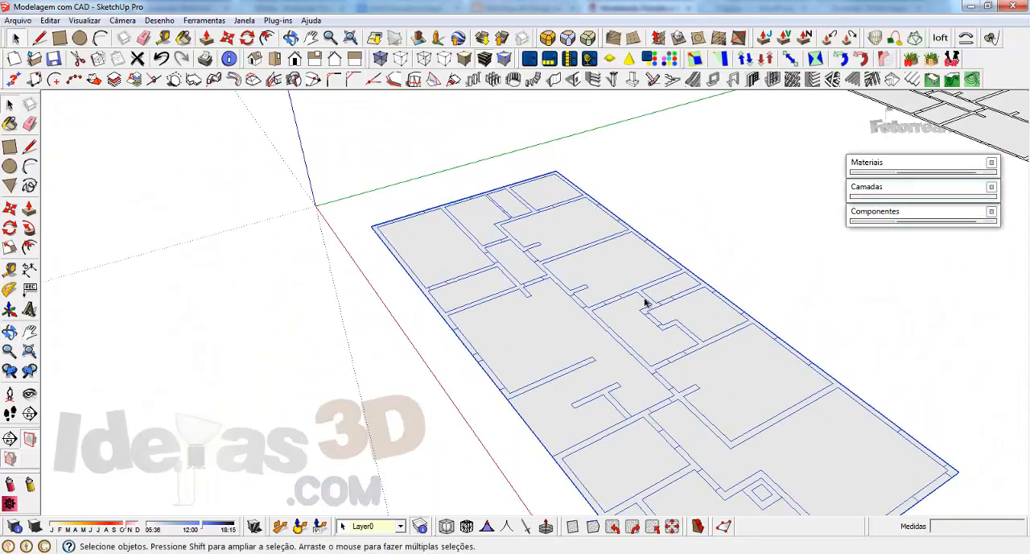
{"action": "scroll", "coordinate": [457, 223], "scroll_direction": "up", "scroll_amount": 2}
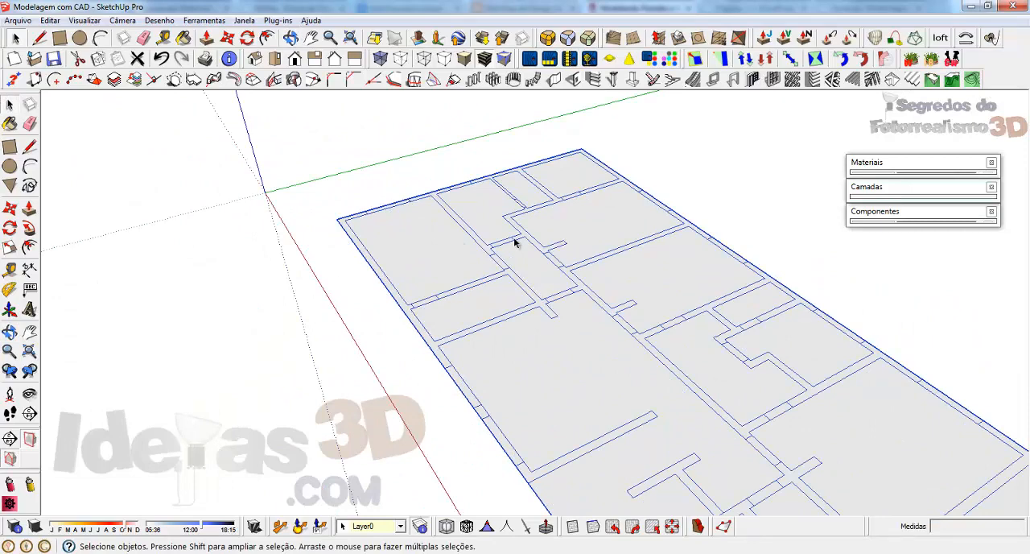
{"action": "scroll", "coordinate": [515, 259], "scroll_direction": "down", "scroll_amount": 2}
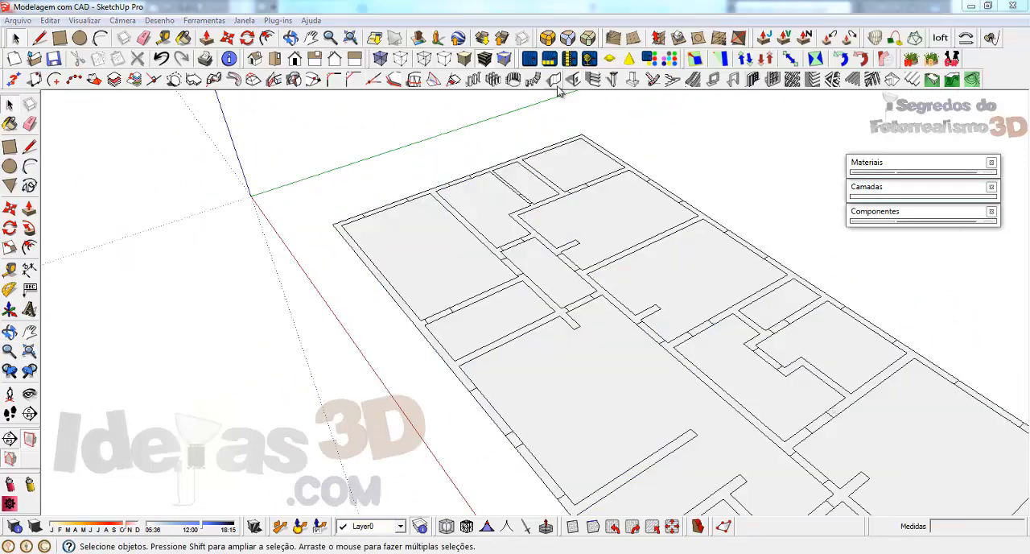
Step: Start the 1001bit Create Walls tool, compare wall types 1 to 3, and choose to build type 2, the cavity wall
{"action": "left_click", "coordinate": [557, 85]}
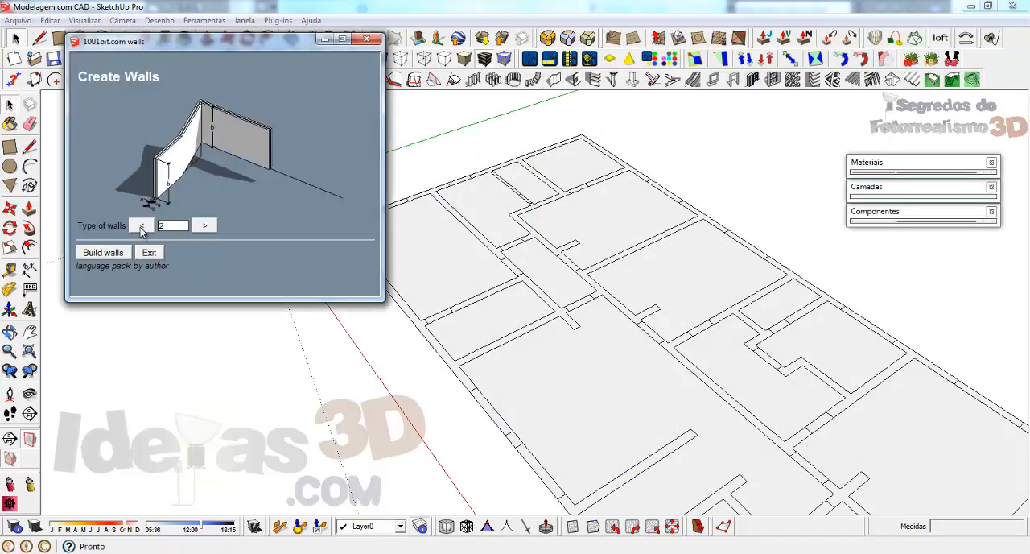
{"action": "left_click", "coordinate": [140, 226]}
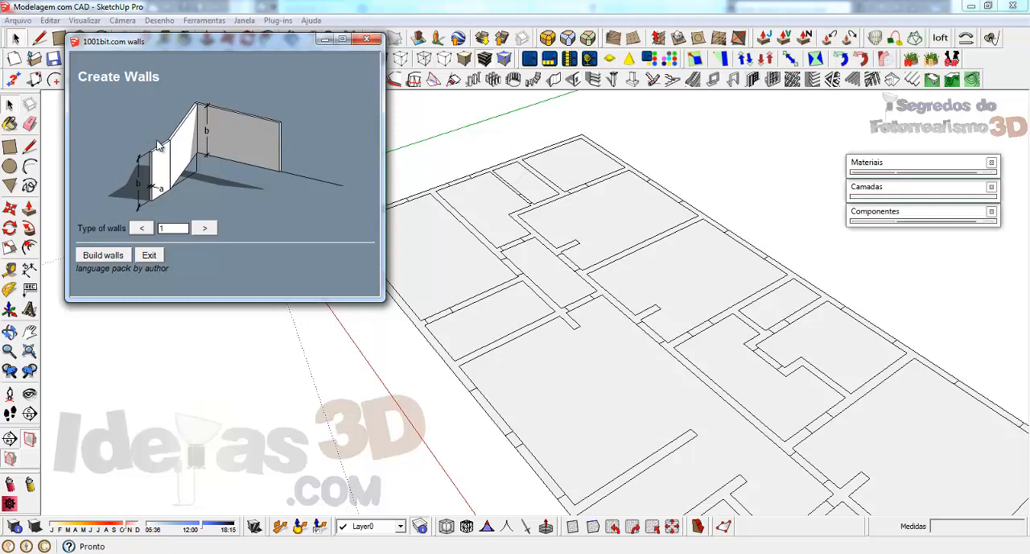
{"action": "left_click", "coordinate": [207, 228]}
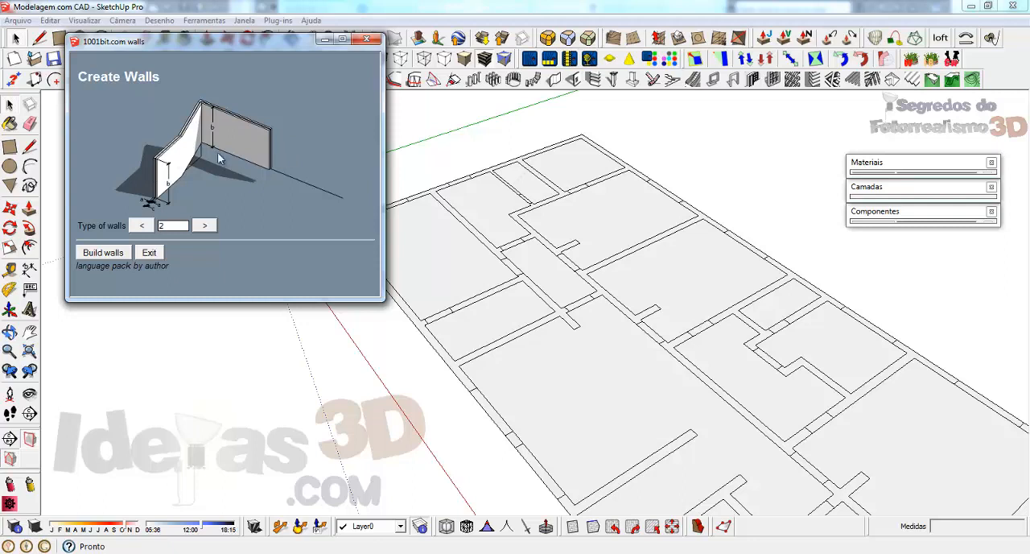
{"action": "left_click", "coordinate": [205, 225]}
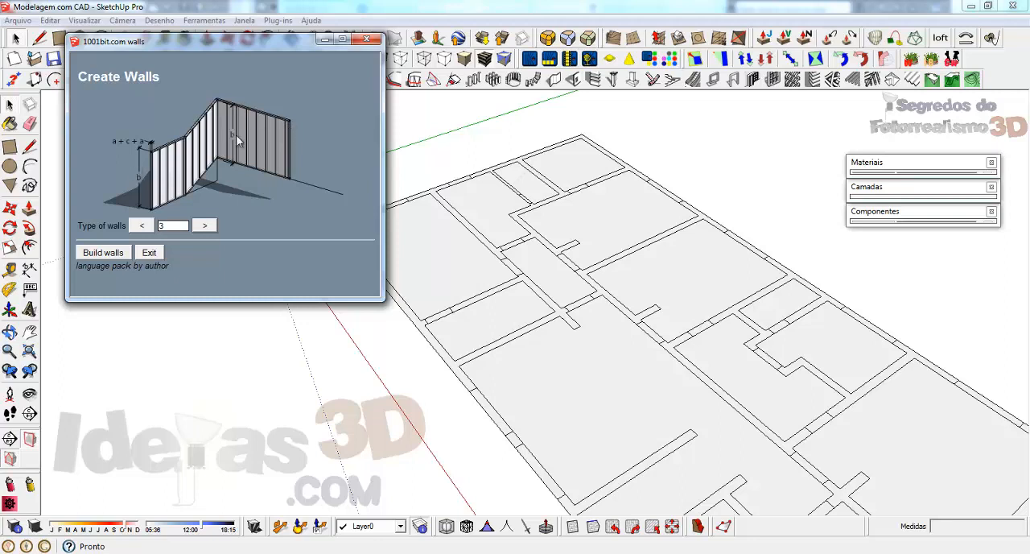
{"action": "left_click", "coordinate": [143, 226]}
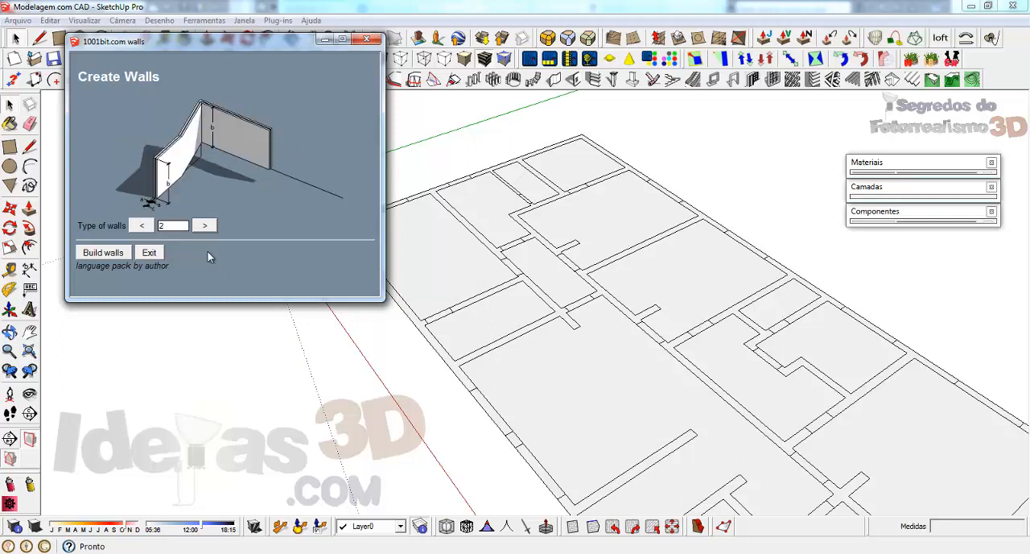
{"action": "left_click", "coordinate": [206, 226]}
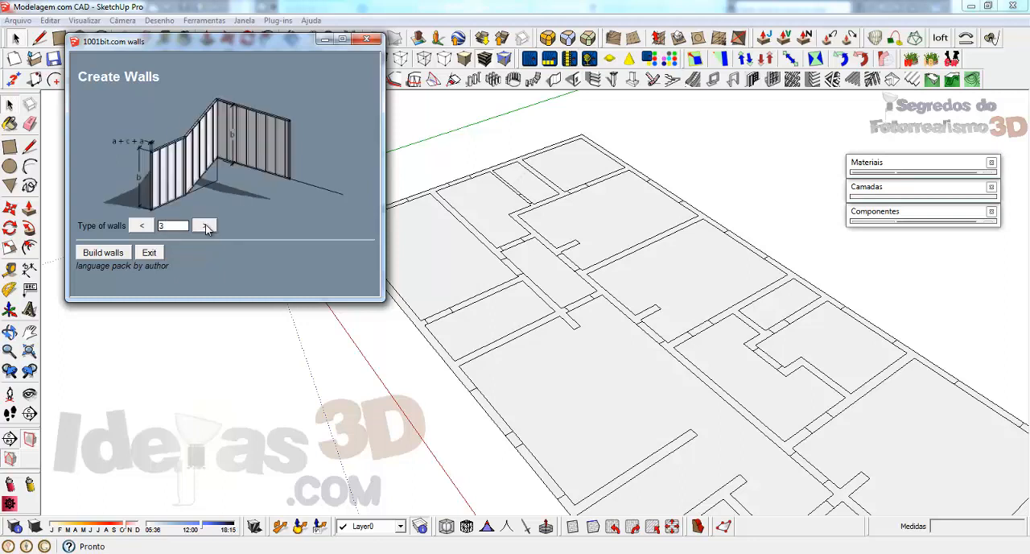
{"action": "left_click", "coordinate": [137, 229]}
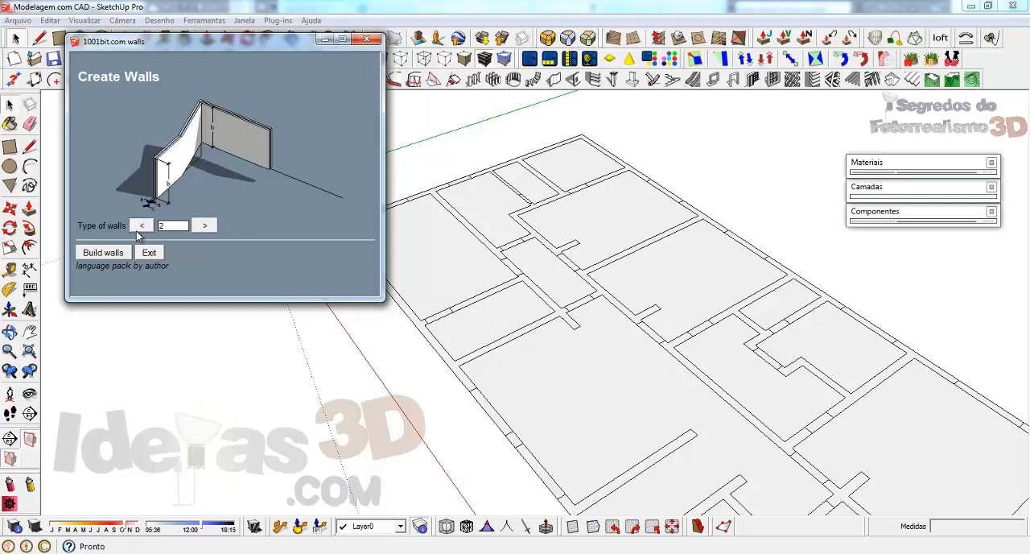
{"action": "left_click", "coordinate": [138, 229]}
{"action": "left_click", "coordinate": [103, 255]}
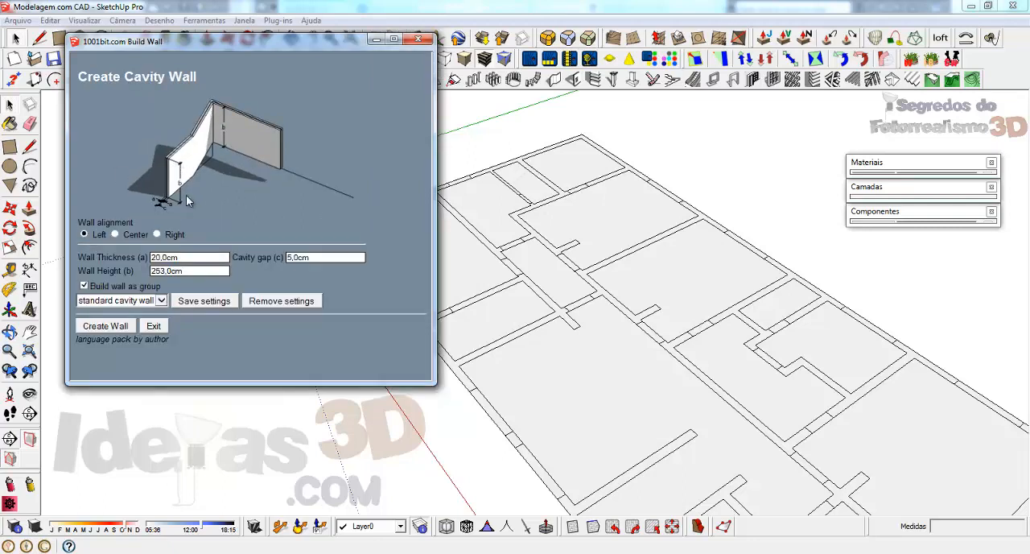
Step: Set the cavity wall's thickness to 15 and its height to 260
{"action": "left_click", "coordinate": [195, 258]}
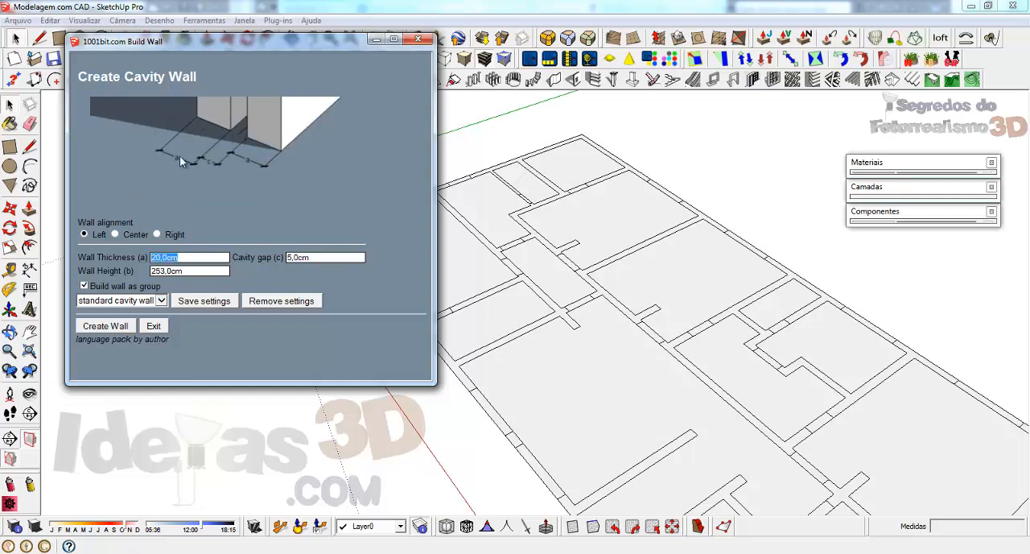
{"action": "left_click_drag", "start_coordinate": [145, 257], "coordinate": [78, 257]}
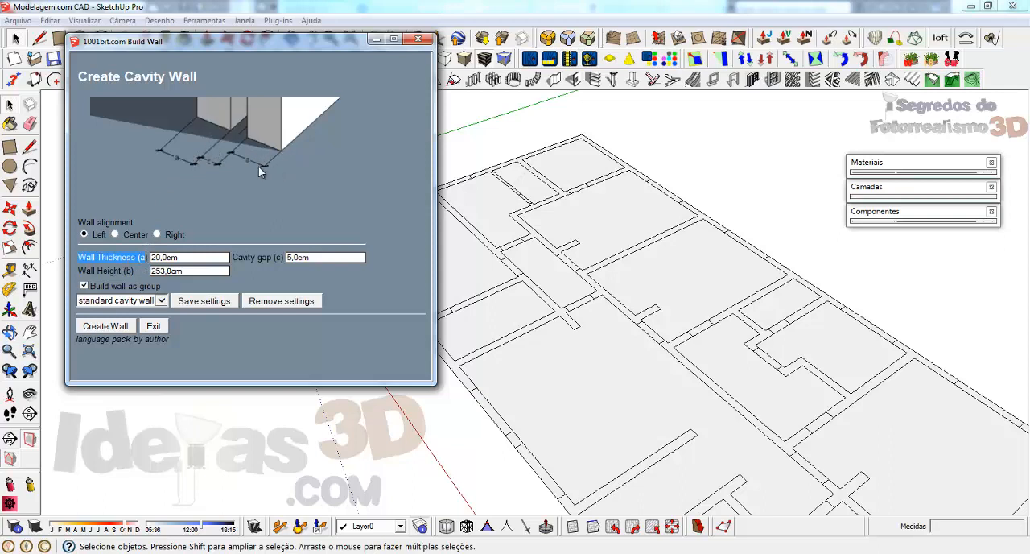
{"action": "double_click", "coordinate": [193, 257]}
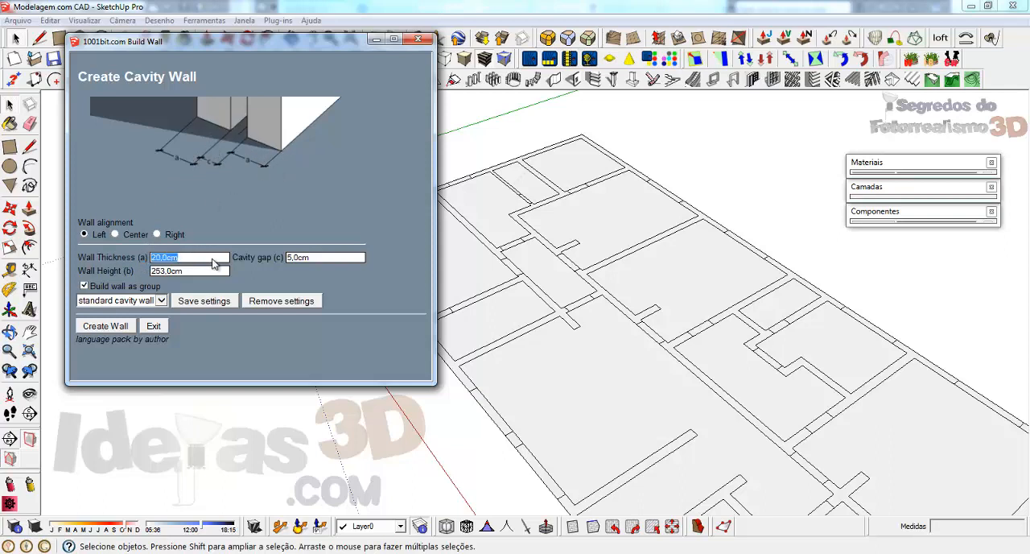
{"action": "type", "text": "15"}
{"action": "double_click", "coordinate": [334, 257]}
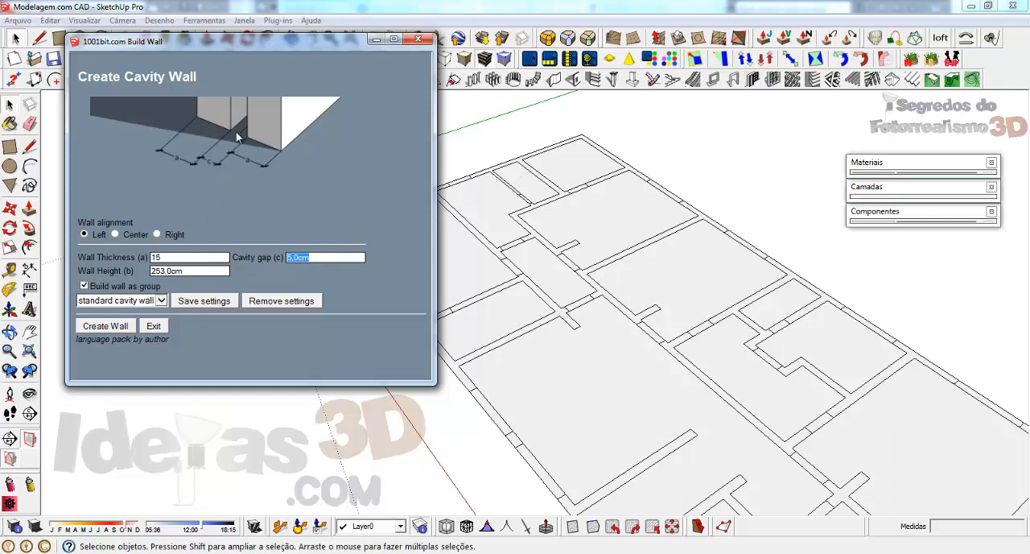
{"action": "double_click", "coordinate": [214, 271]}
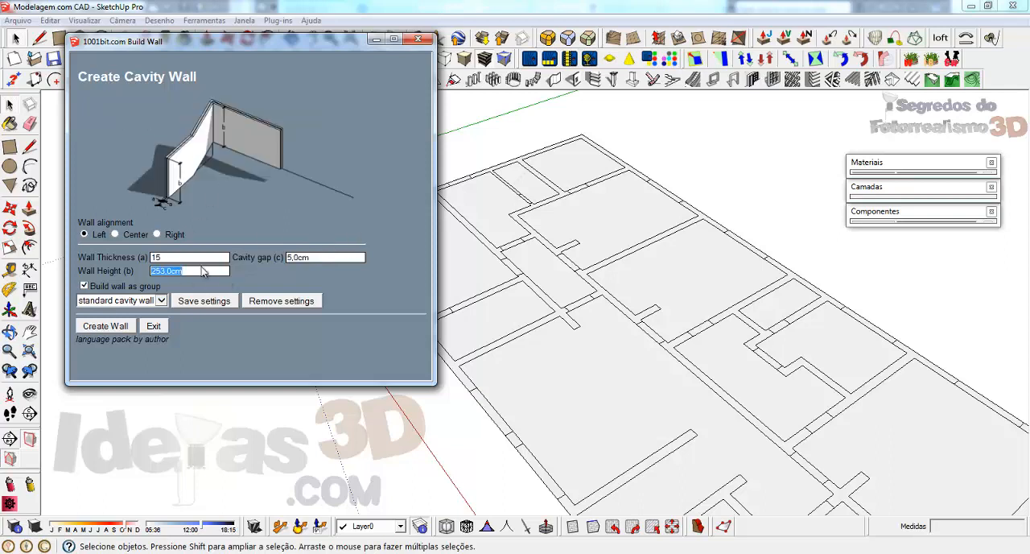
{"action": "type", "text": "260"}
Step: Compare the path previews for Left, Center and Right wall alignment, ending on Left
{"action": "left_click_drag", "start_coordinate": [77, 222], "coordinate": [137, 225]}
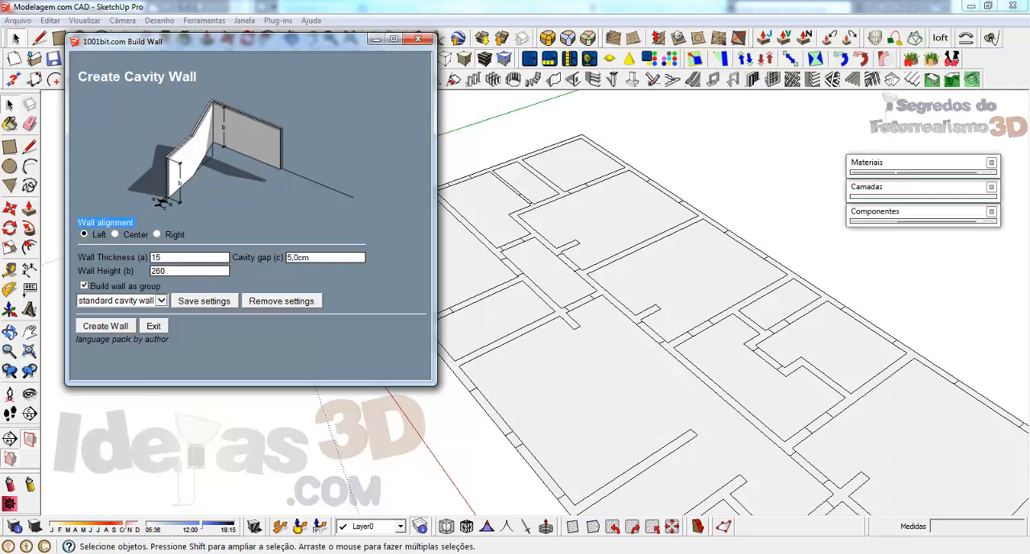
{"action": "left_click", "coordinate": [84, 235]}
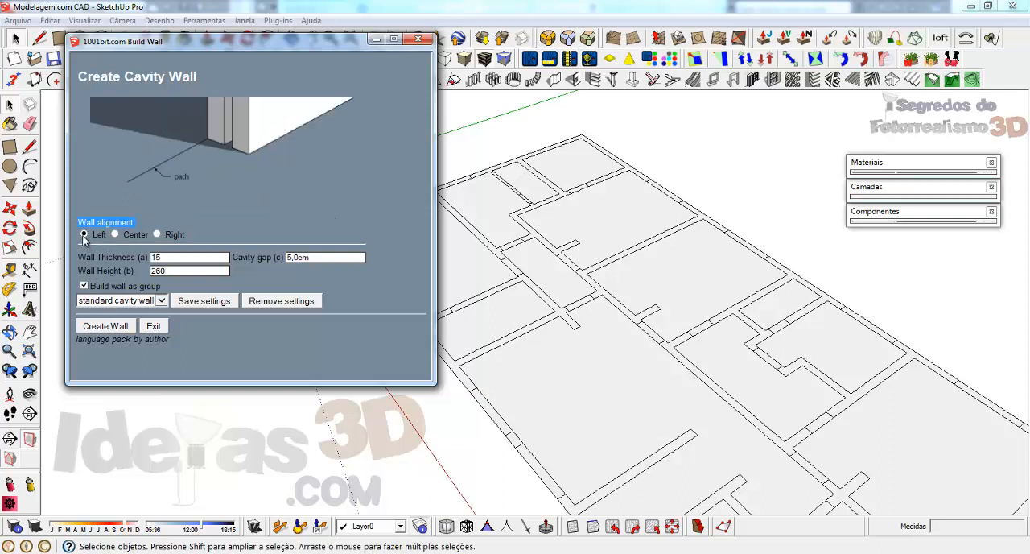
{"action": "left_click", "coordinate": [115, 234]}
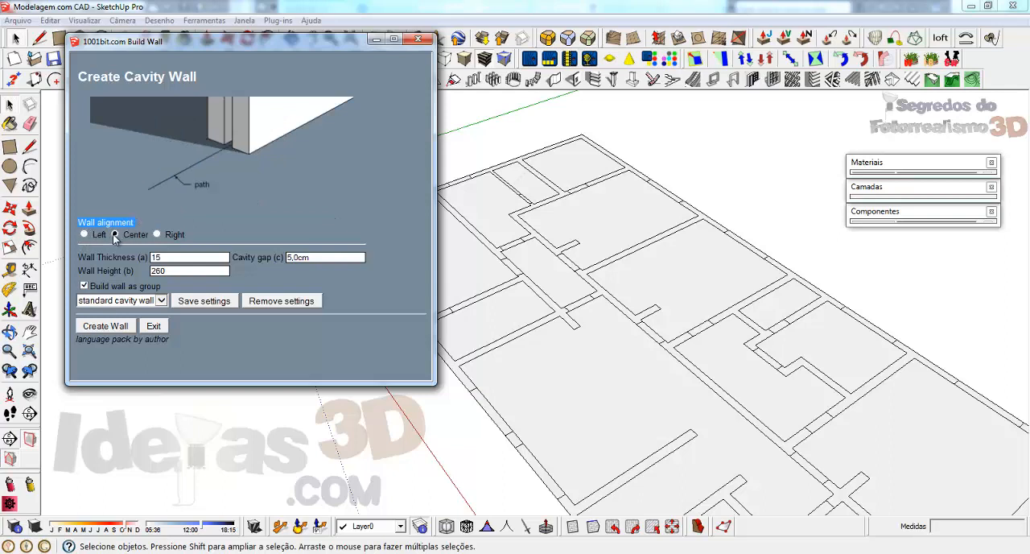
{"action": "left_click", "coordinate": [158, 234]}
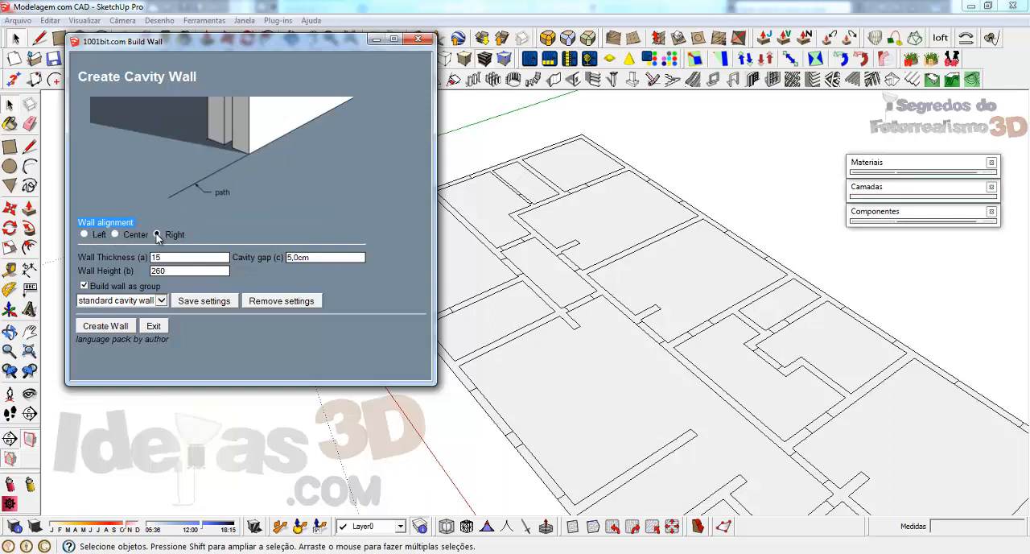
{"action": "left_click", "coordinate": [84, 234]}
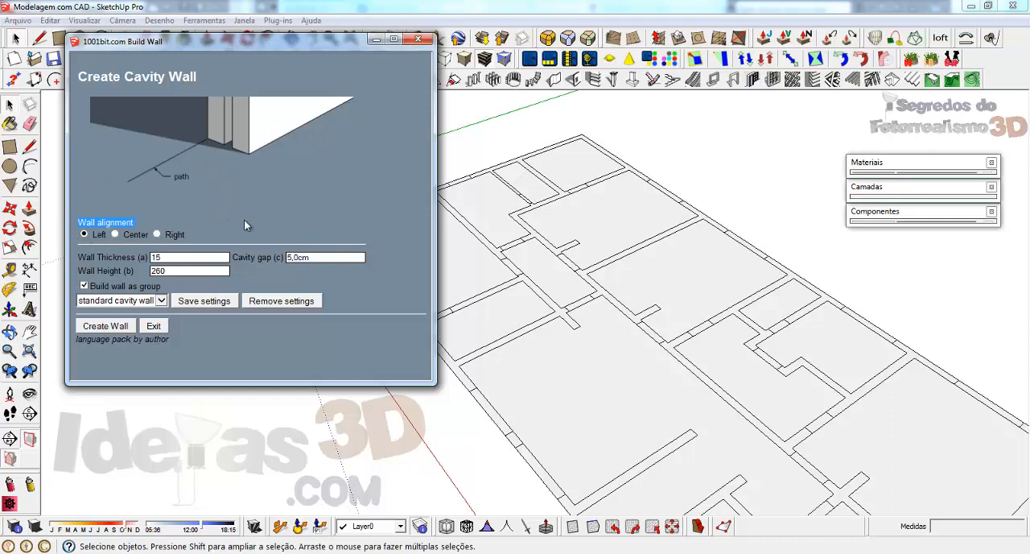
Step: Create the cavity wall from the plan's outer corner, 245 cm along the outer edge, with a second segment about 122 cm long turning inward
{"action": "left_click", "coordinate": [105, 326]}
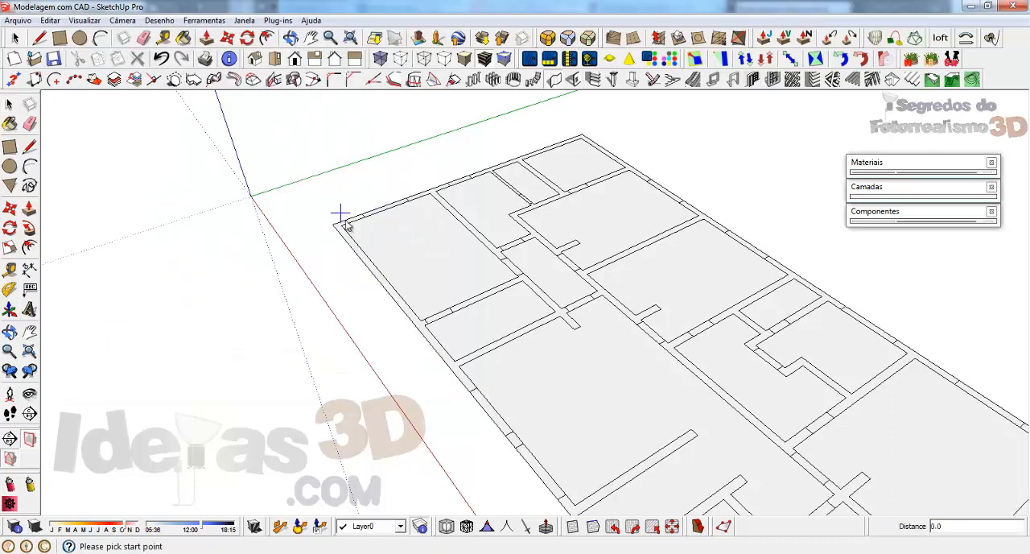
{"action": "scroll", "coordinate": [340, 215], "scroll_direction": "up", "scroll_amount": 5}
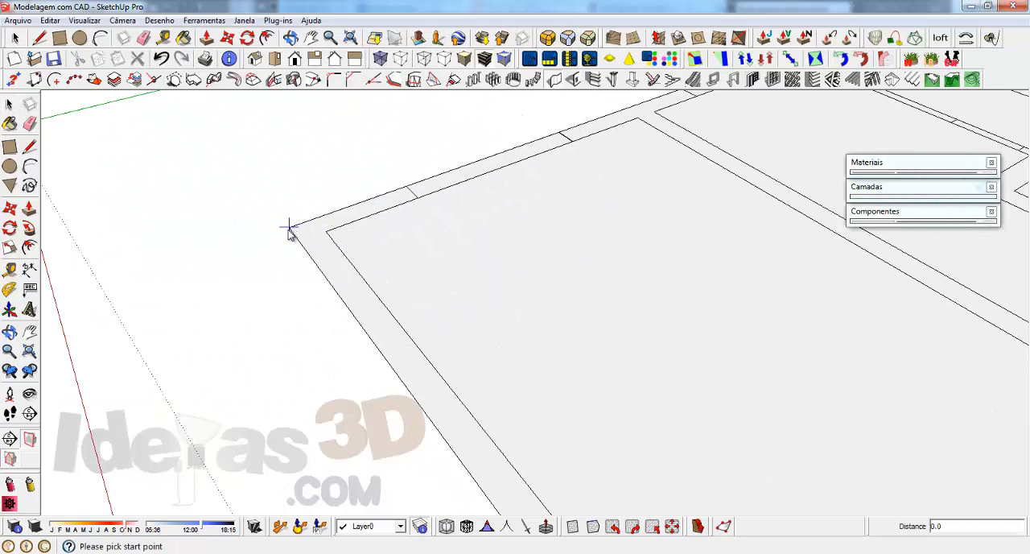
{"action": "left_click", "coordinate": [290, 228]}
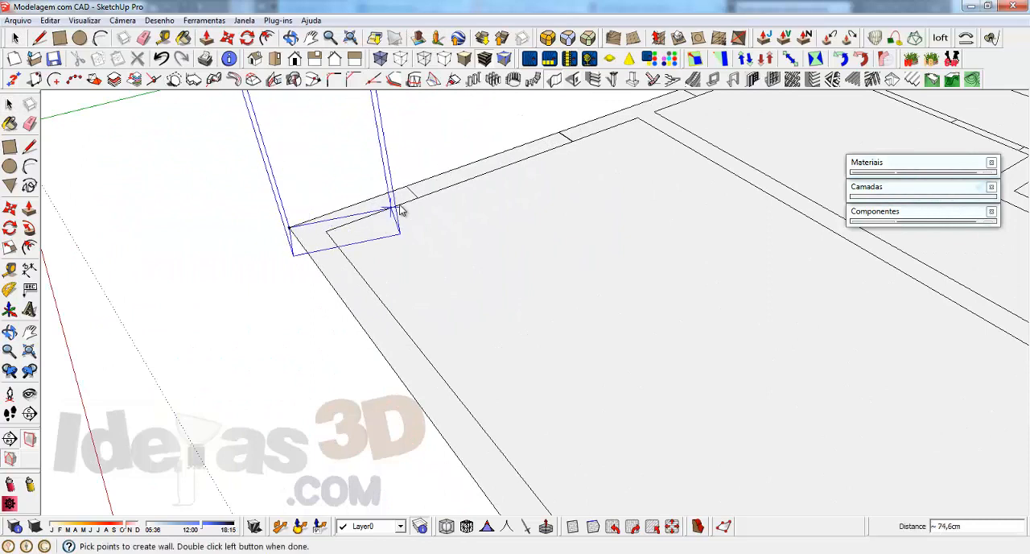
{"action": "left_click", "coordinate": [561, 138]}
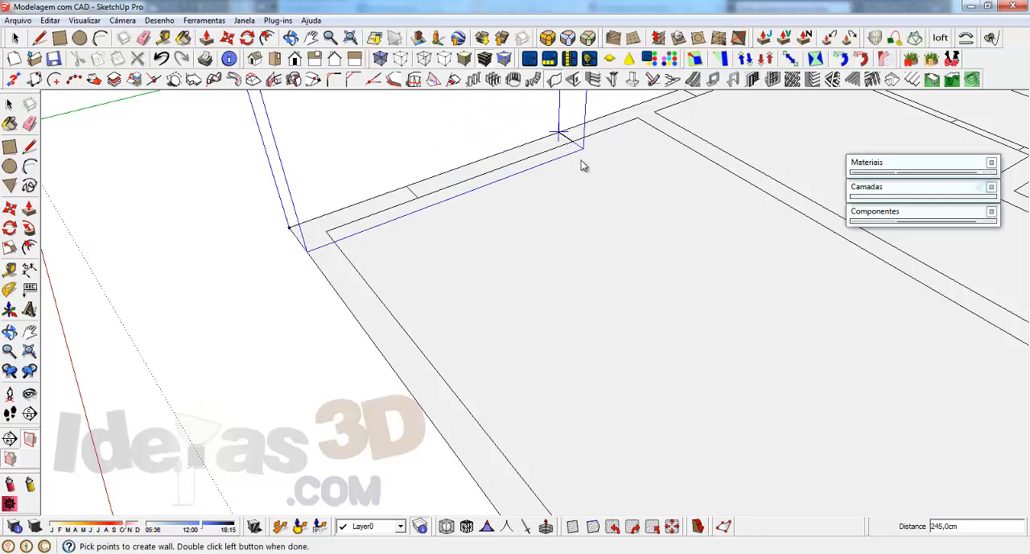
{"action": "double_click", "coordinate": [646, 206]}
{"action": "middle_click_drag", "start_coordinate": [646, 206], "coordinate": [766, 218]}
{"action": "left_click", "coordinate": [455, 275]}
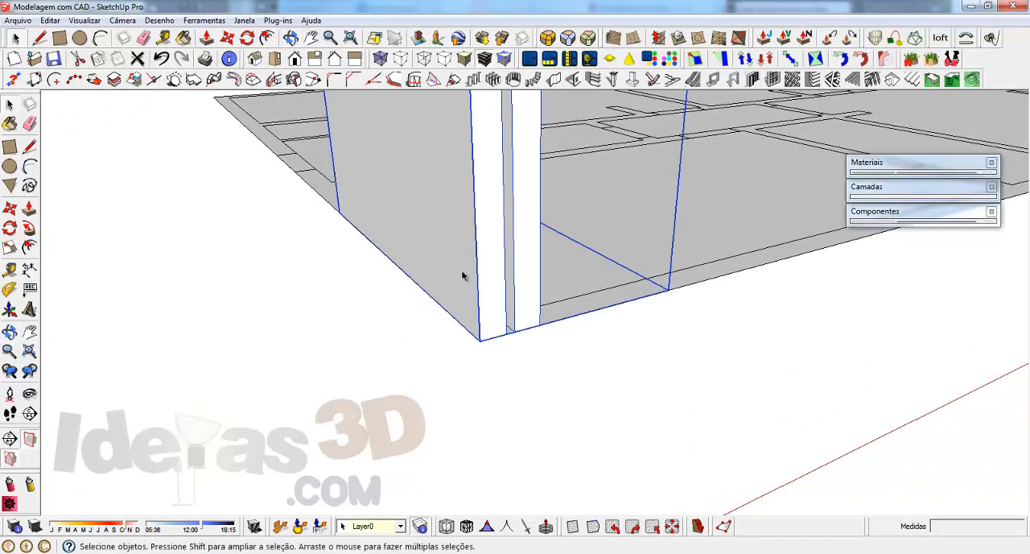
Step: Inspect the two-segment cavity wall at the plan's outer corner and delete it
{"action": "middle_click_drag", "start_coordinate": [462, 276], "coordinate": [491, 344]}
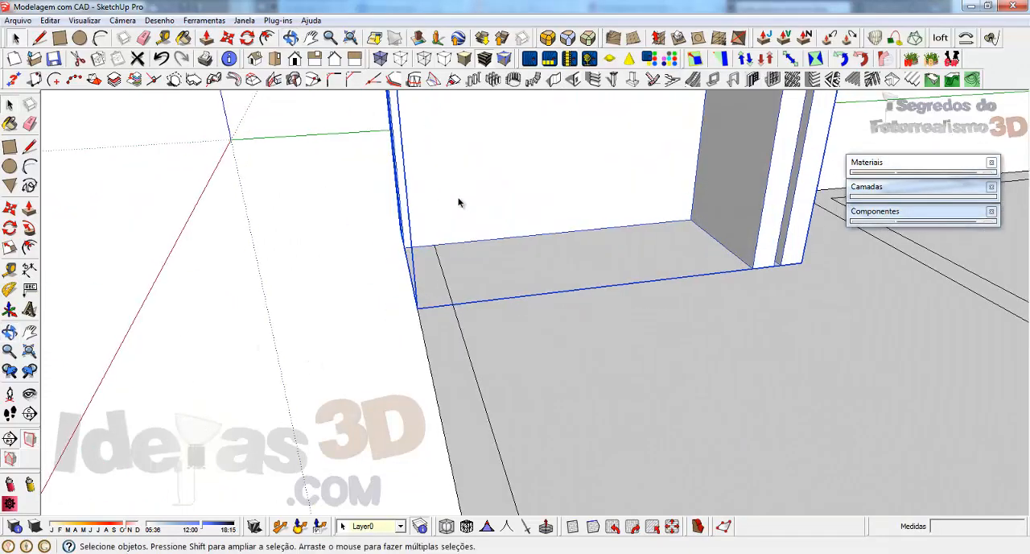
{"action": "key", "text": "Delete"}
{"action": "middle_click_drag", "start_coordinate": [487, 234], "coordinate": [545, 296]}
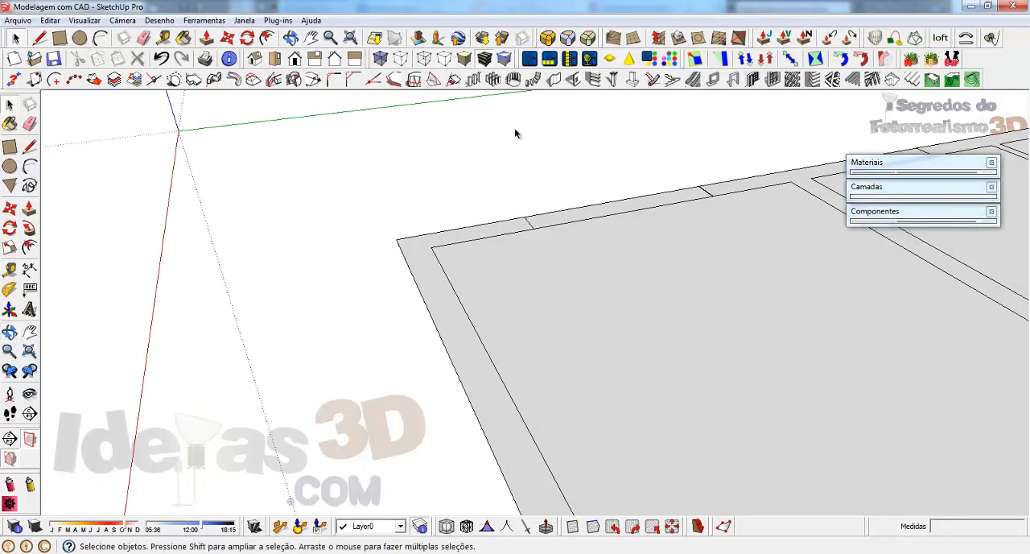
Step: Build a Left-aligned cavity wall about 273 cm long from the room's inner corner along the inner edge, and remove it after checking
{"action": "left_click", "coordinate": [573, 79]}
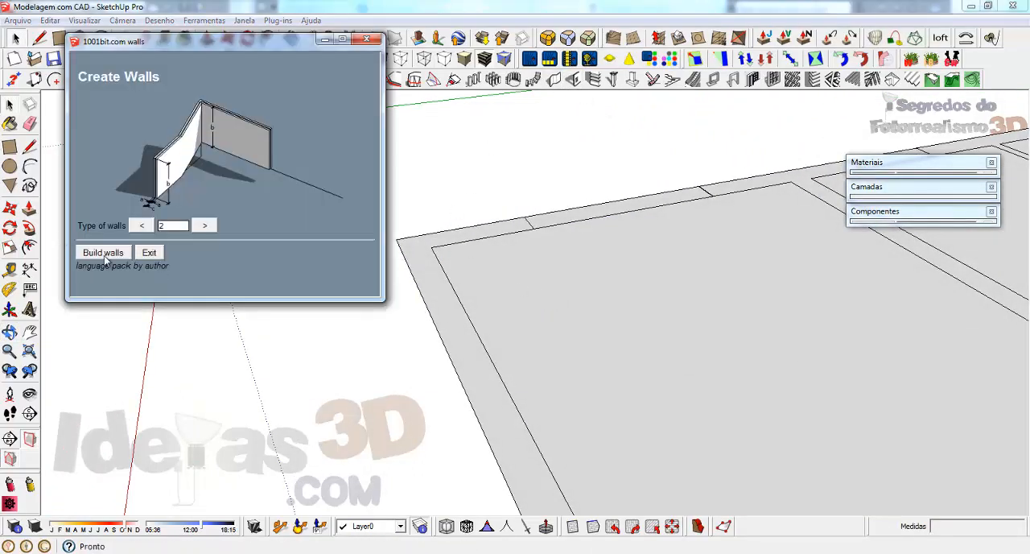
{"action": "left_click", "coordinate": [103, 256]}
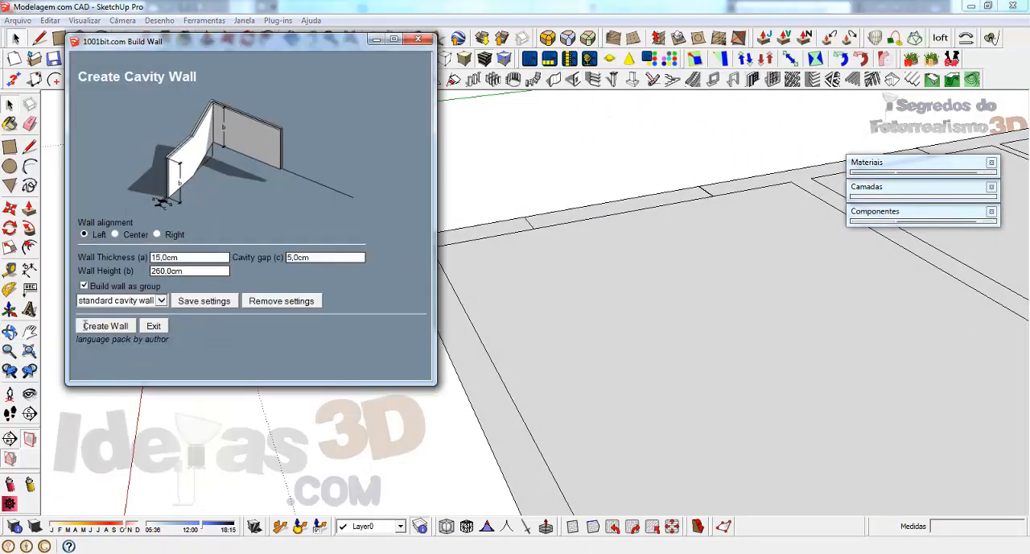
{"action": "left_click", "coordinate": [104, 326]}
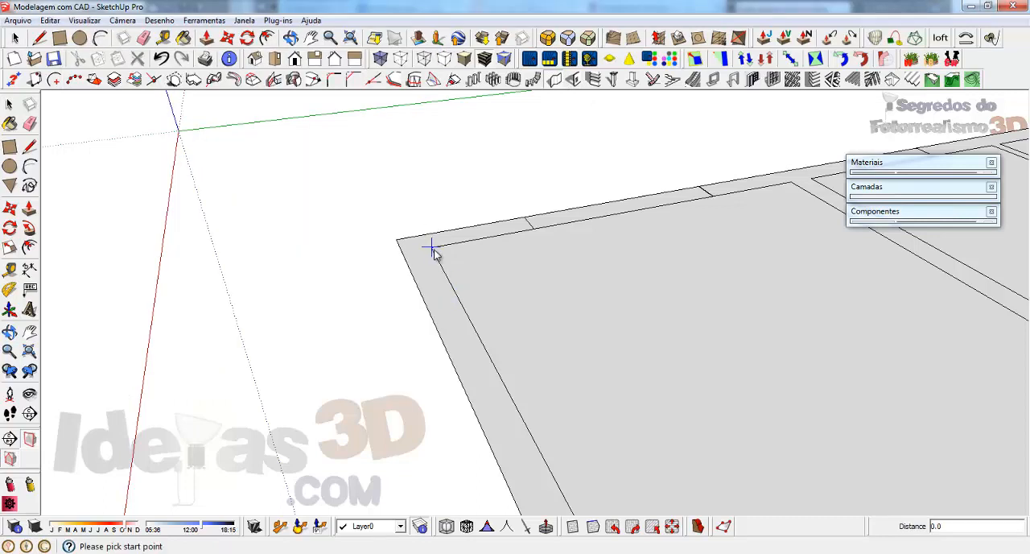
{"action": "left_click", "coordinate": [432, 248]}
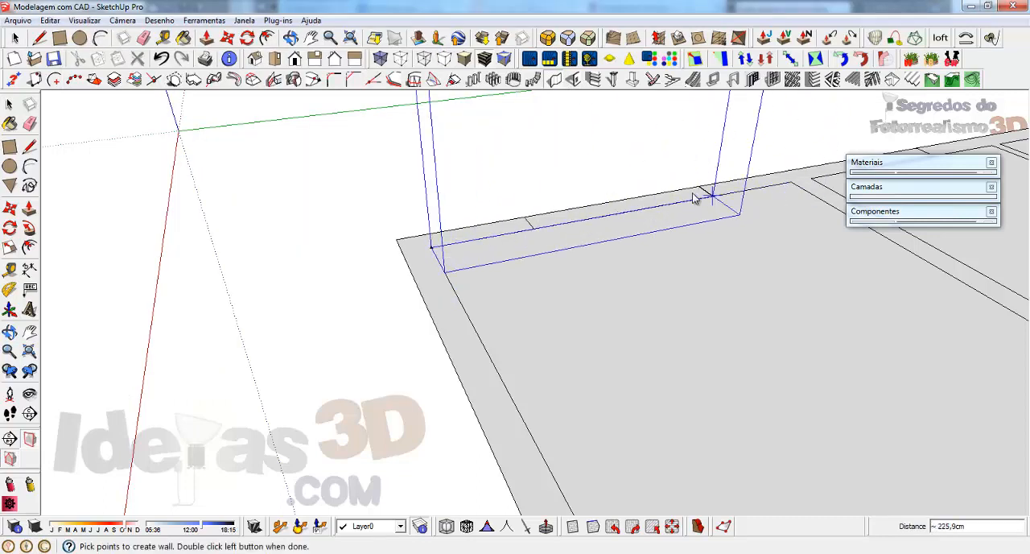
{"action": "double_click", "coordinate": [765, 192]}
{"action": "left_click", "coordinate": [421, 197]}
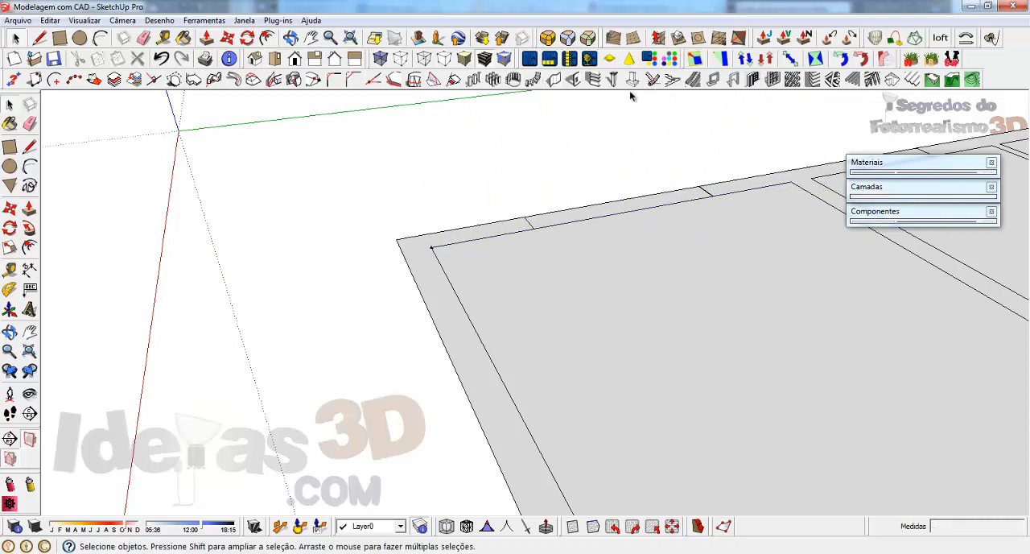
Step: Create a short Center-aligned cavity wall along the plan's wall strip, starting from the middle of the line crossing it
{"action": "left_click", "coordinate": [553, 78]}
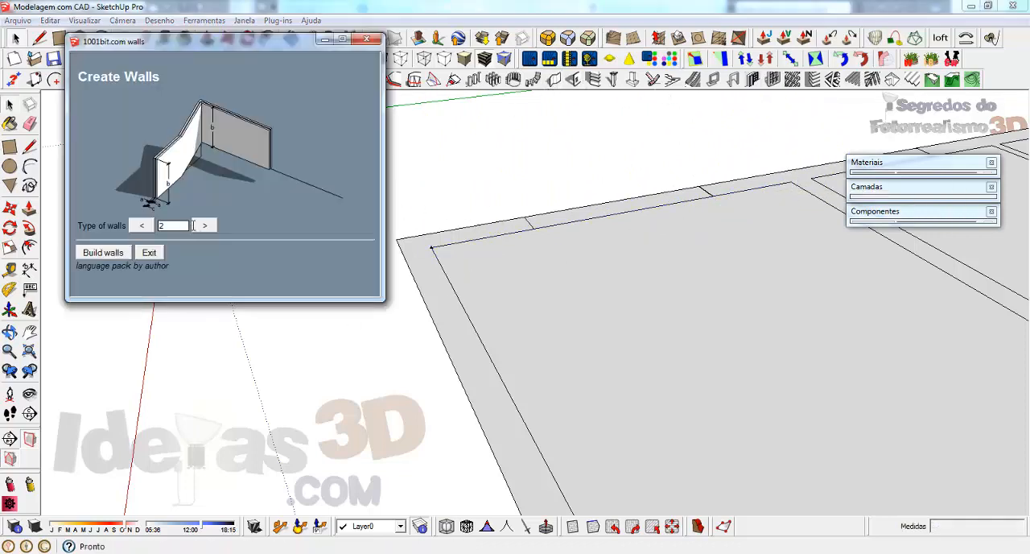
{"action": "left_click", "coordinate": [113, 252]}
{"action": "left_click", "coordinate": [116, 234]}
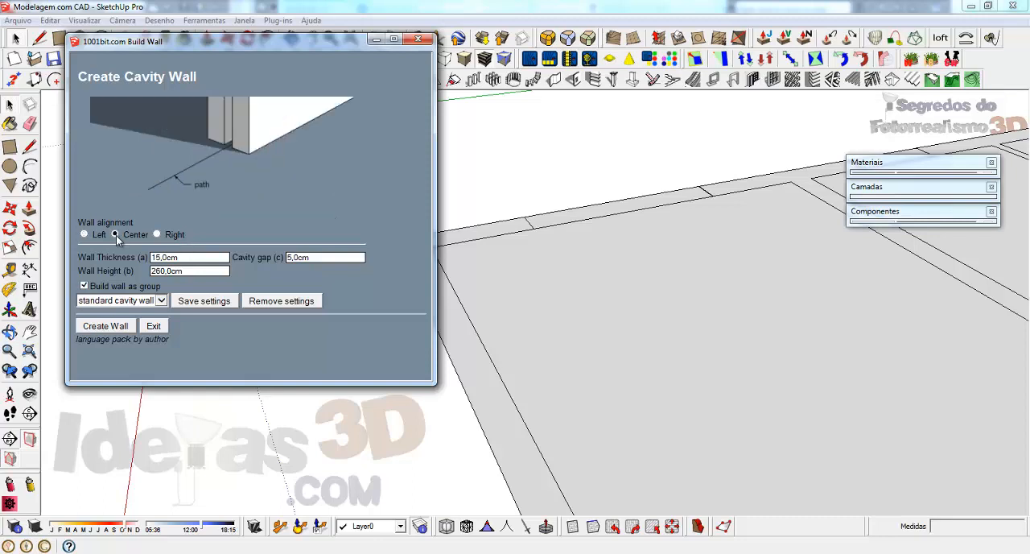
{"action": "left_click", "coordinate": [91, 330]}
{"action": "scroll", "coordinate": [536, 229], "scroll_direction": "up", "scroll_amount": 1}
{"action": "scroll", "coordinate": [541, 234], "scroll_direction": "up", "scroll_amount": 3}
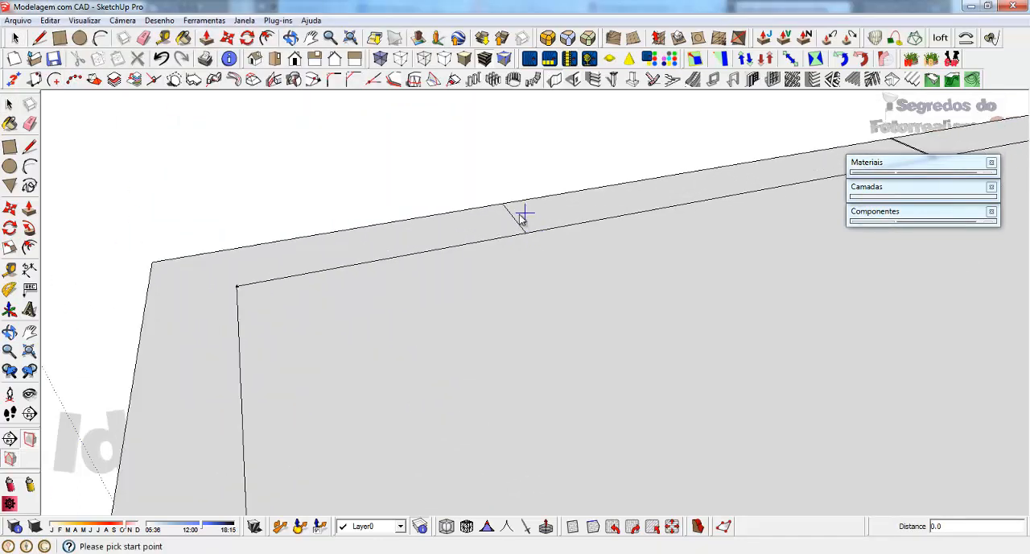
{"action": "left_click", "coordinate": [515, 220]}
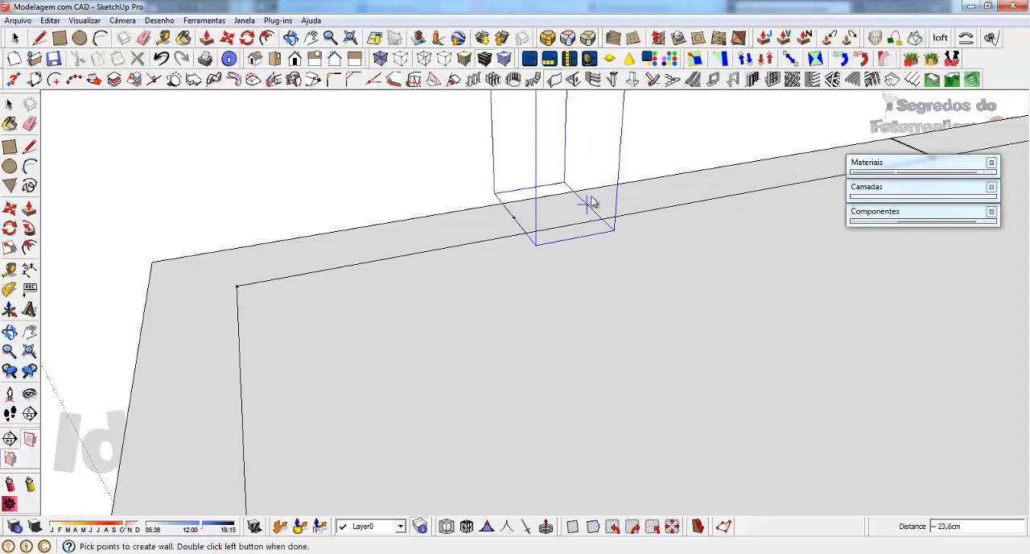
{"action": "double_click", "coordinate": [713, 184]}
Step: Inspect the Center-aligned cavity wall over the plan's wall strip and delete it
{"action": "middle_click_drag", "start_coordinate": [581, 241], "coordinate": [611, 192]}
{"action": "left_click", "coordinate": [574, 184]}
{"action": "key", "text": "Delete"}
{"action": "scroll", "coordinate": [401, 278], "scroll_direction": "down", "scroll_amount": 2}
{"action": "scroll", "coordinate": [317, 292], "scroll_direction": "down", "scroll_amount": 2}
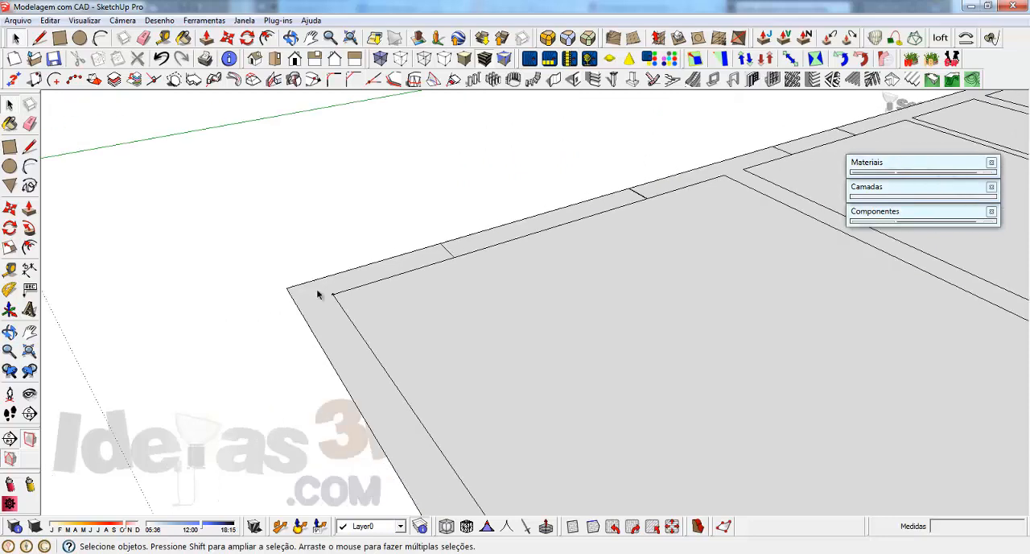
Step: Create a Right-aligned cavity wall from the room's inner corner, 75 cm along the inner edge to the crossing line
{"action": "scroll", "coordinate": [320, 288], "scroll_direction": "up", "scroll_amount": 3}
{"action": "left_click", "coordinate": [556, 82]}
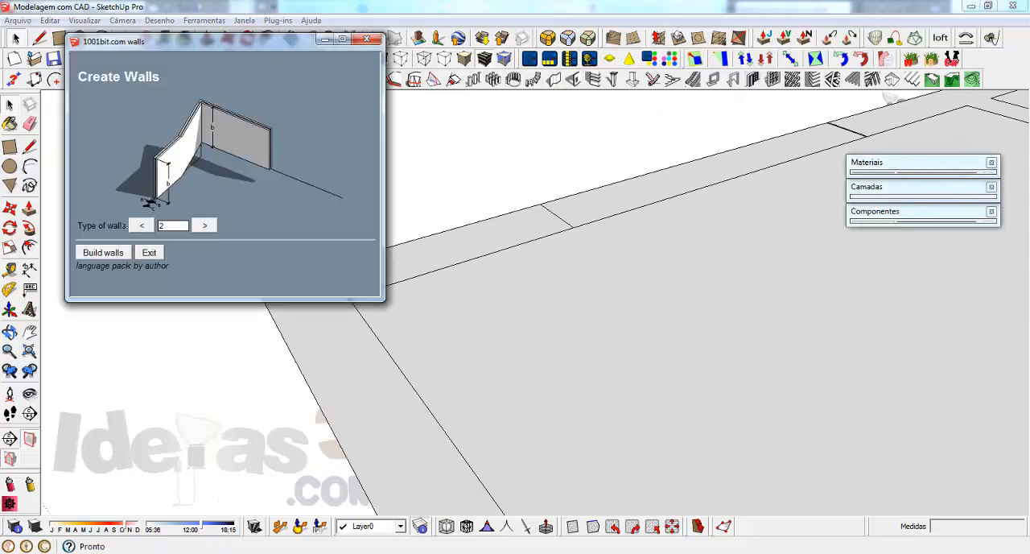
{"action": "left_click", "coordinate": [119, 254]}
{"action": "left_click", "coordinate": [156, 234]}
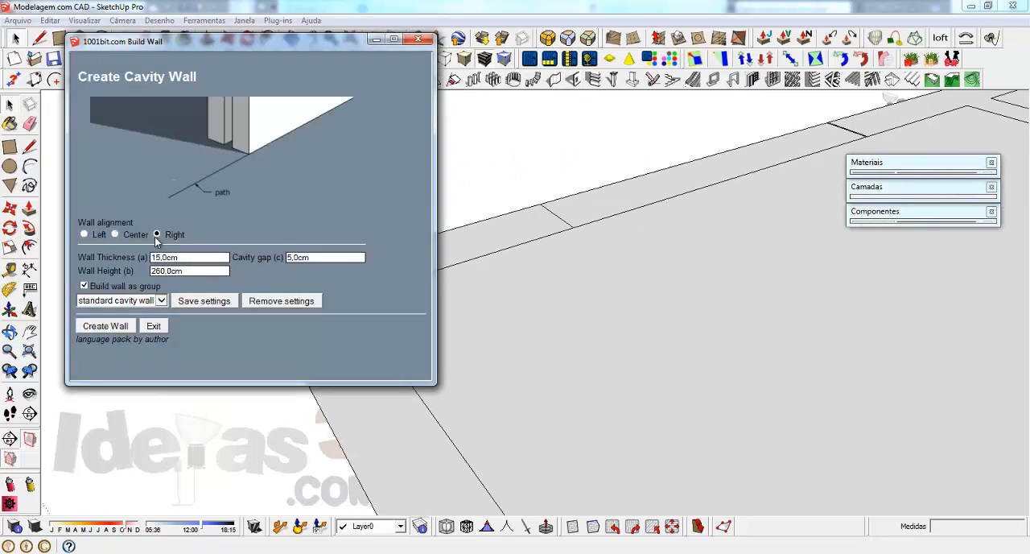
{"action": "left_click", "coordinate": [91, 326]}
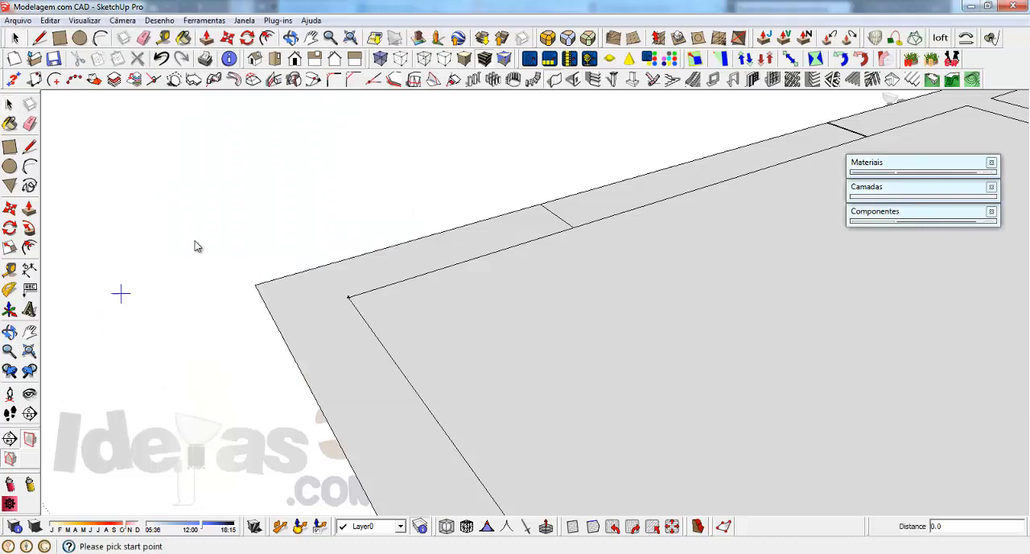
{"action": "left_click", "coordinate": [348, 296]}
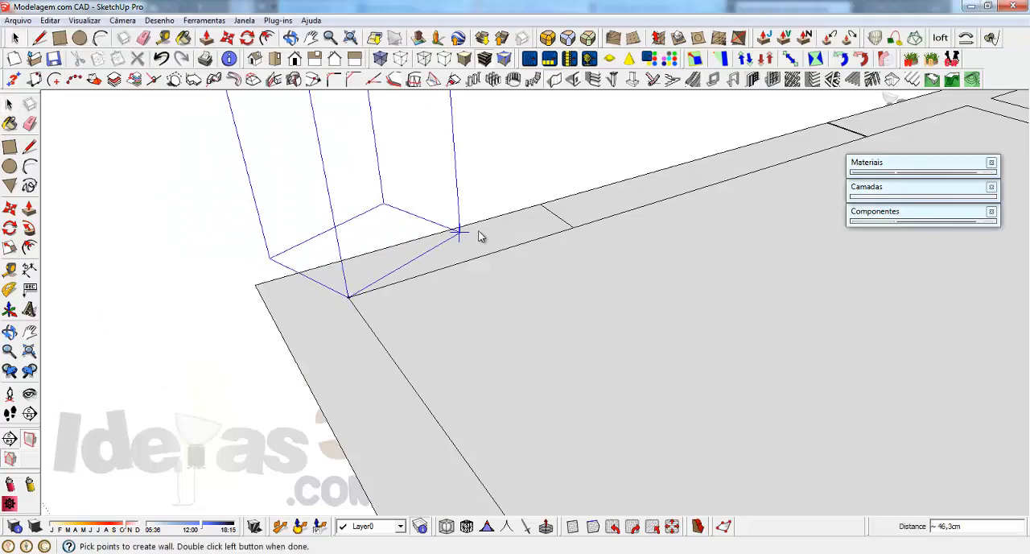
{"action": "double_click", "coordinate": [570, 229]}
Step: Measure both leaves, the cavity gap and the overall thickness at the end of the Right-aligned wall
{"action": "middle_click_drag", "start_coordinate": [437, 292], "coordinate": [507, 402]}
{"action": "left_click", "coordinate": [343, 201]}
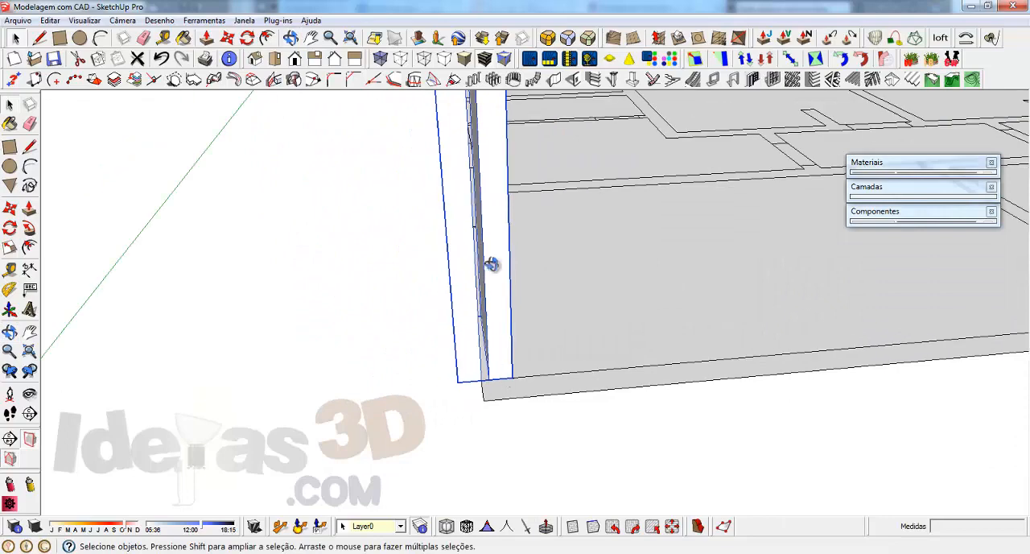
{"action": "middle_click_drag", "start_coordinate": [490, 266], "coordinate": [570, 333]}
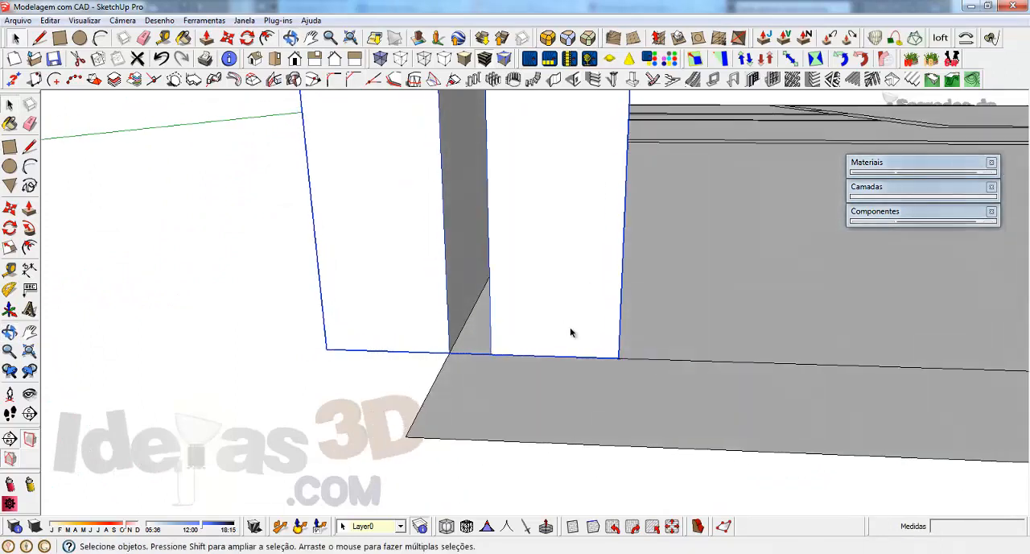
{"action": "left_click", "coordinate": [326, 349]}
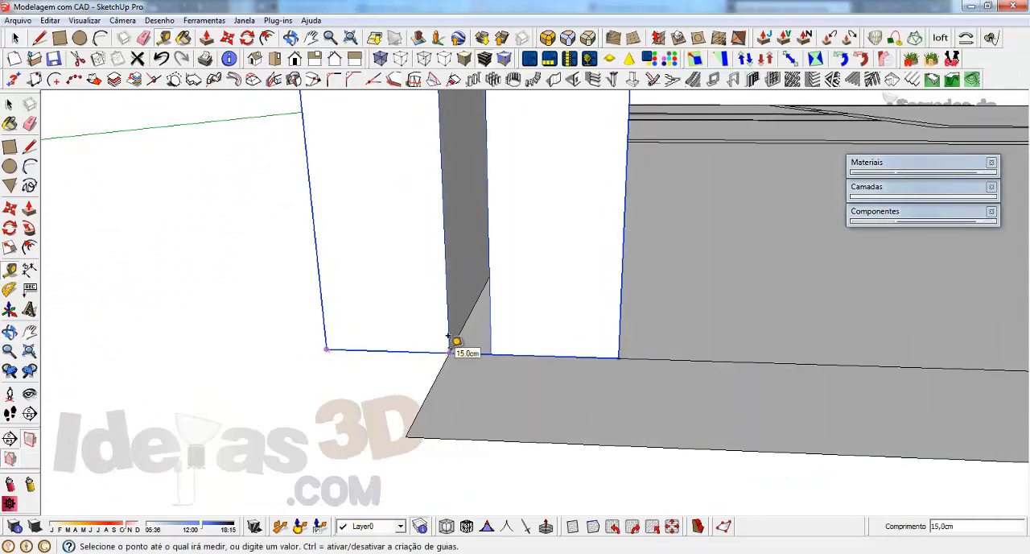
{"action": "left_click", "coordinate": [448, 336]}
{"action": "left_click", "coordinate": [448, 337]}
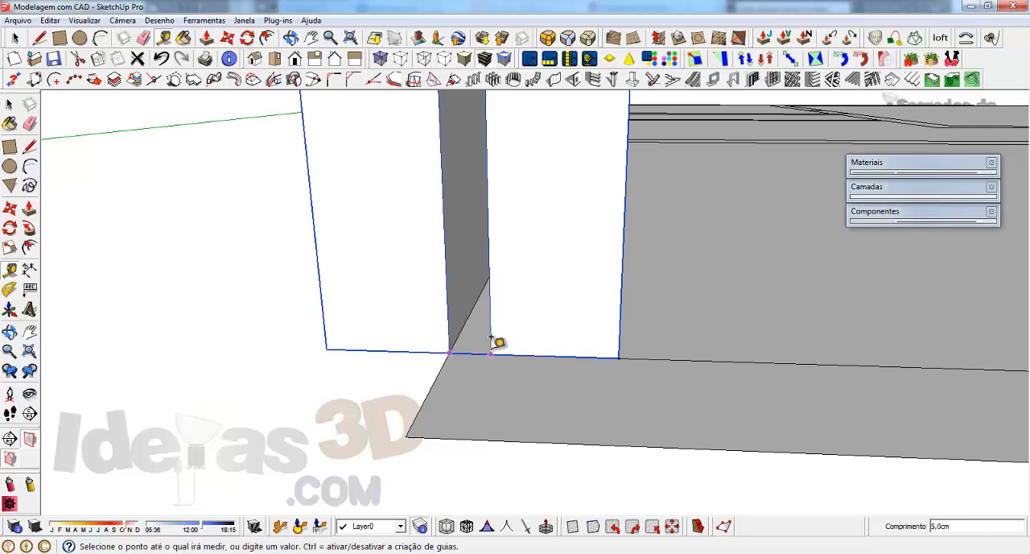
{"action": "left_click", "coordinate": [491, 337]}
{"action": "left_click", "coordinate": [491, 338]}
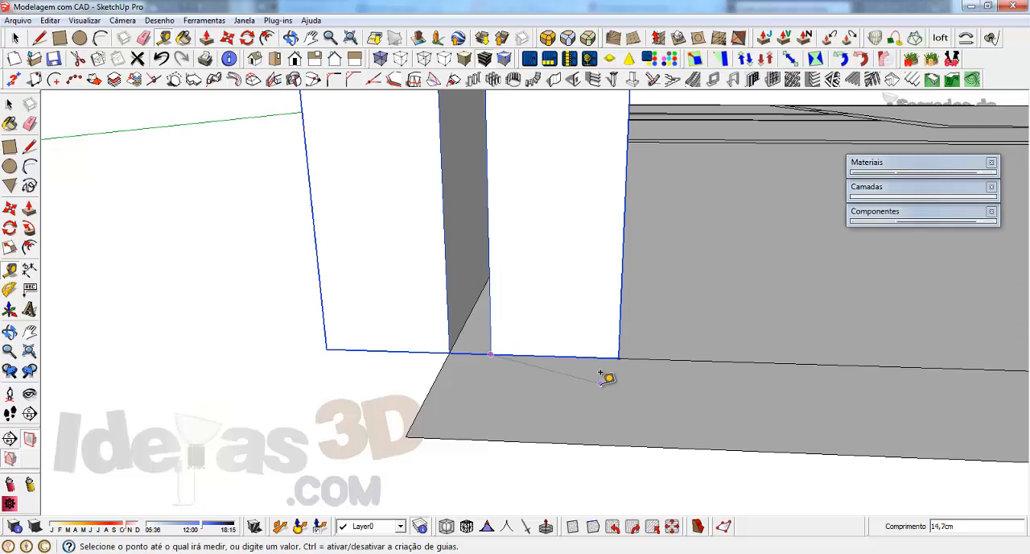
{"action": "left_click", "coordinate": [618, 356]}
{"action": "left_click", "coordinate": [618, 357]}
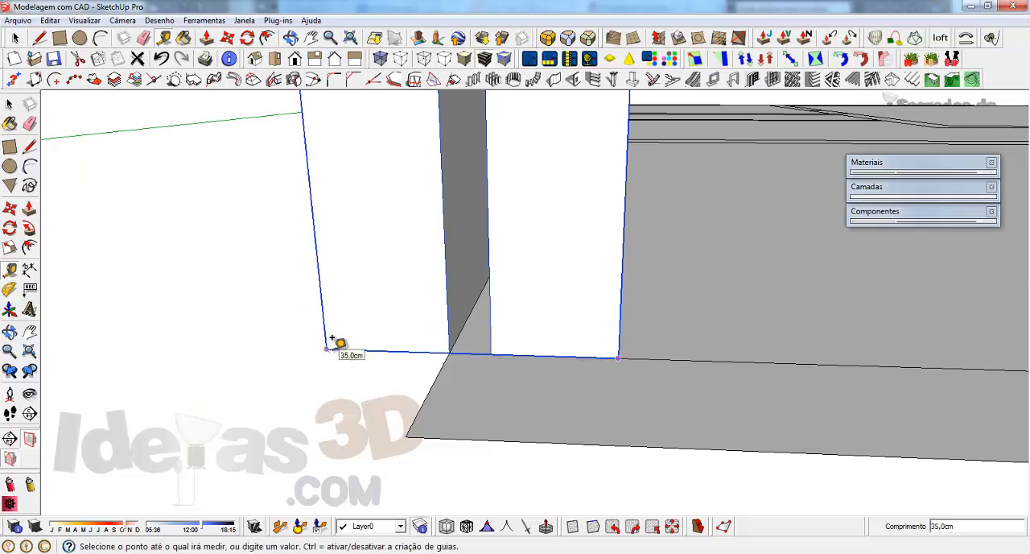
{"action": "key", "text": "space"}
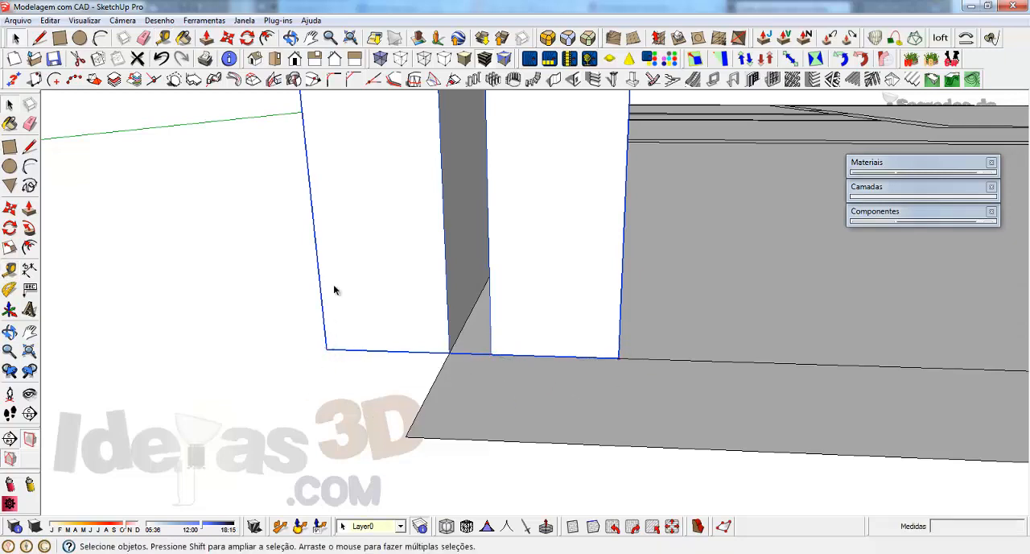
Step: Delete the Right-aligned cavity wall and start building wall type 3, the partition with studs
{"action": "middle_click_drag", "start_coordinate": [656, 304], "coordinate": [539, 414]}
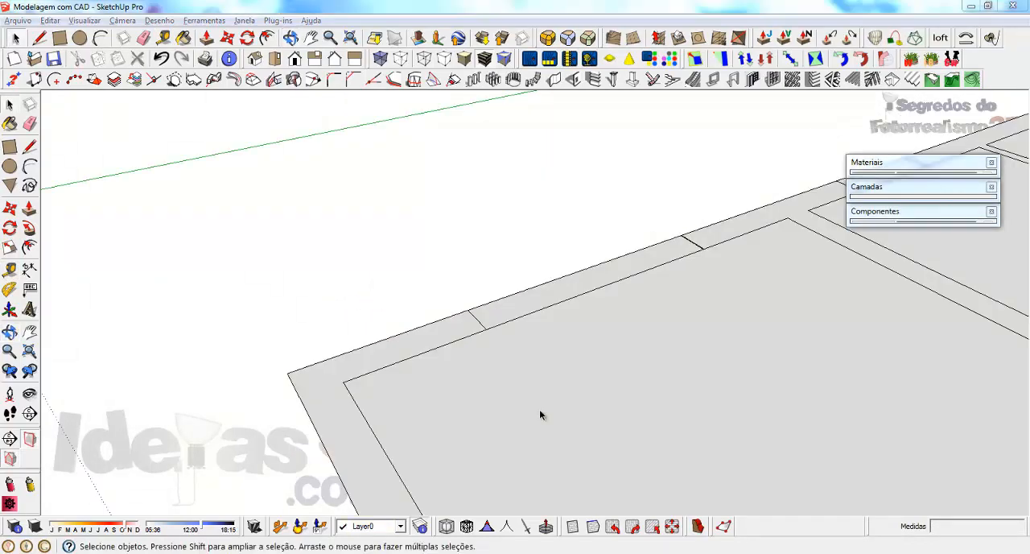
{"action": "left_click", "coordinate": [552, 79]}
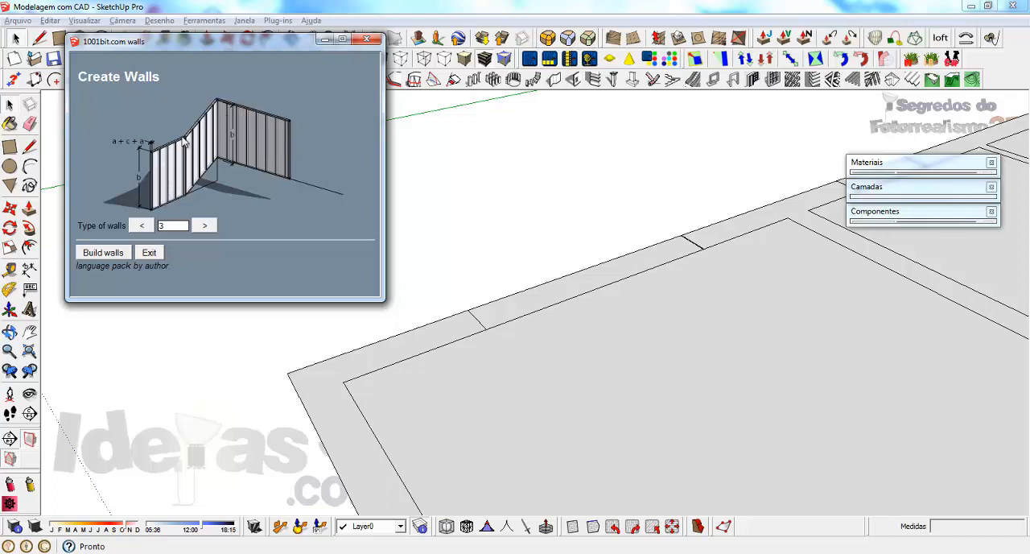
{"action": "left_click", "coordinate": [107, 256]}
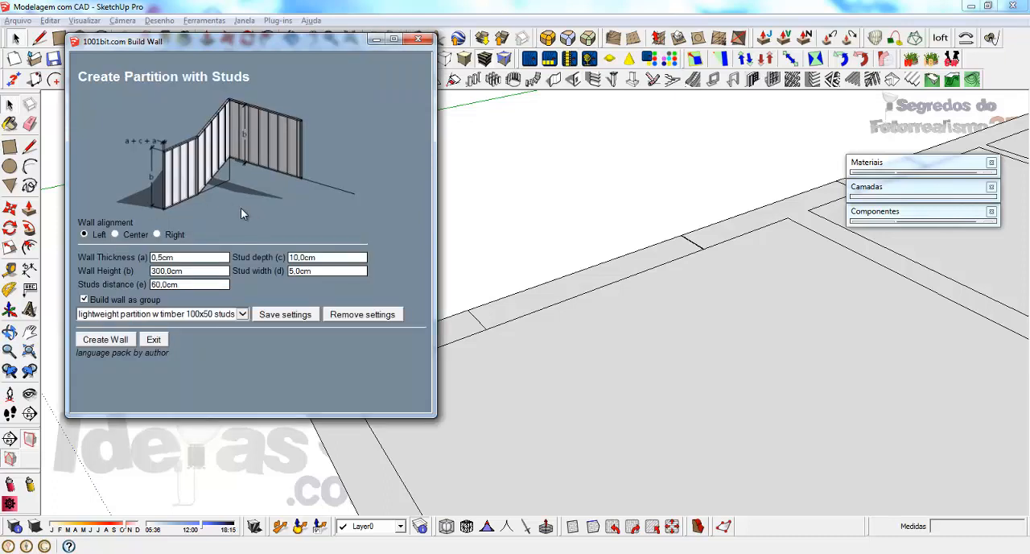
Step: Set the stud partition's wall thickness to 2 and its stud width to 10
{"action": "left_click", "coordinate": [197, 257]}
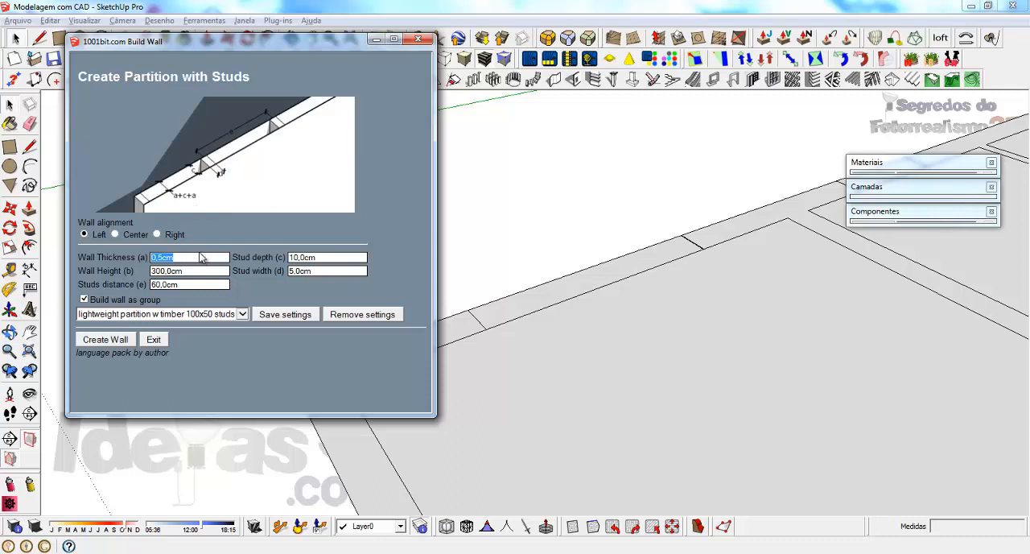
{"action": "type", "text": "2"}
{"action": "key", "text": "Tab"}
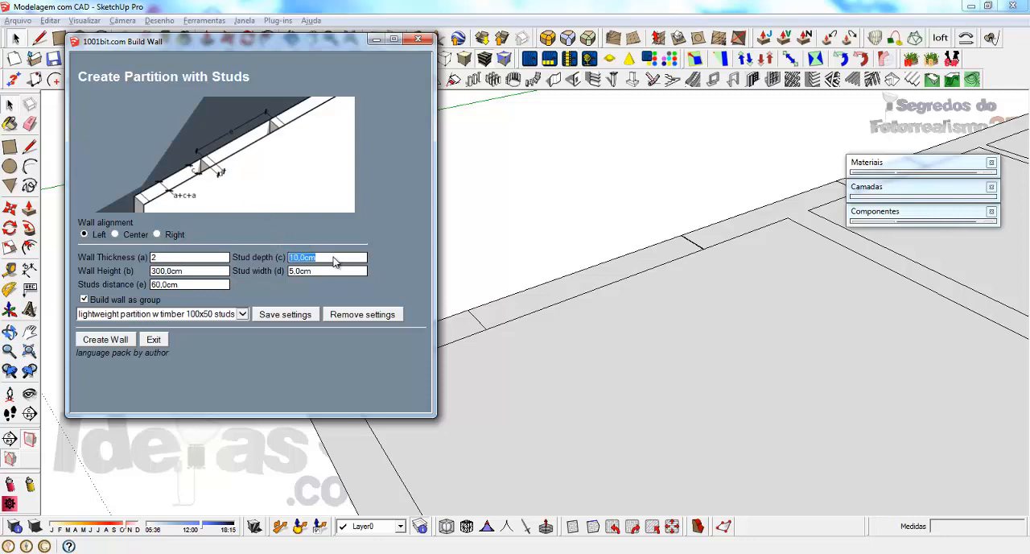
{"action": "key", "text": "Tab"}
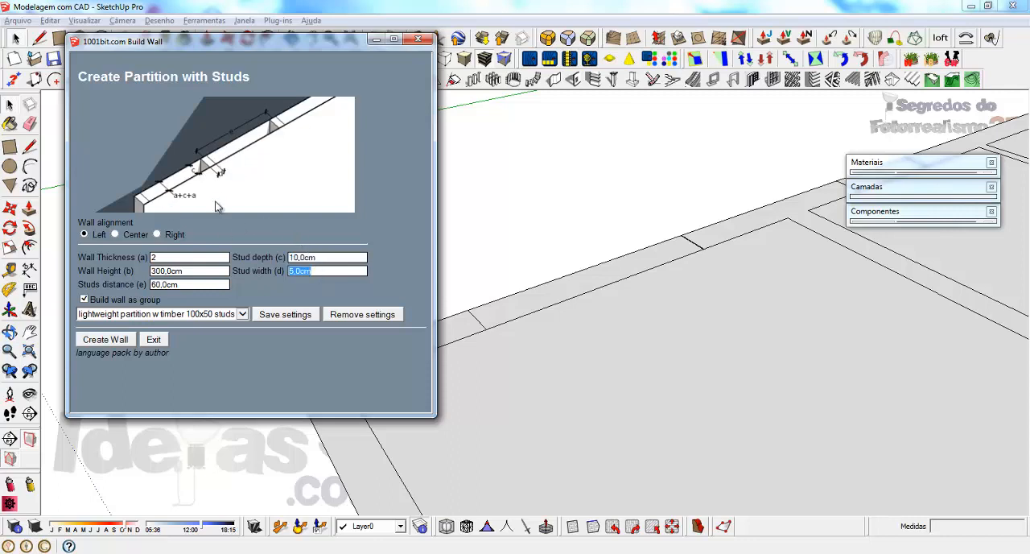
{"action": "left_click", "coordinate": [325, 259]}
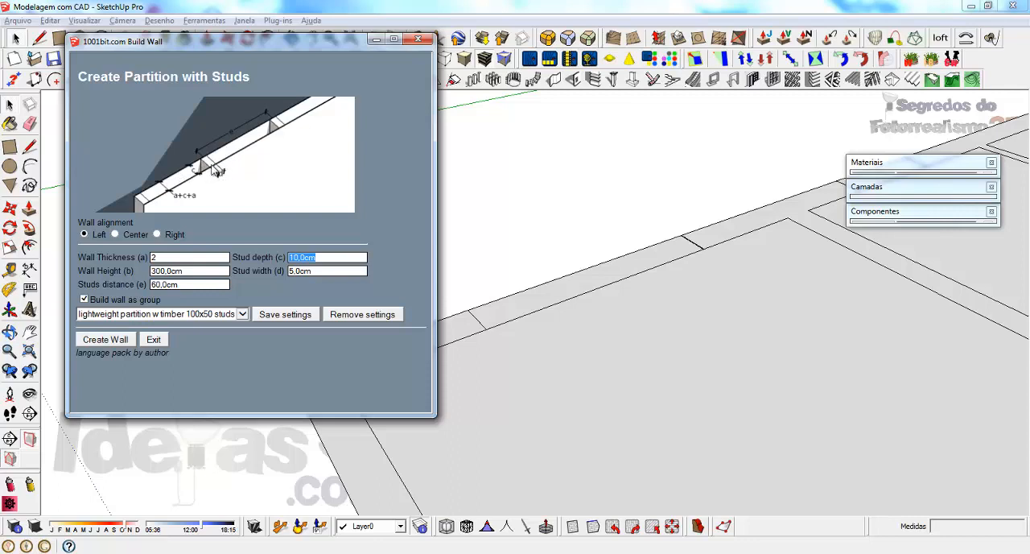
{"action": "key", "text": "Tab"}
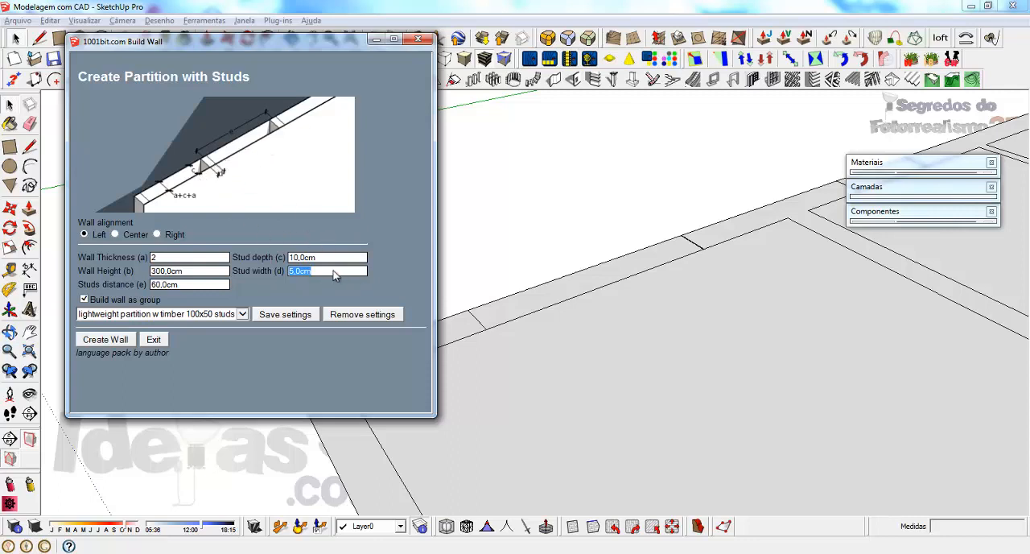
{"action": "type", "text": "10"}
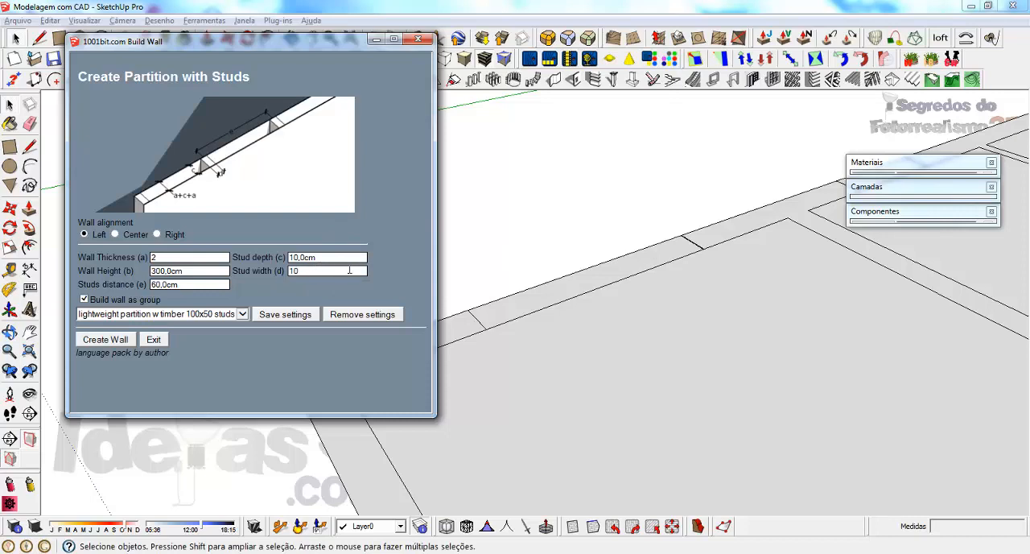
Step: Set the stud partition's wall height to 260 and studs distance to 50, and start creating the wall as a group
{"action": "double_click", "coordinate": [202, 283]}
{"action": "left_click", "coordinate": [209, 270]}
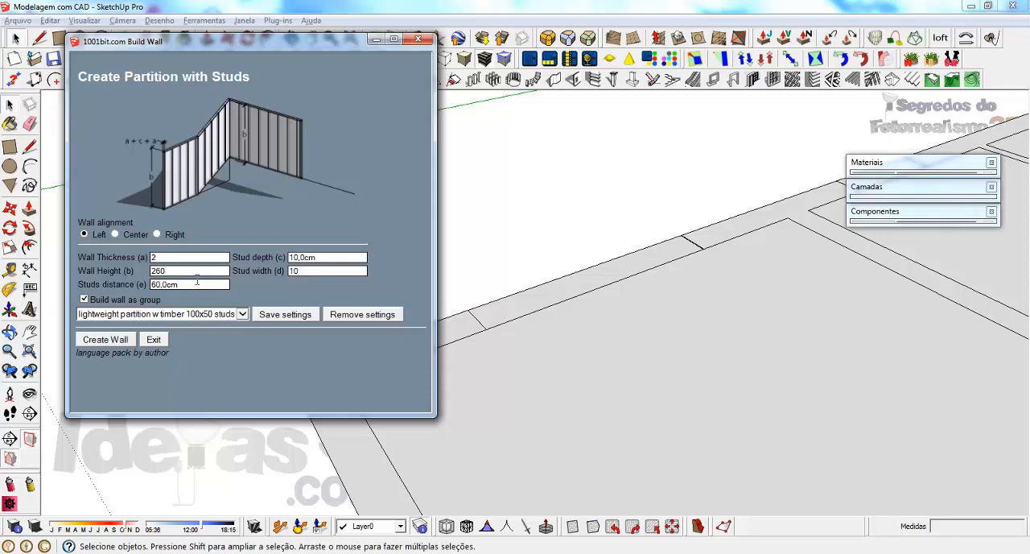
{"action": "left_click", "coordinate": [197, 284]}
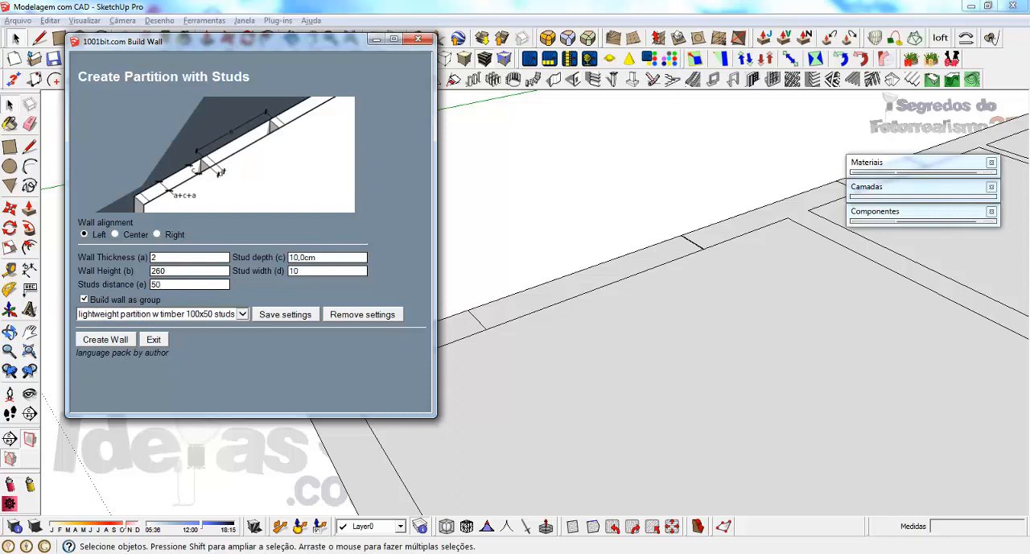
{"action": "left_click_drag", "start_coordinate": [91, 299], "coordinate": [149, 301]}
{"action": "left_click", "coordinate": [103, 341]}
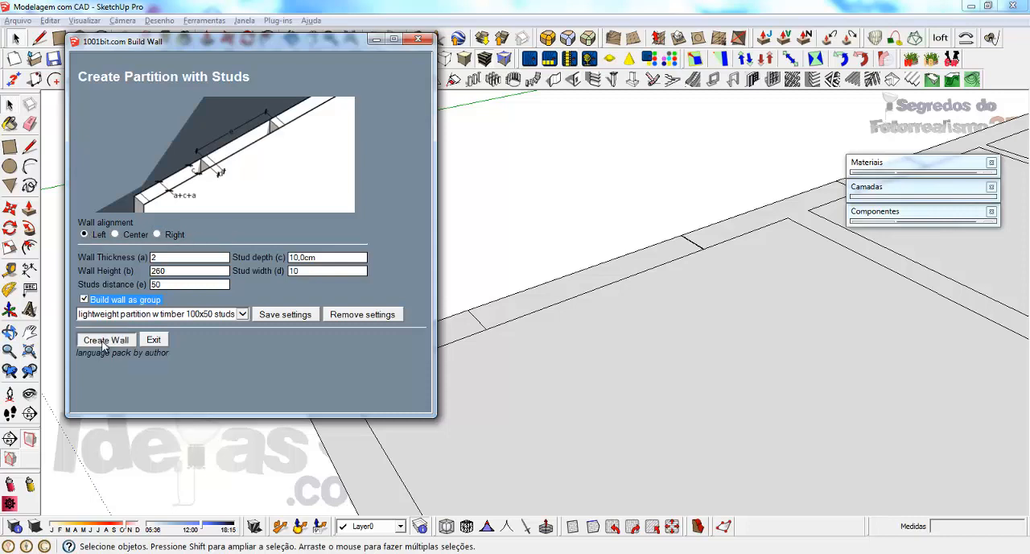
Step: Draw the stud partition from the floor plan's outer corner, 245 cm along the outer edge, with three more freehand angled segments over the floor
{"action": "left_click", "coordinate": [288, 375]}
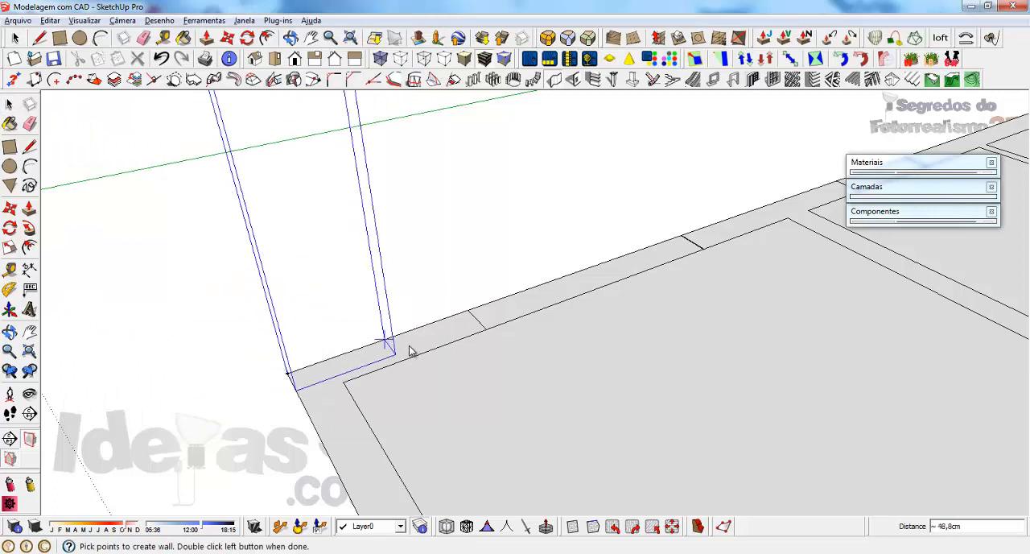
{"action": "left_click", "coordinate": [681, 239]}
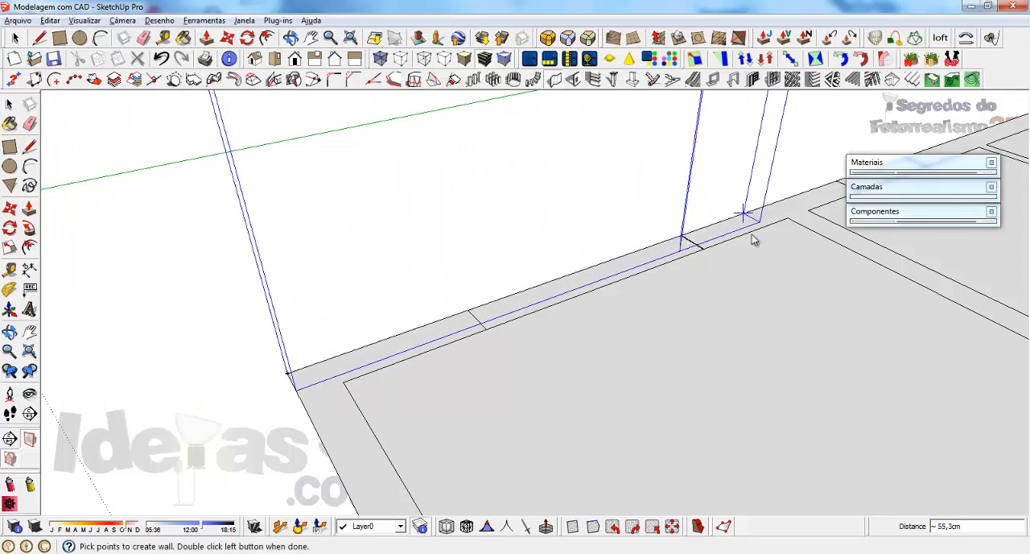
{"action": "left_click", "coordinate": [819, 324]}
{"action": "scroll", "coordinate": [696, 354], "scroll_direction": "down", "scroll_amount": 3}
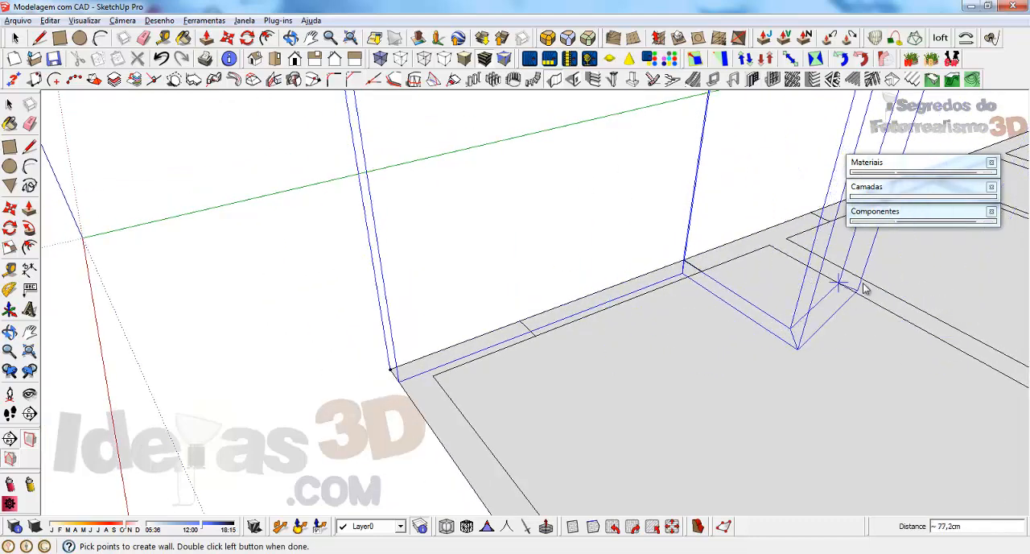
{"action": "left_click", "coordinate": [953, 359]}
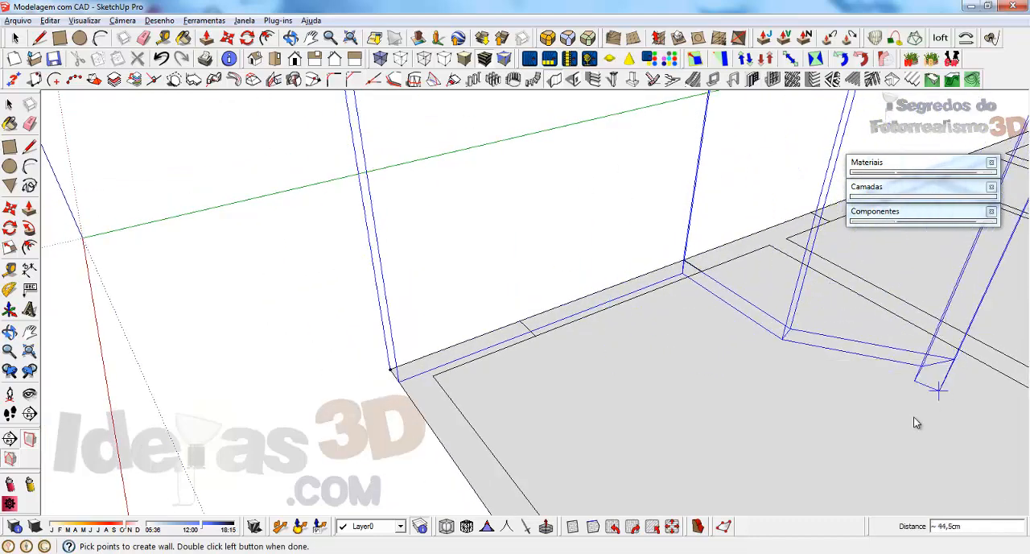
{"action": "double_click", "coordinate": [837, 457]}
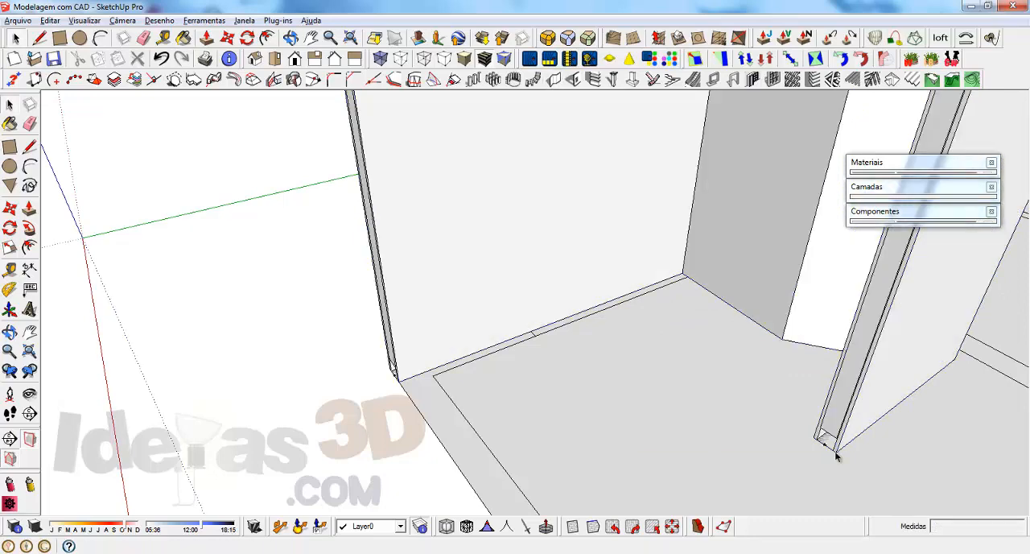
Step: Measure the thickness of the outer panel at the base of the partition's open end
{"action": "middle_click_drag", "start_coordinate": [536, 322], "coordinate": [483, 391]}
{"action": "scroll", "coordinate": [483, 366], "scroll_direction": "up", "scroll_amount": 5}
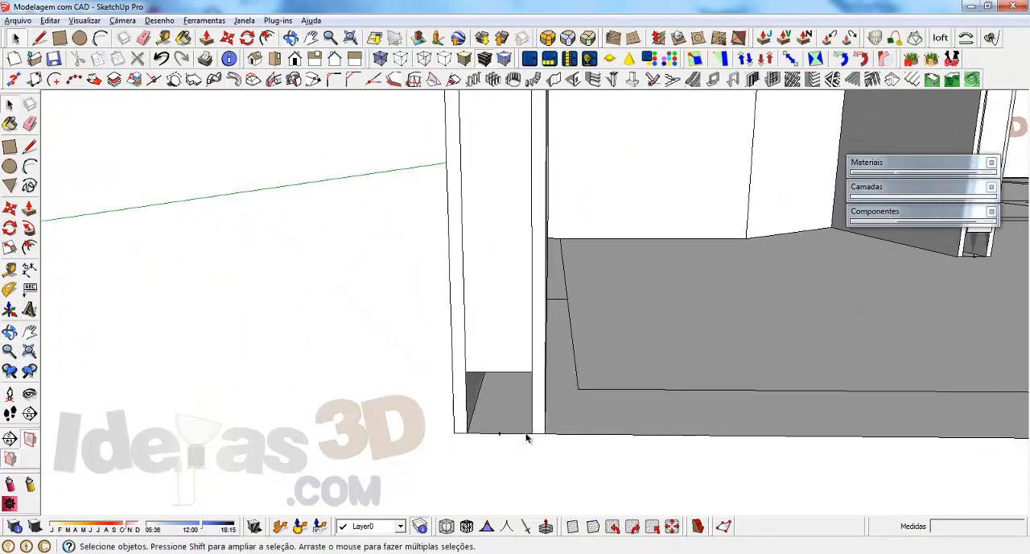
{"action": "scroll", "coordinate": [523, 437], "scroll_direction": "up", "scroll_amount": 2}
{"action": "key", "text": "t"}
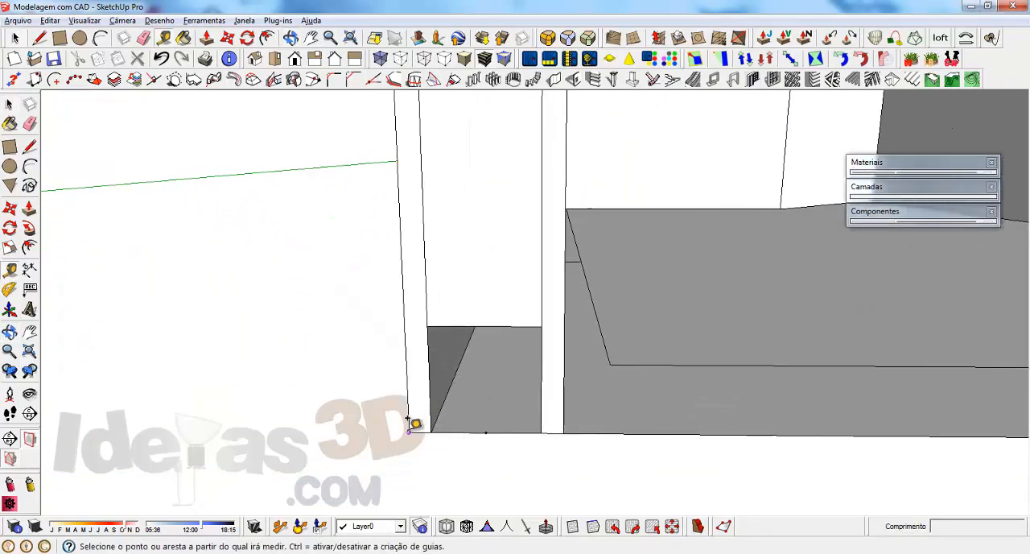
{"action": "left_click", "coordinate": [408, 420]}
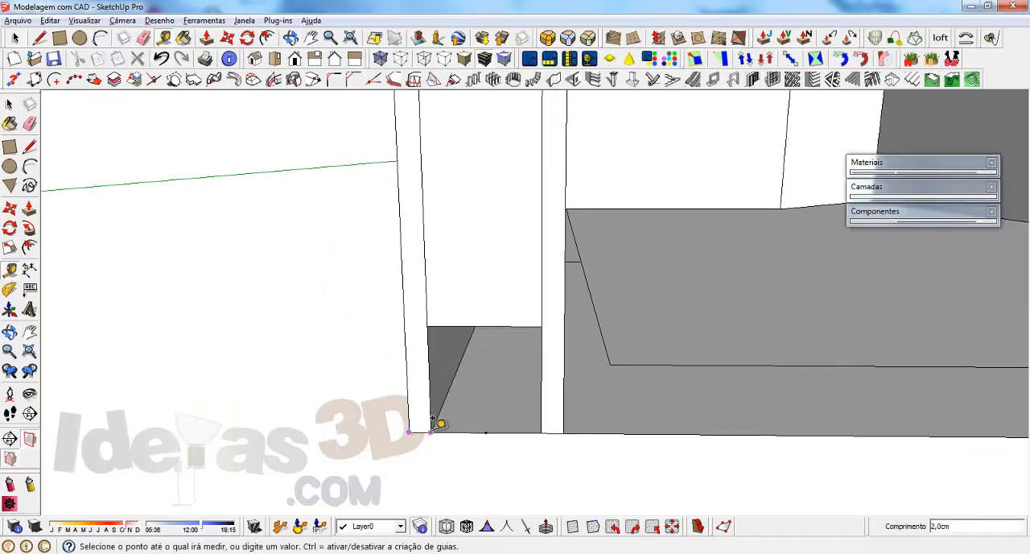
{"action": "left_click", "coordinate": [433, 419]}
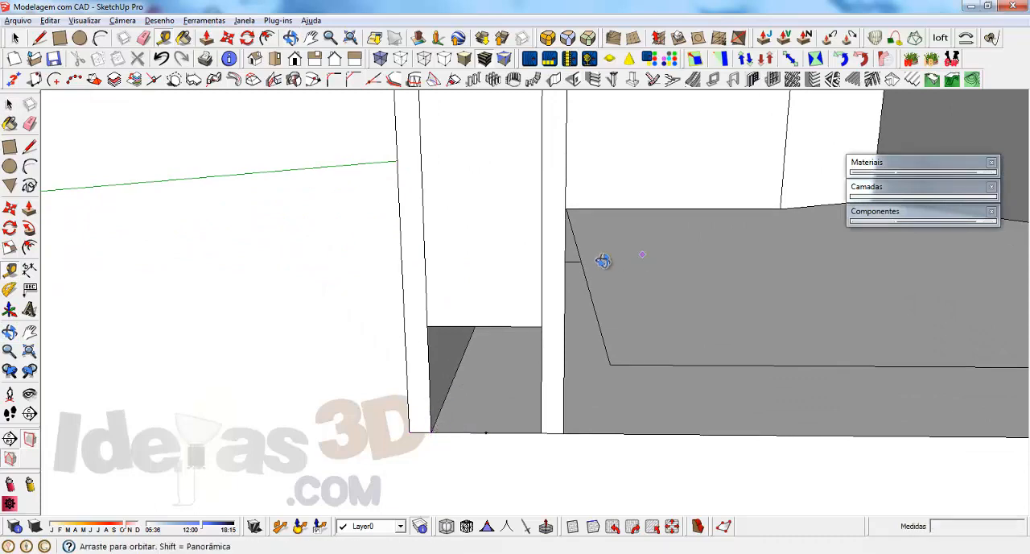
Step: Open the partition group for editing and hide its inner panel to expose the studs
{"action": "middle_click_drag", "start_coordinate": [604, 262], "coordinate": [378, 330]}
{"action": "scroll", "coordinate": [306, 441], "scroll_direction": "down", "scroll_amount": 4}
{"action": "scroll", "coordinate": [309, 457], "scroll_direction": "down", "scroll_amount": 2}
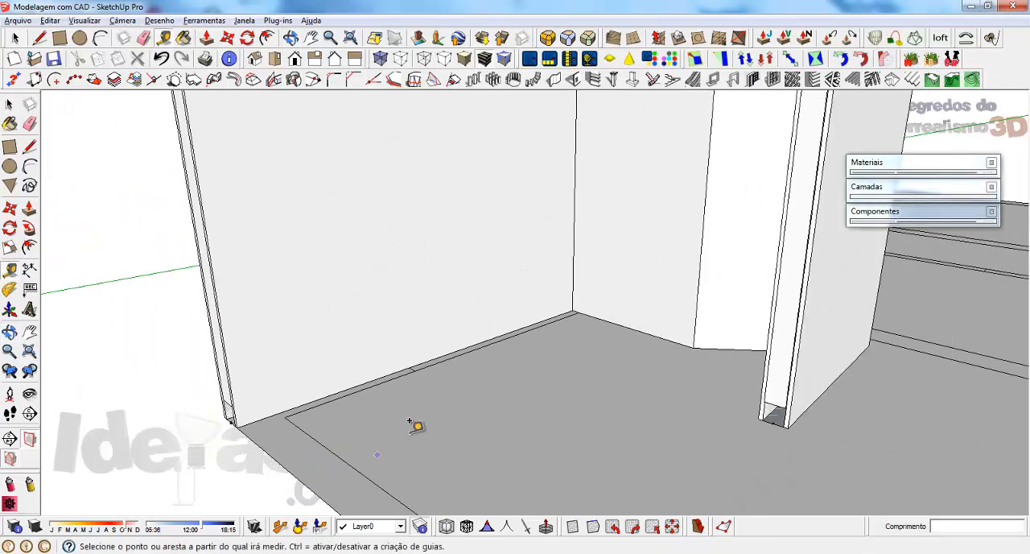
{"action": "key", "text": "space"}
{"action": "left_click", "coordinate": [271, 242]}
{"action": "middle_click_drag", "start_coordinate": [271, 242], "coordinate": [324, 211]}
{"action": "right_click", "coordinate": [324, 213]}
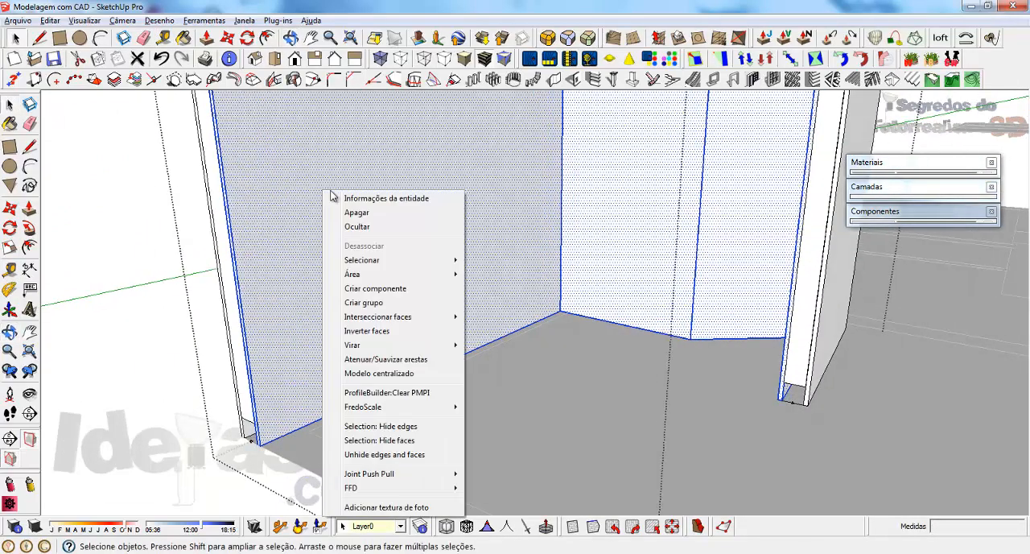
{"action": "left_click", "coordinate": [357, 227]}
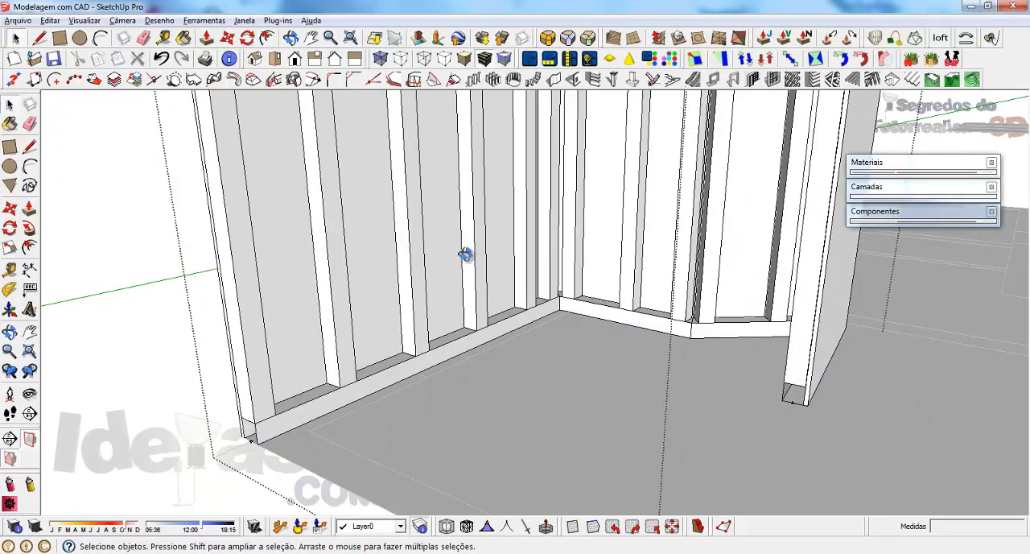
Step: Measure the depth of a stud at its base on the bottom plate
{"action": "middle_click_drag", "start_coordinate": [466, 255], "coordinate": [455, 420]}
{"action": "scroll", "coordinate": [455, 420], "scroll_direction": "down", "scroll_amount": 3}
{"action": "middle_click_drag", "start_coordinate": [459, 368], "coordinate": [394, 428]}
{"action": "scroll", "coordinate": [368, 356], "scroll_direction": "up", "scroll_amount": 6}
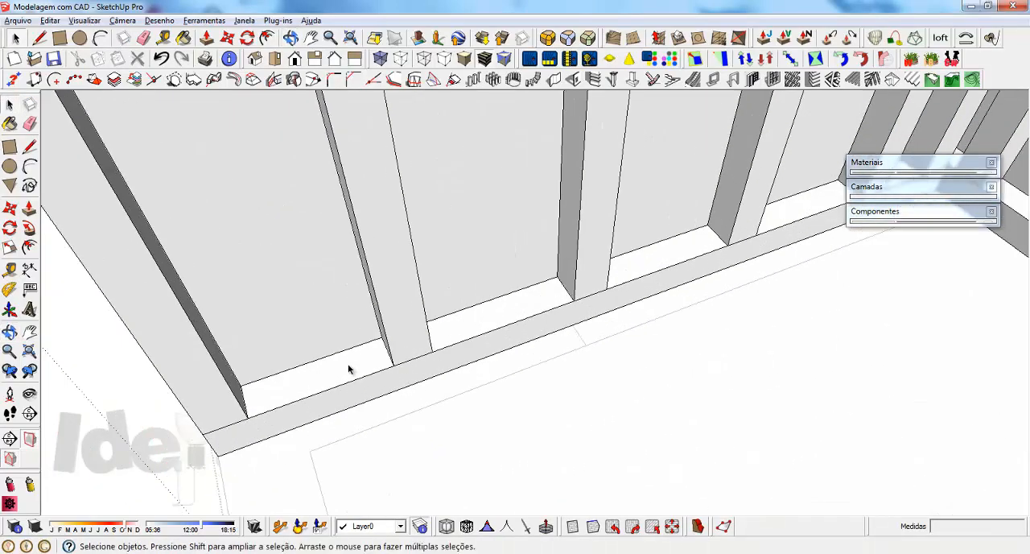
{"action": "middle_click_drag", "start_coordinate": [376, 362], "coordinate": [467, 316]}
{"action": "key", "text": "t"}
{"action": "left_click", "coordinate": [379, 373]}
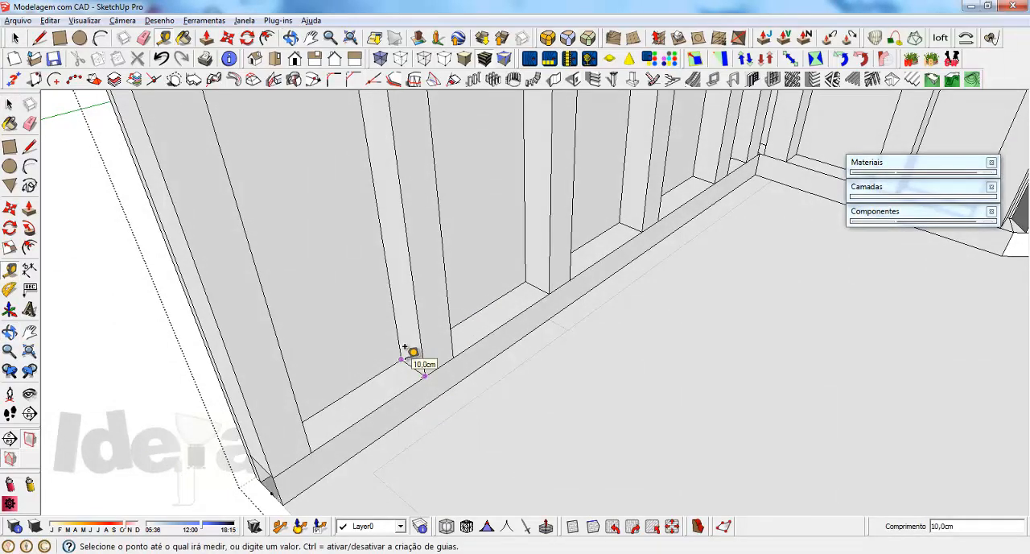
{"action": "key", "text": "space"}
Step: Measure the spacing between the matching edges of two neighbouring studs along the bottom plate
{"action": "middle_click_drag", "start_coordinate": [427, 375], "coordinate": [410, 349]}
{"action": "key", "text": "t"}
{"action": "left_click", "coordinate": [371, 304]}
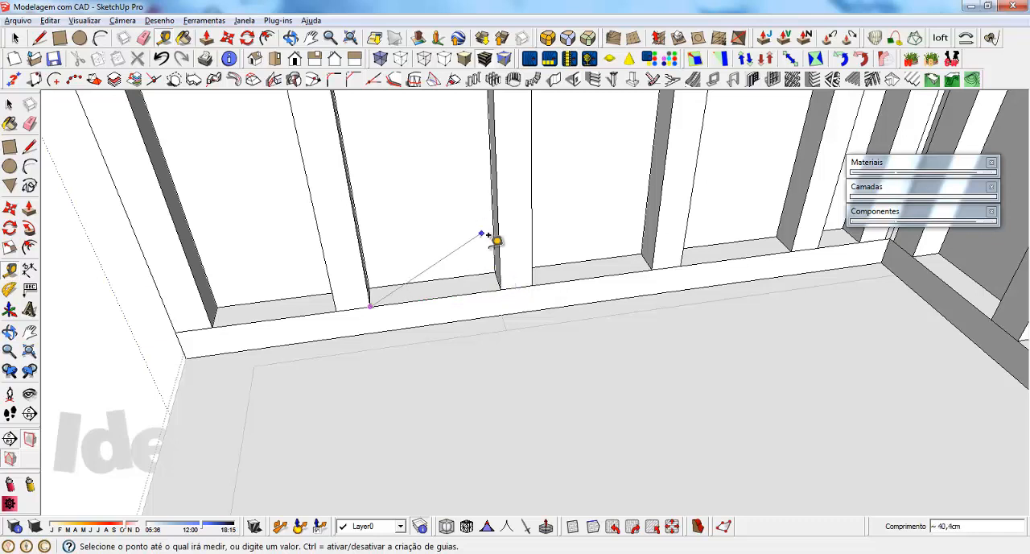
{"action": "left_click", "coordinate": [532, 283]}
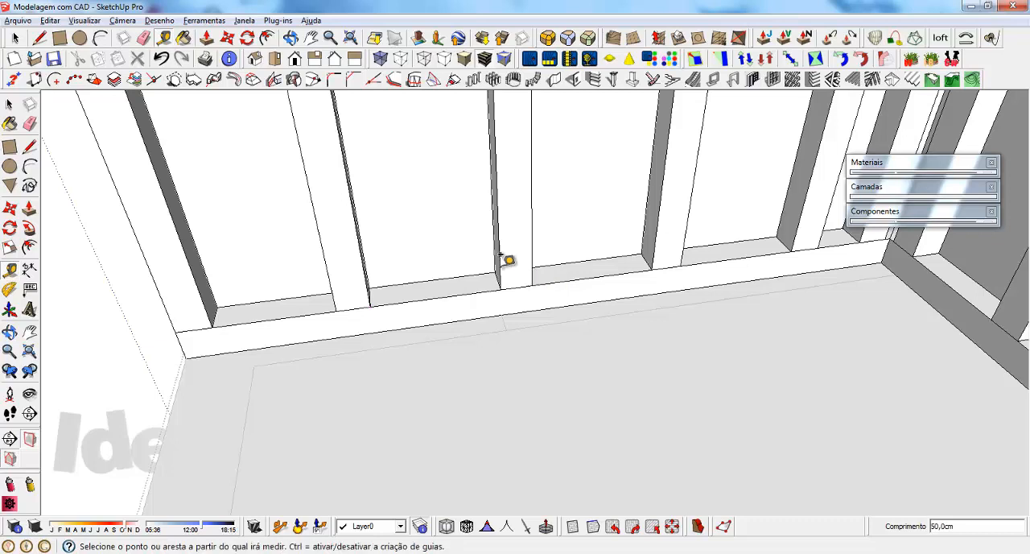
{"action": "left_click", "coordinate": [371, 304]}
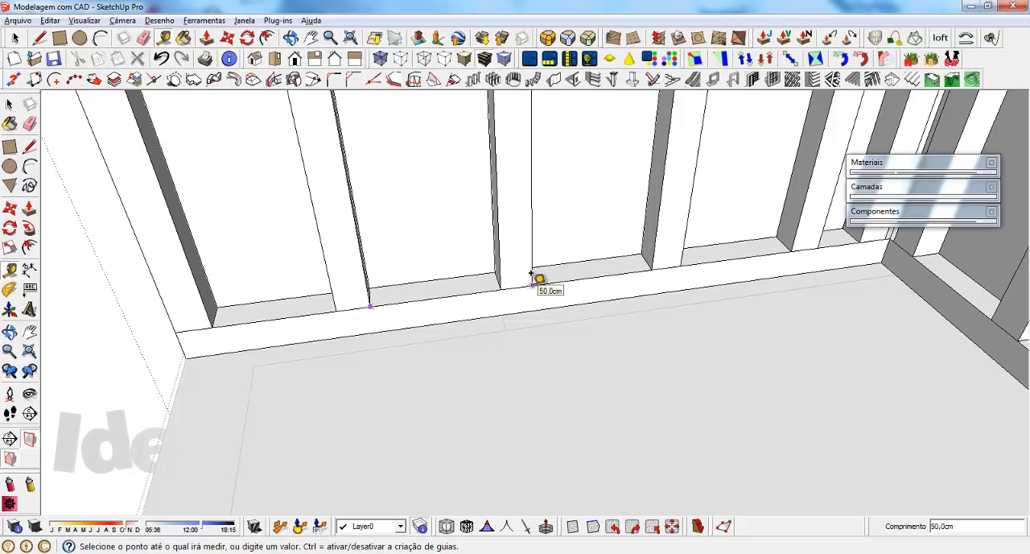
{"action": "key", "text": "space"}
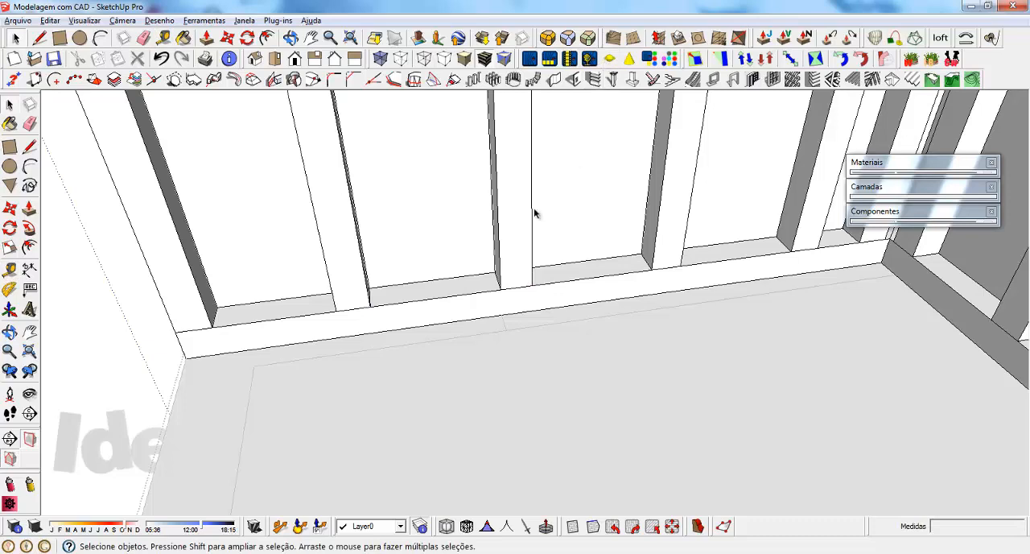
Step: Delete the whole angled stud partition from the floor plan
{"action": "middle_click_drag", "start_coordinate": [497, 291], "coordinate": [276, 398]}
{"action": "scroll", "coordinate": [329, 390], "scroll_direction": "down", "scroll_amount": 3}
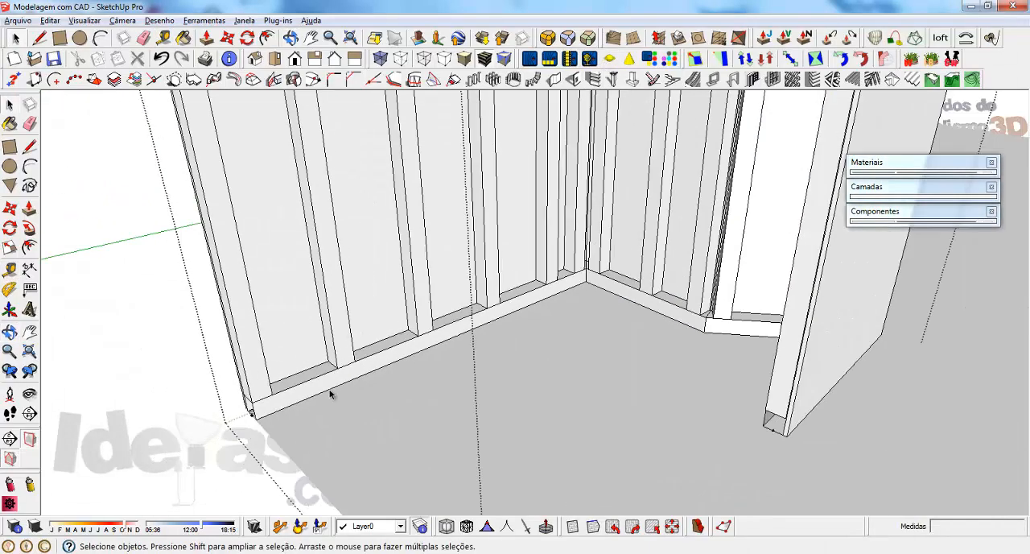
{"action": "left_click", "coordinate": [288, 387]}
{"action": "key", "text": "Delete"}
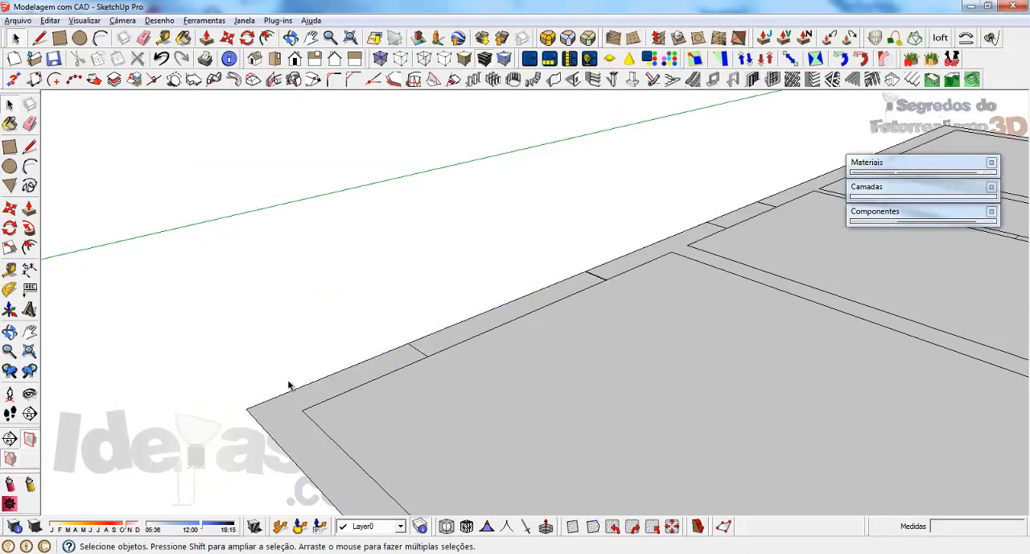
Step: Set up another type 3 stud partition with stud width 5 and studs distance 75, and start creating the wall
{"action": "left_click", "coordinate": [552, 78]}
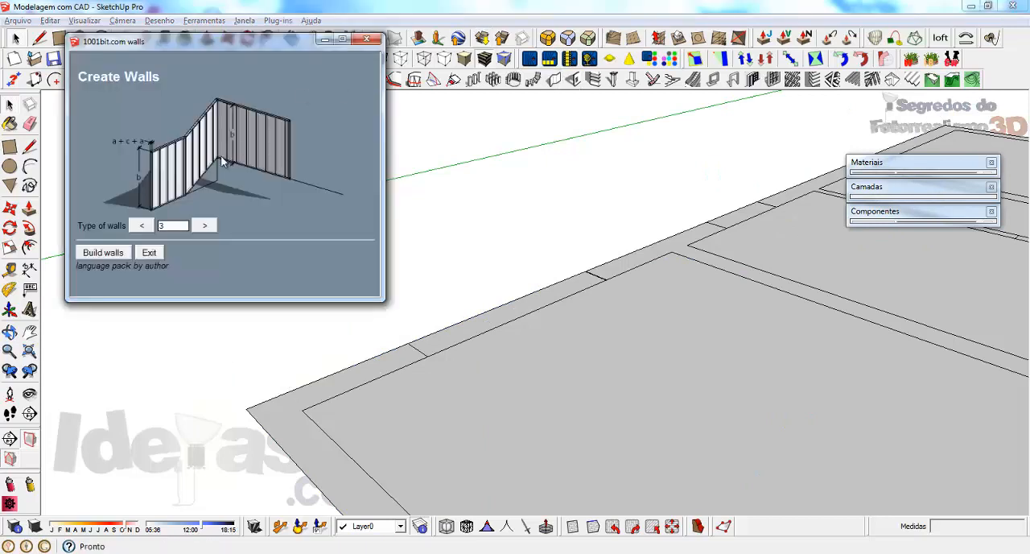
{"action": "left_click", "coordinate": [103, 253]}
{"action": "left_click", "coordinate": [352, 271]}
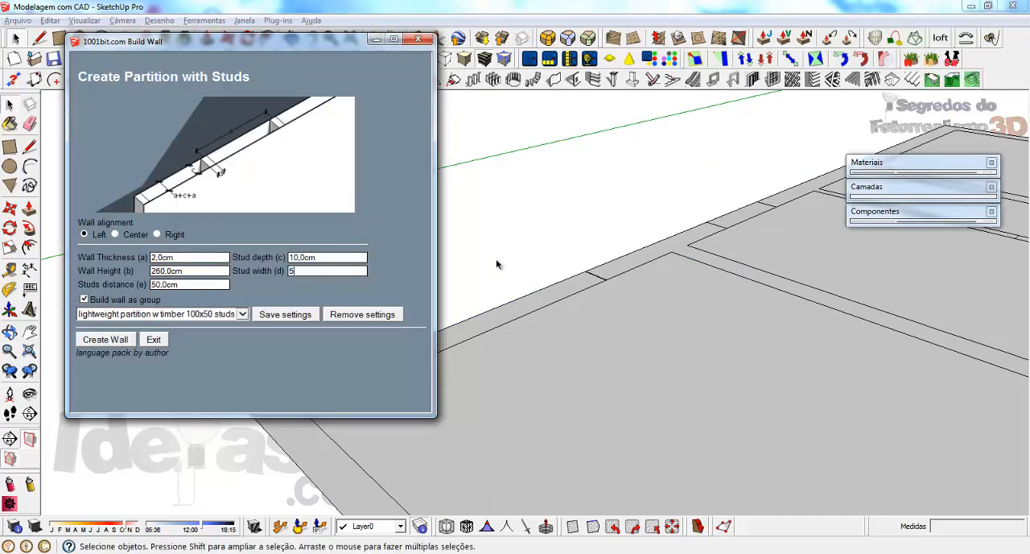
{"action": "left_click", "coordinate": [332, 257]}
{"action": "left_click", "coordinate": [191, 285]}
{"action": "type", "text": "75"}
{"action": "left_click", "coordinate": [100, 340]}
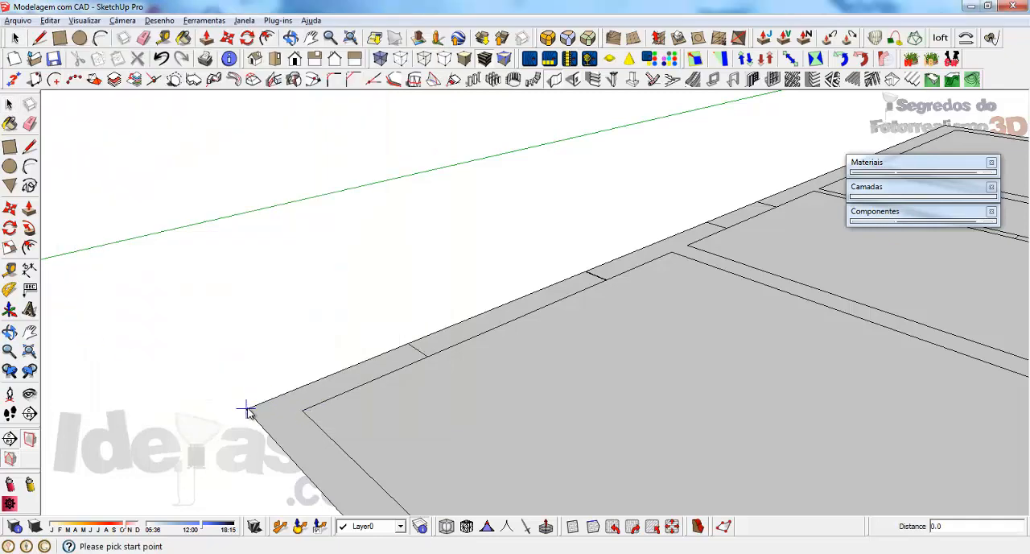
Step: Draw a straight partition from the plan's corner along the outer edge and hide its inner panel to expose the studs
{"action": "left_click", "coordinate": [249, 410]}
{"action": "double_click", "coordinate": [610, 272]}
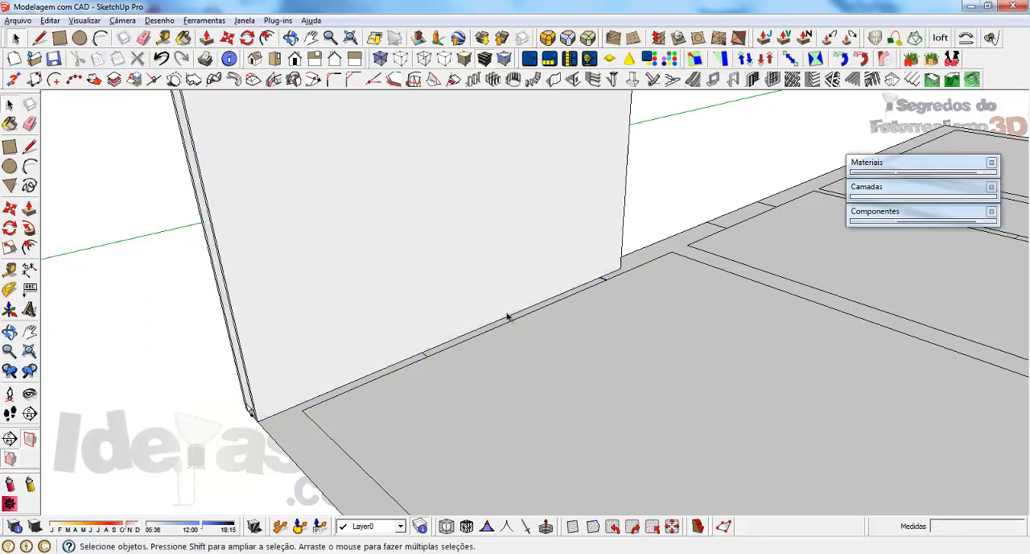
{"action": "middle_click_drag", "start_coordinate": [507, 316], "coordinate": [358, 334]}
{"action": "left_click", "coordinate": [342, 267]}
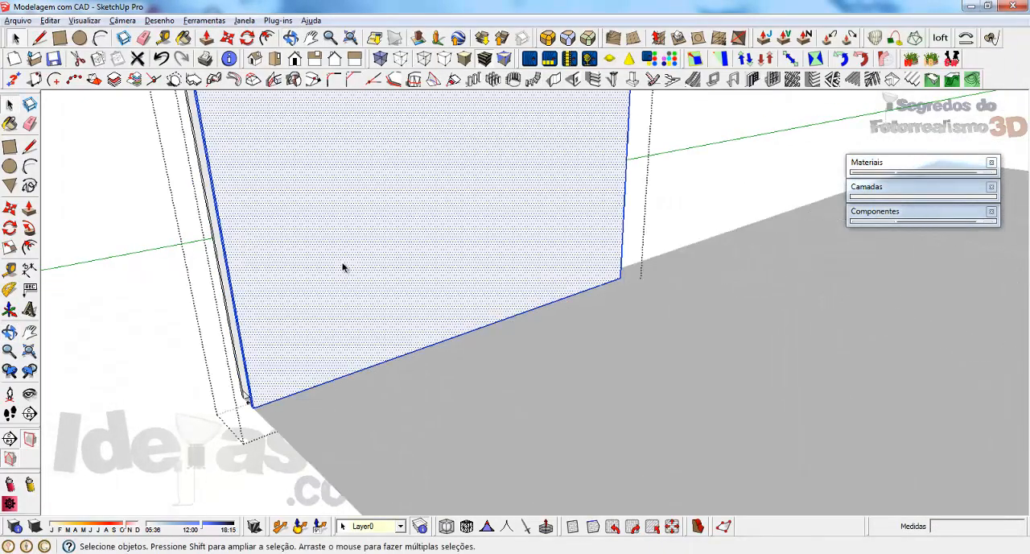
{"action": "right_click", "coordinate": [342, 267]}
{"action": "left_click", "coordinate": [396, 266]}
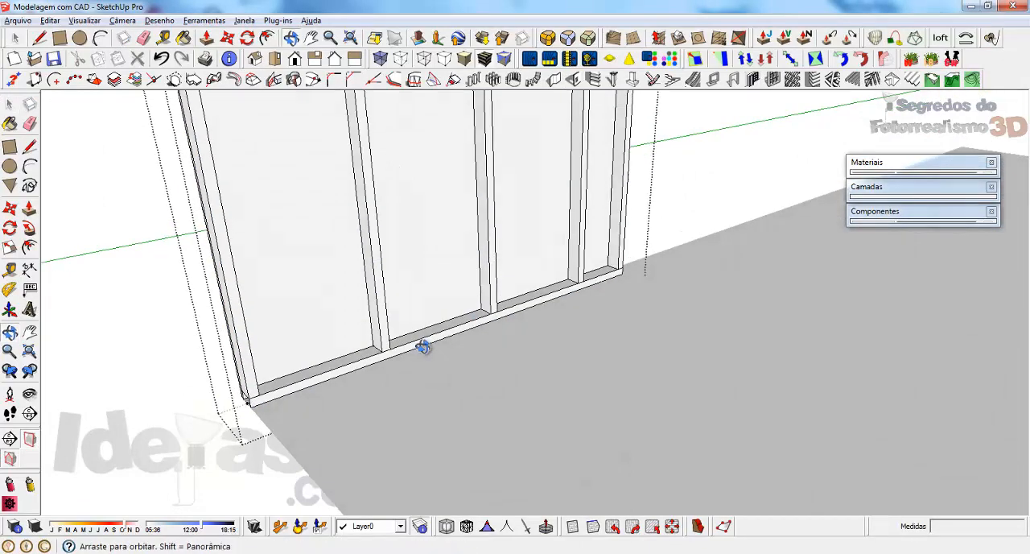
Step: Measure between the matching inner edges of the first two studs along the bottom plate
{"action": "middle_click_drag", "start_coordinate": [420, 349], "coordinate": [223, 361]}
{"action": "scroll", "coordinate": [247, 293], "scroll_direction": "up", "scroll_amount": 3}
{"action": "middle_click_drag", "start_coordinate": [247, 293], "coordinate": [289, 297]}
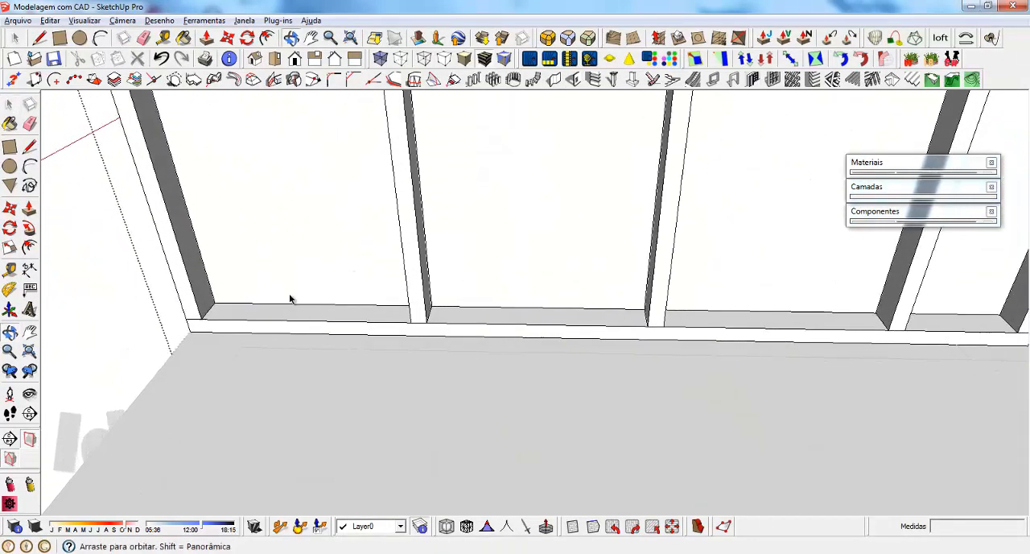
{"action": "key", "text": "t"}
{"action": "left_click", "coordinate": [200, 319]}
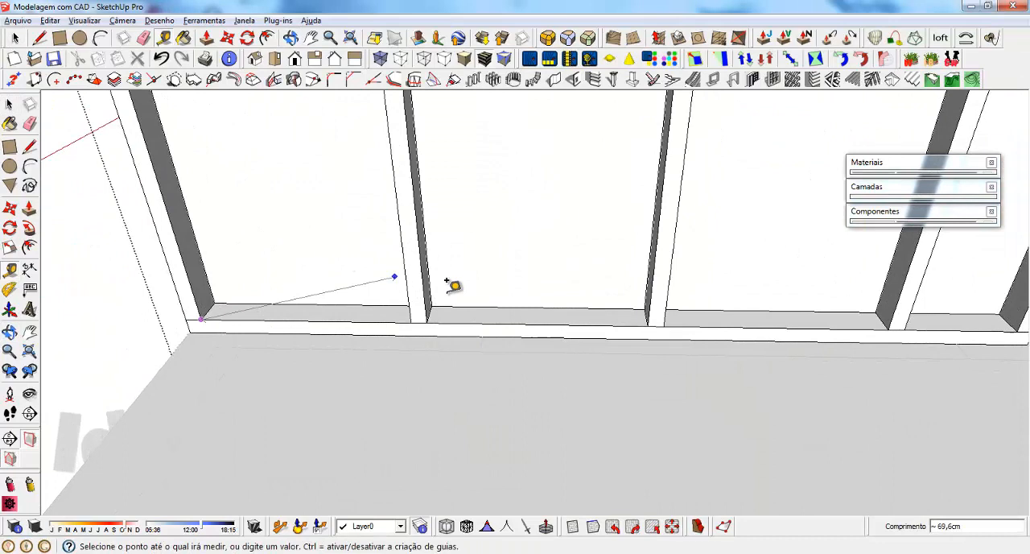
{"action": "left_click", "coordinate": [426, 318]}
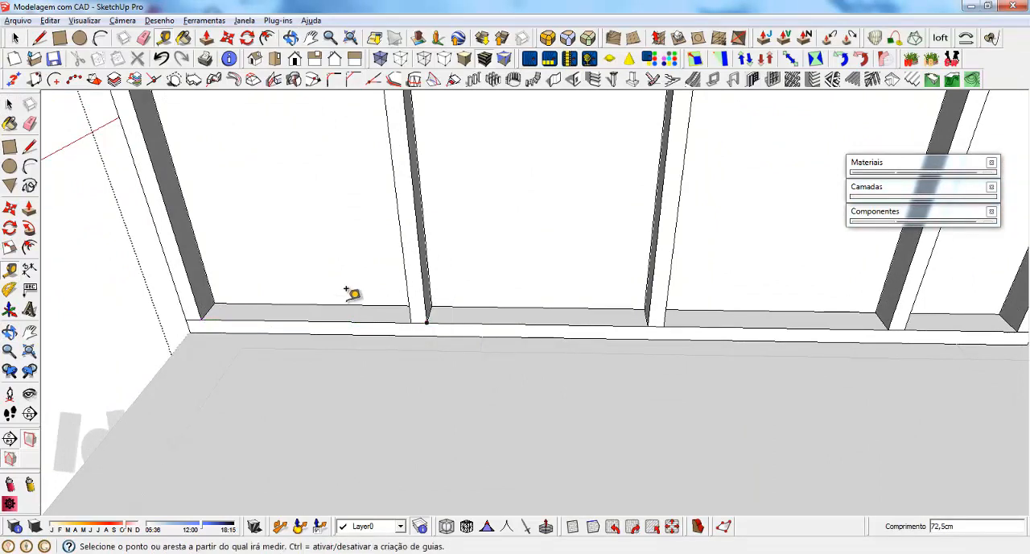
Step: Compare the stud spacing by measuring to the second stud from both the wall's end and the end stud's inner edge
{"action": "left_click", "coordinate": [186, 320]}
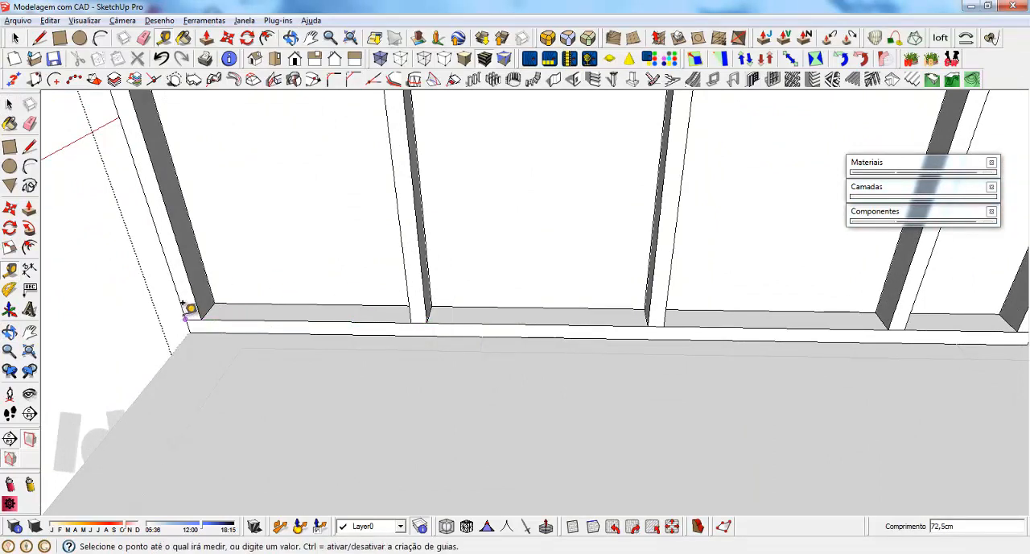
{"action": "left_click", "coordinate": [426, 317]}
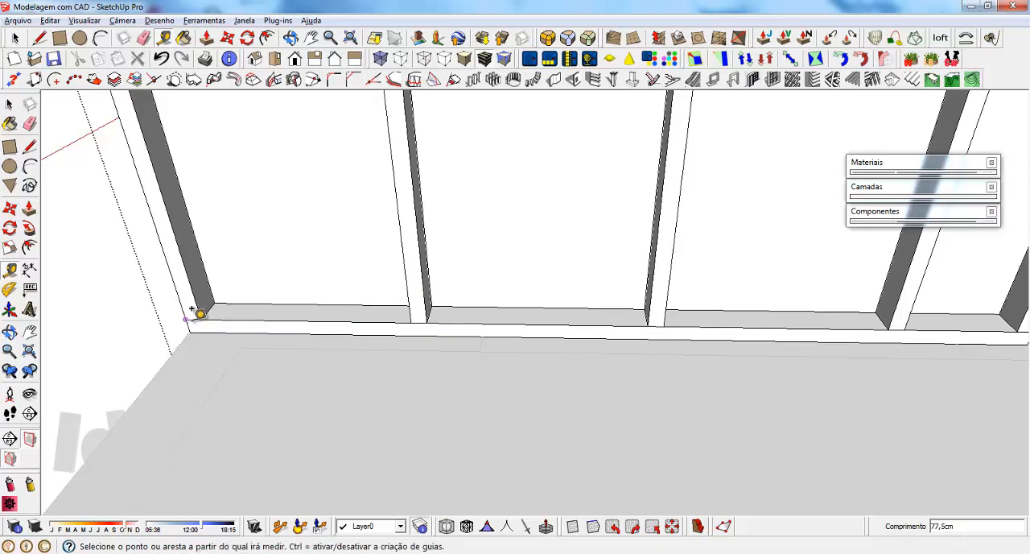
{"action": "left_click", "coordinate": [201, 320]}
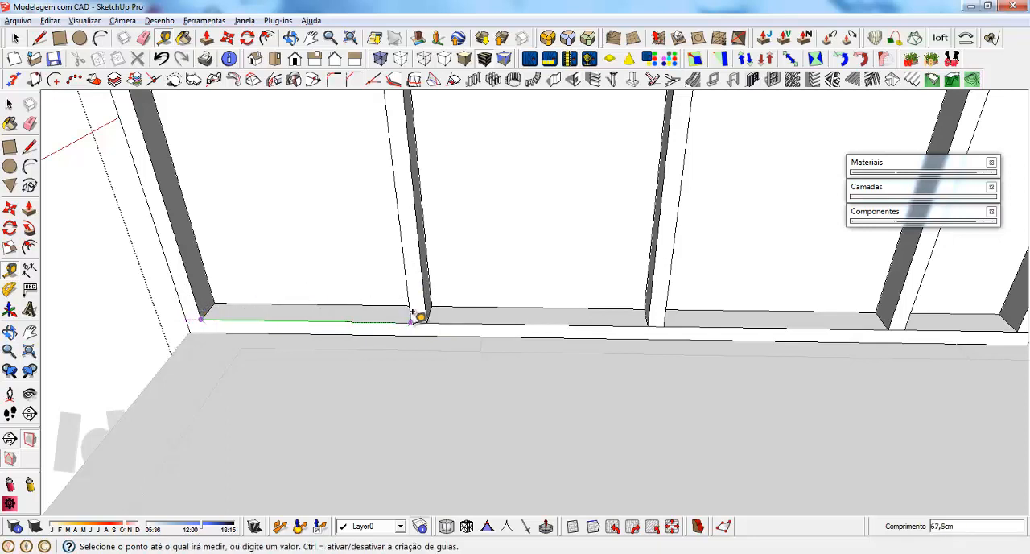
{"action": "left_click", "coordinate": [422, 317]}
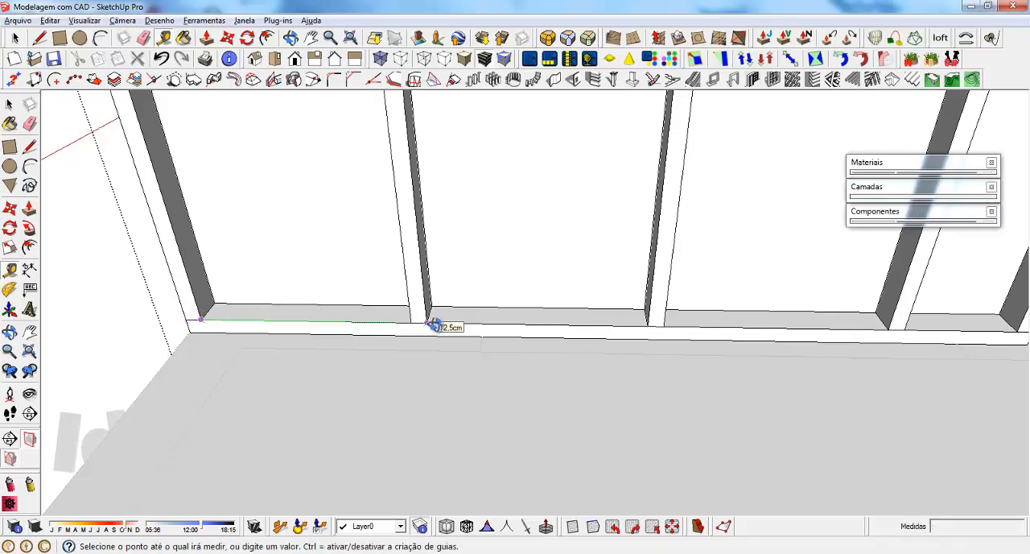
{"action": "middle_click_drag", "start_coordinate": [430, 320], "coordinate": [515, 363]}
{"action": "left_click", "coordinate": [515, 363]}
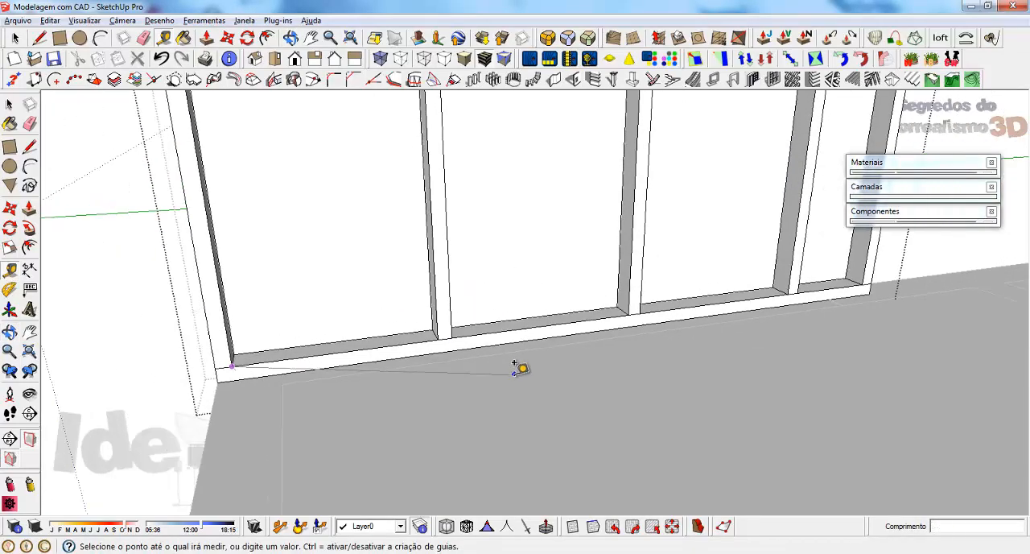
{"action": "left_click", "coordinate": [214, 359]}
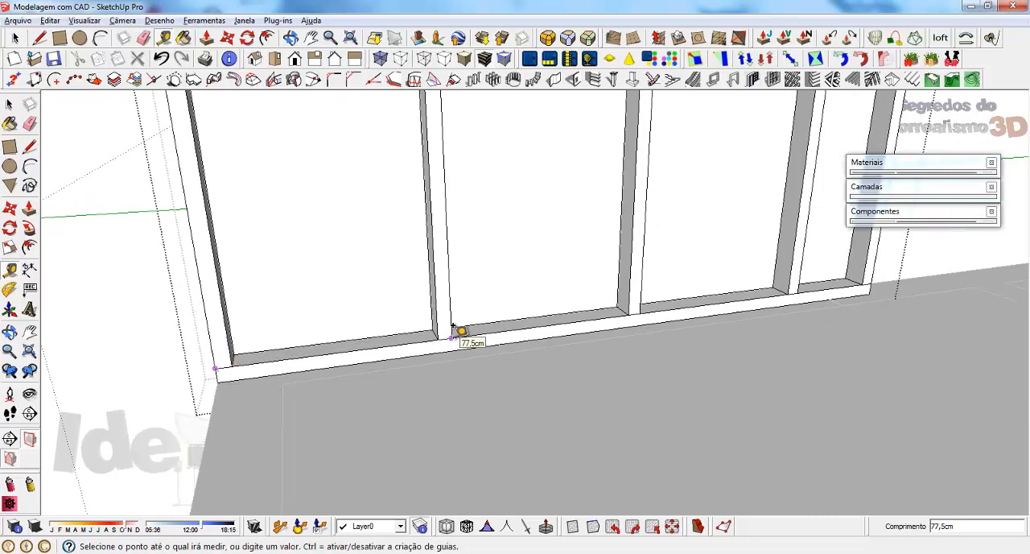
Step: Measure from the second stud to the third, and from the wall's outer end to the second stud's near edge
{"action": "left_click", "coordinate": [453, 326]}
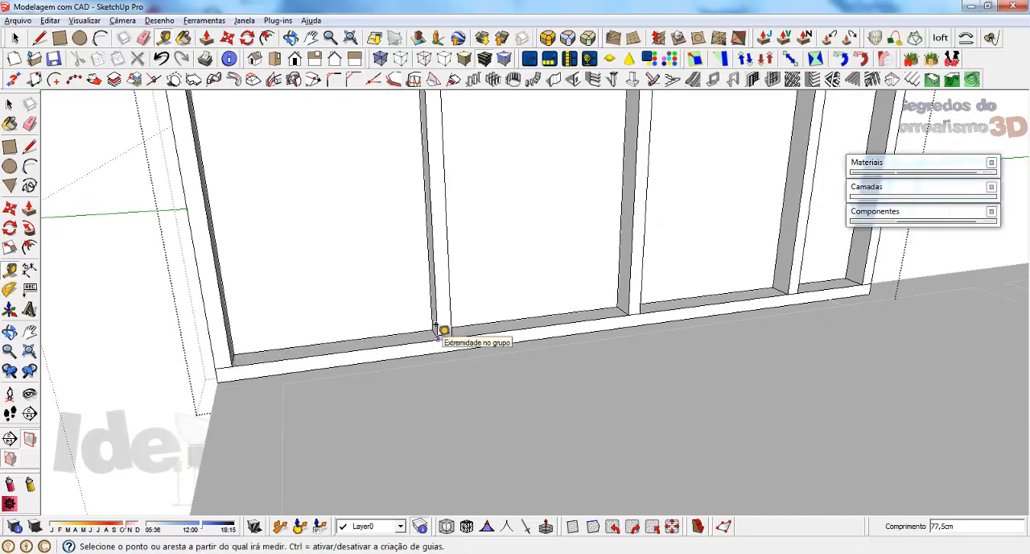
{"action": "left_click", "coordinate": [437, 336]}
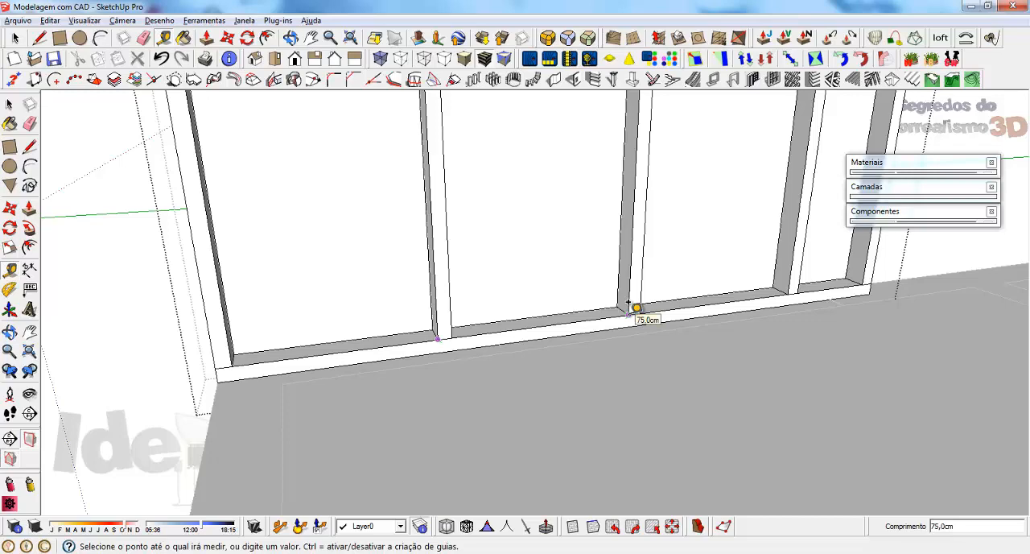
{"action": "key", "text": "space"}
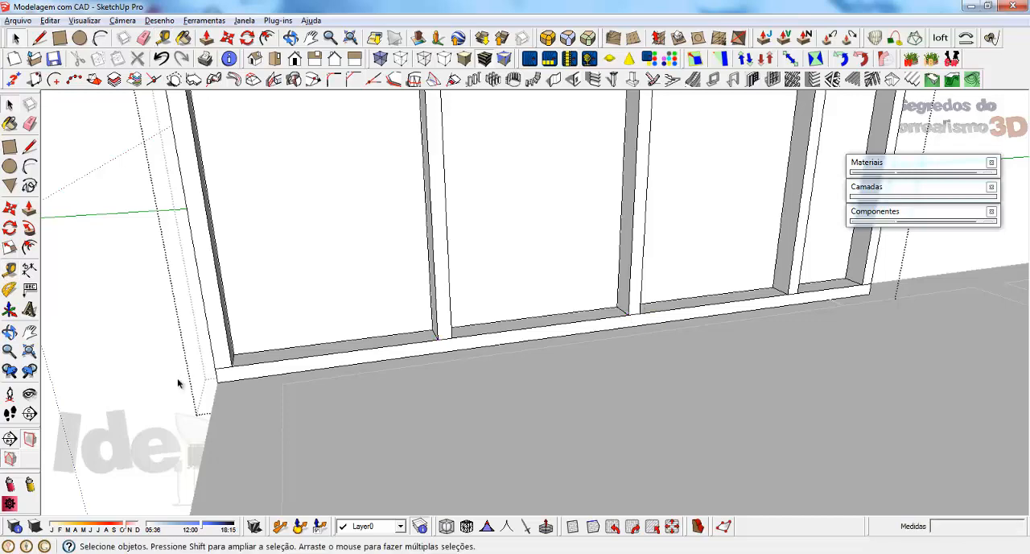
{"action": "mouse_move", "coordinate": [243, 344]}
{"action": "middle_mouse_down"}
{"action": "mouse_move", "coordinate": [258, 361]}
{"action": "mouse_move", "coordinate": [236, 340]}
{"action": "middle_mouse_up"}
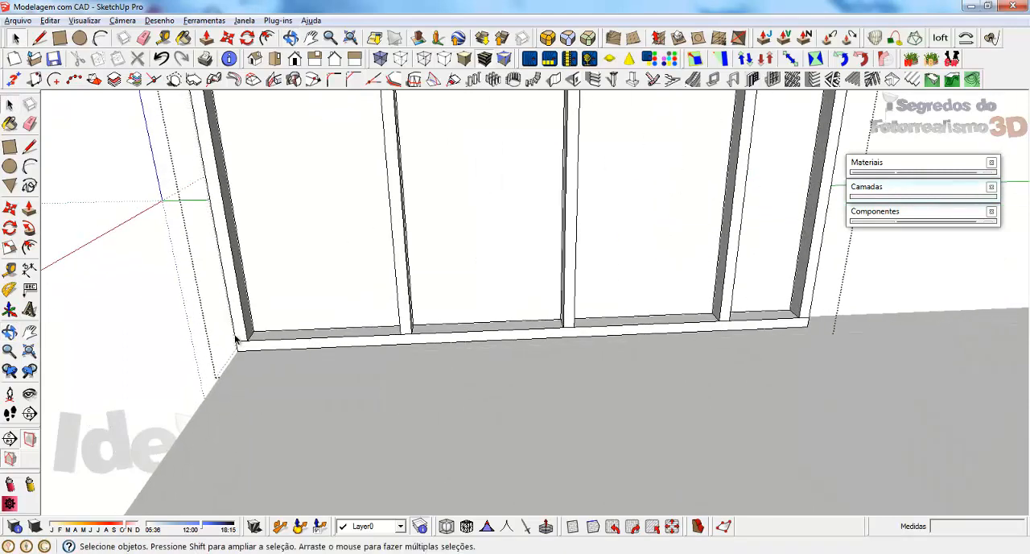
{"action": "key", "text": "t"}
{"action": "left_click", "coordinate": [235, 340]}
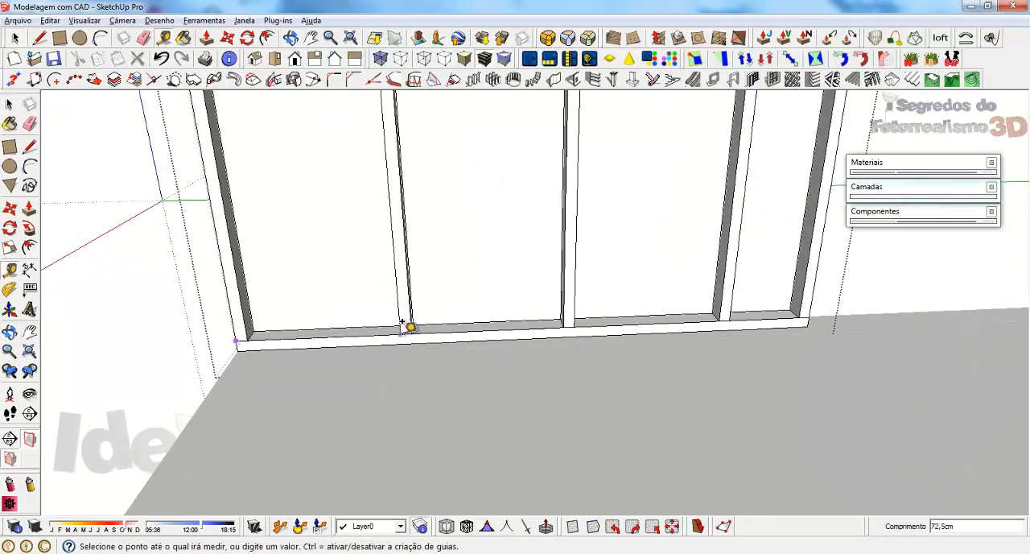
{"action": "left_click", "coordinate": [399, 323]}
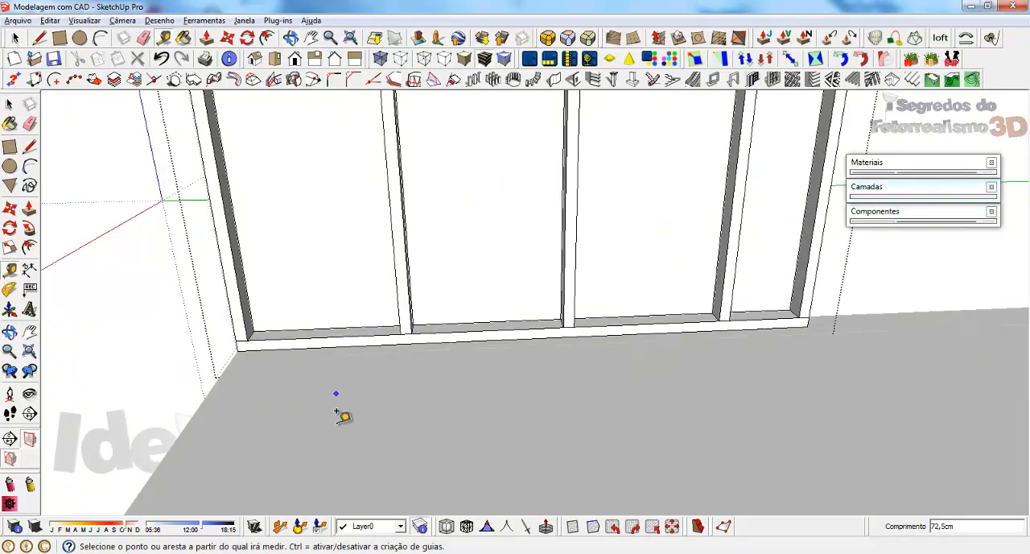
Step: Measure the width and depth of the second stud where it meets the bottom plate
{"action": "scroll", "coordinate": [338, 409], "scroll_direction": "down", "scroll_amount": 4}
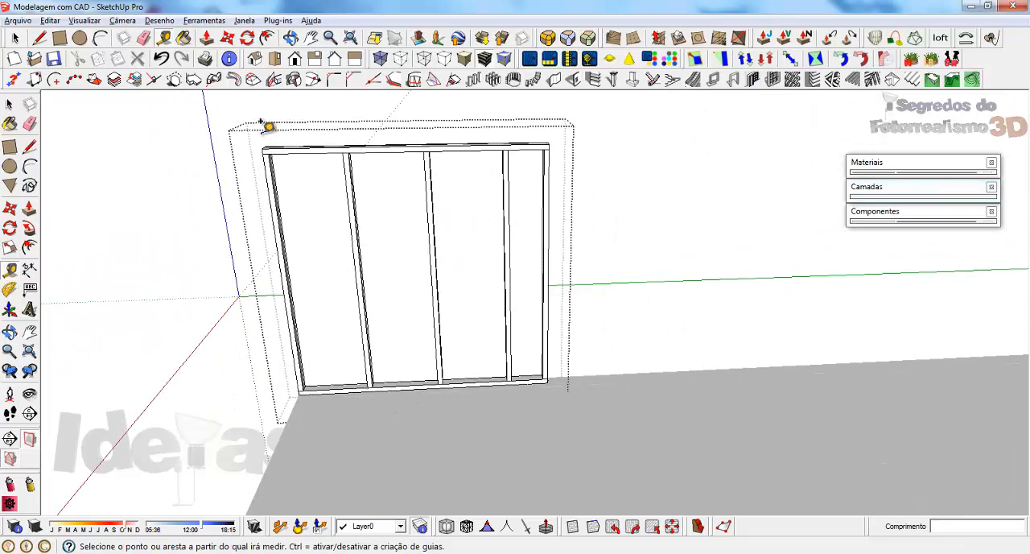
{"action": "scroll", "coordinate": [329, 196], "scroll_direction": "up", "scroll_amount": 5}
{"action": "scroll", "coordinate": [411, 434], "scroll_direction": "down", "scroll_amount": 3}
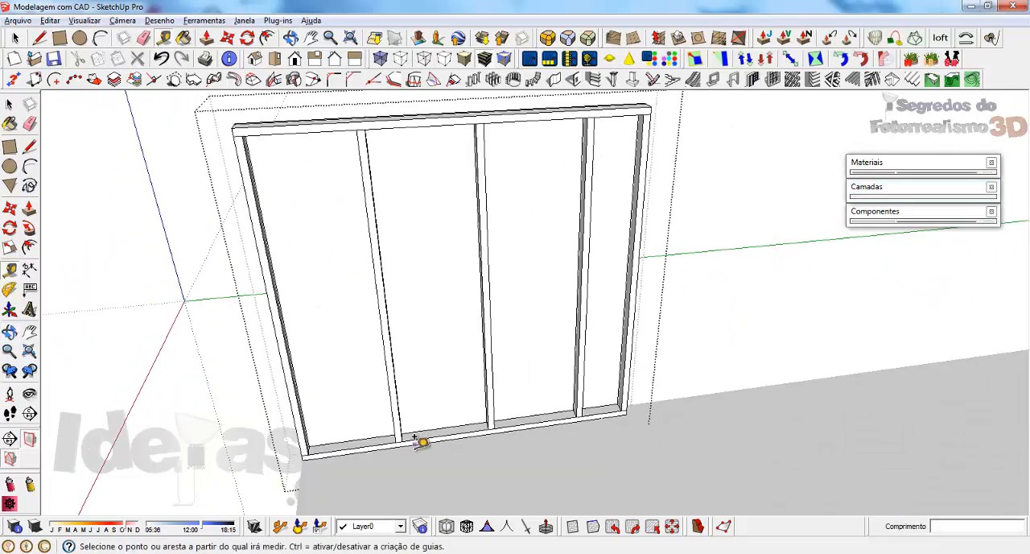
{"action": "scroll", "coordinate": [393, 432], "scroll_direction": "up", "scroll_amount": 6}
{"action": "left_click", "coordinate": [381, 430]}
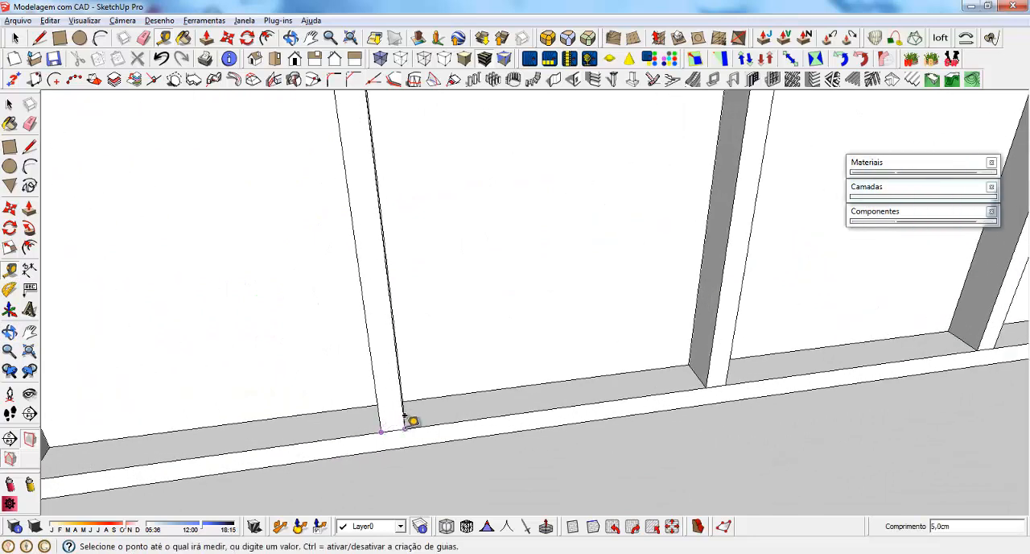
{"action": "middle_click_drag", "start_coordinate": [341, 395], "coordinate": [552, 368]}
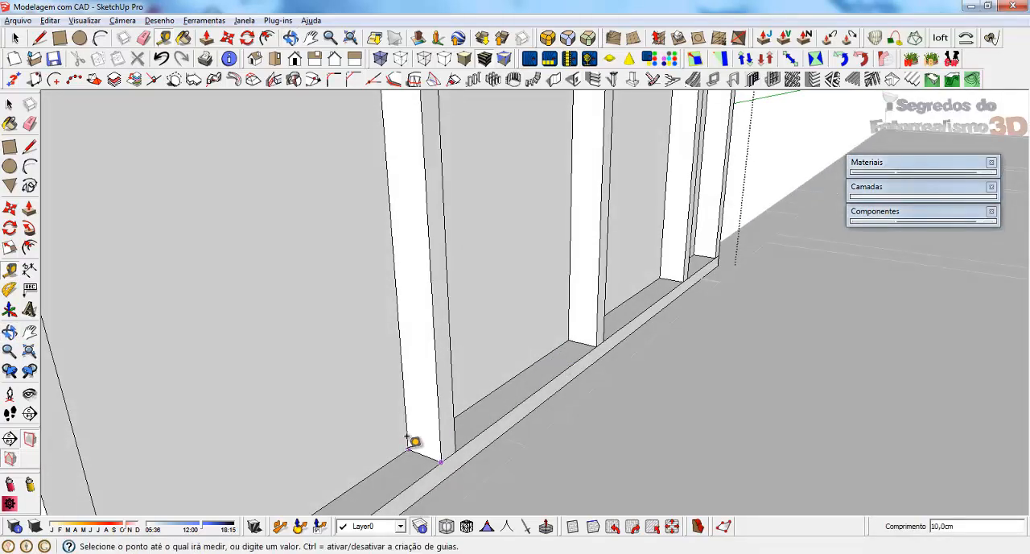
{"action": "key", "text": "space"}
Step: Erase the partition's inner panel on the side facing the floor plan to expose the studs
{"action": "scroll", "coordinate": [549, 338], "scroll_direction": "down", "scroll_amount": 4}
{"action": "middle_click_drag", "start_coordinate": [418, 330], "coordinate": [761, 355]}
{"action": "scroll", "coordinate": [537, 412], "scroll_direction": "down", "scroll_amount": 8}
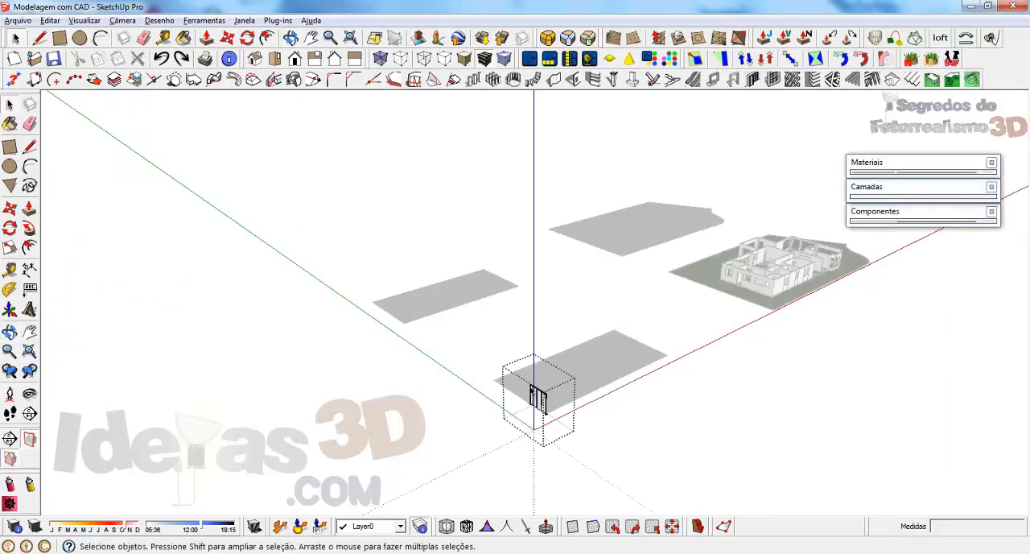
{"action": "scroll", "coordinate": [548, 458], "scroll_direction": "up", "scroll_amount": 6}
{"action": "scroll", "coordinate": [548, 387], "scroll_direction": "down", "scroll_amount": 4}
{"action": "middle_click_drag", "start_coordinate": [569, 168], "coordinate": [620, 246]}
{"action": "scroll", "coordinate": [537, 159], "scroll_direction": "up", "scroll_amount": 6}
{"action": "scroll", "coordinate": [627, 260], "scroll_direction": "up", "scroll_amount": 5}
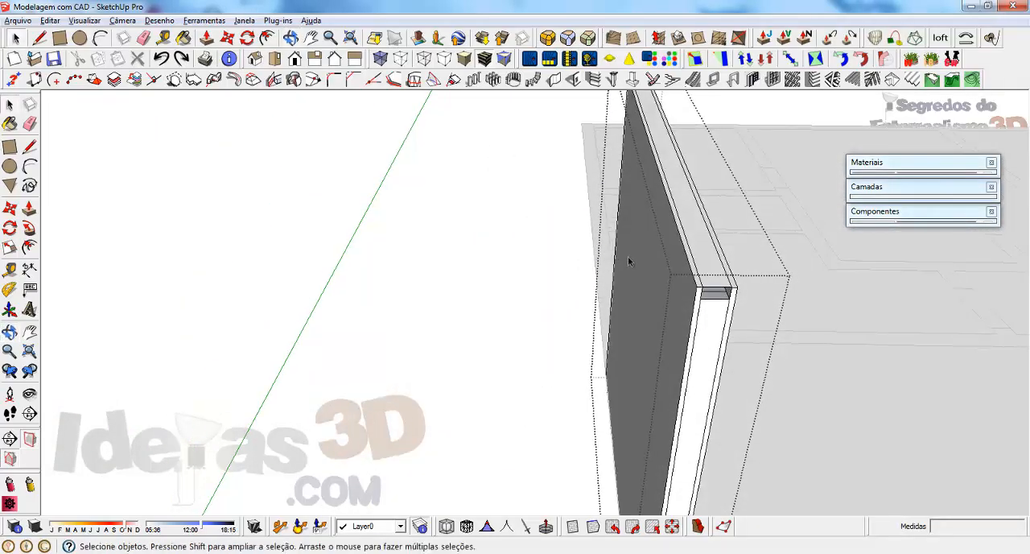
{"action": "middle_click_drag", "start_coordinate": [569, 336], "coordinate": [605, 292]}
{"action": "middle_click_drag", "start_coordinate": [609, 209], "coordinate": [538, 333], "text": "shift"}
{"action": "left_click", "coordinate": [533, 297]}
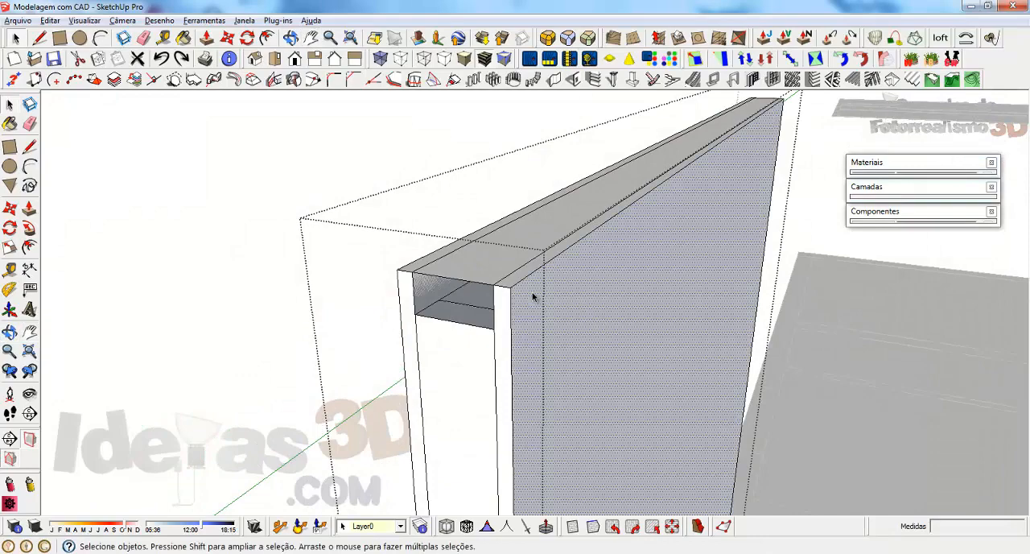
{"action": "right_click", "coordinate": [532, 293]}
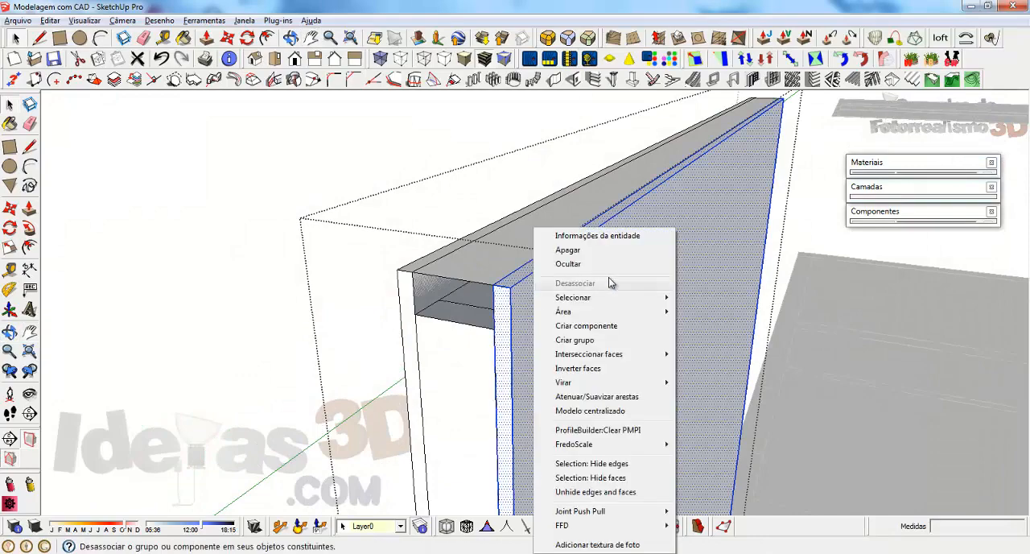
{"action": "left_click", "coordinate": [557, 248]}
Step: Examine the exposed stud frame, including the top plate, wall end and bottom plate
{"action": "mouse_move", "coordinate": [557, 248]}
{"action": "middle_mouse_down"}
{"action": "mouse_move", "coordinate": [544, 301]}
{"action": "mouse_move", "coordinate": [400, 168]}
{"action": "mouse_move", "coordinate": [646, 285]}
{"action": "mouse_move", "coordinate": [631, 305]}
{"action": "mouse_move", "coordinate": [450, 322]}
{"action": "mouse_move", "coordinate": [517, 232]}
{"action": "mouse_move", "coordinate": [319, 146]}
{"action": "mouse_move", "coordinate": [532, 240]}
{"action": "middle_mouse_up"}
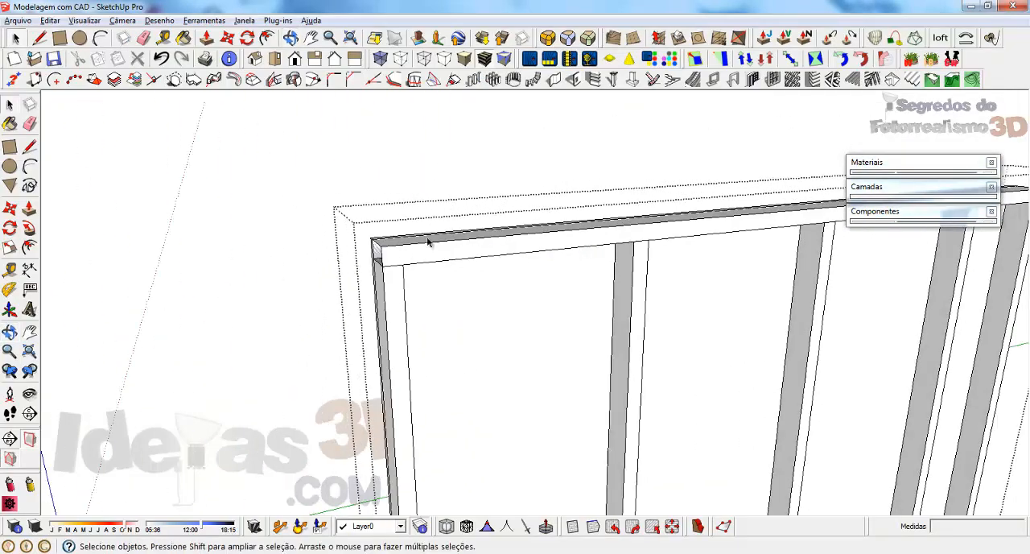
{"action": "middle_click_drag", "start_coordinate": [447, 255], "coordinate": [552, 281]}
{"action": "scroll", "coordinate": [458, 299], "scroll_direction": "up", "scroll_amount": 3}
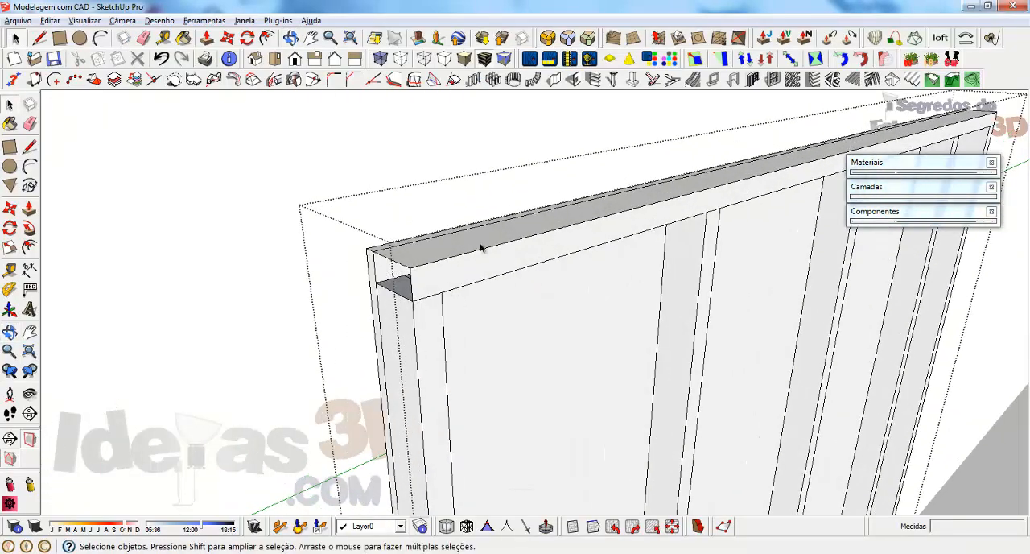
{"action": "scroll", "coordinate": [399, 265], "scroll_direction": "down", "scroll_amount": 4}
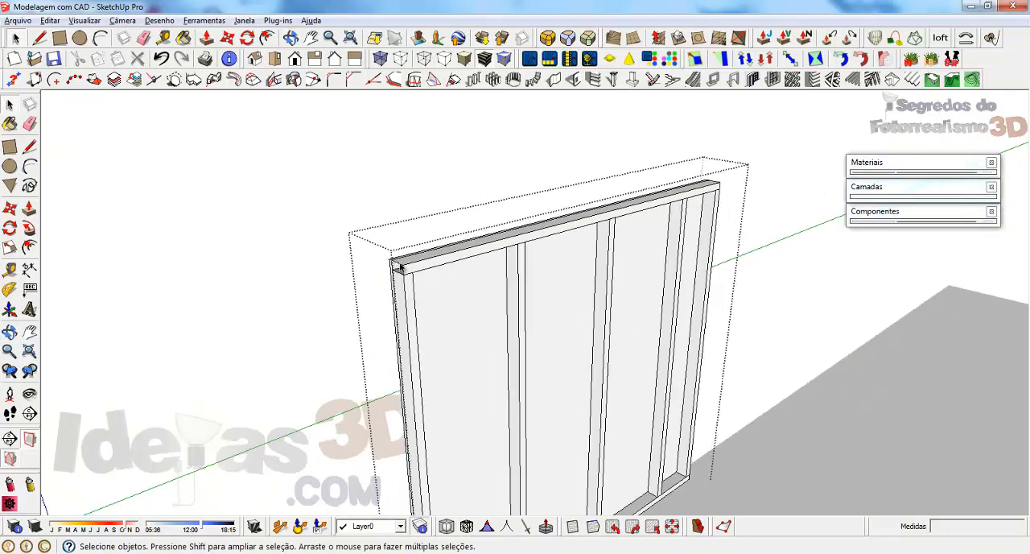
{"action": "scroll", "coordinate": [465, 259], "scroll_direction": "down", "scroll_amount": 2}
{"action": "scroll", "coordinate": [435, 484], "scroll_direction": "up", "scroll_amount": 3}
{"action": "scroll", "coordinate": [428, 334], "scroll_direction": "down", "scroll_amount": 2}
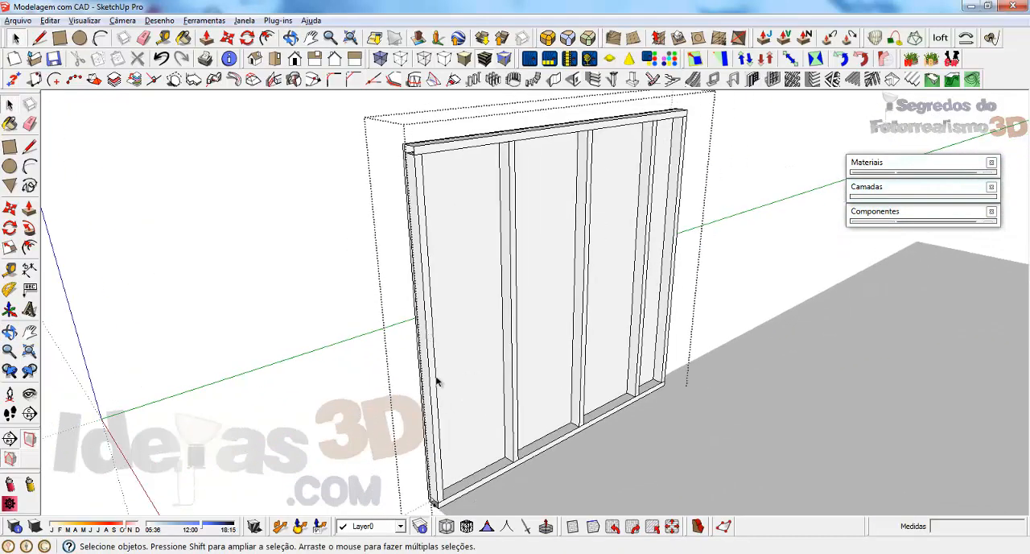
{"action": "scroll", "coordinate": [448, 458], "scroll_direction": "up", "scroll_amount": 2}
{"action": "middle_click_drag", "start_coordinate": [459, 448], "coordinate": [387, 417]}
{"action": "scroll", "coordinate": [418, 383], "scroll_direction": "down", "scroll_amount": 3}
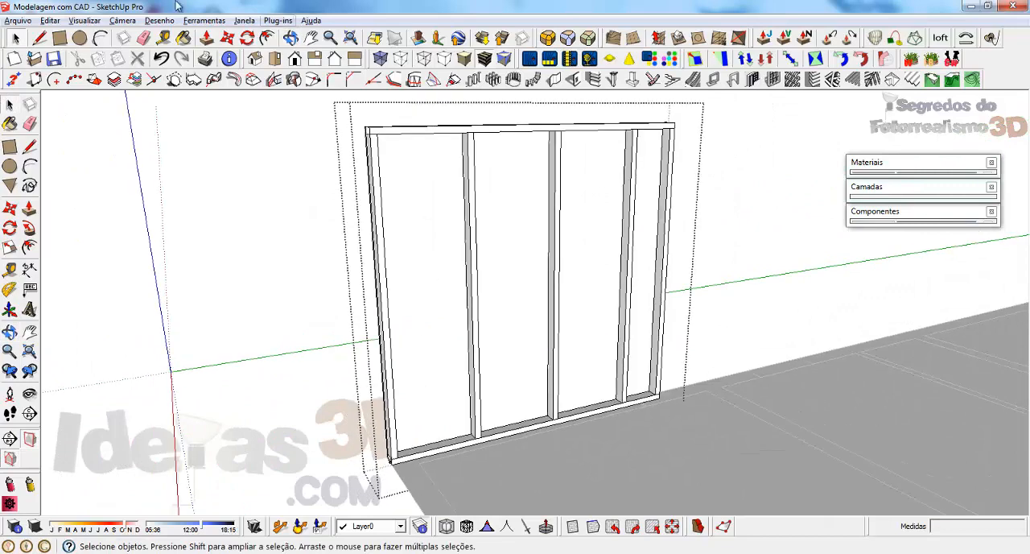
Step: Undo the panel removal, leave the group and delete the whole partition from the floor plan
{"action": "left_click", "coordinate": [163, 62]}
{"action": "left_click", "coordinate": [247, 231]}
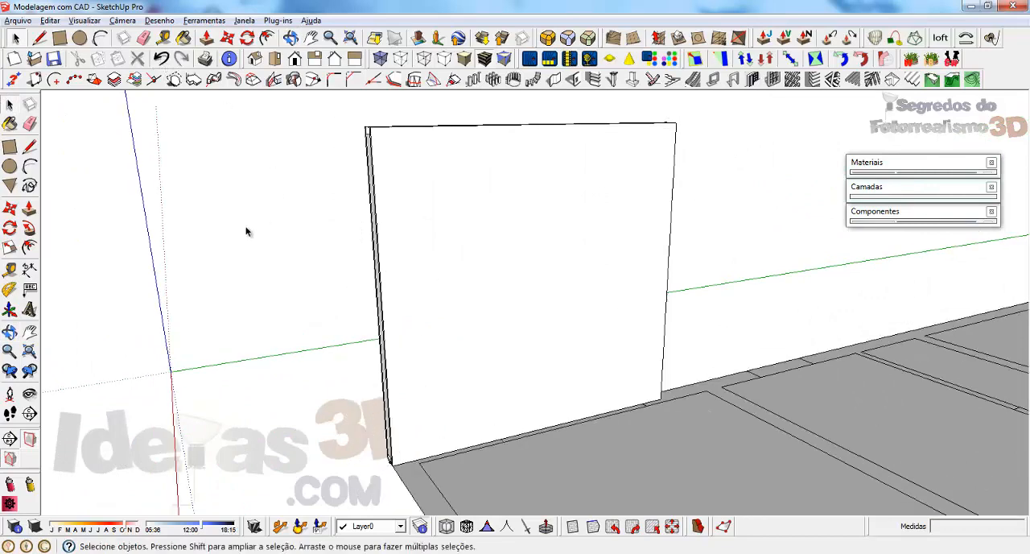
{"action": "left_click", "coordinate": [510, 258]}
{"action": "middle_click_drag", "start_coordinate": [510, 258], "coordinate": [451, 400]}
{"action": "key", "text": "Delete"}
Step: Start the 1001bit wall tool, choose wall type 1 and open its vertical wall settings
{"action": "middle_click_drag", "start_coordinate": [627, 413], "coordinate": [546, 344], "text": "shift"}
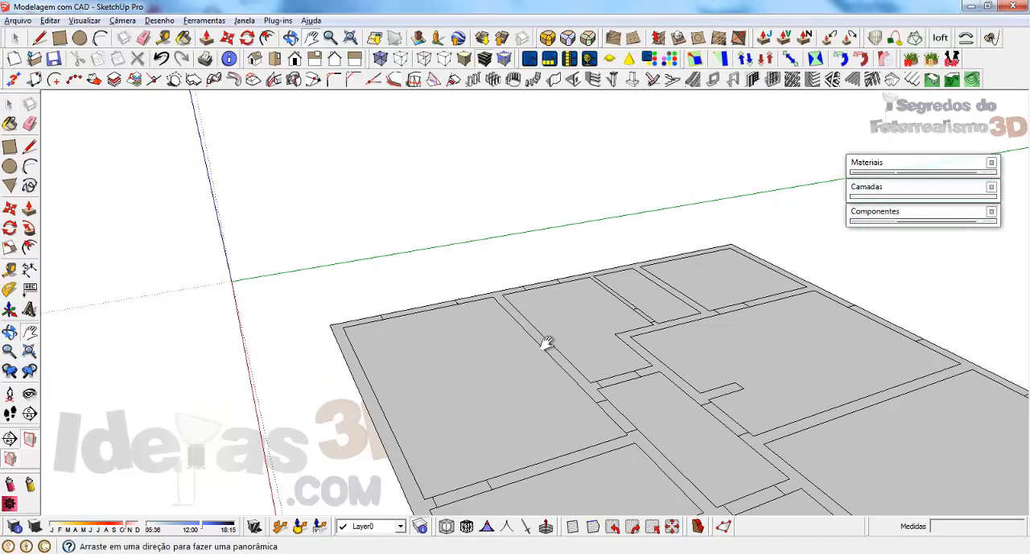
{"action": "scroll", "coordinate": [482, 372], "scroll_direction": "up", "scroll_amount": 2}
{"action": "key", "text": "space"}
{"action": "left_click", "coordinate": [554, 79]}
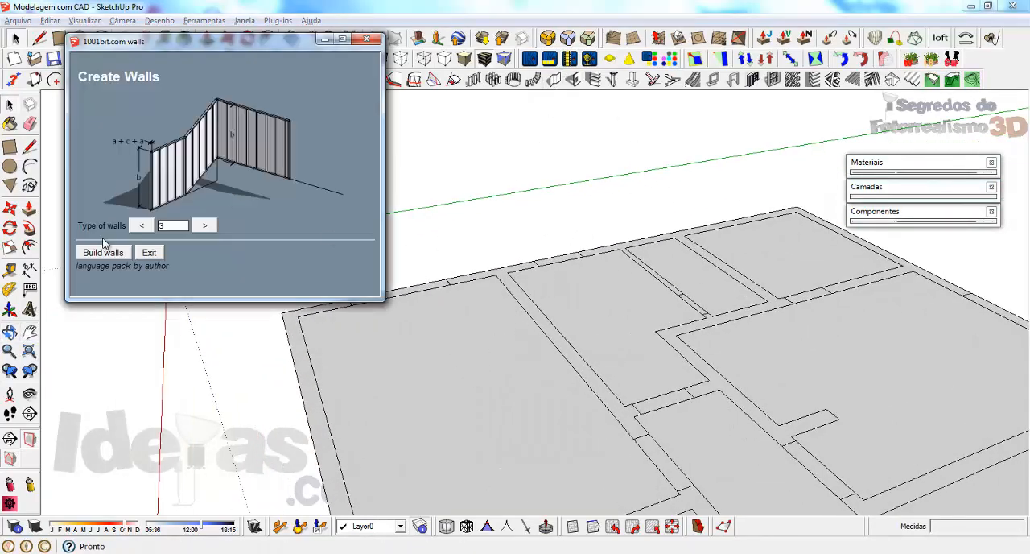
{"action": "left_click", "coordinate": [140, 226]}
{"action": "left_click", "coordinate": [139, 227]}
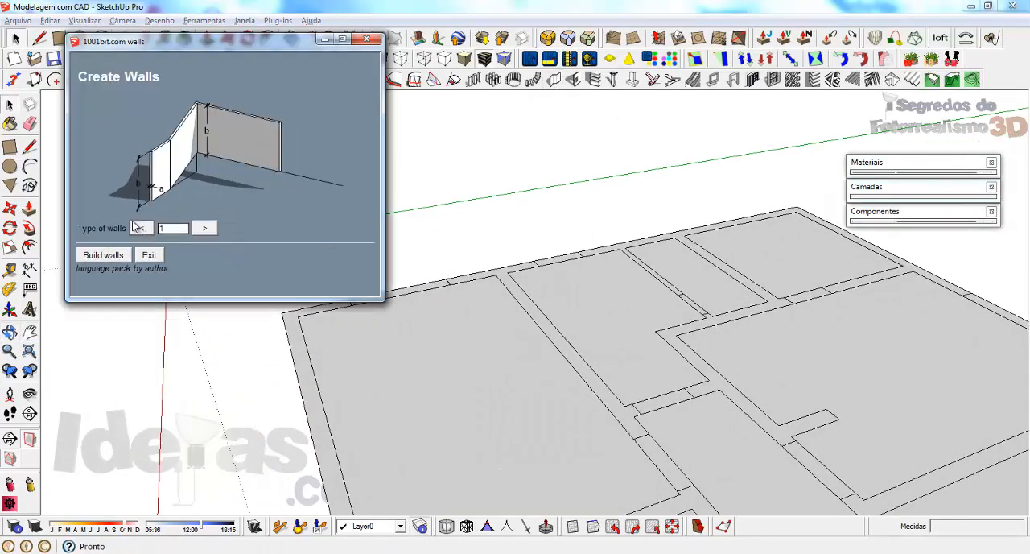
{"action": "left_click", "coordinate": [103, 255]}
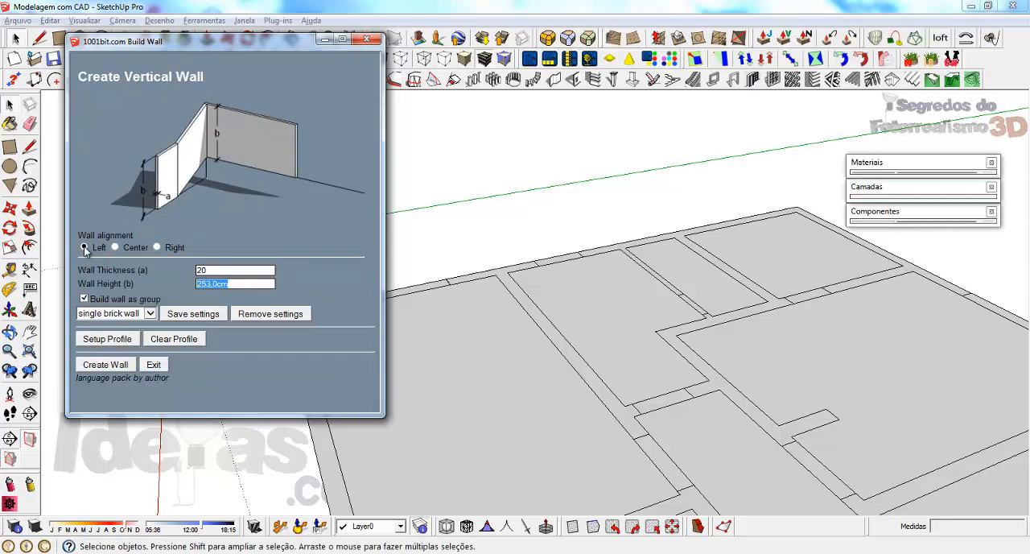
Step: Select left alignment for the vertical wall and check its thickness and height settings
{"action": "left_click", "coordinate": [86, 248]}
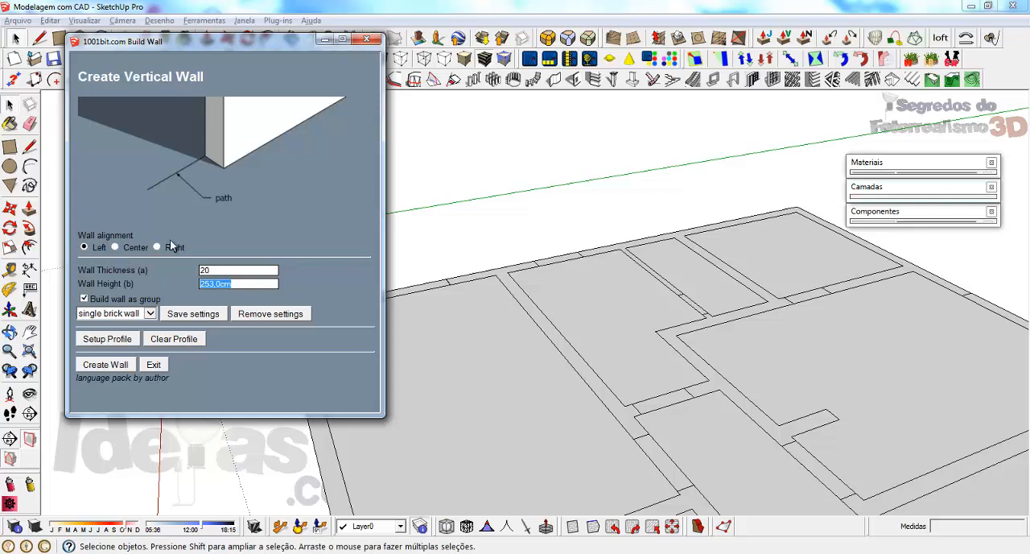
{"action": "left_click", "coordinate": [272, 270]}
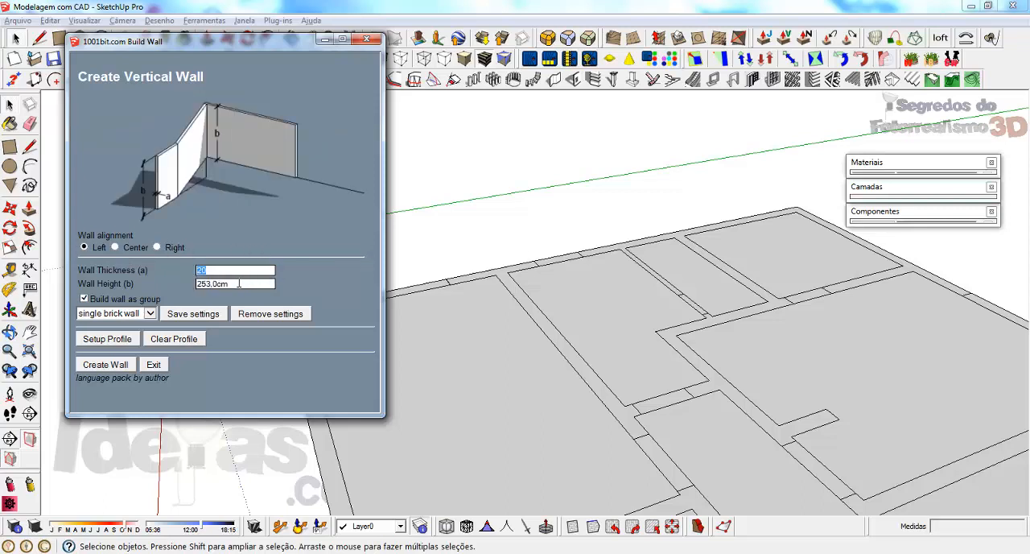
{"action": "left_click", "coordinate": [239, 283]}
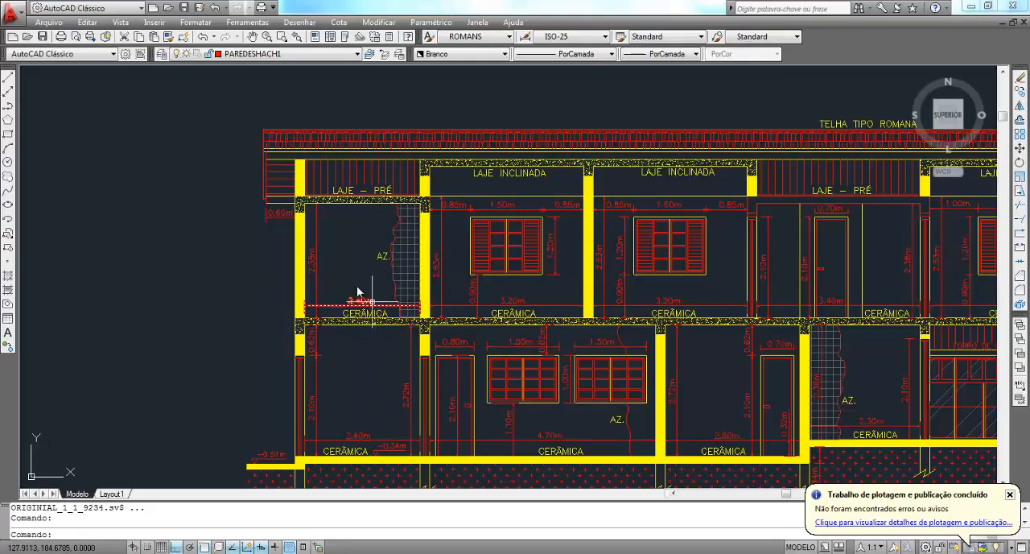
Step: Switch to AutoCAD and examine the room height dimensions along the upper floor of section A-B
{"action": "scroll", "coordinate": [338, 266], "scroll_direction": "up", "scroll_amount": 1}
{"action": "scroll", "coordinate": [536, 324], "scroll_direction": "up", "scroll_amount": 2}
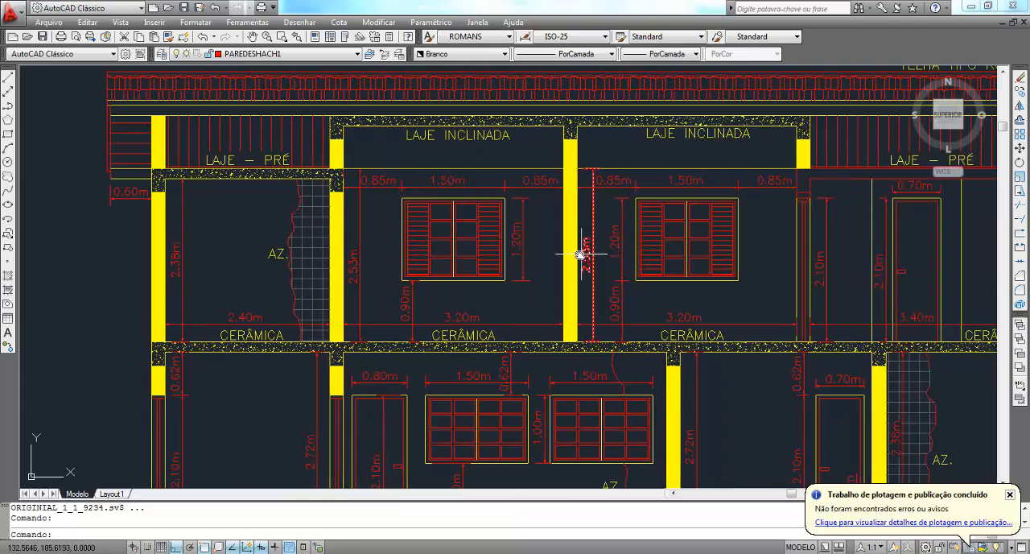
{"action": "middle_click_drag", "start_coordinate": [580, 254], "coordinate": [453, 249]}
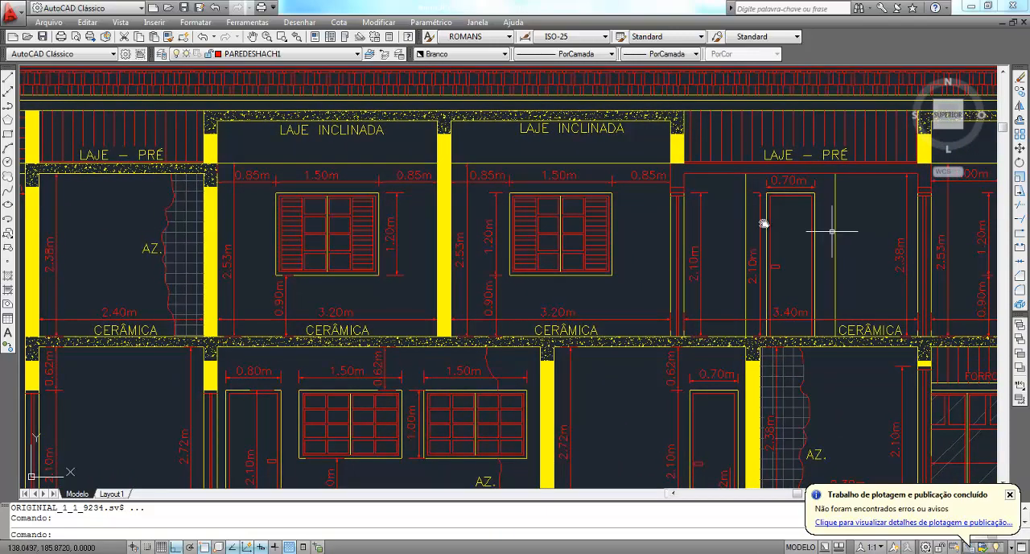
{"action": "middle_click_drag", "start_coordinate": [689, 246], "coordinate": [399, 266]}
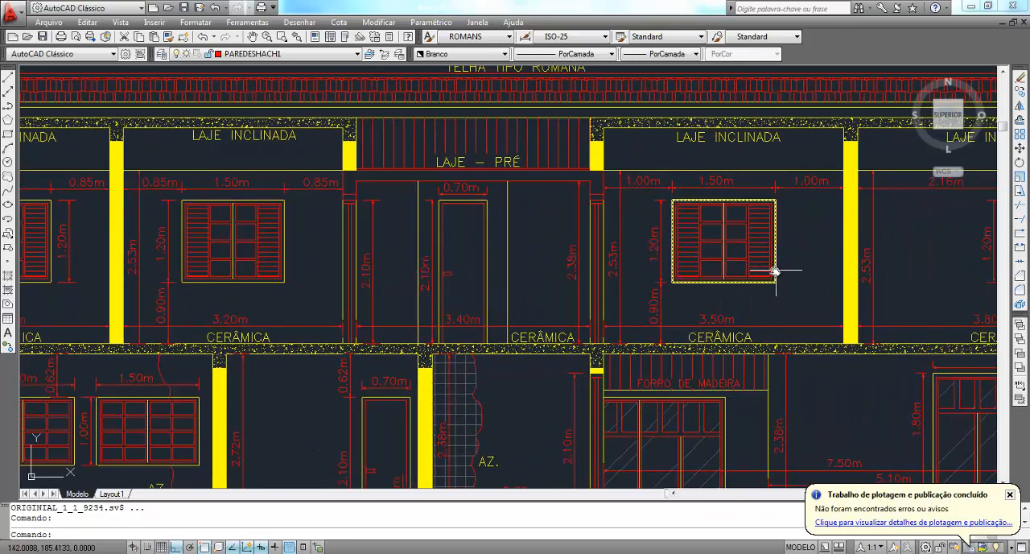
{"action": "scroll", "coordinate": [772, 271], "scroll_direction": "down", "scroll_amount": 5}
{"action": "scroll", "coordinate": [797, 283], "scroll_direction": "up", "scroll_amount": 4}
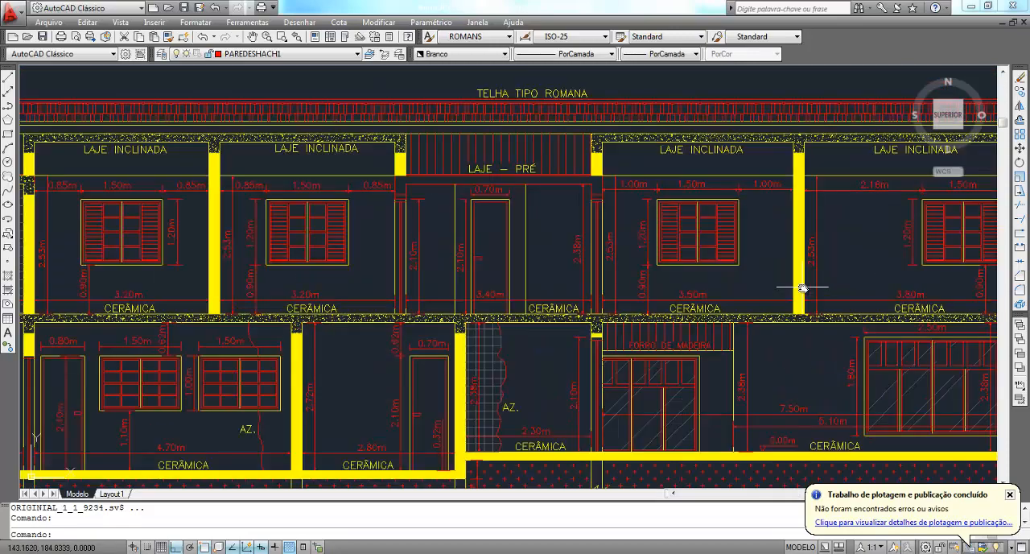
{"action": "scroll", "coordinate": [506, 227], "scroll_direction": "down", "scroll_amount": 2}
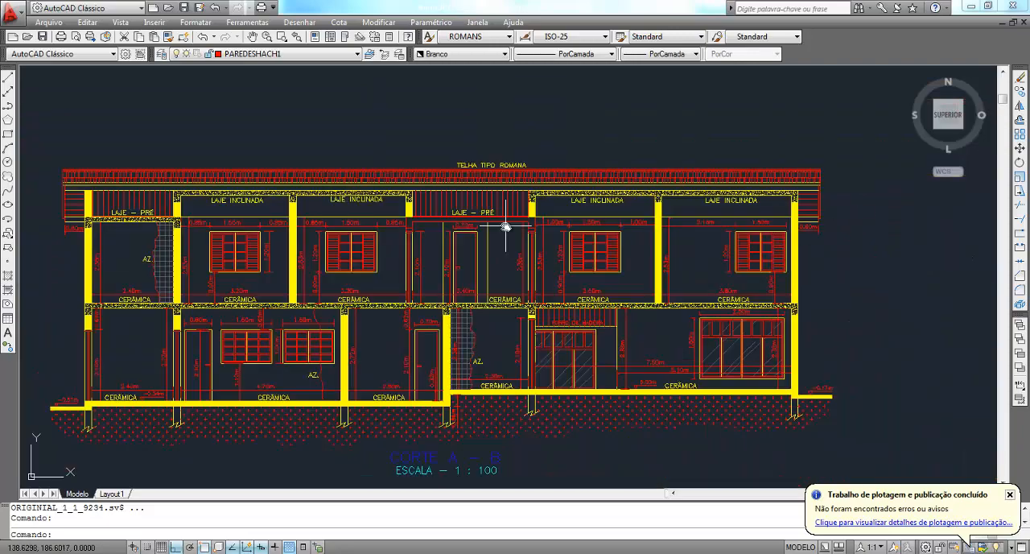
{"action": "scroll", "coordinate": [184, 271], "scroll_direction": "up", "scroll_amount": 4}
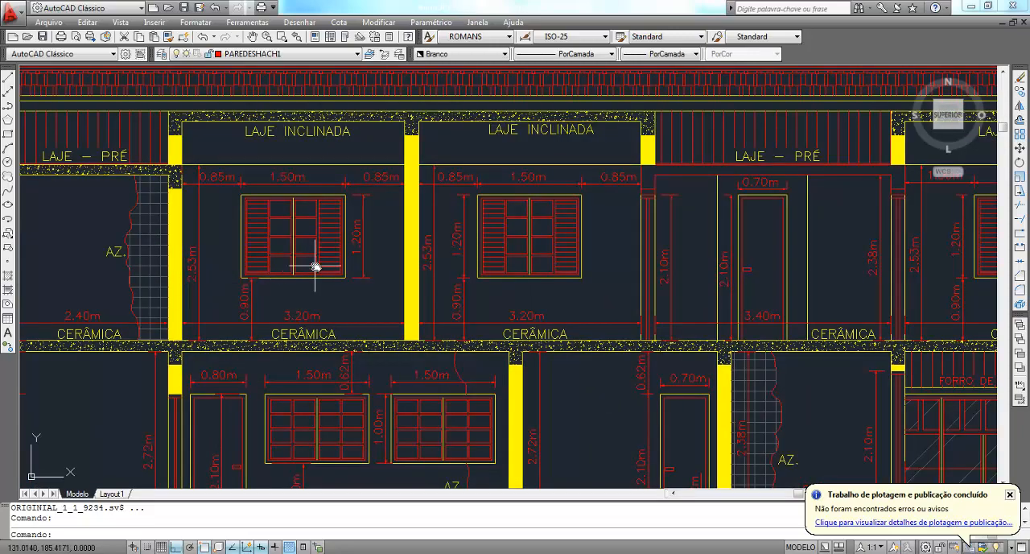
{"action": "middle_click_drag", "start_coordinate": [352, 283], "coordinate": [724, 283]}
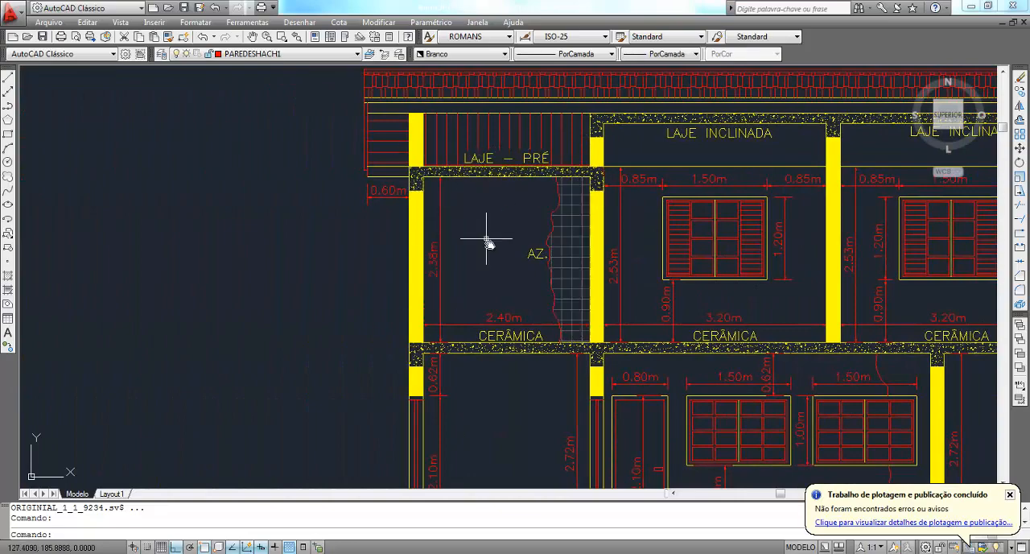
{"action": "scroll", "coordinate": [427, 258], "scroll_direction": "down", "scroll_amount": 2}
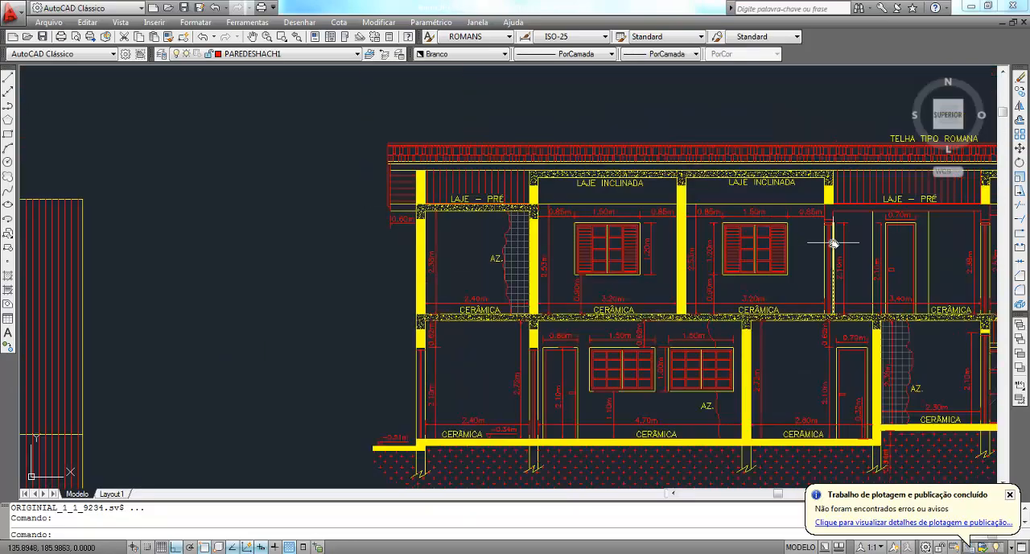
Step: Return to SketchUp and build left-aligned vertical walls, 20 cm thick and 253 cm high, around the floor plan's entire outer perimeter
{"action": "middle_click_drag", "start_coordinate": [832, 237], "coordinate": [599, 241]}
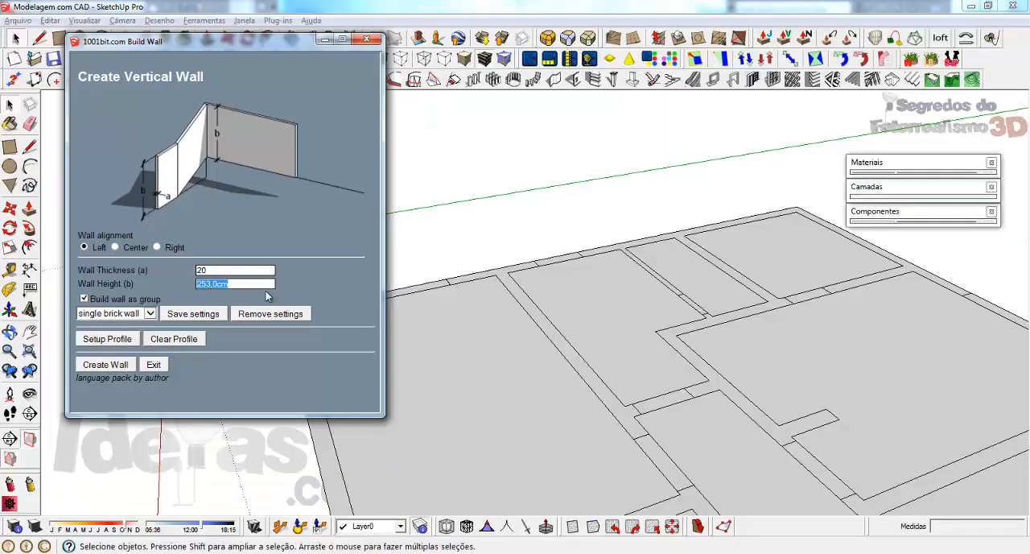
{"action": "left_click", "coordinate": [105, 364]}
{"action": "scroll", "coordinate": [319, 437], "scroll_direction": "down", "scroll_amount": 6}
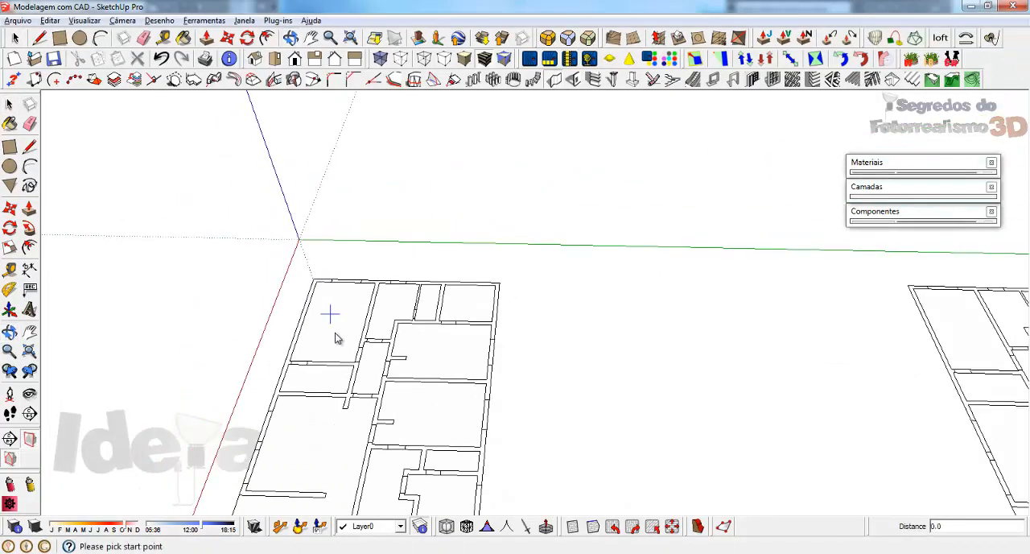
{"action": "scroll", "coordinate": [336, 338], "scroll_direction": "down", "scroll_amount": 6}
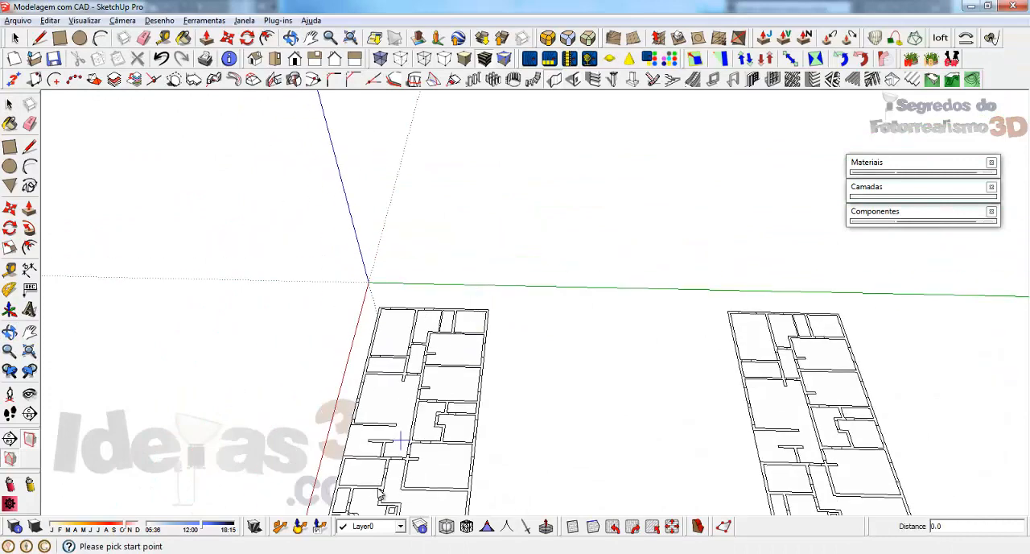
{"action": "middle_click_drag", "start_coordinate": [373, 469], "coordinate": [451, 490]}
{"action": "scroll", "coordinate": [450, 488], "scroll_direction": "up", "scroll_amount": 4}
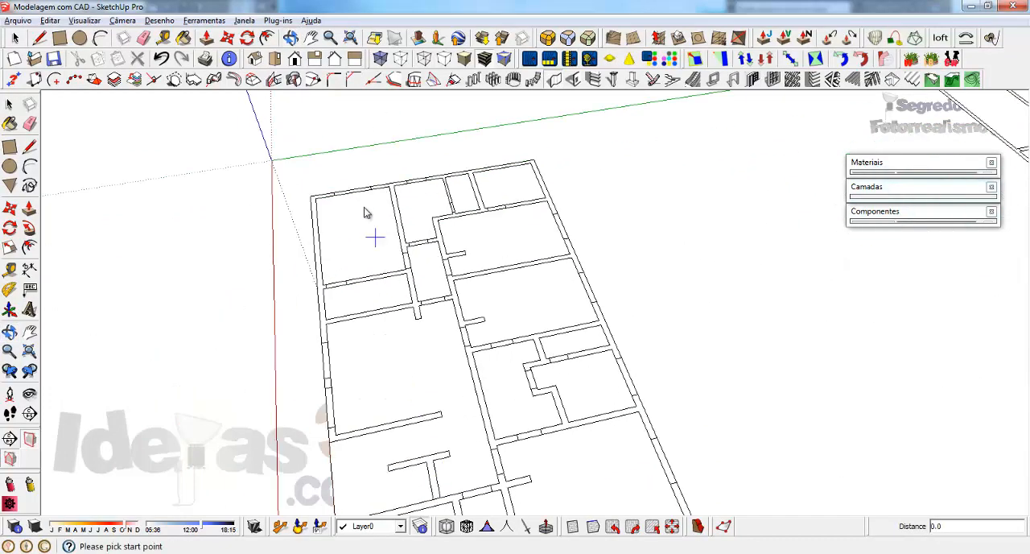
{"action": "left_click", "coordinate": [312, 197]}
{"action": "scroll", "coordinate": [483, 173], "scroll_direction": "down", "scroll_amount": 3}
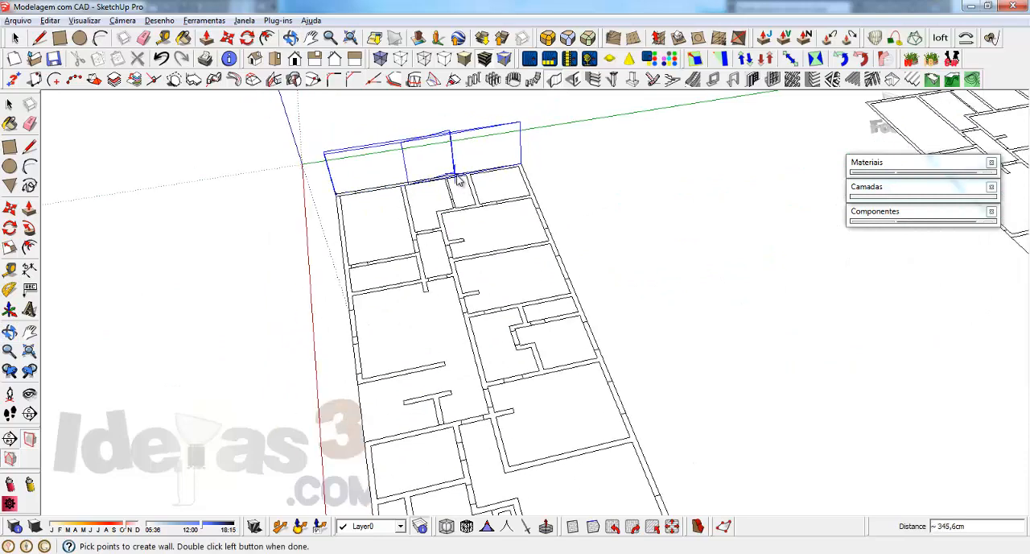
{"action": "scroll", "coordinate": [545, 316], "scroll_direction": "up", "scroll_amount": 2}
{"action": "left_click", "coordinate": [568, 360]}
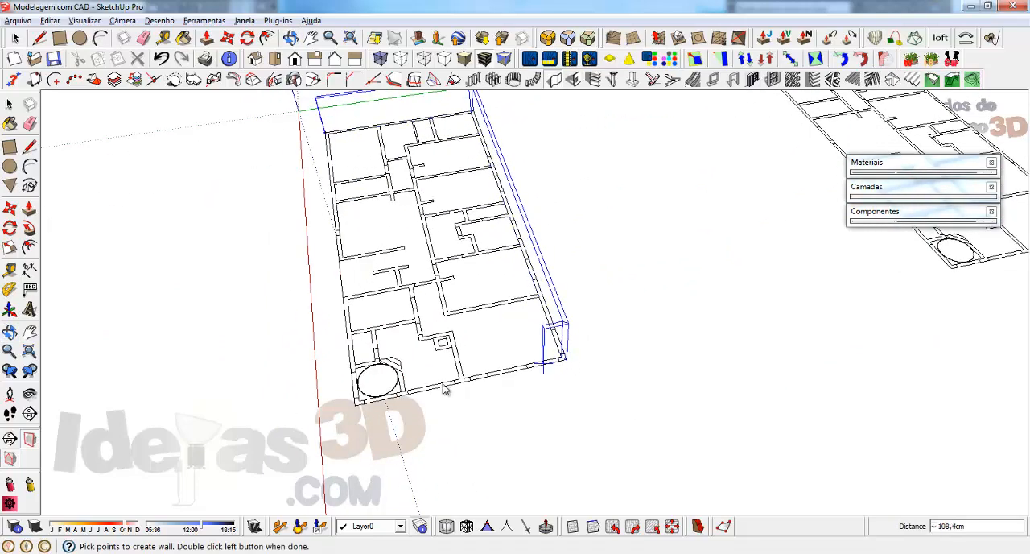
{"action": "left_click", "coordinate": [354, 400]}
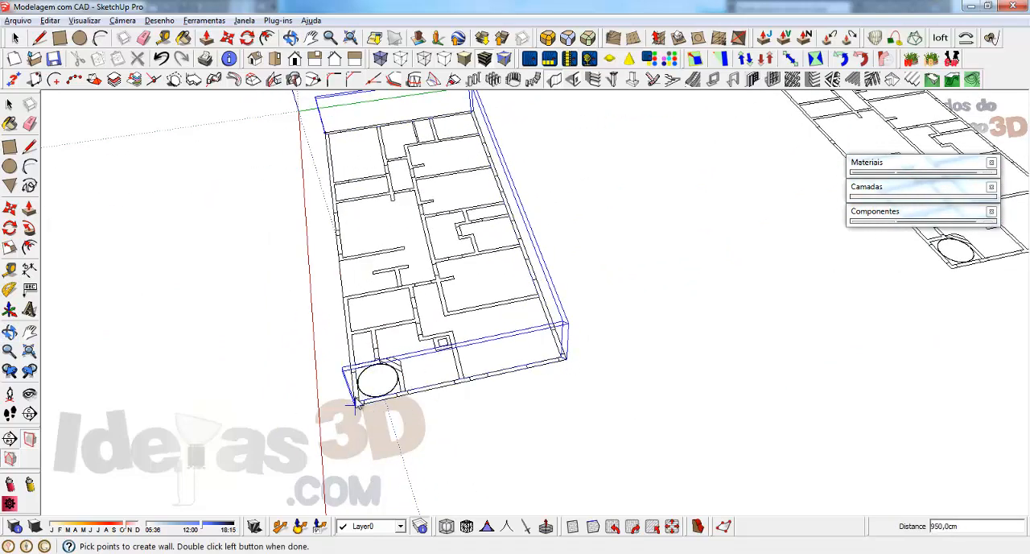
{"action": "double_click", "coordinate": [325, 134]}
{"action": "scroll", "coordinate": [354, 133], "scroll_direction": "up", "scroll_amount": 4}
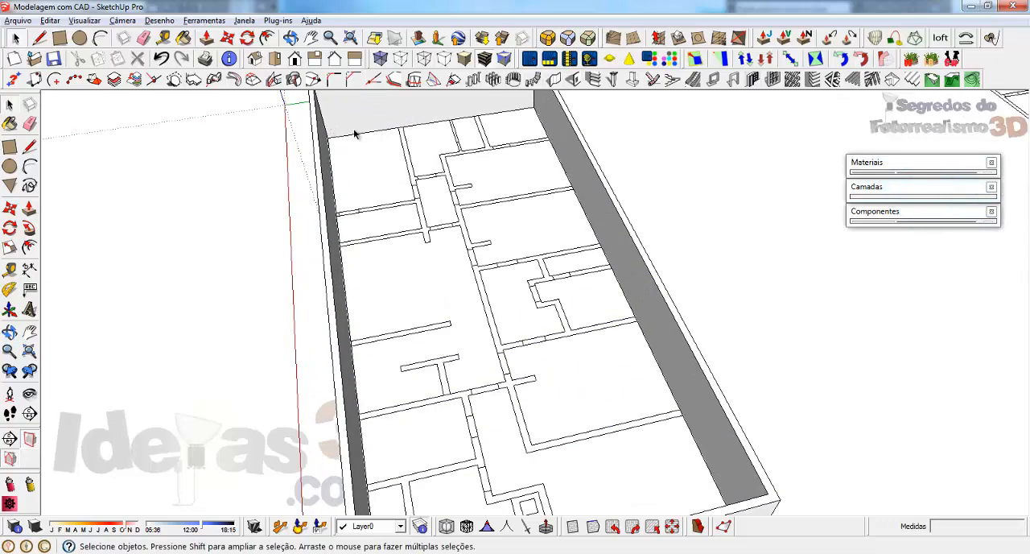
Step: Build a 20 cm thick, 253 cm high inner wall along the lengthwise partition, from the short outer wall to the partition's free end
{"action": "middle_click_drag", "start_coordinate": [470, 218], "coordinate": [455, 321]}
{"action": "scroll", "coordinate": [471, 407], "scroll_direction": "down", "scroll_amount": 2}
{"action": "middle_click_drag", "start_coordinate": [471, 407], "coordinate": [455, 324]}
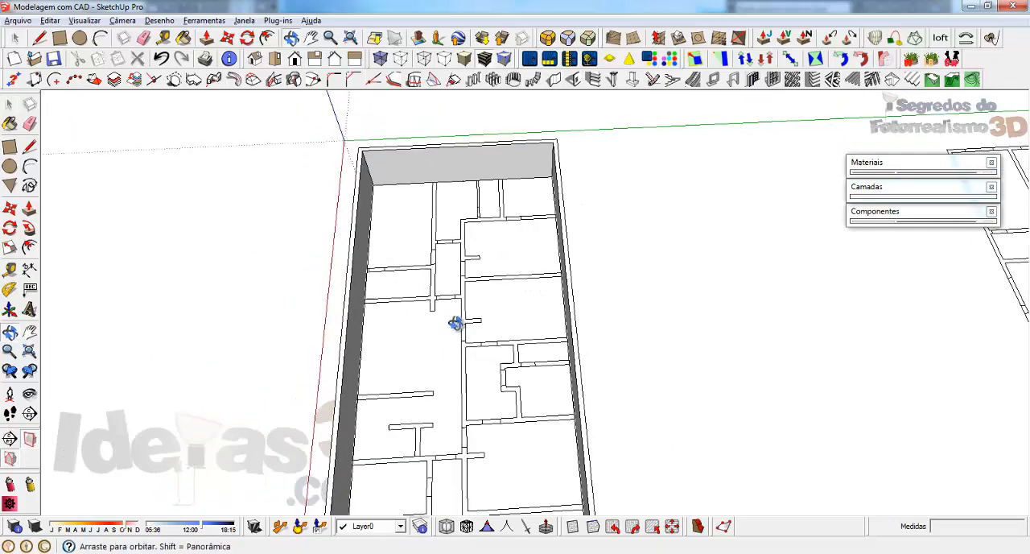
{"action": "scroll", "coordinate": [409, 310], "scroll_direction": "up", "scroll_amount": 3}
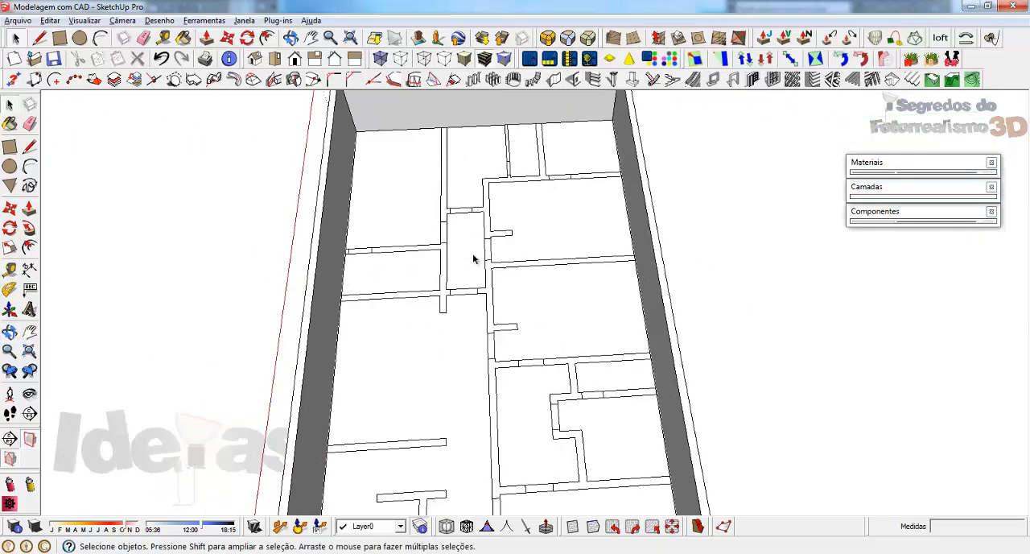
{"action": "scroll", "coordinate": [562, 287], "scroll_direction": "down", "scroll_amount": 1}
{"action": "scroll", "coordinate": [418, 221], "scroll_direction": "up", "scroll_amount": 3}
{"action": "scroll", "coordinate": [641, 339], "scroll_direction": "down", "scroll_amount": 1}
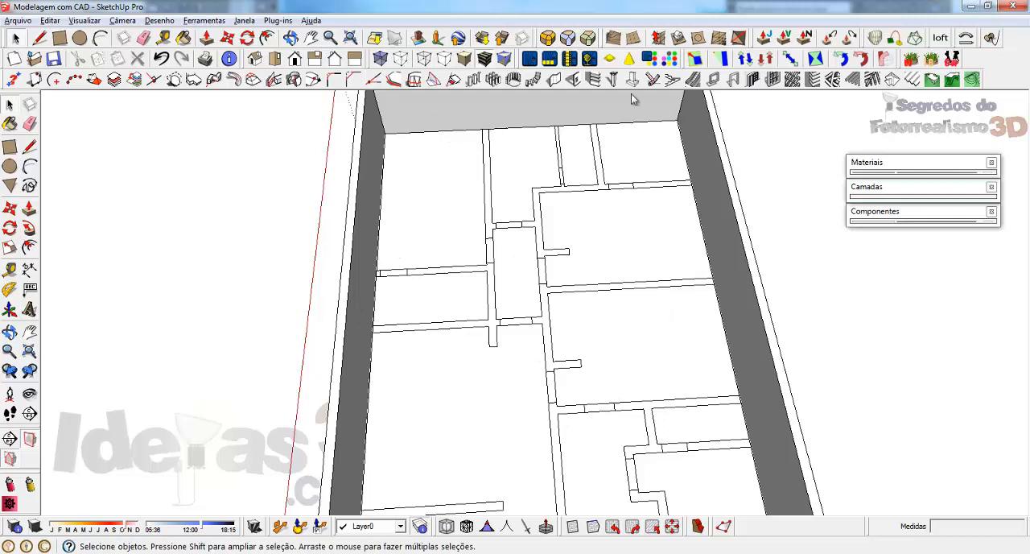
{"action": "left_click", "coordinate": [573, 79]}
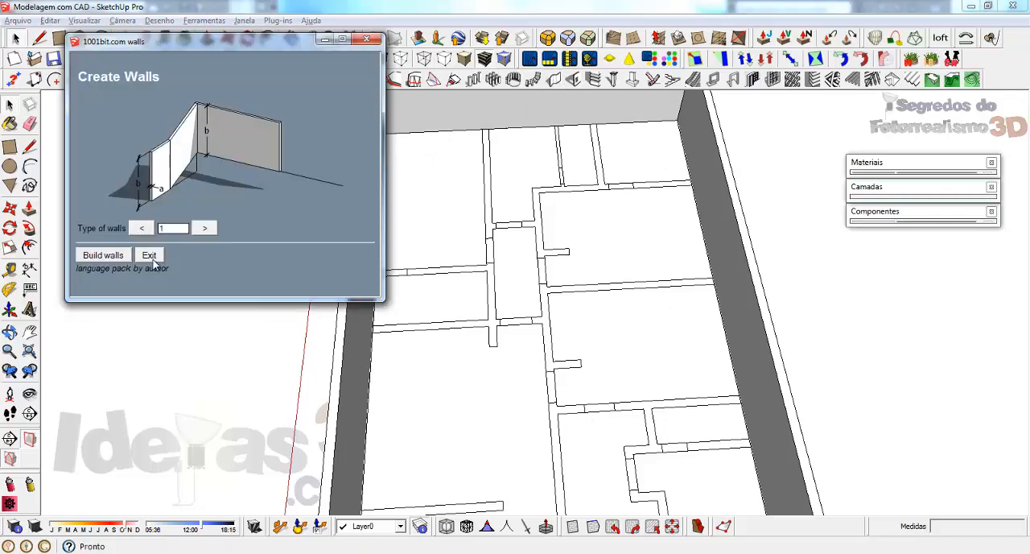
{"action": "left_click", "coordinate": [106, 259]}
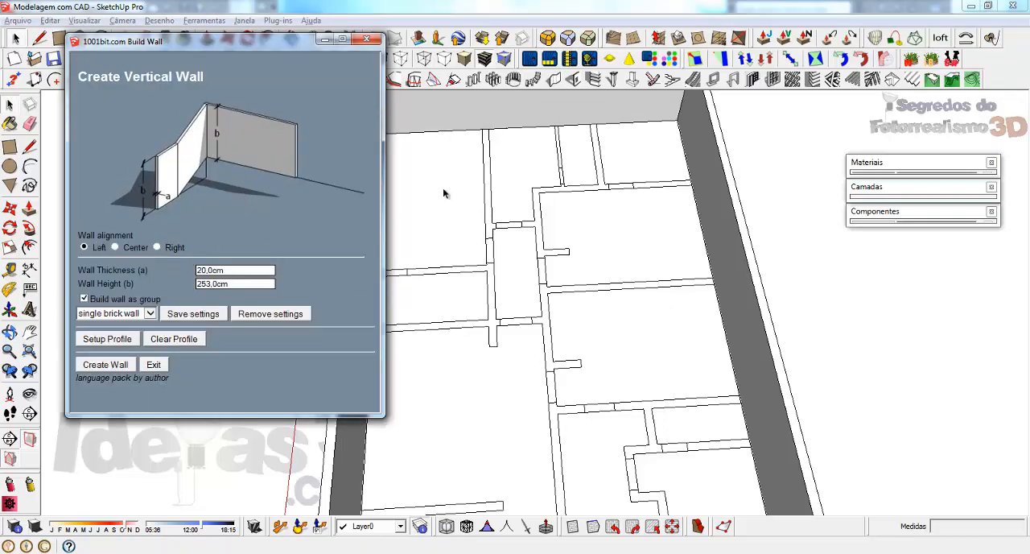
{"action": "left_click", "coordinate": [105, 364]}
{"action": "left_click", "coordinate": [488, 129]}
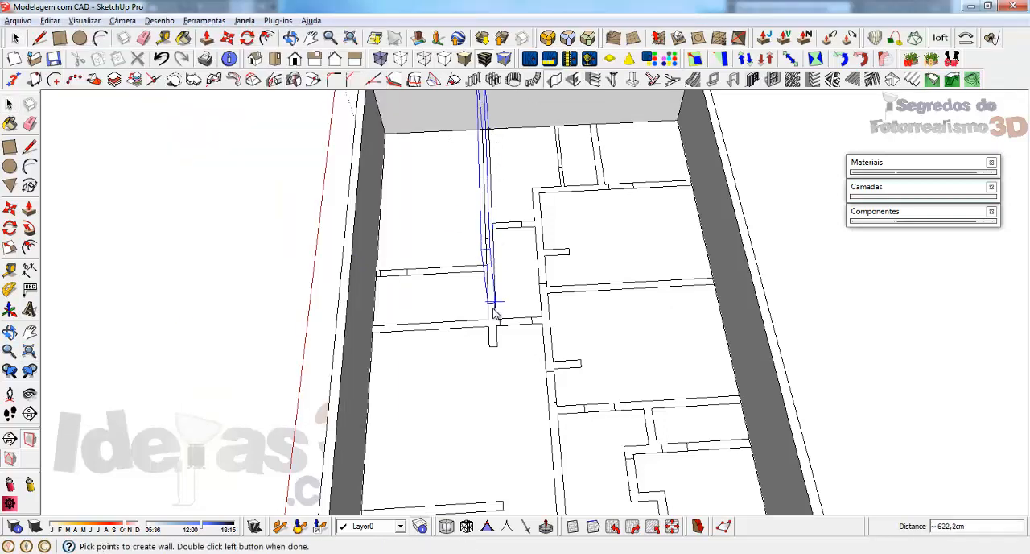
{"action": "double_click", "coordinate": [496, 349]}
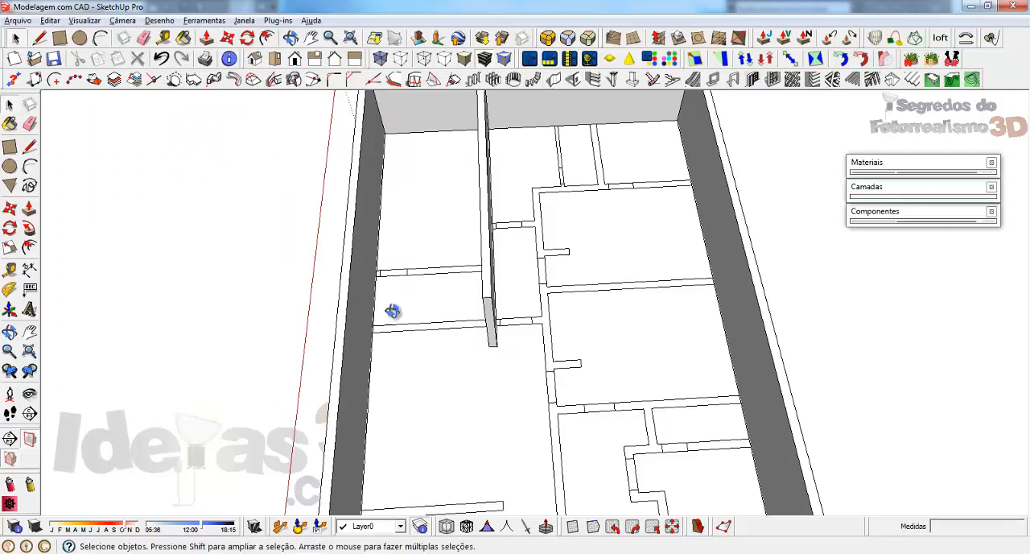
{"action": "middle_click_drag", "start_coordinate": [394, 308], "coordinate": [457, 283]}
{"action": "scroll", "coordinate": [438, 317], "scroll_direction": "up", "scroll_amount": 3}
{"action": "scroll", "coordinate": [439, 317], "scroll_direction": "down", "scroll_amount": 1}
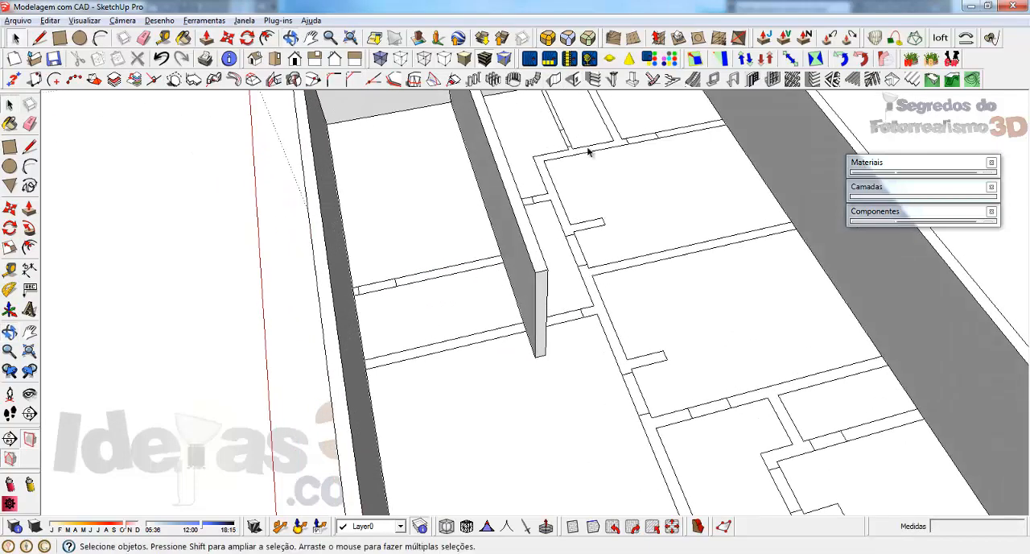
{"action": "left_click", "coordinate": [553, 79]}
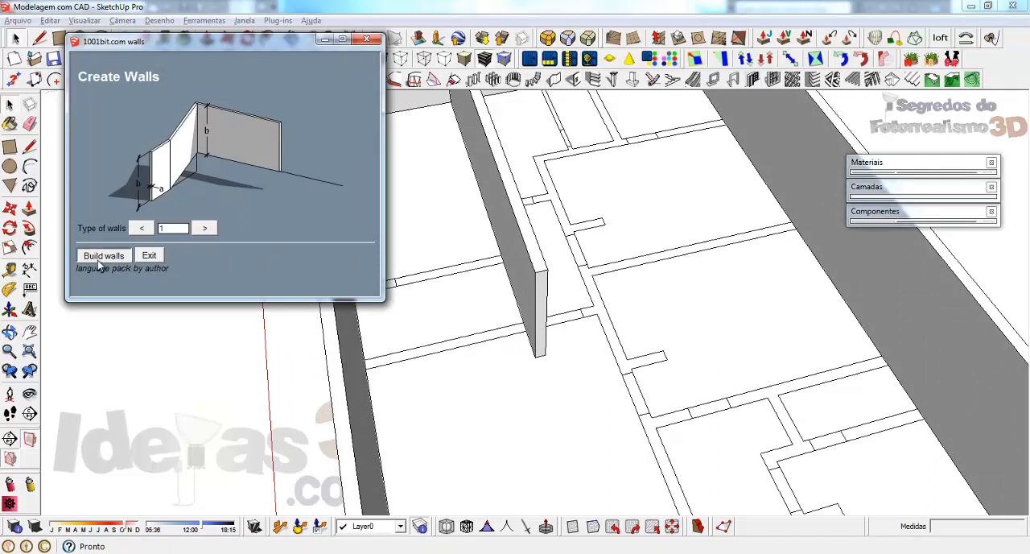
{"action": "left_click", "coordinate": [103, 364]}
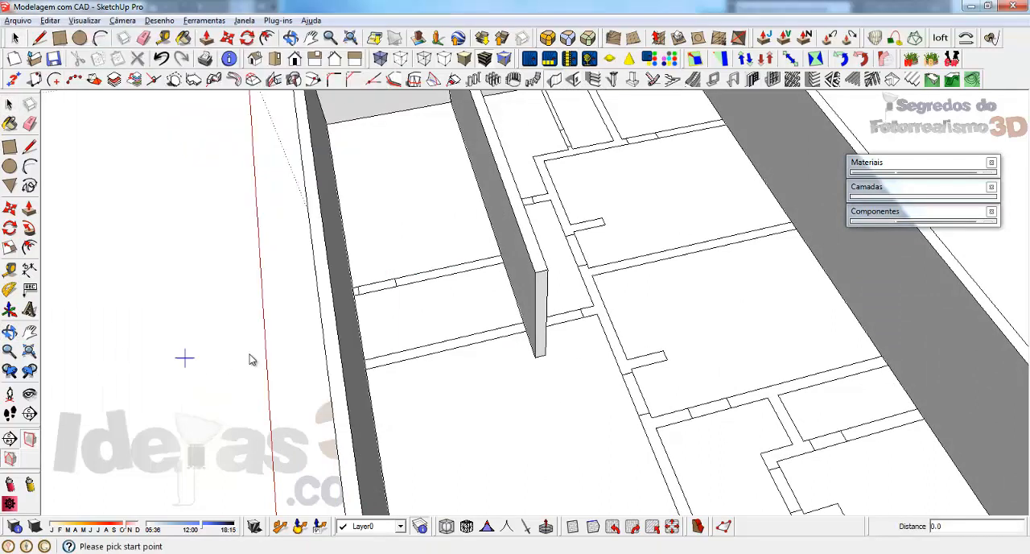
{"action": "left_click", "coordinate": [355, 298]}
{"action": "key", "text": "Escape"}
{"action": "key", "text": "ctrl+z"}
{"action": "scroll", "coordinate": [330, 286], "scroll_direction": "up", "scroll_amount": 2}
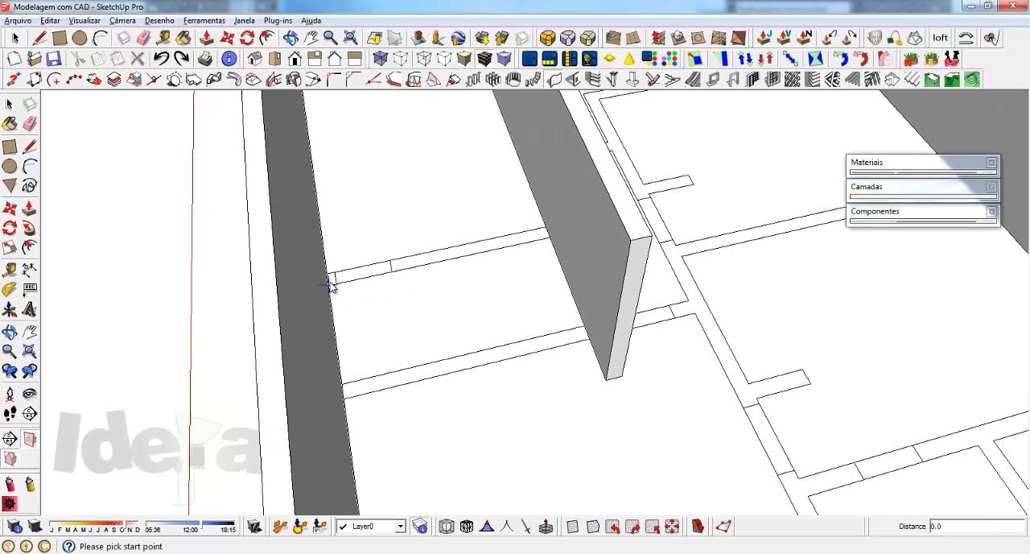
{"action": "left_click", "coordinate": [328, 276]}
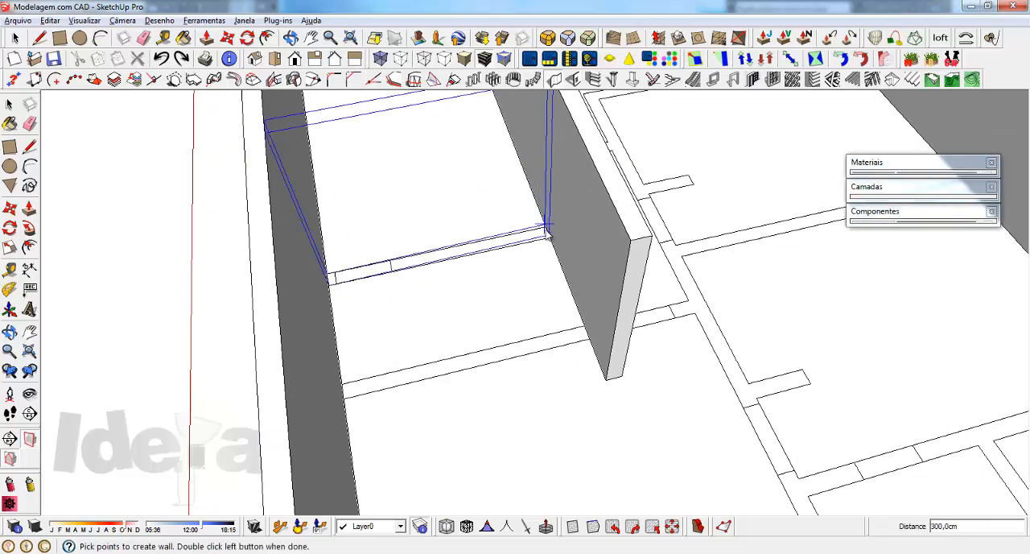
{"action": "left_click", "coordinate": [546, 232]}
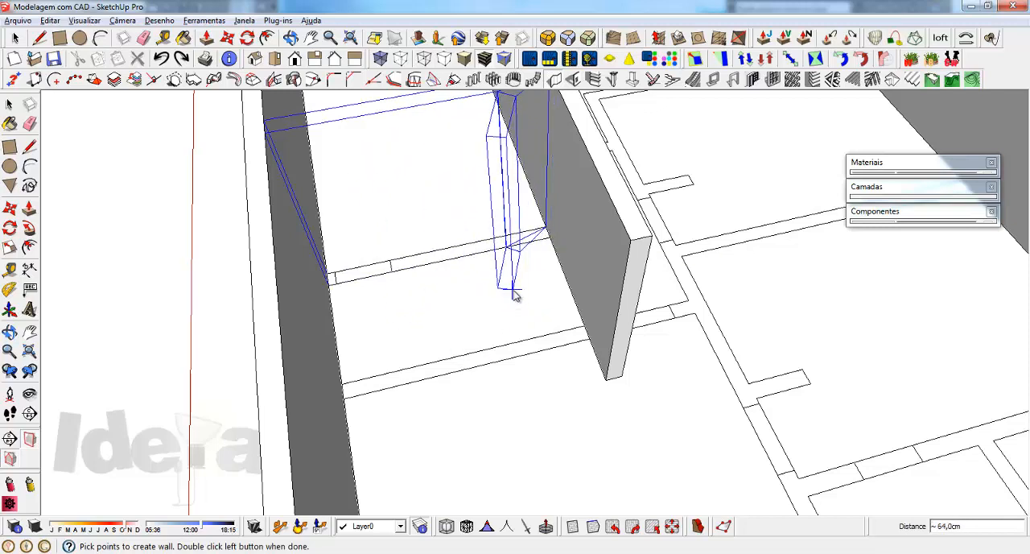
{"action": "key", "text": "Escape"}
Step: Try to build the cross wall from the long outer wall to the inner wall, finishing on an extra point inside the room
{"action": "scroll", "coordinate": [326, 278], "scroll_direction": "up", "scroll_amount": 2}
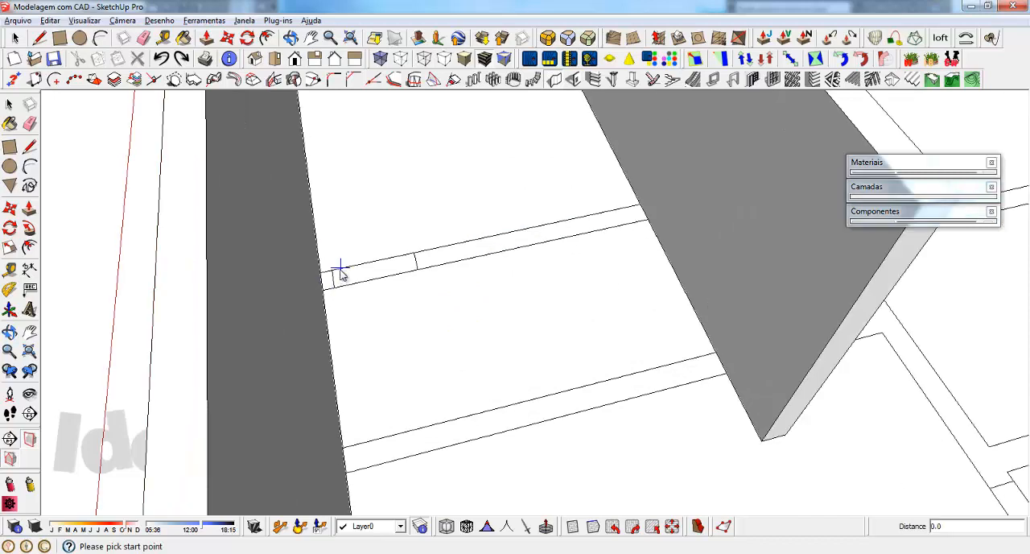
{"action": "left_click", "coordinate": [326, 277]}
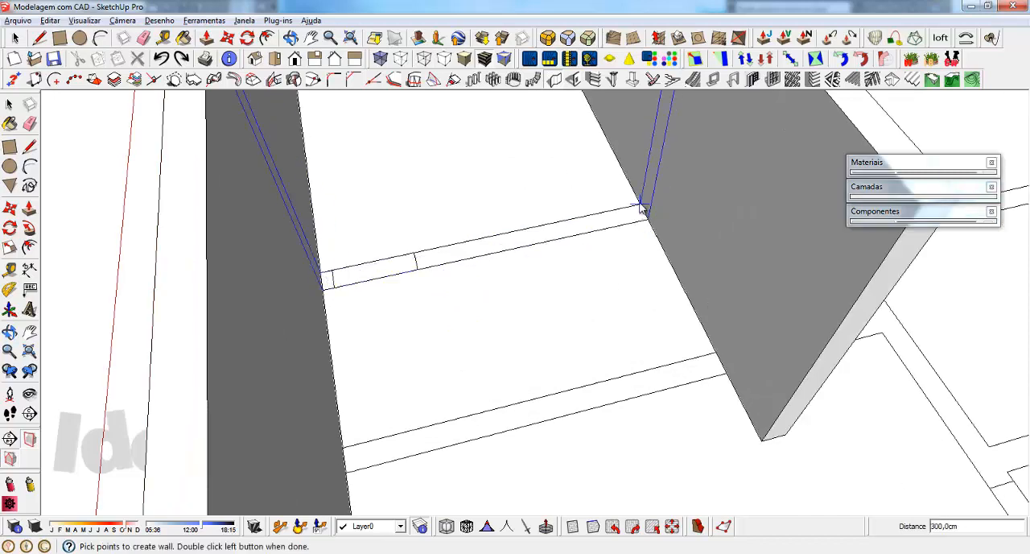
{"action": "left_click", "coordinate": [641, 208]}
{"action": "double_click", "coordinate": [541, 291]}
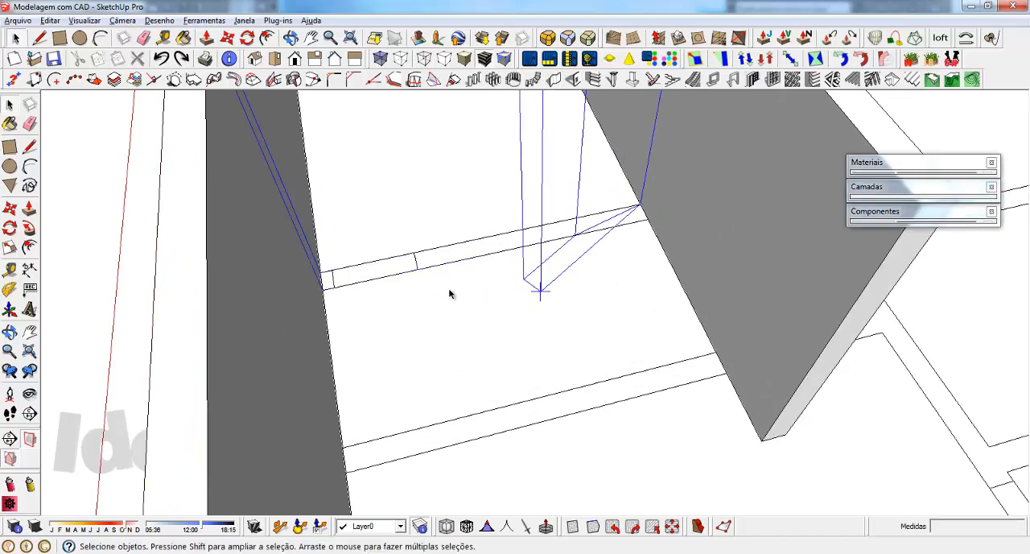
{"action": "scroll", "coordinate": [387, 299], "scroll_direction": "down", "scroll_amount": 2}
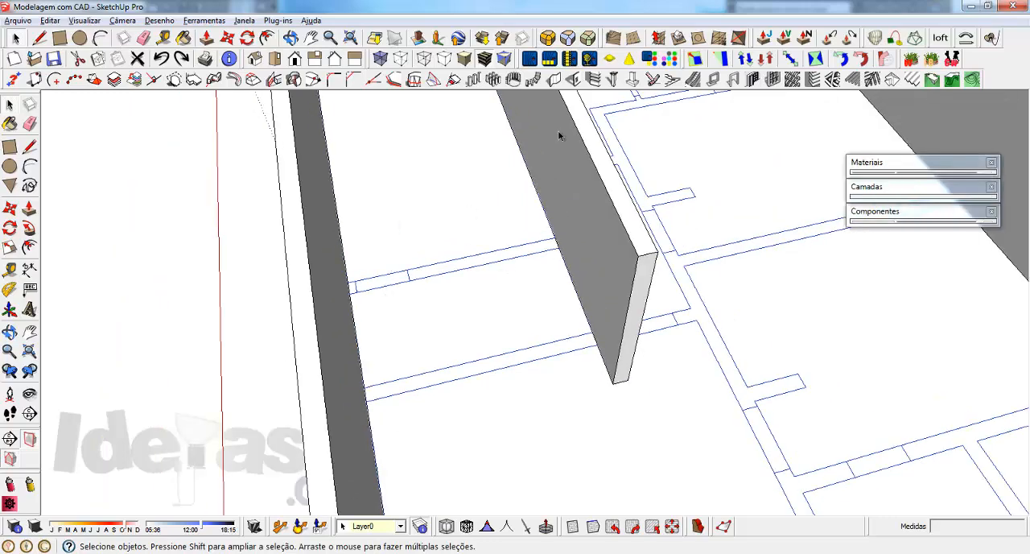
{"action": "left_click", "coordinate": [554, 79]}
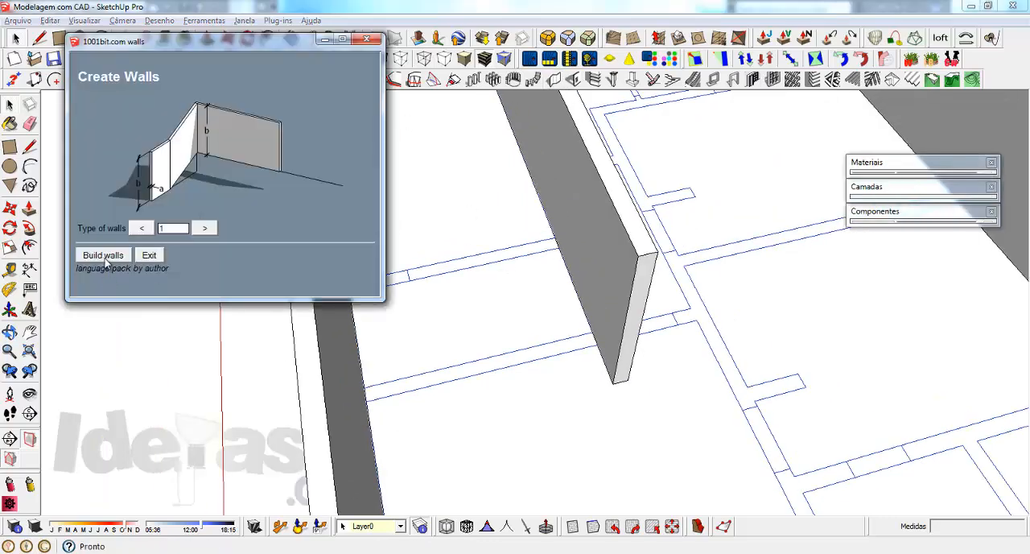
{"action": "left_click", "coordinate": [106, 260]}
{"action": "left_click", "coordinate": [110, 370]}
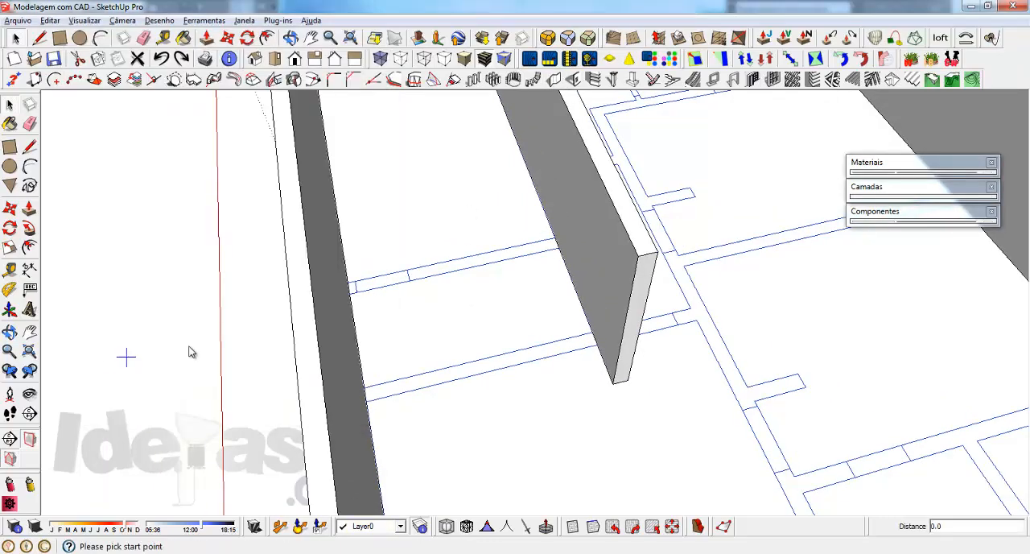
{"action": "left_click", "coordinate": [349, 286]}
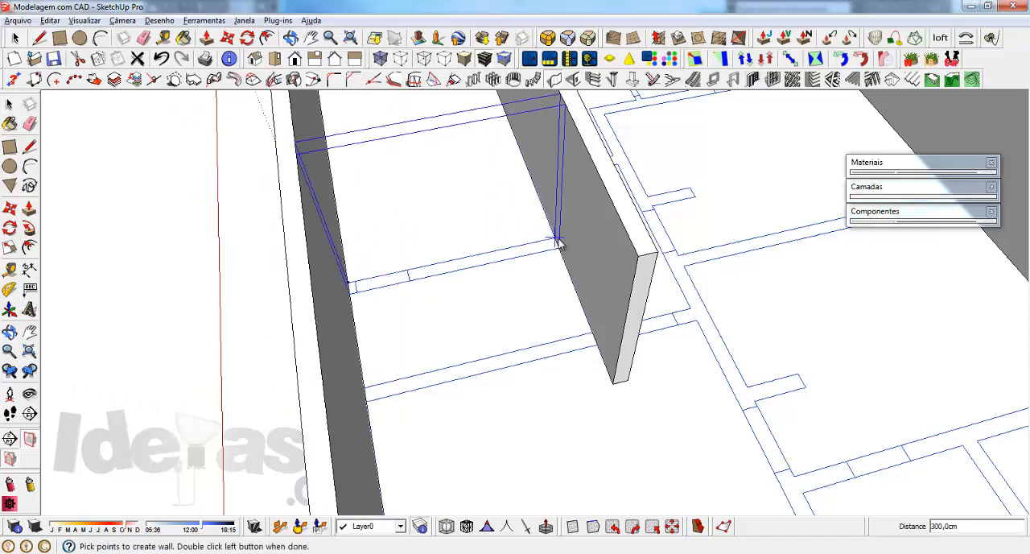
{"action": "left_click", "coordinate": [556, 241]}
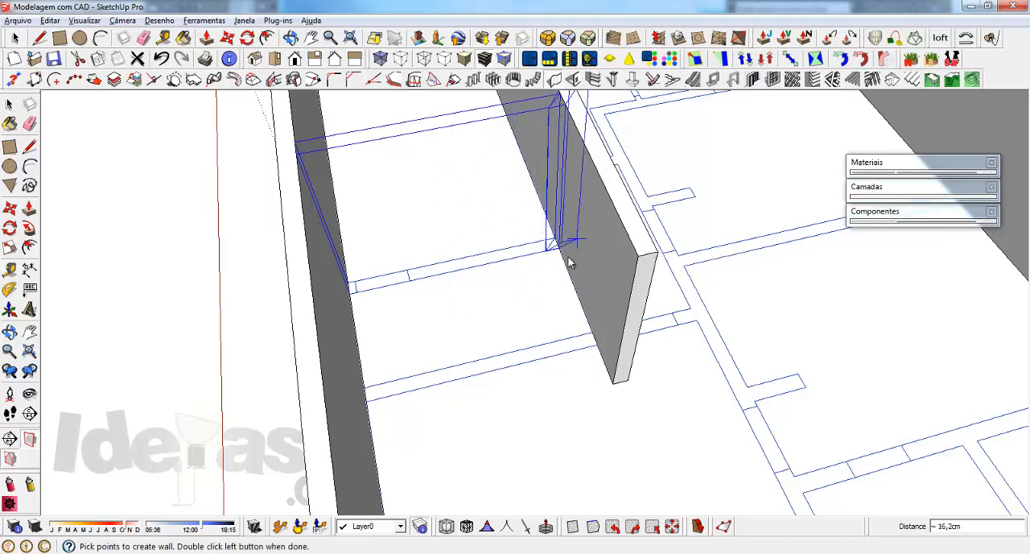
{"action": "key", "text": "Escape"}
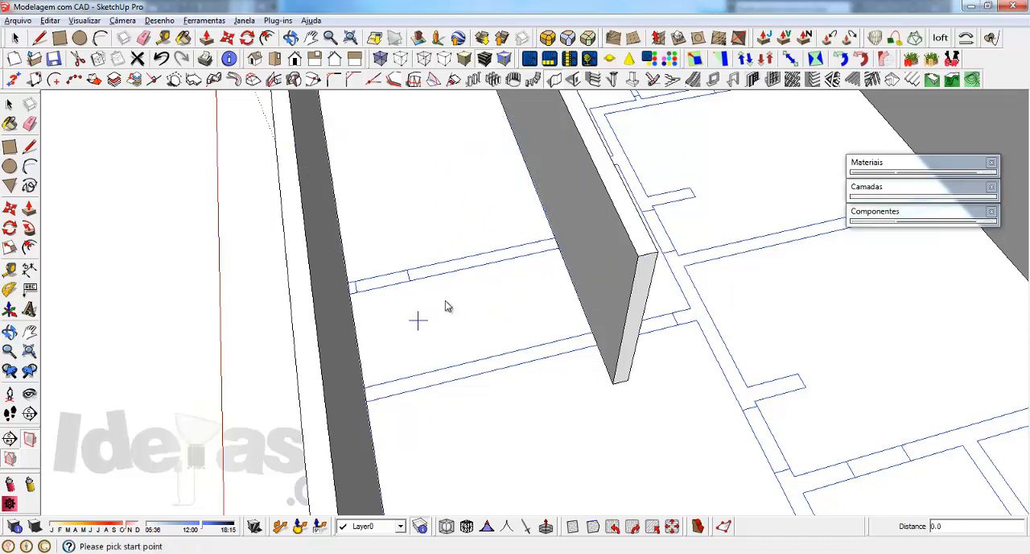
{"action": "scroll", "coordinate": [320, 261], "scroll_direction": "down", "scroll_amount": 3}
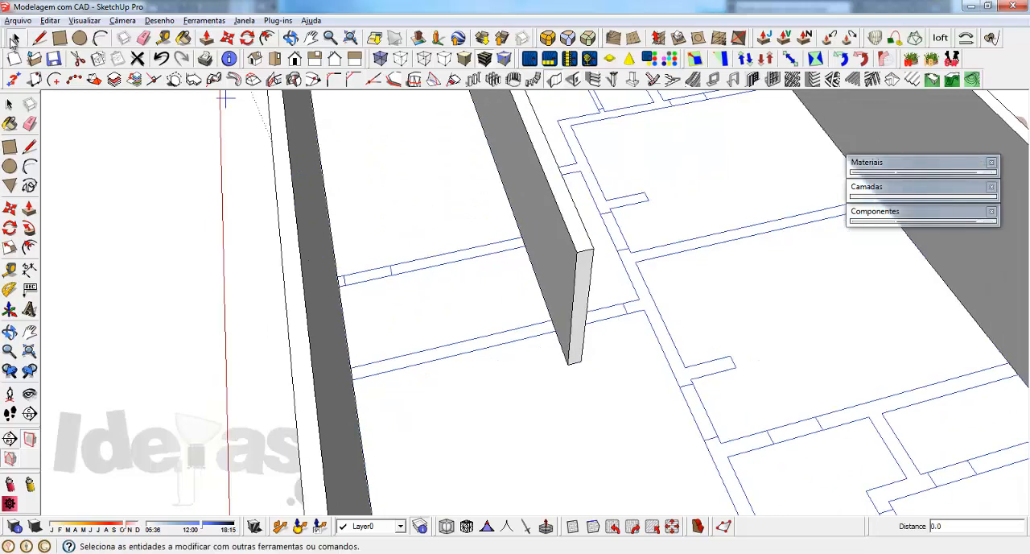
{"action": "left_click", "coordinate": [15, 39]}
Step: Build a 300 cm long cross wall between the long outer wall and the inner wall, 20 cm thick and 253 cm high
{"action": "left_click", "coordinate": [554, 80]}
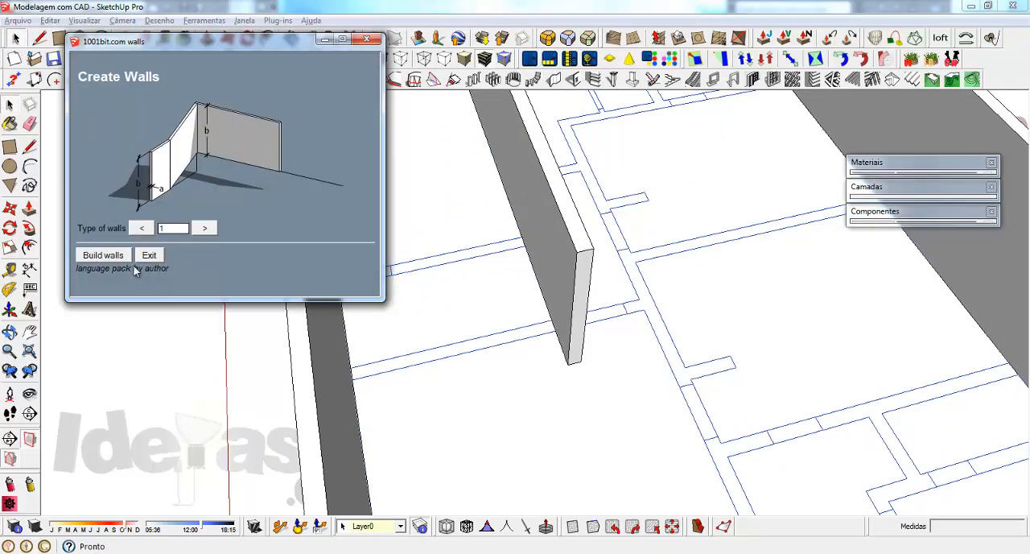
{"action": "left_click", "coordinate": [113, 255]}
{"action": "left_click", "coordinate": [105, 364]}
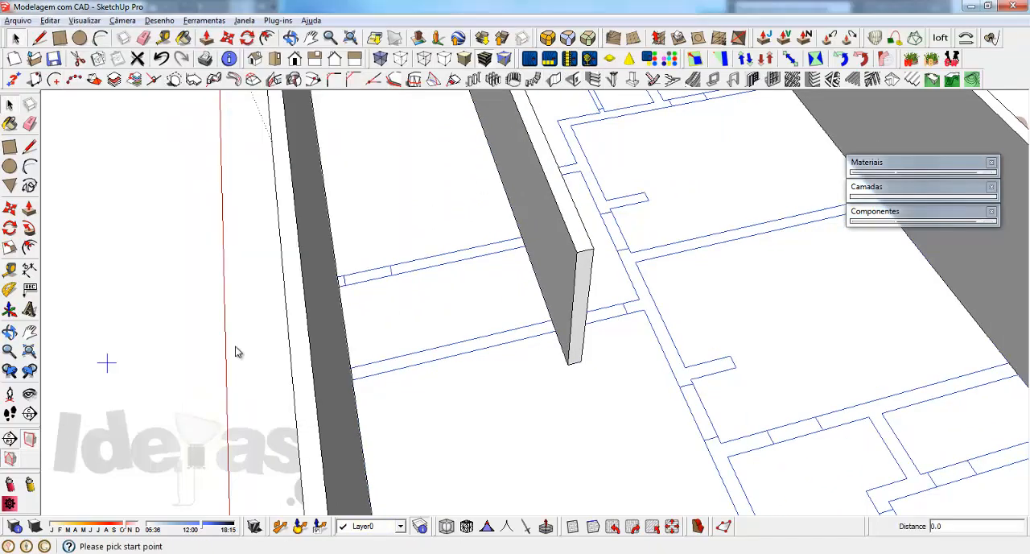
{"action": "left_click", "coordinate": [338, 278]}
{"action": "double_click", "coordinate": [523, 242]}
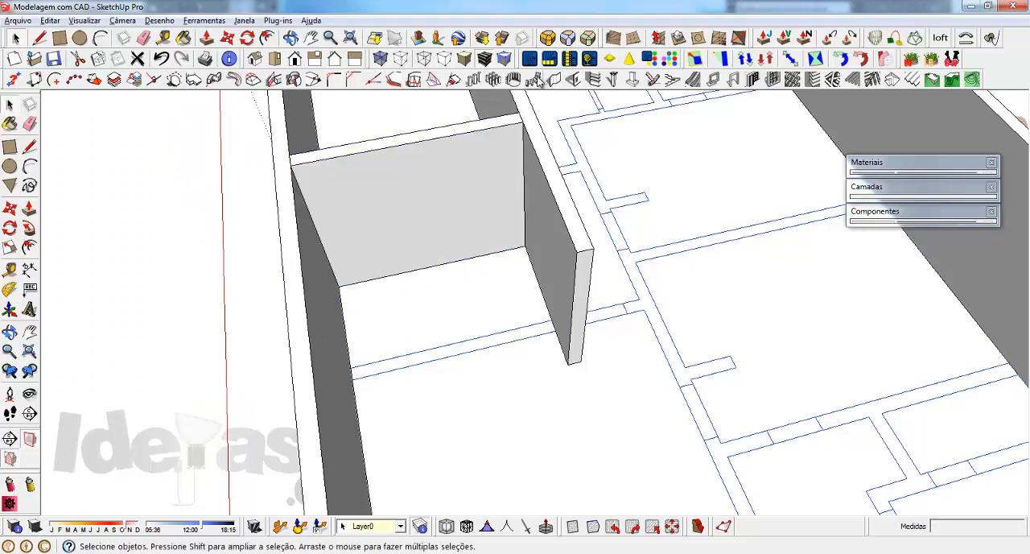
Step: Build the next cross wall, 20 cm thick and 253 cm high, between the long outer wall and the lengthwise inner wall
{"action": "left_click", "coordinate": [535, 79]}
{"action": "left_click", "coordinate": [100, 259]}
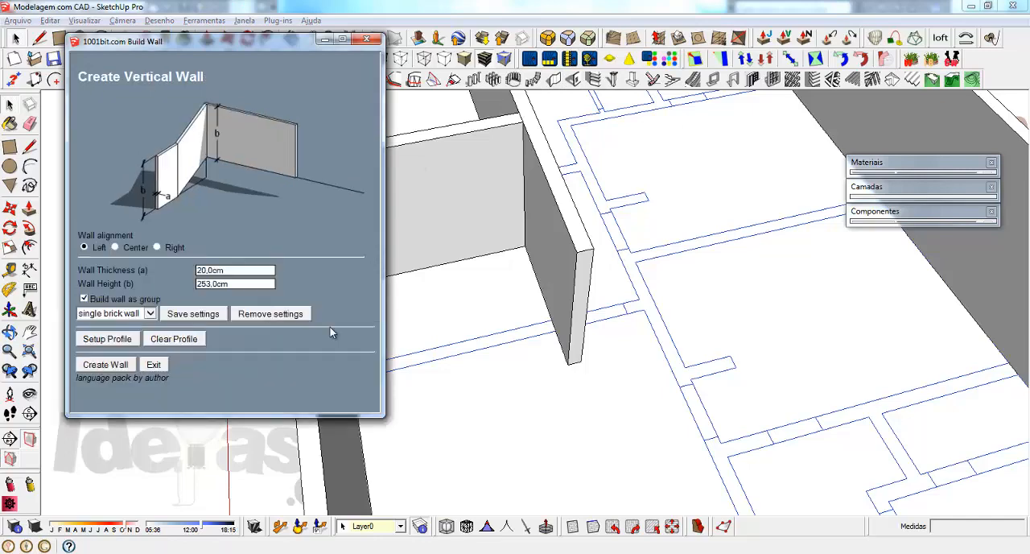
{"action": "left_click", "coordinate": [107, 367]}
{"action": "left_click", "coordinate": [352, 370]}
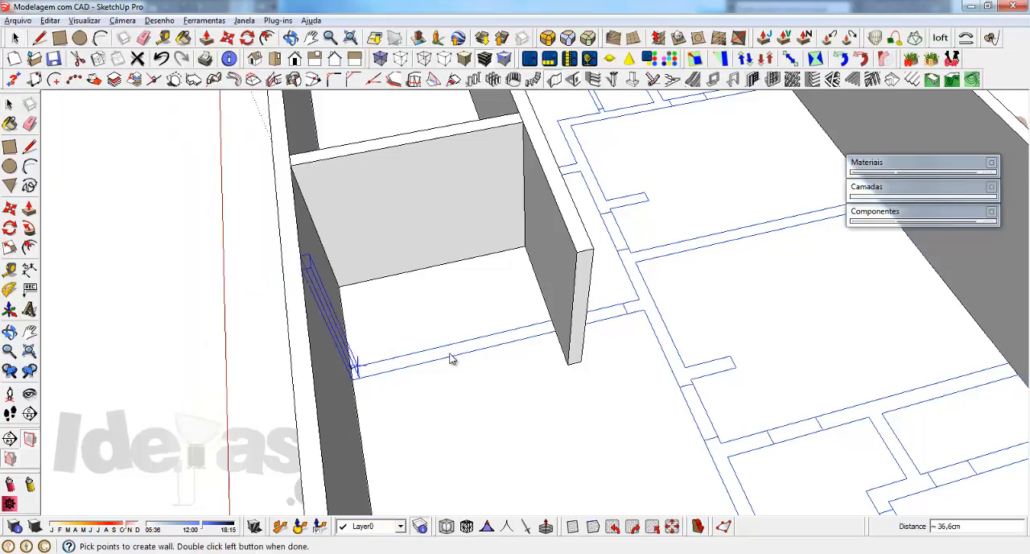
{"action": "double_click", "coordinate": [557, 321]}
{"action": "scroll", "coordinate": [411, 273], "scroll_direction": "down", "scroll_amount": 3}
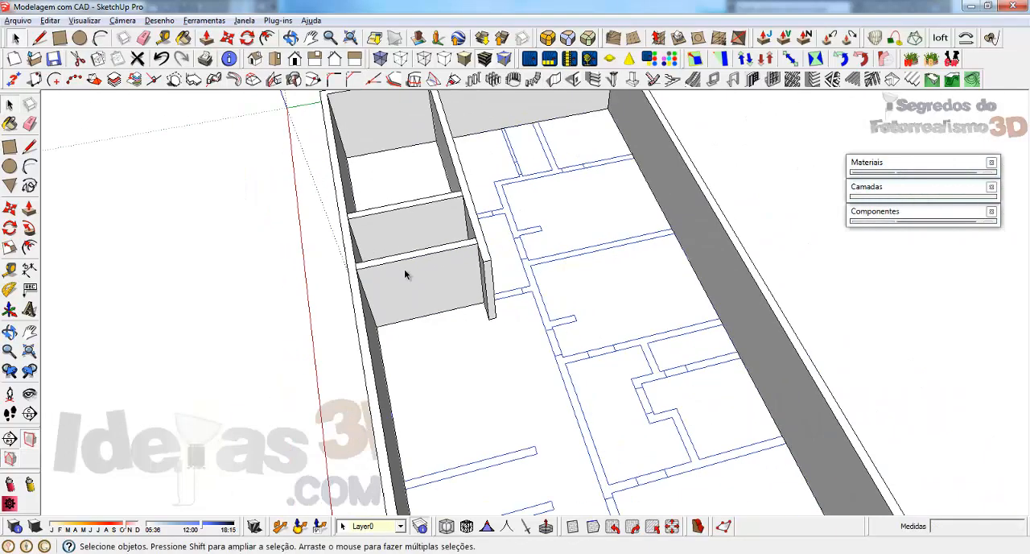
Step: Build an L-shaped wall, 20 cm thick and 253 cm high, from the short outer wall along the drawn partition, with a 255 cm leg to the long outer wall
{"action": "middle_click_drag", "start_coordinate": [480, 269], "coordinate": [415, 303]}
{"action": "scroll", "coordinate": [565, 203], "scroll_direction": "up", "scroll_amount": 2}
{"action": "scroll", "coordinate": [543, 182], "scroll_direction": "up", "scroll_amount": 1}
{"action": "middle_click_drag", "start_coordinate": [461, 272], "coordinate": [475, 275]}
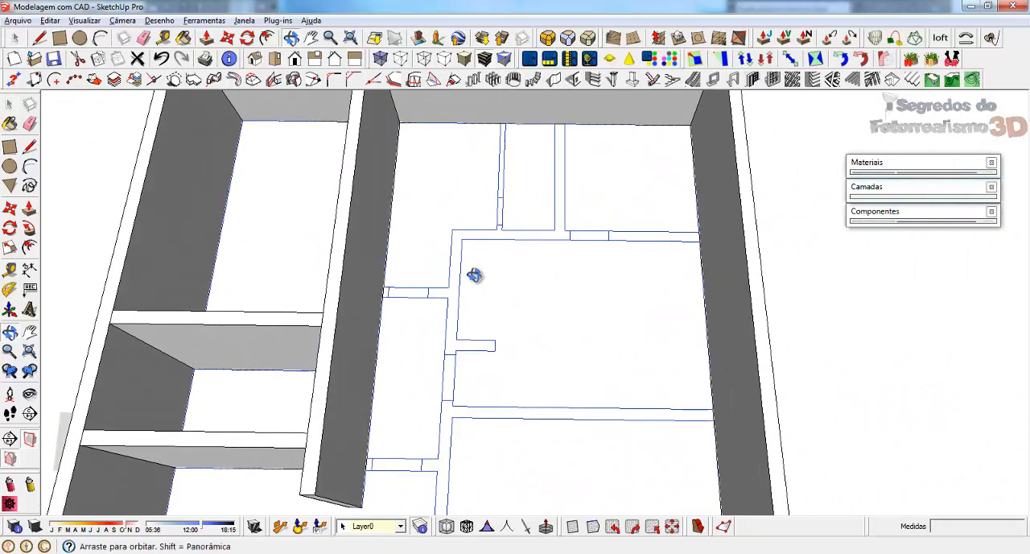
{"action": "left_click", "coordinate": [554, 83]}
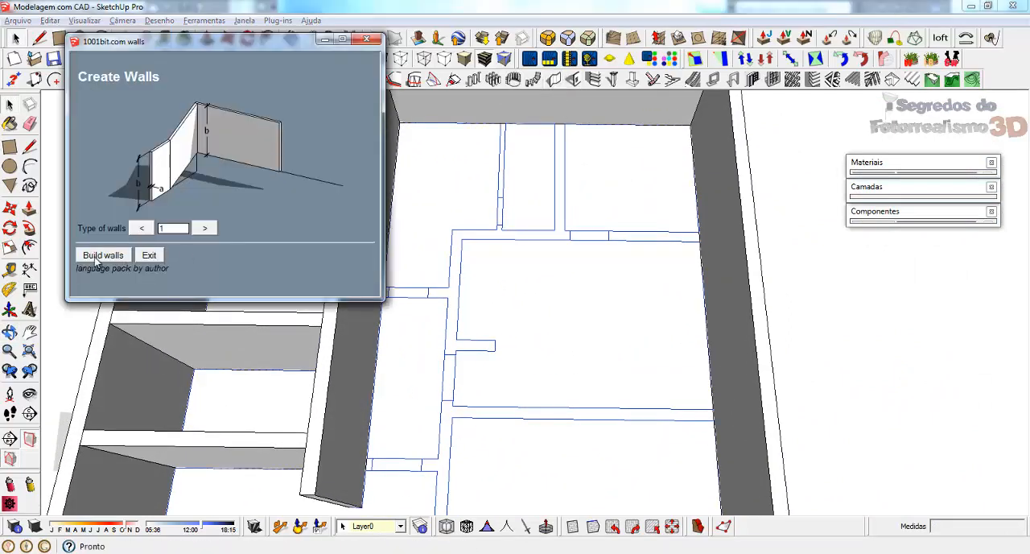
{"action": "left_click", "coordinate": [102, 255]}
{"action": "left_click", "coordinate": [102, 363]}
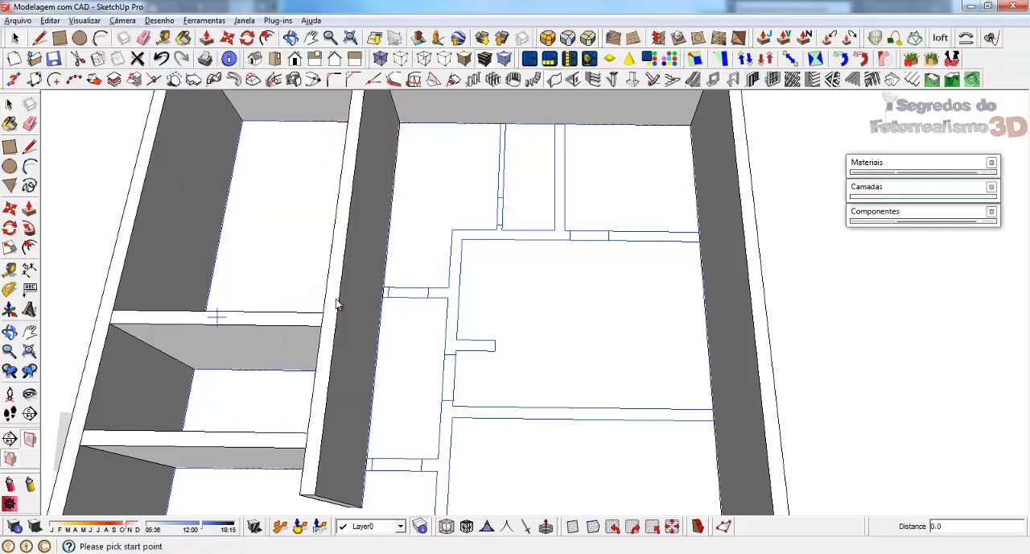
{"action": "left_click", "coordinate": [558, 130]}
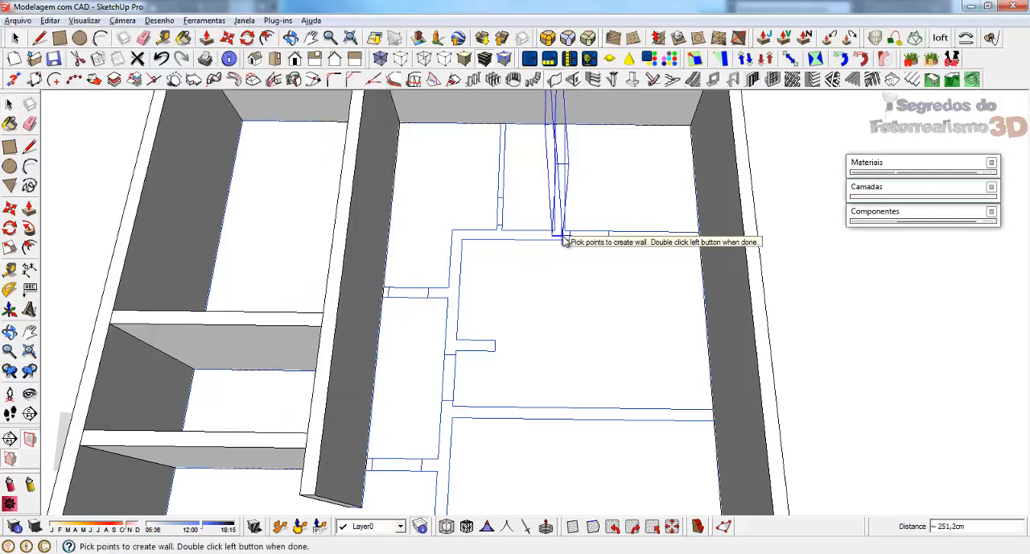
{"action": "double_click", "coordinate": [563, 237]}
{"action": "left_click", "coordinate": [564, 128]}
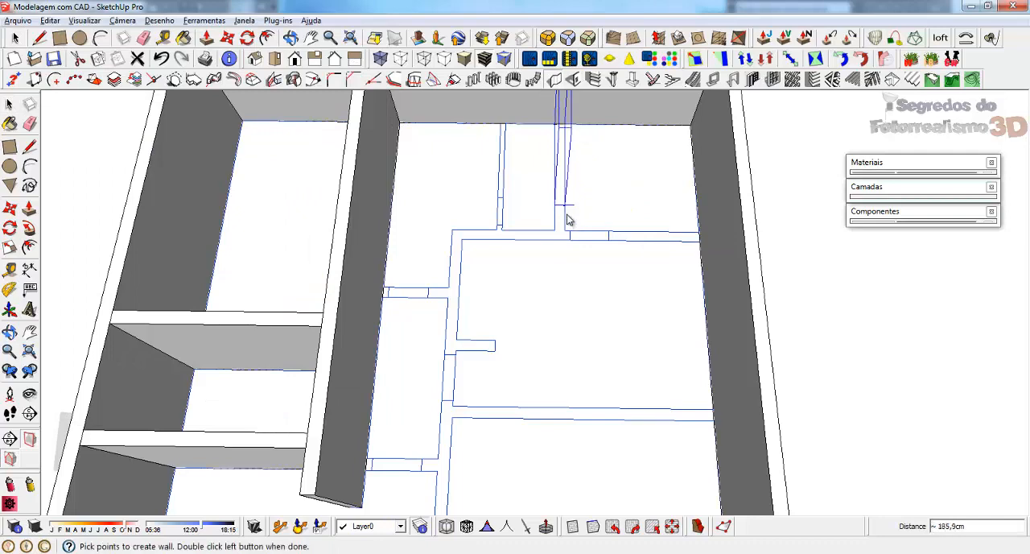
{"action": "left_click", "coordinate": [569, 235]}
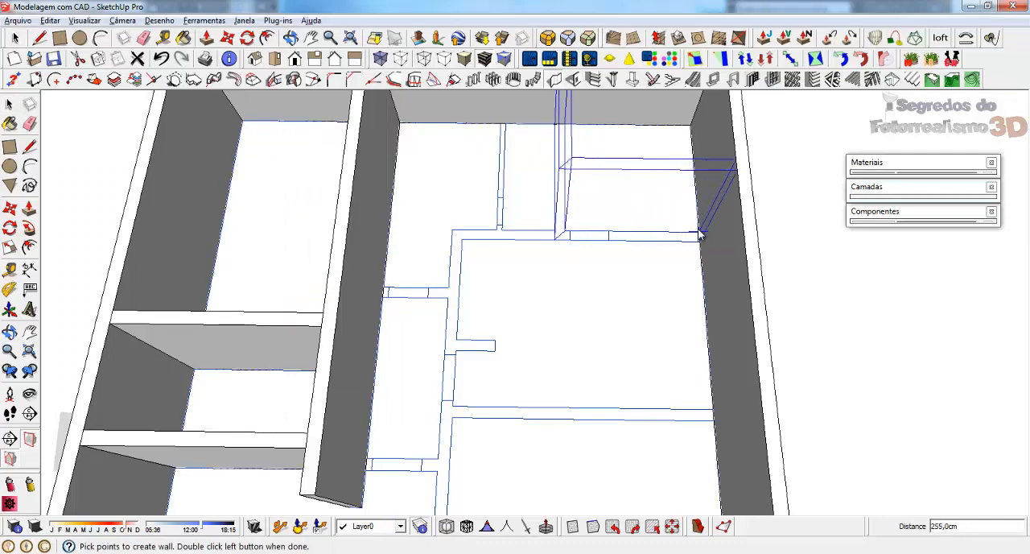
{"action": "double_click", "coordinate": [700, 235]}
Step: Build a stepped wall from the L-shaped wall's corner, with a 200 cm leg beside the corridor and a short stub into the room, 20 cm thick
{"action": "middle_click_drag", "start_coordinate": [519, 258], "coordinate": [544, 249]}
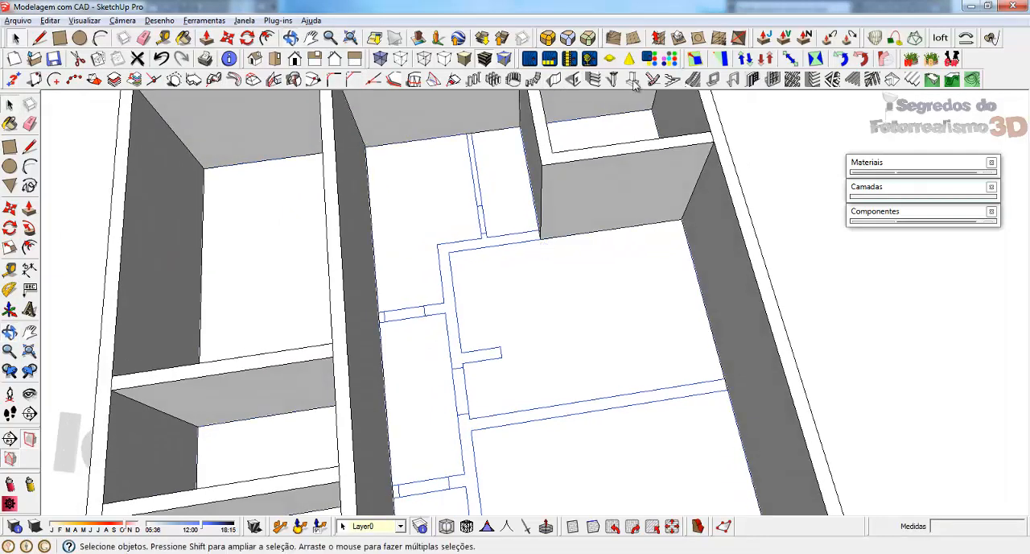
{"action": "left_click", "coordinate": [592, 79]}
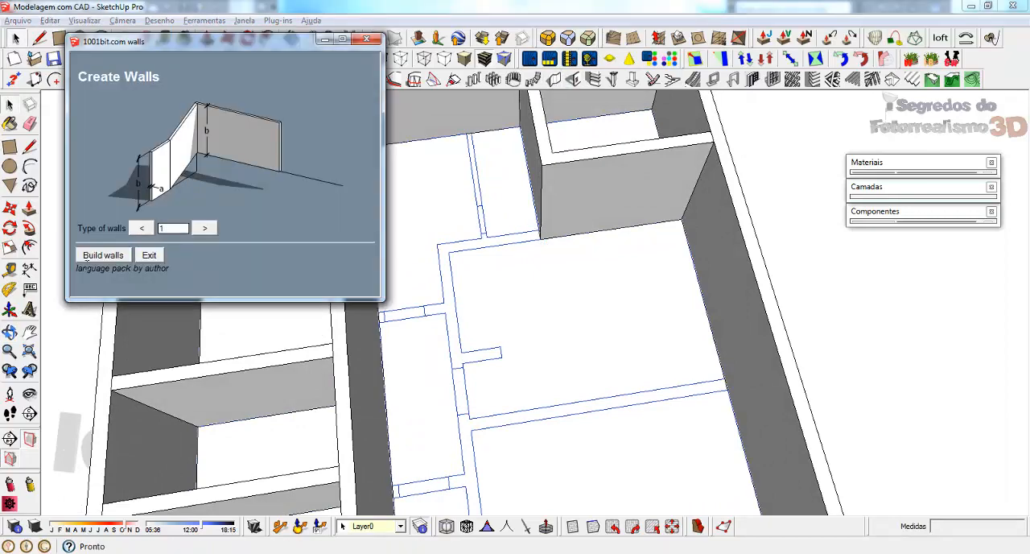
{"action": "left_click", "coordinate": [111, 253]}
{"action": "left_click", "coordinate": [108, 364]}
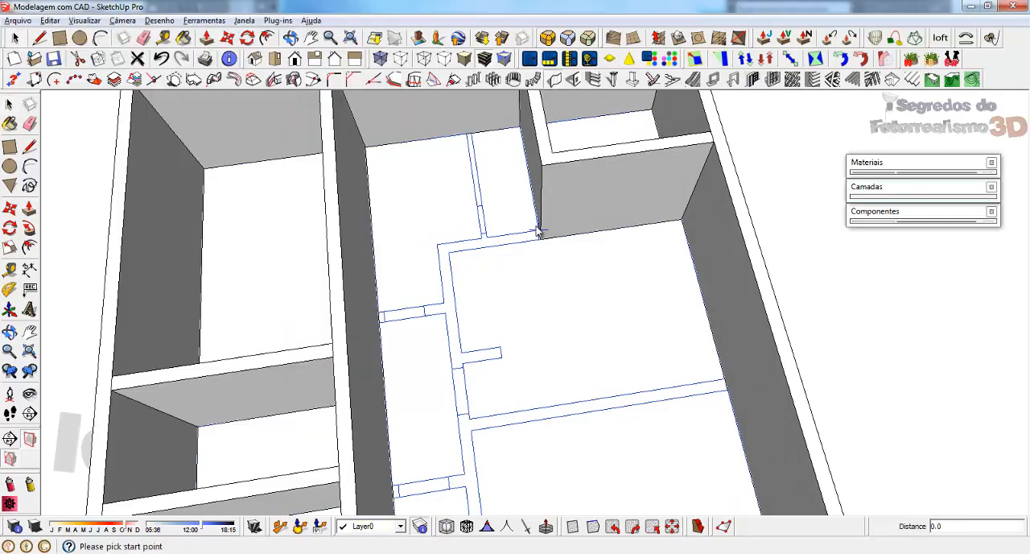
{"action": "left_click", "coordinate": [542, 238]}
{"action": "scroll", "coordinate": [505, 267], "scroll_direction": "up", "scroll_amount": 2}
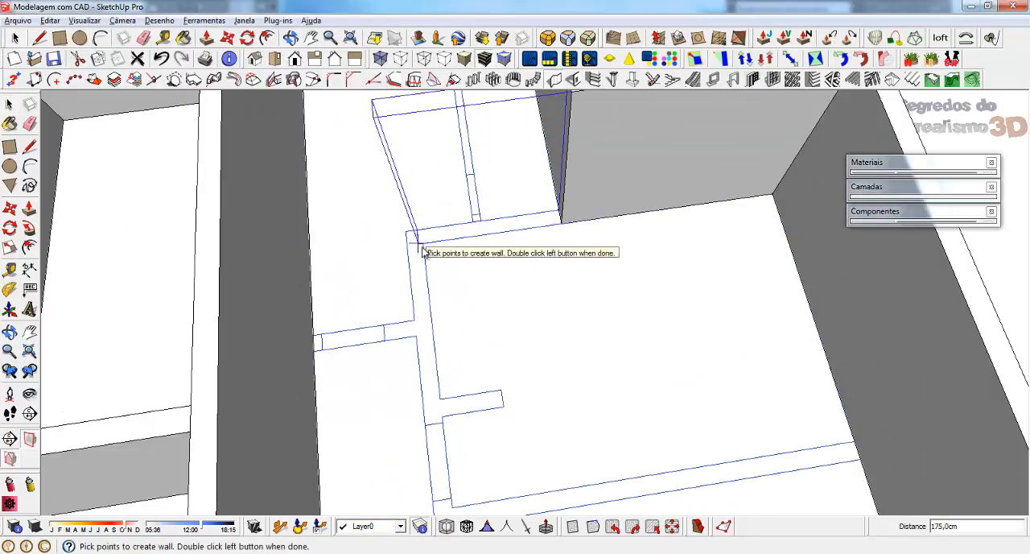
{"action": "left_click", "coordinate": [440, 400]}
{"action": "double_click", "coordinate": [501, 392]}
{"action": "scroll", "coordinate": [441, 202], "scroll_direction": "down", "scroll_amount": 3}
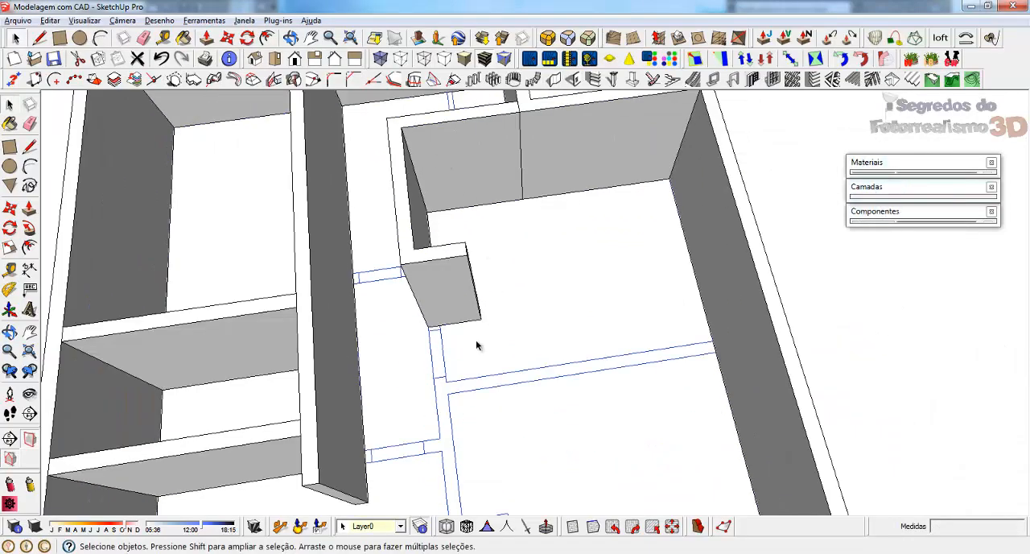
Step: Build a 253 cm high wall from the stub along the corridor to the next junction, turning across the room to the long outer wall
{"action": "middle_click_drag", "start_coordinate": [476, 339], "coordinate": [494, 276]}
{"action": "scroll", "coordinate": [395, 269], "scroll_direction": "up", "scroll_amount": 3}
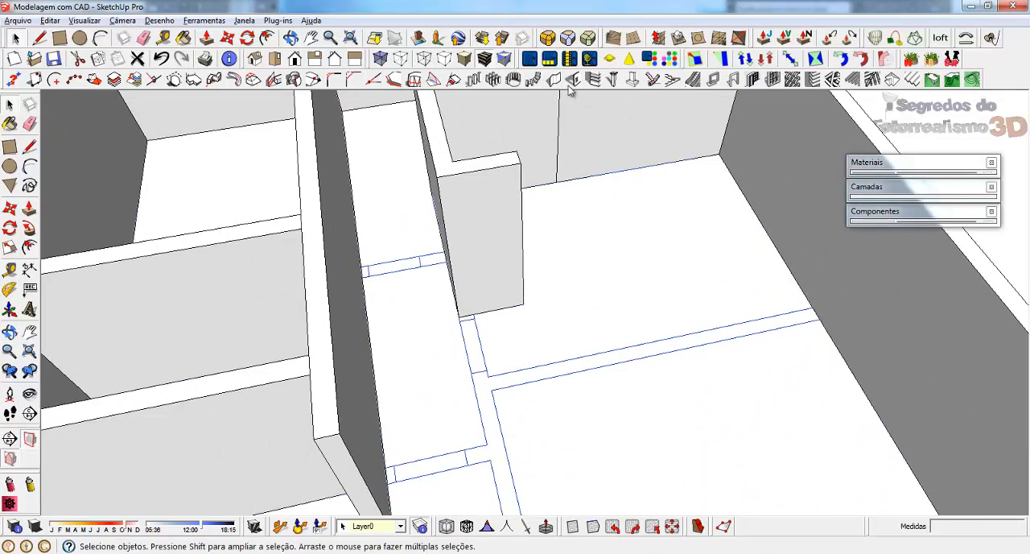
{"action": "left_click", "coordinate": [554, 79]}
{"action": "left_click", "coordinate": [103, 256]}
{"action": "left_click", "coordinate": [107, 365]}
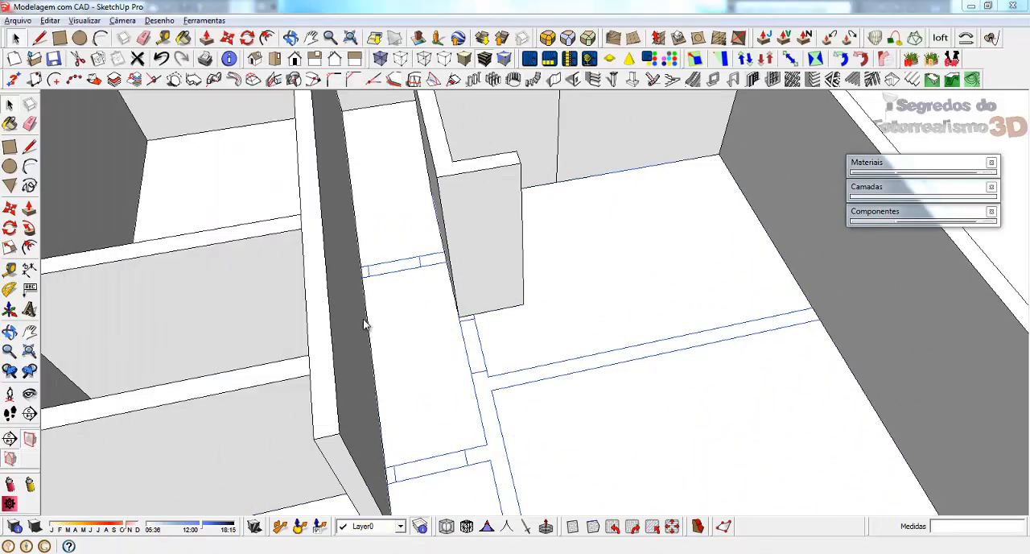
{"action": "middle_click_drag", "start_coordinate": [381, 420], "coordinate": [364, 352], "text": "shift"}
{"action": "left_click", "coordinate": [451, 256]}
{"action": "left_click", "coordinate": [462, 312]}
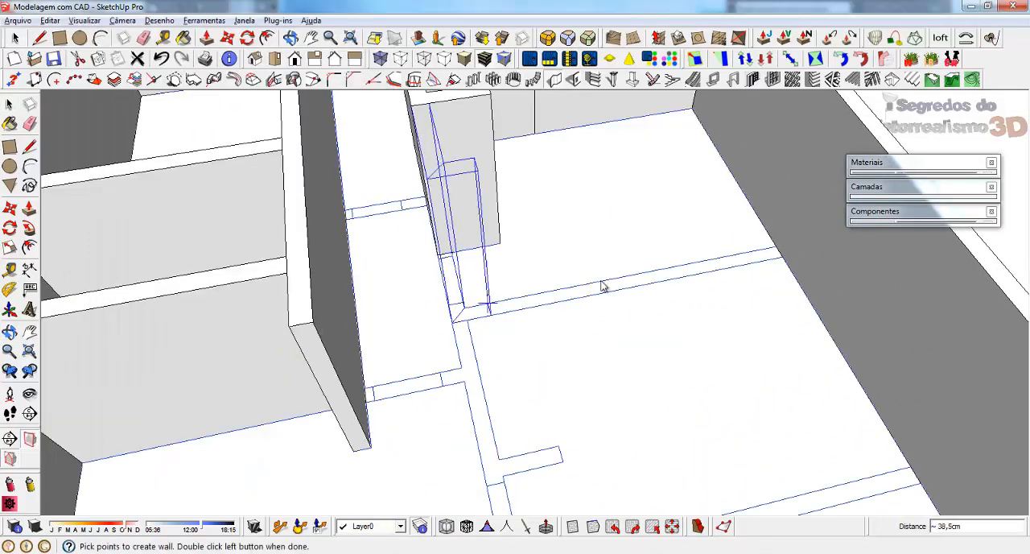
{"action": "double_click", "coordinate": [772, 247]}
Step: Check the drawn thickness of the corridor's first cross wall and build it 20 cm thick and 253 cm high between the corridor walls
{"action": "middle_click_drag", "start_coordinate": [472, 351], "coordinate": [490, 337]}
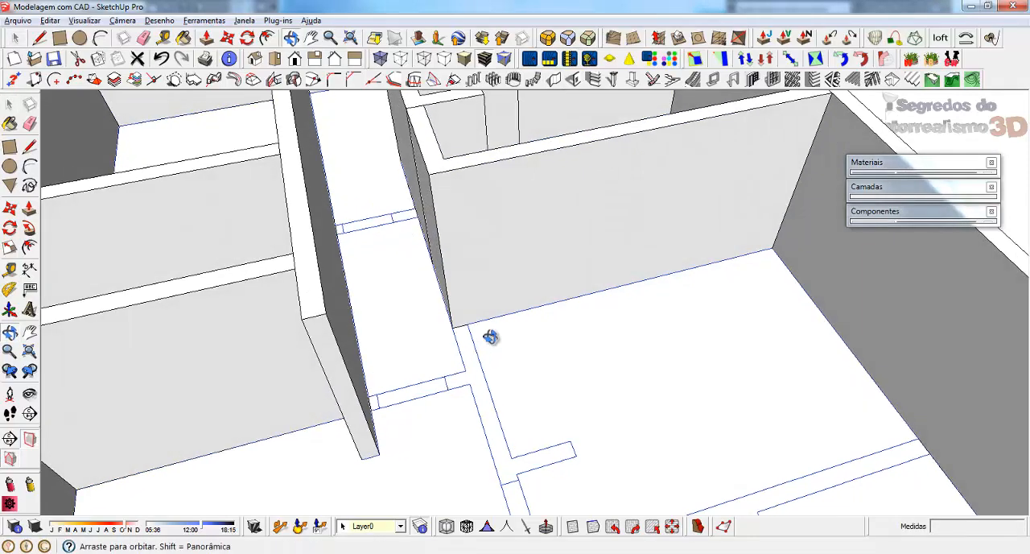
{"action": "scroll", "coordinate": [301, 217], "scroll_direction": "up", "scroll_amount": 5}
{"action": "scroll", "coordinate": [354, 211], "scroll_direction": "up", "scroll_amount": 3}
{"action": "key", "text": "t"}
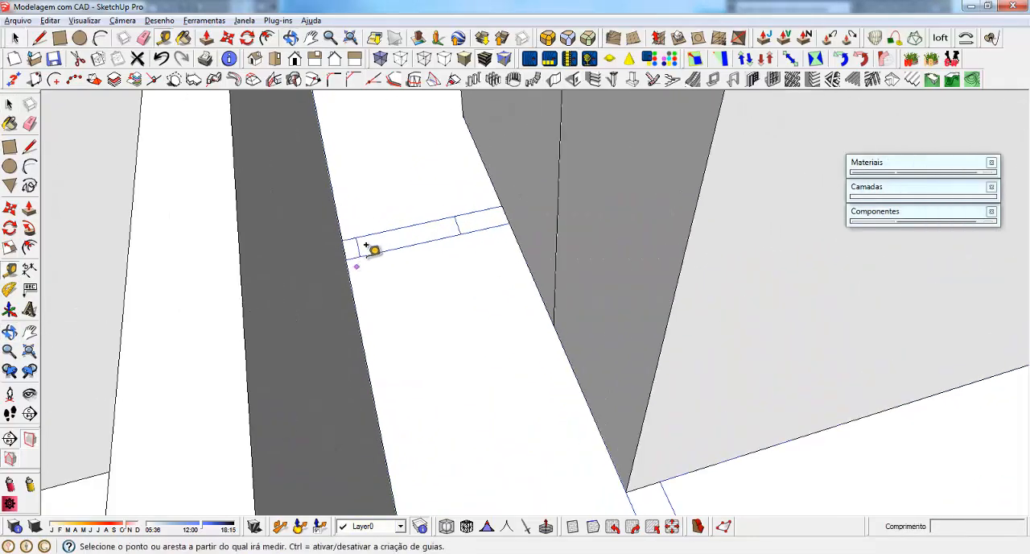
{"action": "left_click", "coordinate": [358, 256]}
{"action": "key", "text": "space"}
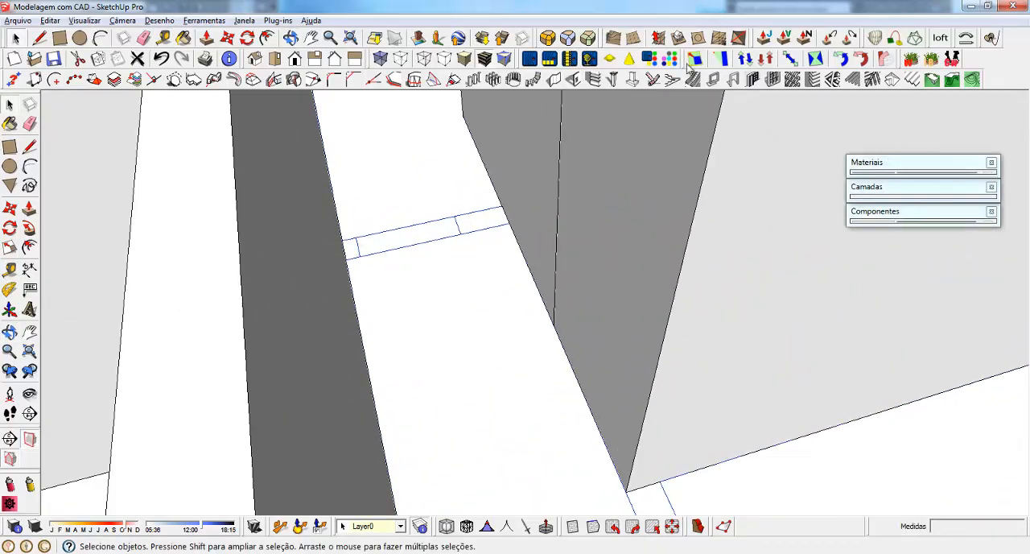
{"action": "left_click", "coordinate": [554, 81]}
{"action": "left_click", "coordinate": [107, 256]}
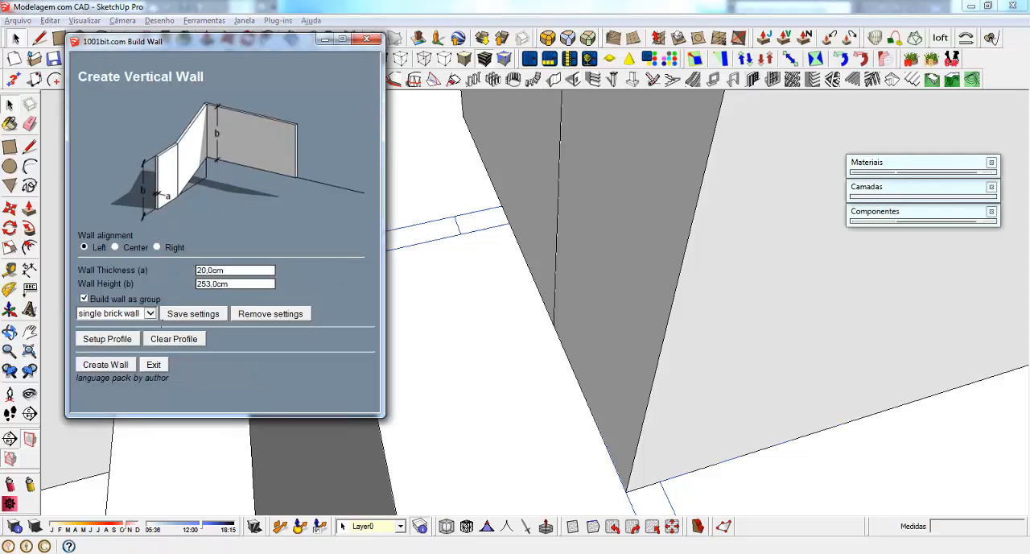
{"action": "left_click", "coordinate": [106, 365]}
{"action": "left_click", "coordinate": [344, 241]}
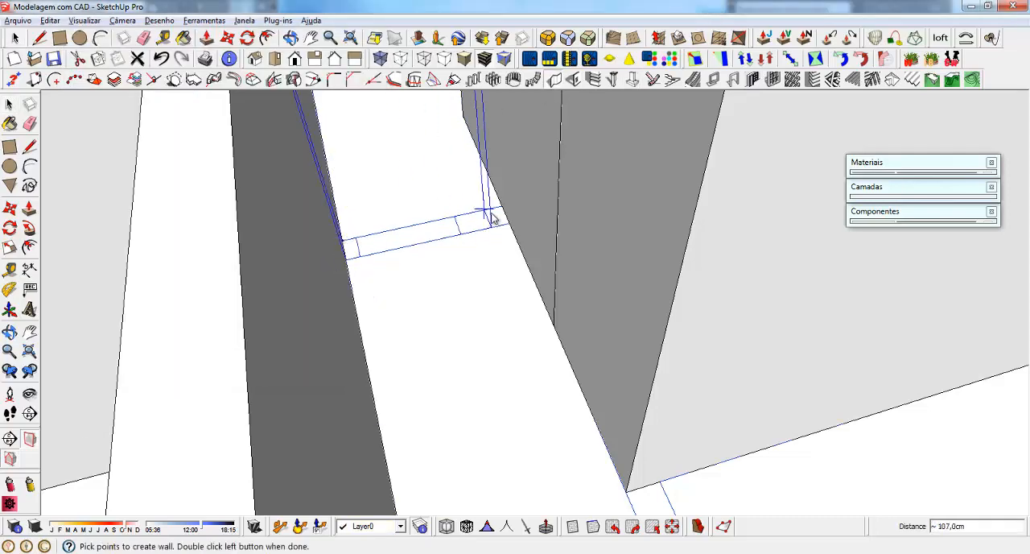
{"action": "double_click", "coordinate": [504, 222]}
Step: Measure the drawn thickness of the next corridor cross wall, near the lengthwise inner wall's free end
{"action": "middle_click_drag", "start_coordinate": [393, 197], "coordinate": [606, 191]}
{"action": "scroll", "coordinate": [459, 286], "scroll_direction": "up", "scroll_amount": 5}
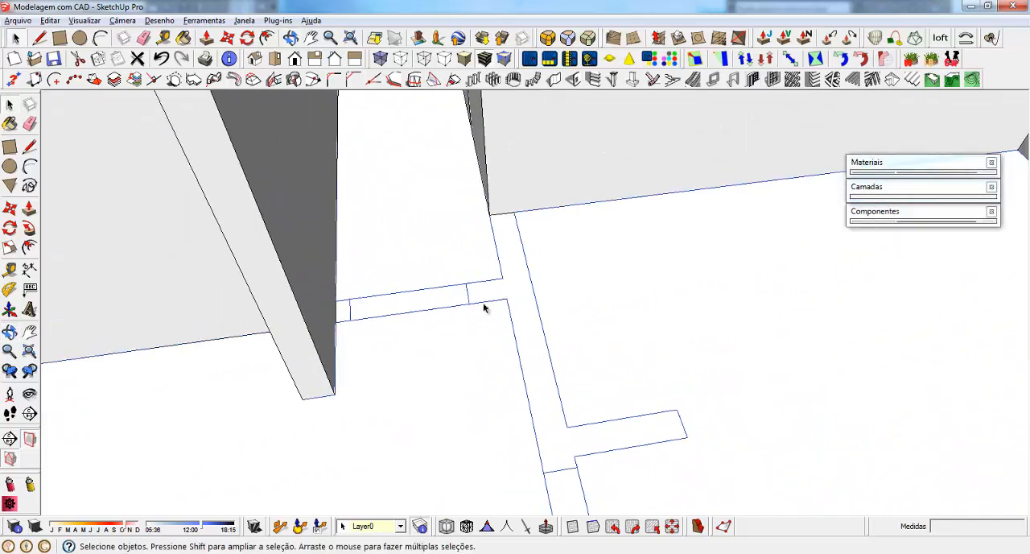
{"action": "key", "text": "t"}
{"action": "left_click", "coordinate": [469, 303]}
{"action": "key", "text": "space"}
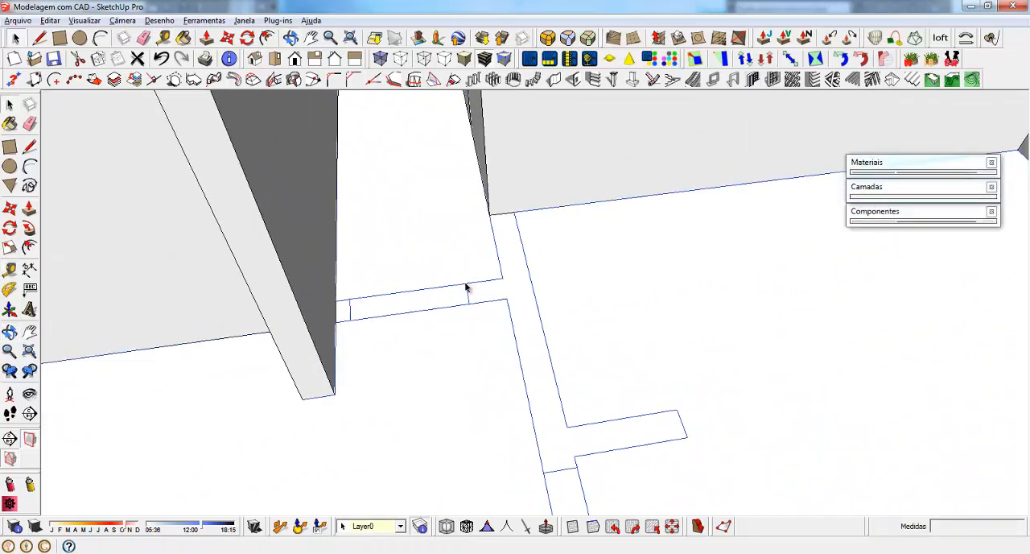
Step: Measure the thickness of the thin partition drawn in the room between the corridor wall and the L-shaped wall
{"action": "scroll", "coordinate": [465, 266], "scroll_direction": "down", "scroll_amount": 6}
{"action": "scroll", "coordinate": [465, 266], "scroll_direction": "down", "scroll_amount": 3}
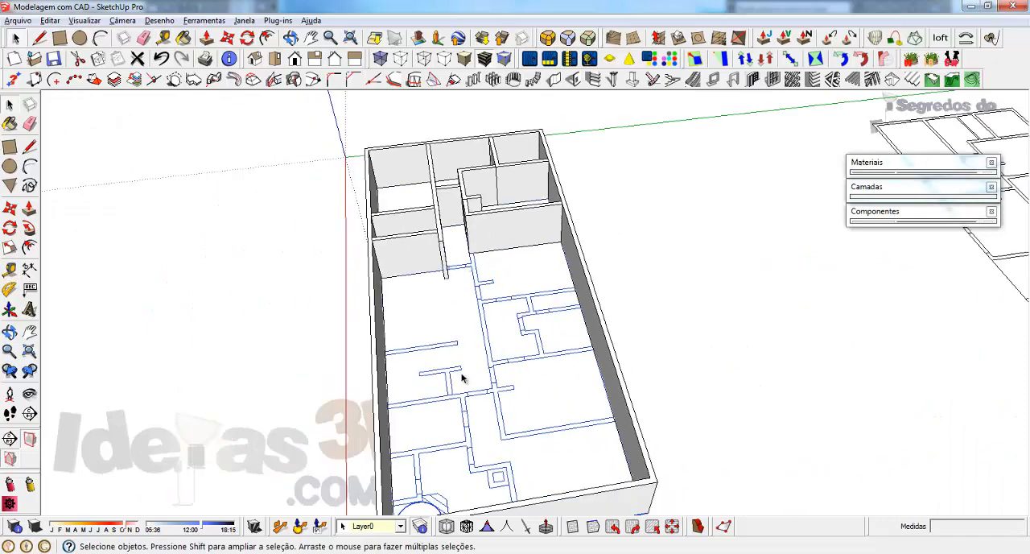
{"action": "scroll", "coordinate": [455, 340], "scroll_direction": "up", "scroll_amount": 1}
{"action": "scroll", "coordinate": [456, 187], "scroll_direction": "down", "scroll_amount": 1}
{"action": "scroll", "coordinate": [456, 187], "scroll_direction": "up", "scroll_amount": 10}
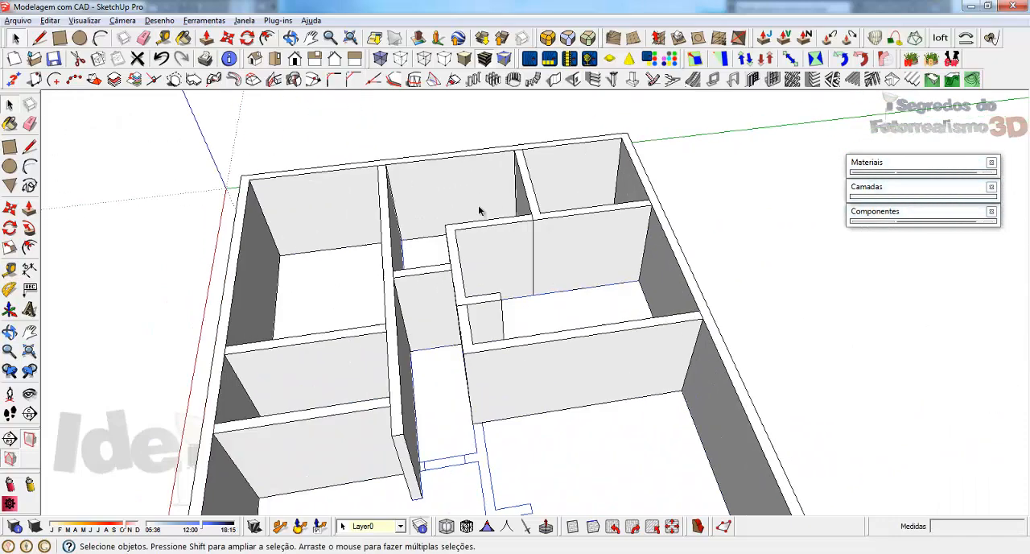
{"action": "scroll", "coordinate": [498, 276], "scroll_direction": "up", "scroll_amount": 1}
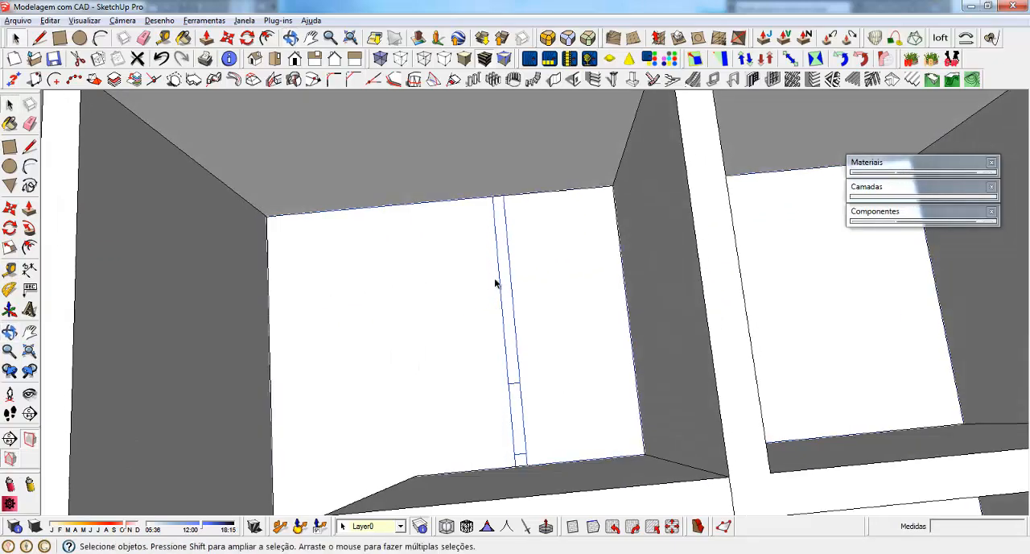
{"action": "key", "text": "t"}
{"action": "left_click", "coordinate": [494, 190]}
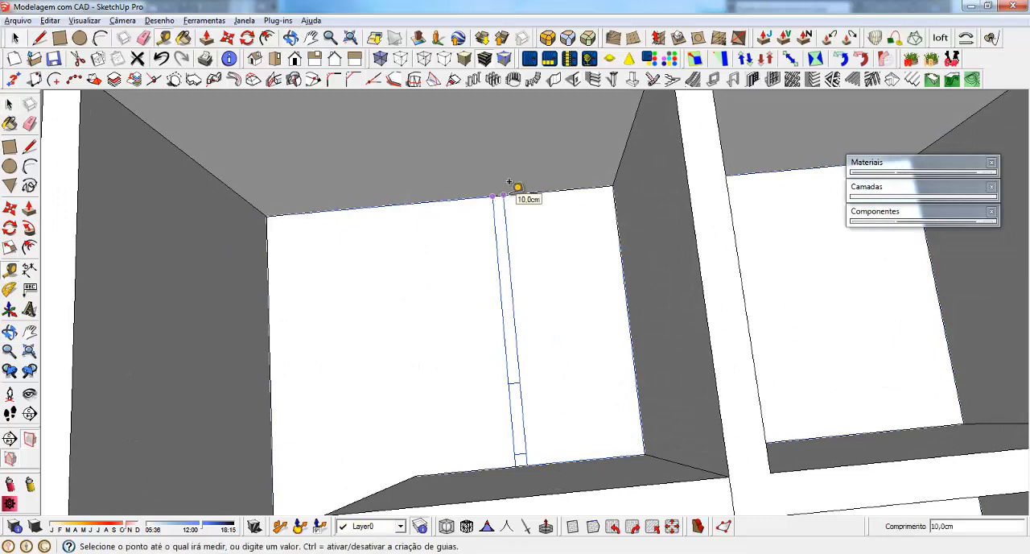
{"action": "key", "text": "space"}
Step: Build a 20 cm thick, 253 cm high wall 120 cm across the corridor from the lengthwise wall, turning back to meet the room wall's corner
{"action": "scroll", "coordinate": [499, 195], "scroll_direction": "down", "scroll_amount": 8}
{"action": "middle_click_drag", "start_coordinate": [492, 205], "coordinate": [473, 297]}
{"action": "scroll", "coordinate": [462, 417], "scroll_direction": "up", "scroll_amount": 3}
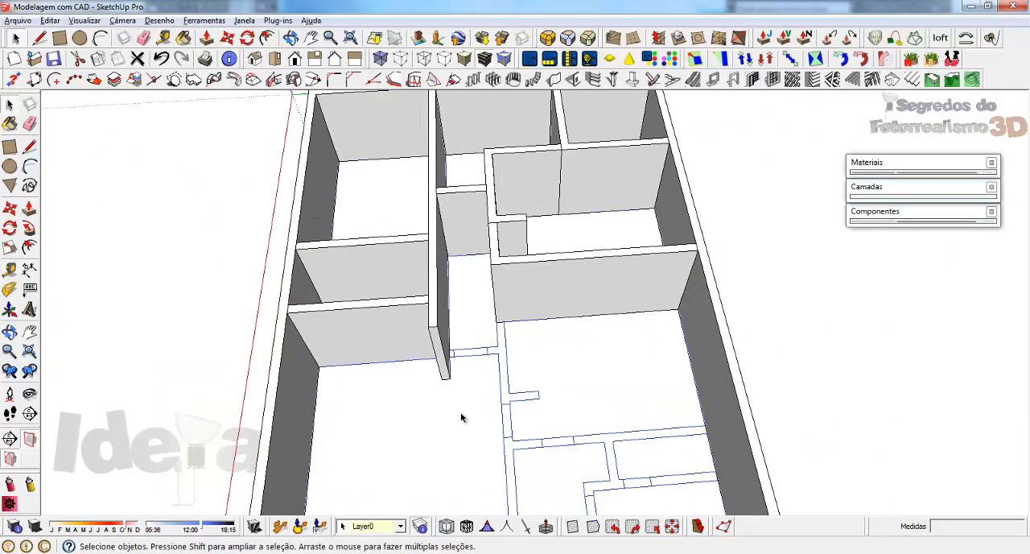
{"action": "scroll", "coordinate": [460, 394], "scroll_direction": "up", "scroll_amount": 3}
{"action": "scroll", "coordinate": [479, 144], "scroll_direction": "down", "scroll_amount": 1}
{"action": "left_click", "coordinate": [553, 80]}
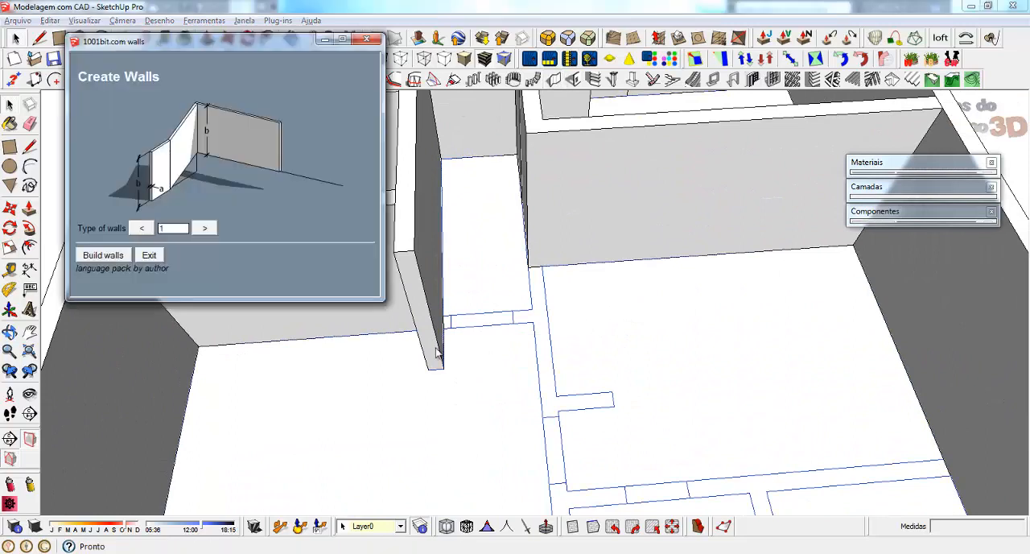
{"action": "left_click", "coordinate": [104, 255]}
{"action": "left_click", "coordinate": [104, 364]}
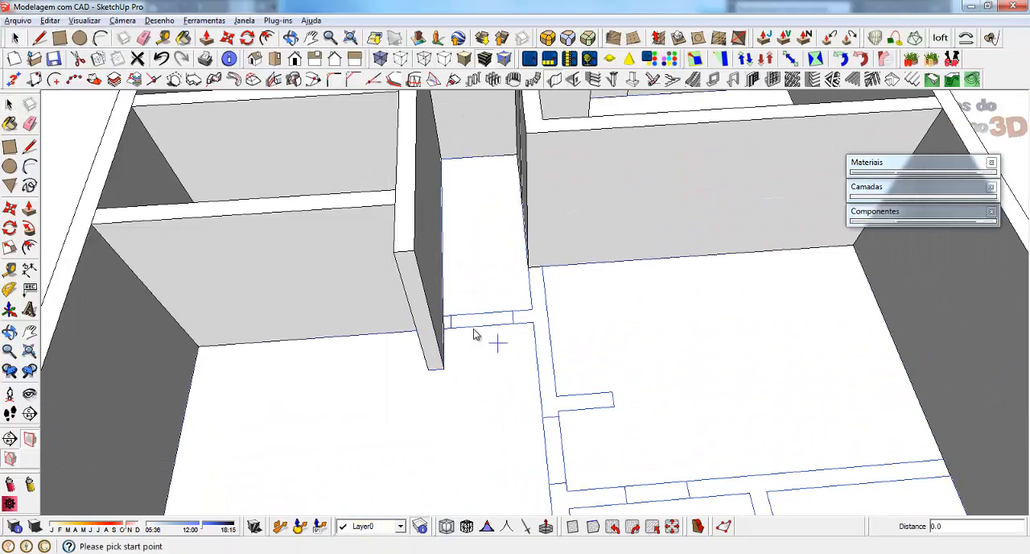
{"action": "left_click", "coordinate": [444, 319]}
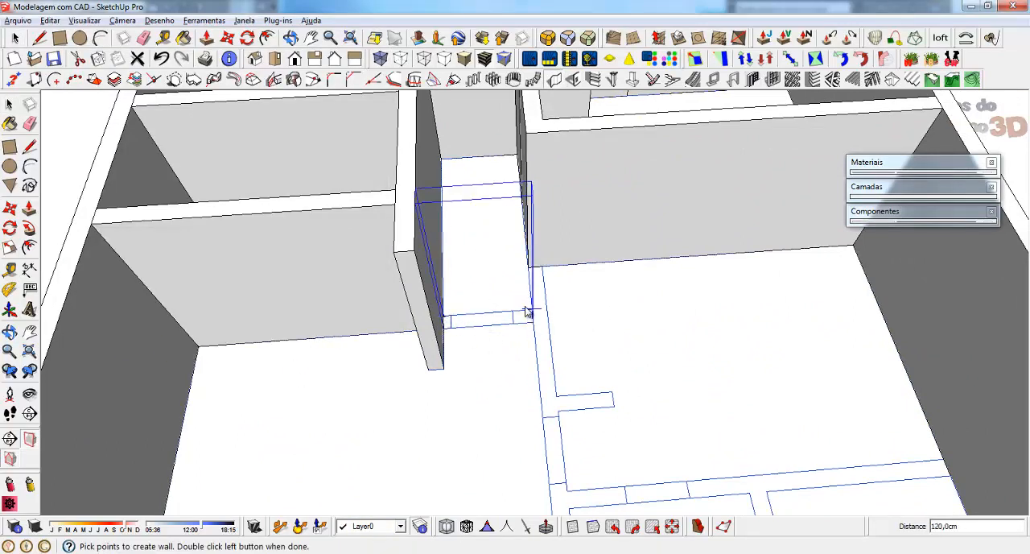
{"action": "left_click", "coordinate": [537, 319]}
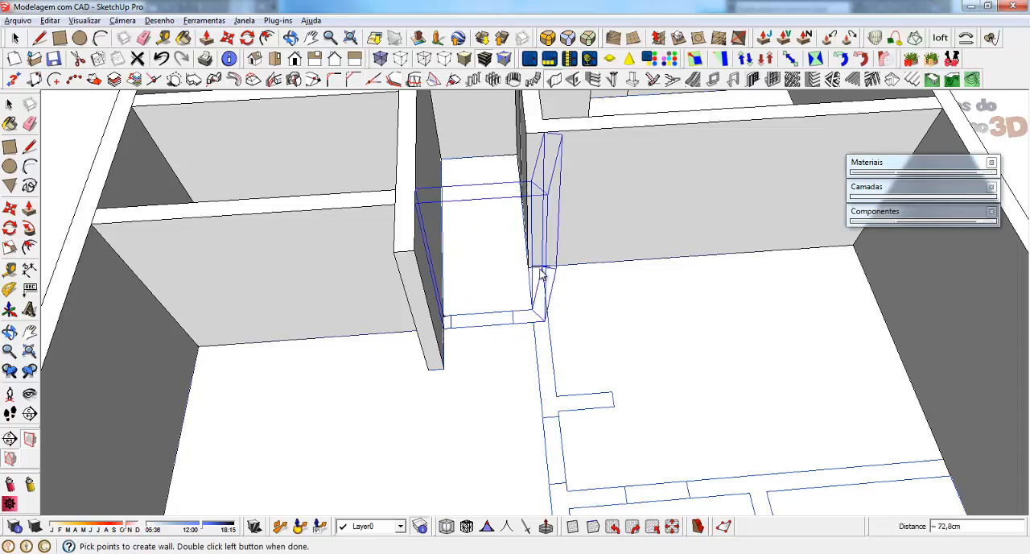
{"action": "double_click", "coordinate": [531, 269]}
Step: Build a 20 cm thick, 253 cm high wall running 110 cm from the corridor's cross wall and turning into the short drawn stub
{"action": "scroll", "coordinate": [503, 197], "scroll_direction": "down", "scroll_amount": 5}
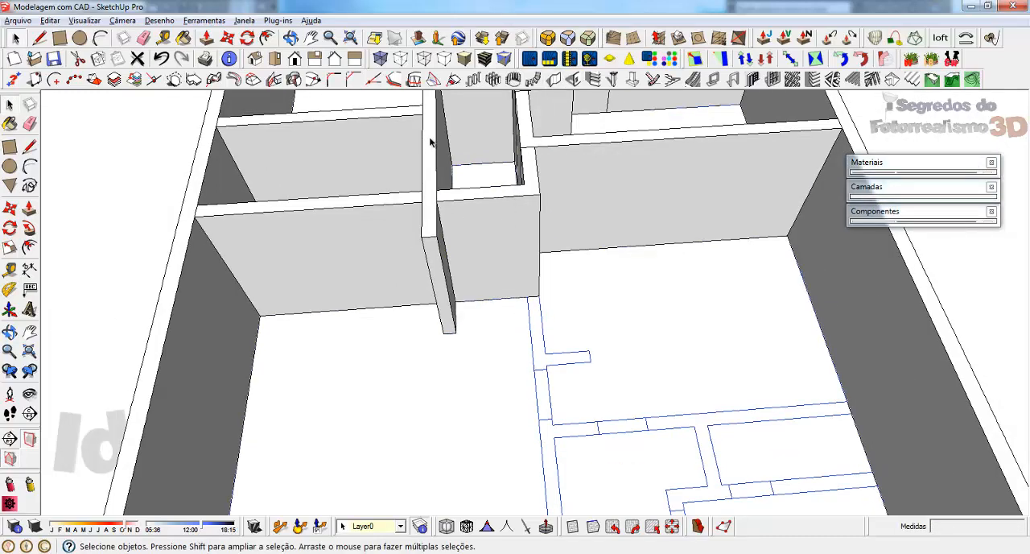
{"action": "left_click", "coordinate": [554, 80]}
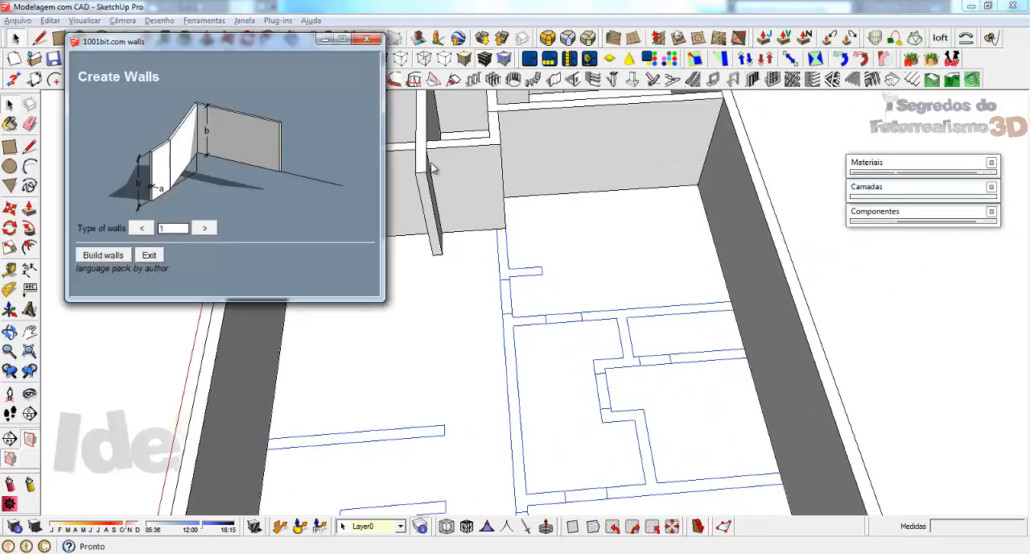
{"action": "left_click", "coordinate": [103, 255]}
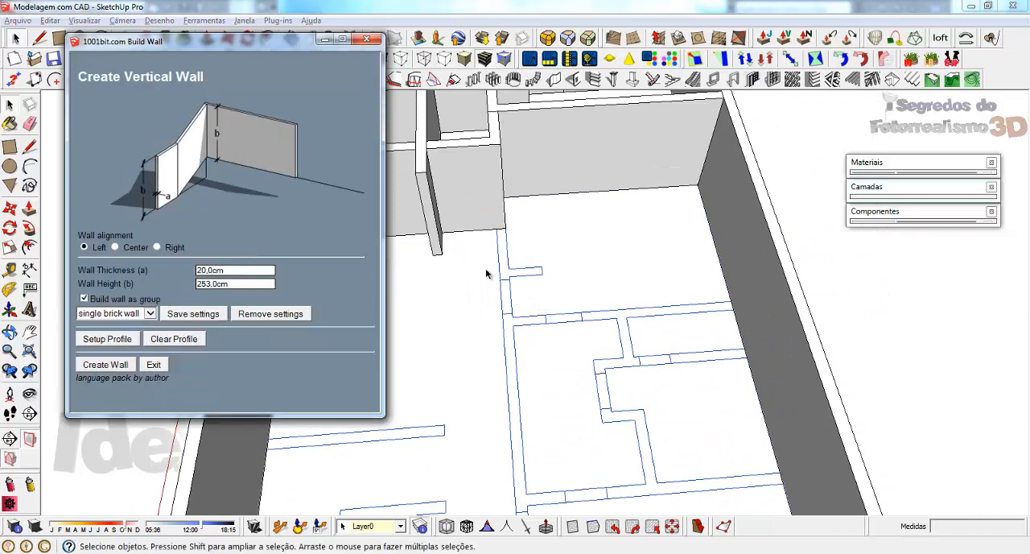
{"action": "left_click", "coordinate": [106, 366]}
{"action": "left_click", "coordinate": [497, 233]}
{"action": "scroll", "coordinate": [499, 242], "scroll_direction": "up", "scroll_amount": 2}
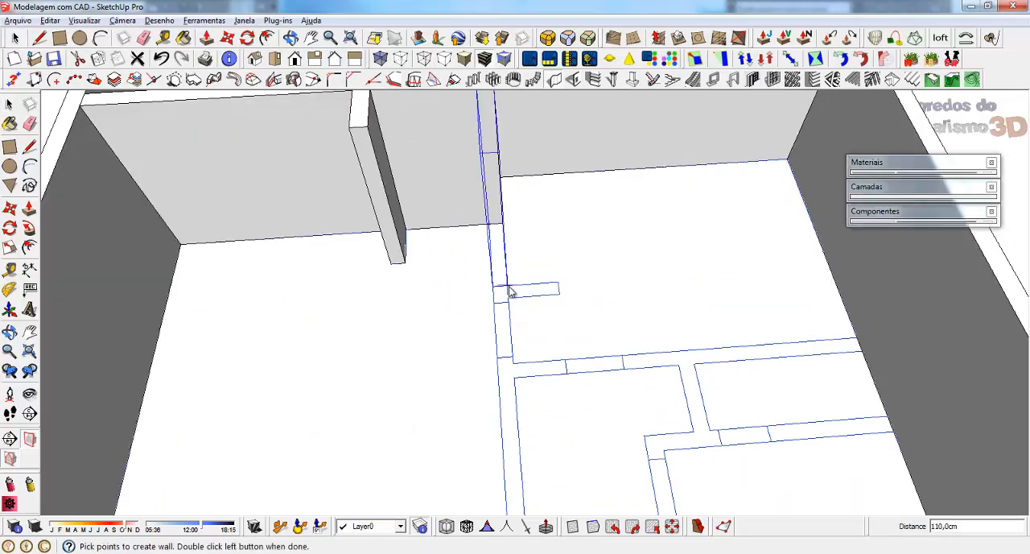
{"action": "double_click", "coordinate": [556, 288]}
{"action": "scroll", "coordinate": [502, 201], "scroll_direction": "down", "scroll_amount": 4}
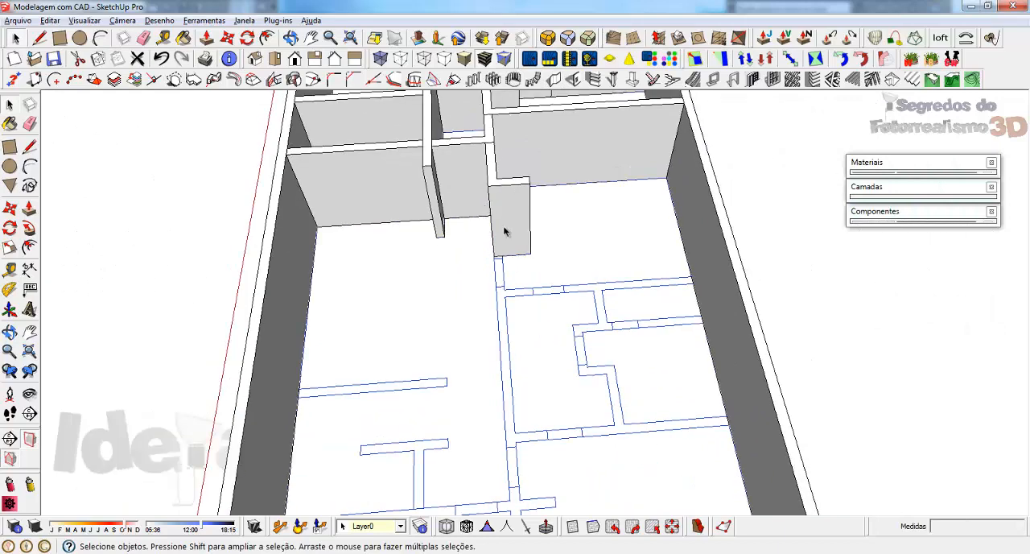
Step: Continue the wall 100 cm beyond the stub and turn it across to the outer side wall, 20 cm thick and 253 cm high
{"action": "scroll", "coordinate": [504, 232], "scroll_direction": "up", "scroll_amount": 1}
{"action": "left_click", "coordinate": [565, 83]}
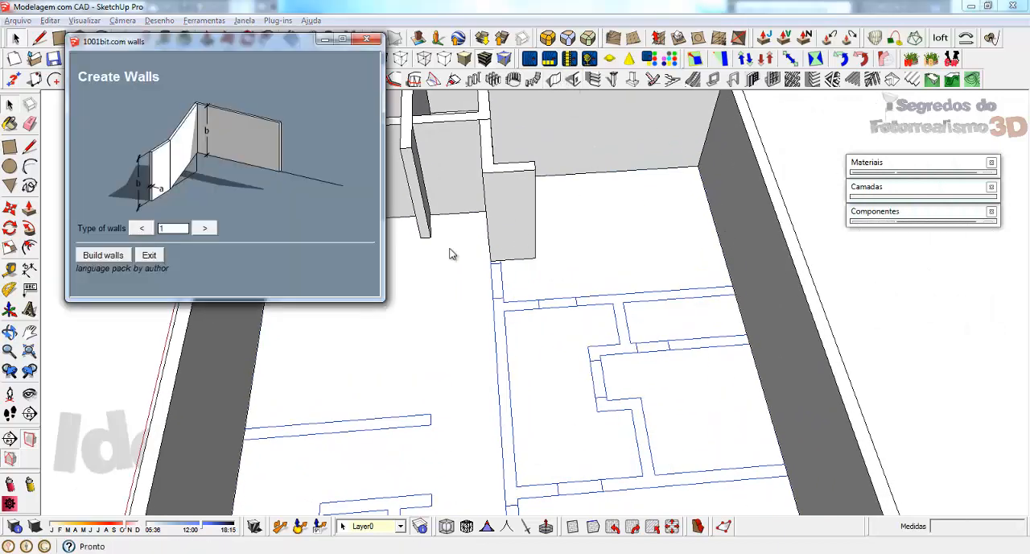
{"action": "left_click", "coordinate": [103, 255]}
{"action": "left_click", "coordinate": [113, 365]}
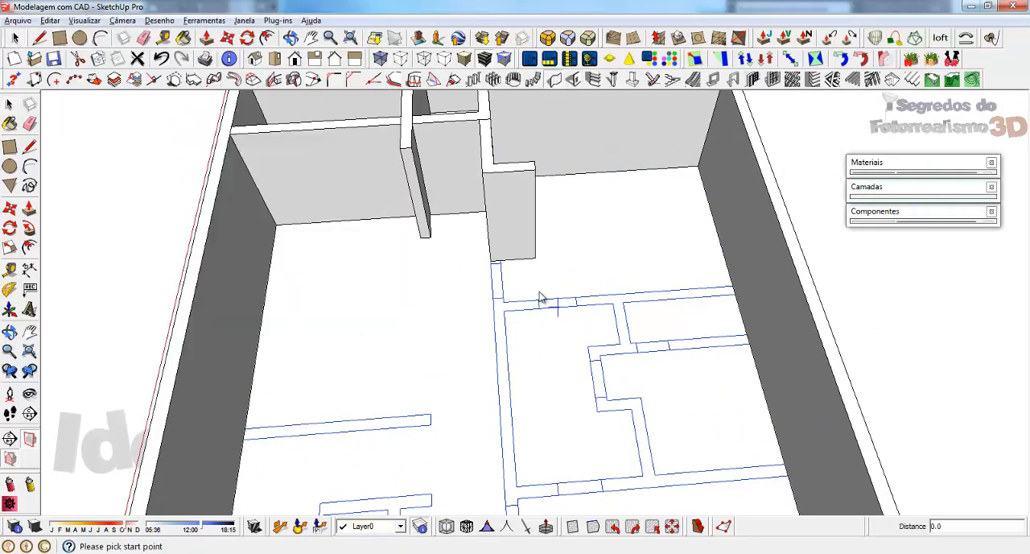
{"action": "scroll", "coordinate": [498, 264], "scroll_direction": "up", "scroll_amount": 3}
{"action": "left_click", "coordinate": [500, 251]}
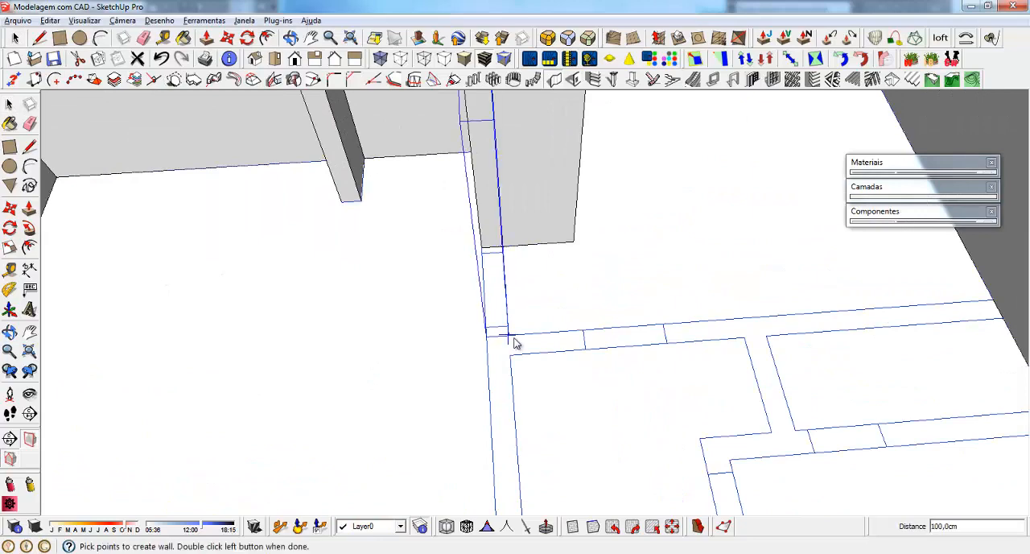
{"action": "scroll", "coordinate": [504, 317], "scroll_direction": "down", "scroll_amount": 4}
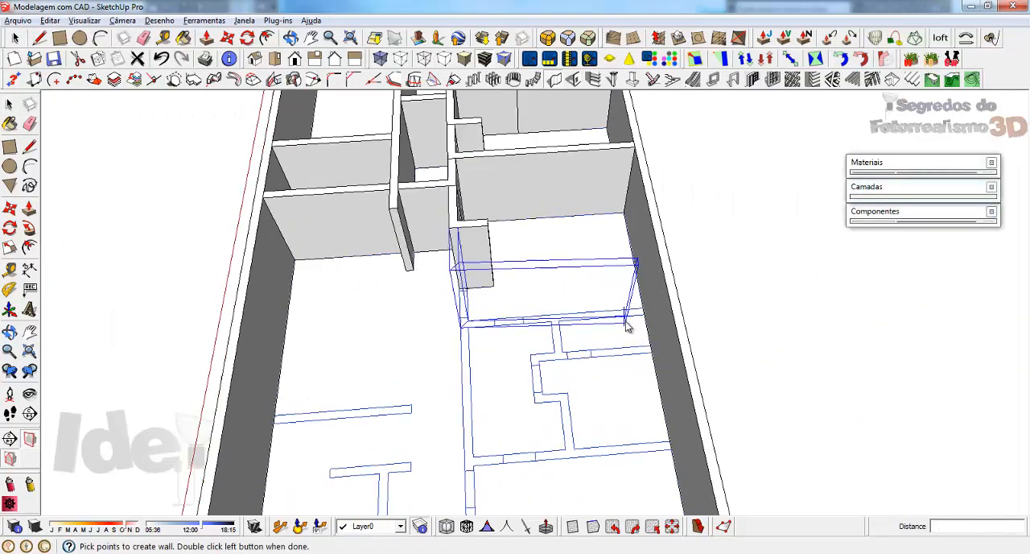
{"action": "scroll", "coordinate": [625, 324], "scroll_direction": "up", "scroll_amount": 4}
{"action": "double_click", "coordinate": [658, 301]}
{"action": "scroll", "coordinate": [507, 156], "scroll_direction": "down", "scroll_amount": 4}
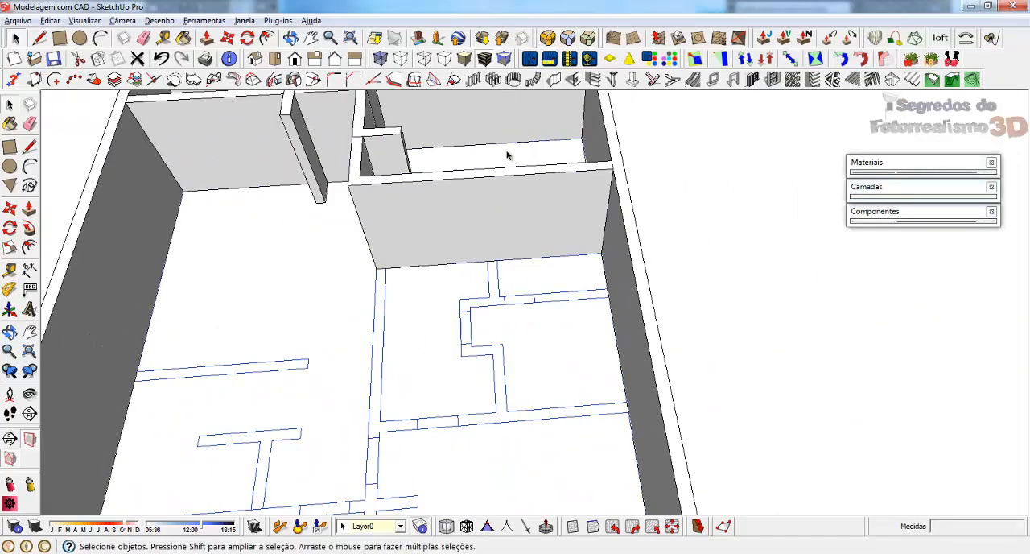
Step: Build a vertical wall around the small room's stepped outline, from the new cross wall's free corner back to the same cross wall
{"action": "scroll", "coordinate": [417, 351], "scroll_direction": "up", "scroll_amount": 1}
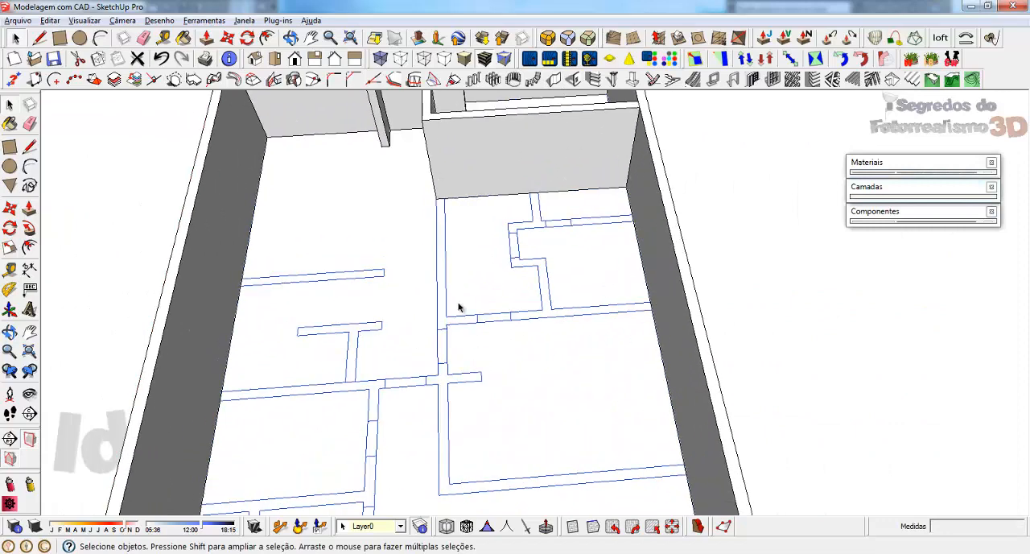
{"action": "left_click", "coordinate": [577, 78]}
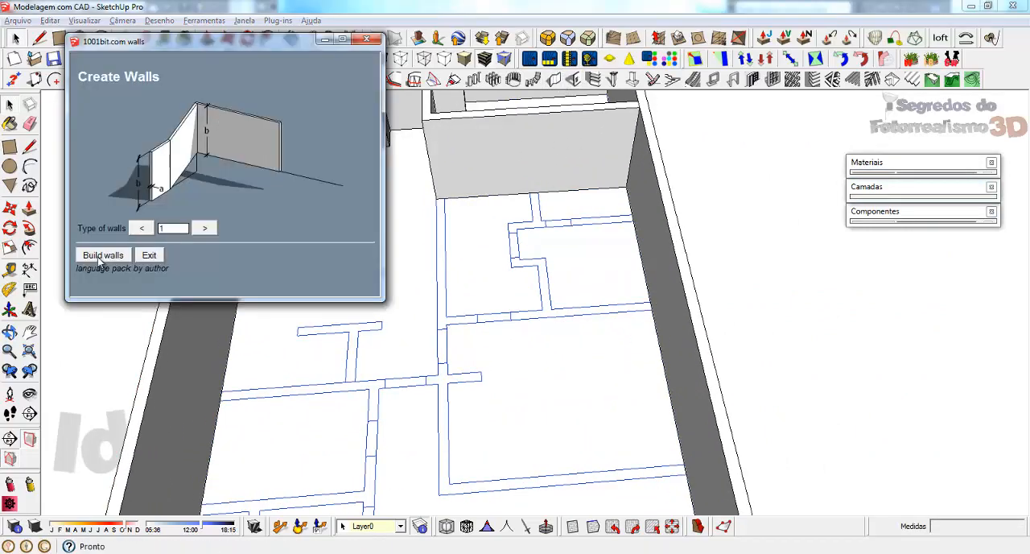
{"action": "left_click", "coordinate": [100, 257]}
{"action": "left_click", "coordinate": [104, 364]}
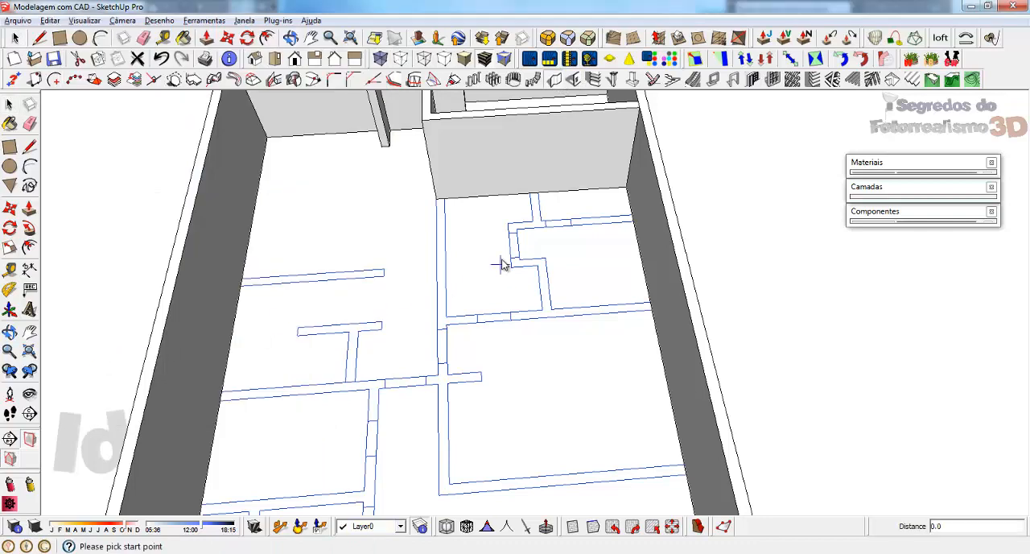
{"action": "left_click", "coordinate": [442, 198]}
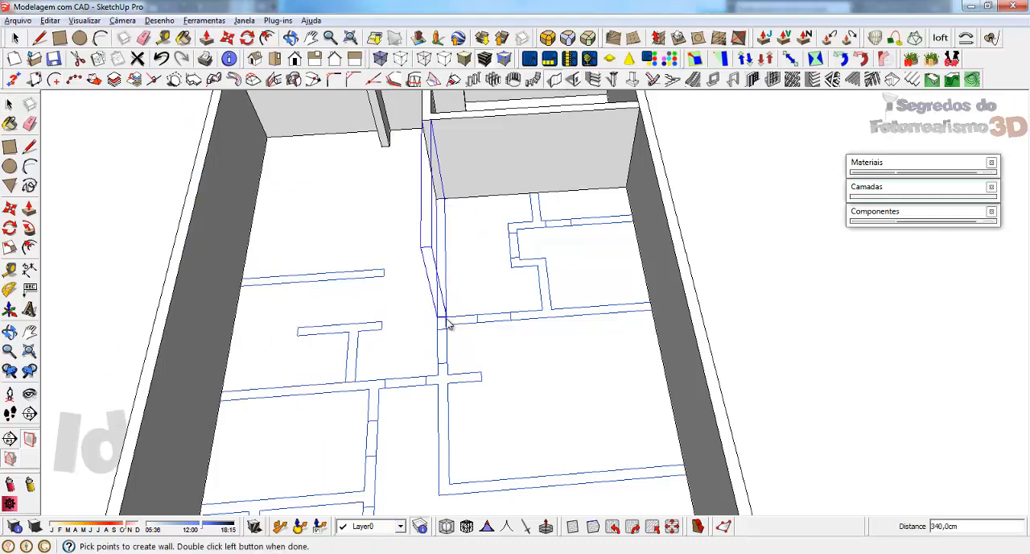
{"action": "left_click", "coordinate": [462, 318]}
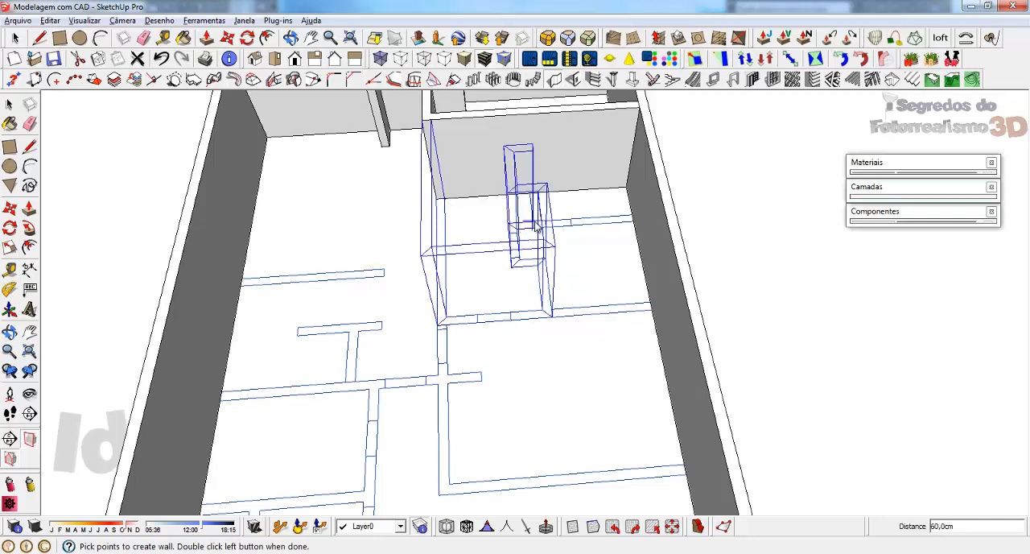
{"action": "double_click", "coordinate": [529, 197]}
{"action": "middle_click_drag", "start_coordinate": [566, 288], "coordinate": [459, 272]}
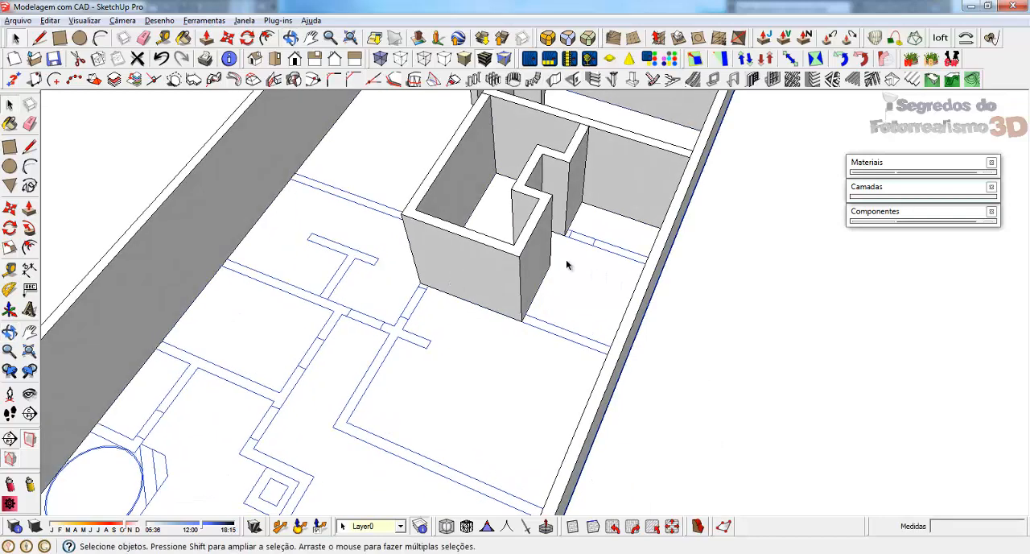
Step: Build the short cross wall from the stepped room's inner corner to the outer side wall
{"action": "scroll", "coordinate": [569, 266], "scroll_direction": "up", "scroll_amount": 2}
{"action": "left_click", "coordinate": [553, 81]}
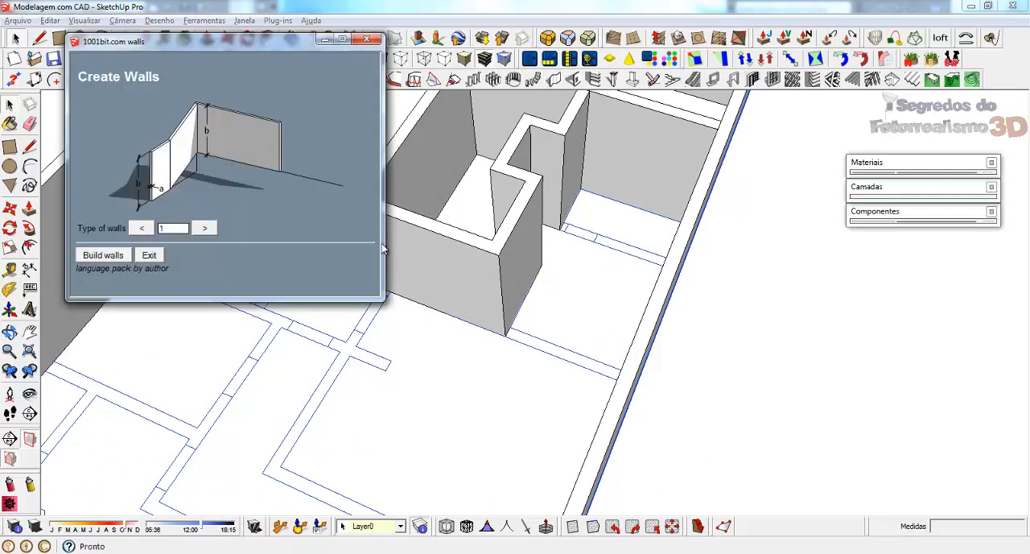
{"action": "left_click", "coordinate": [103, 256]}
{"action": "left_click", "coordinate": [100, 365]}
{"action": "scroll", "coordinate": [616, 285], "scroll_direction": "up", "scroll_amount": 5}
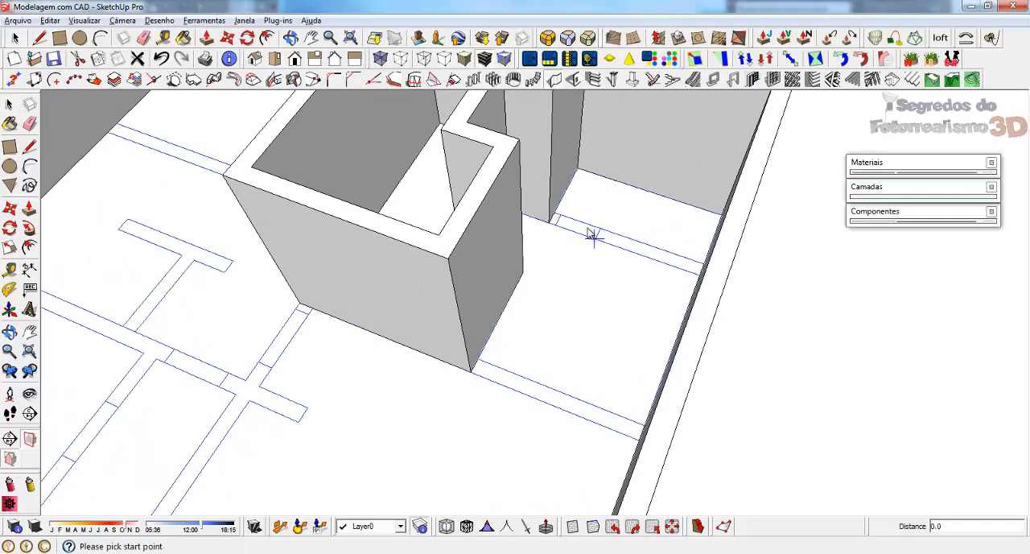
{"action": "left_click", "coordinate": [519, 218]}
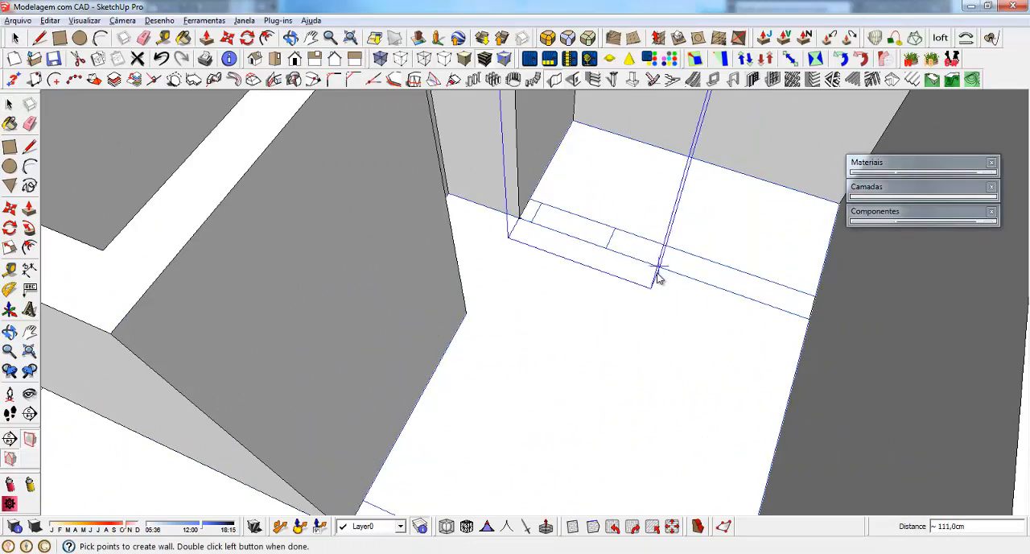
{"action": "key", "text": "Escape"}
{"action": "left_click", "coordinate": [523, 216]}
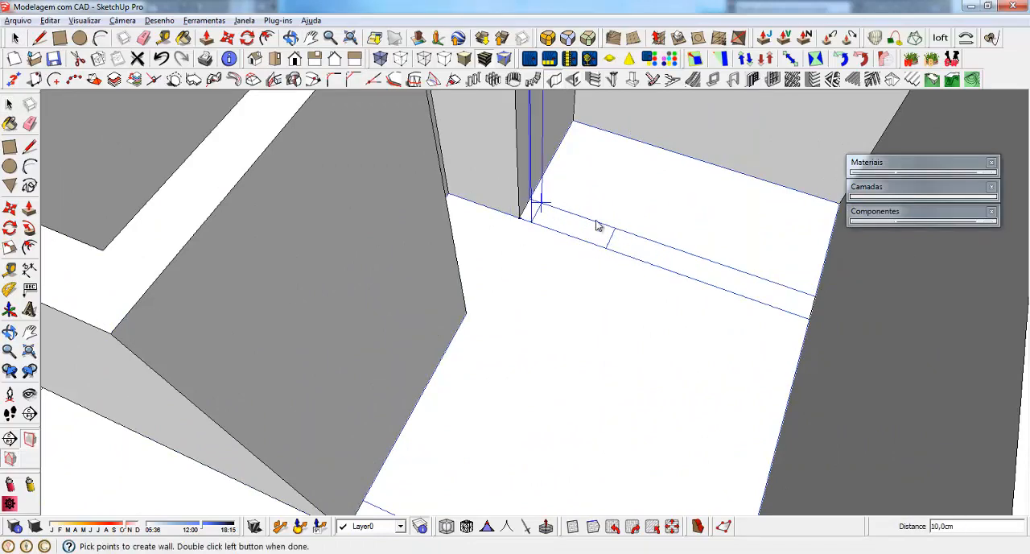
{"action": "double_click", "coordinate": [807, 301]}
{"action": "scroll", "coordinate": [701, 223], "scroll_direction": "down", "scroll_amount": 8}
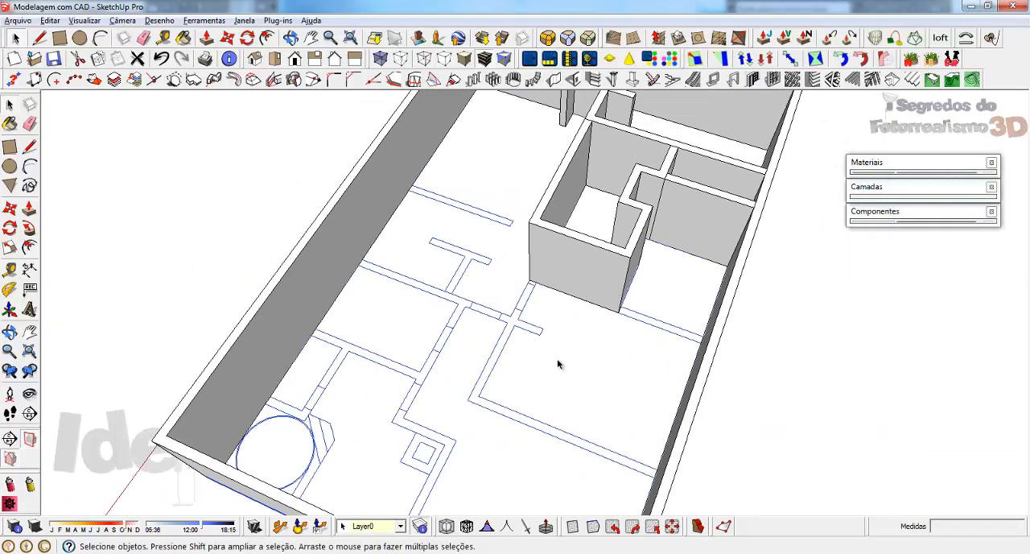
Step: Extend the stepped room's end wall to the outer side wall, 20 cm thick and 253 cm high
{"action": "middle_click_drag", "start_coordinate": [558, 361], "coordinate": [652, 340]}
{"action": "scroll", "coordinate": [656, 339], "scroll_direction": "up", "scroll_amount": 2}
{"action": "middle_click_drag", "start_coordinate": [422, 355], "coordinate": [426, 351]}
{"action": "scroll", "coordinate": [414, 314], "scroll_direction": "down", "scroll_amount": 2}
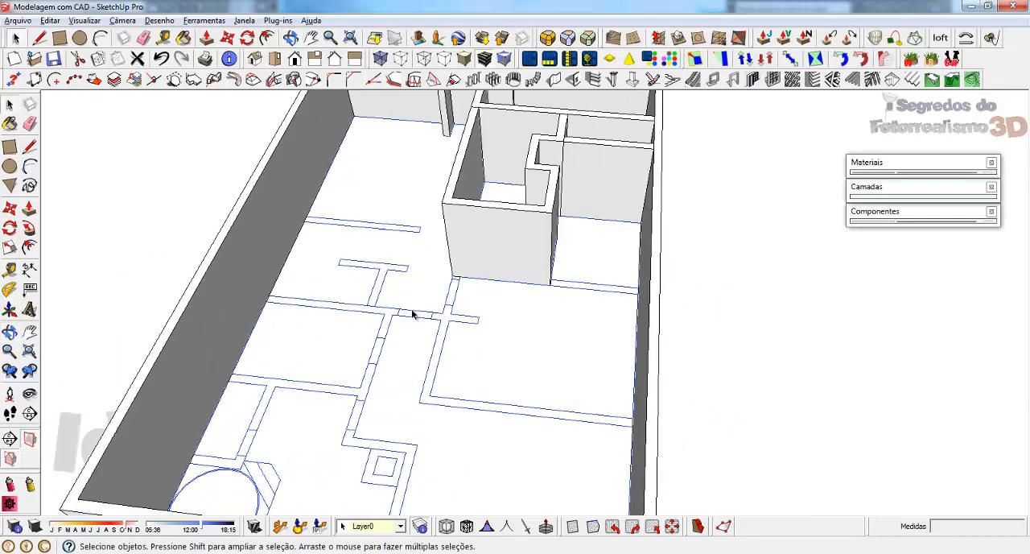
{"action": "scroll", "coordinate": [584, 285], "scroll_direction": "up", "scroll_amount": 3}
{"action": "left_click", "coordinate": [585, 82]}
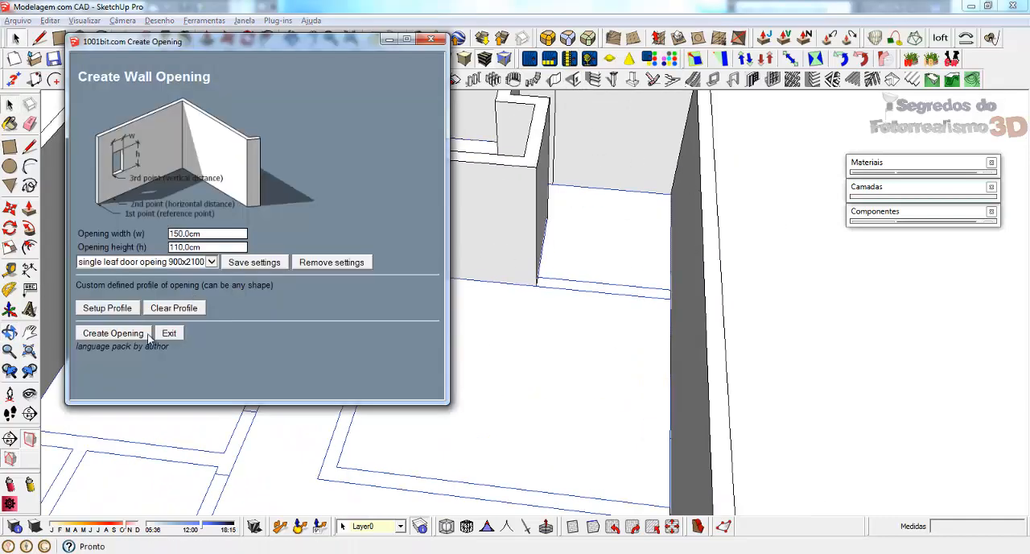
{"action": "left_click", "coordinate": [431, 40]}
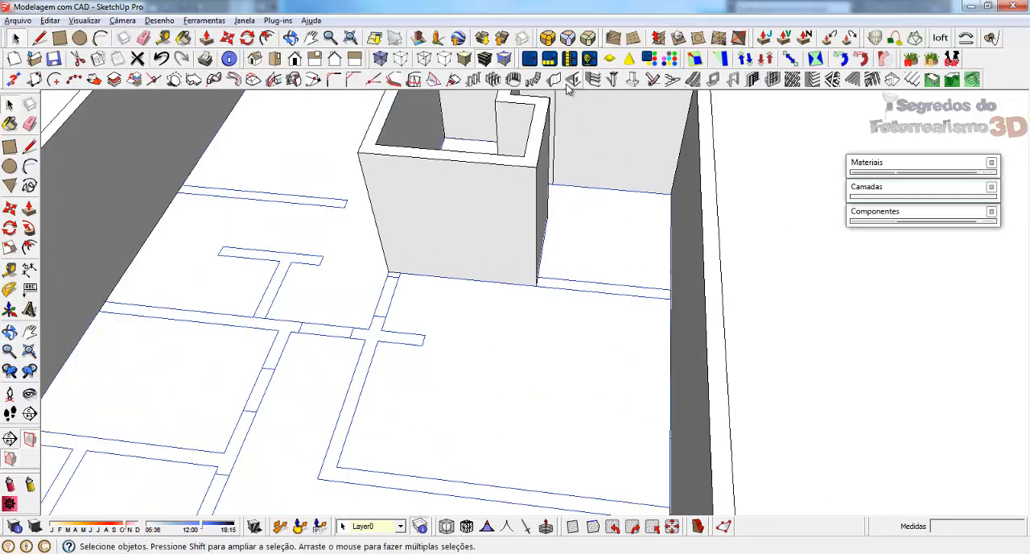
{"action": "left_click", "coordinate": [555, 80]}
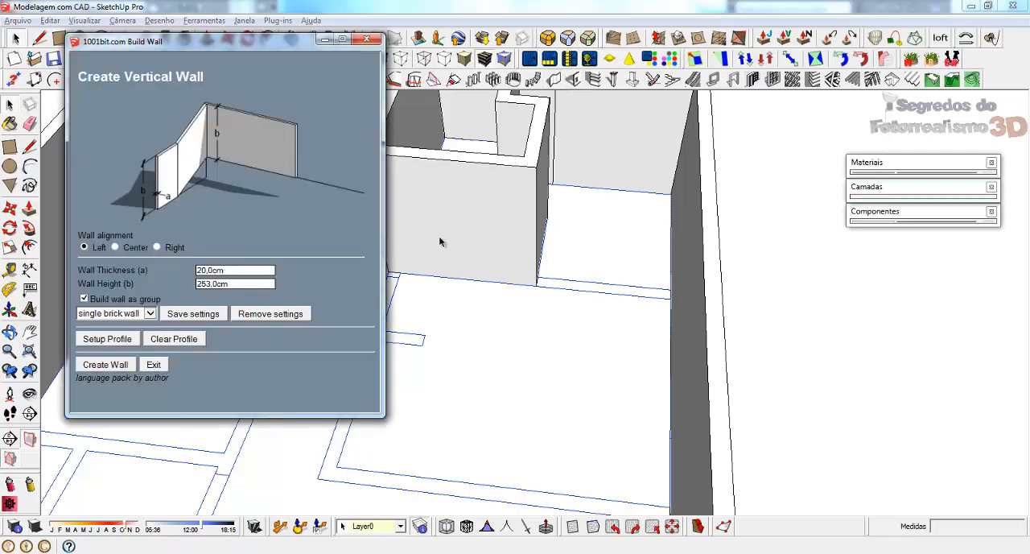
{"action": "left_click", "coordinate": [105, 365]}
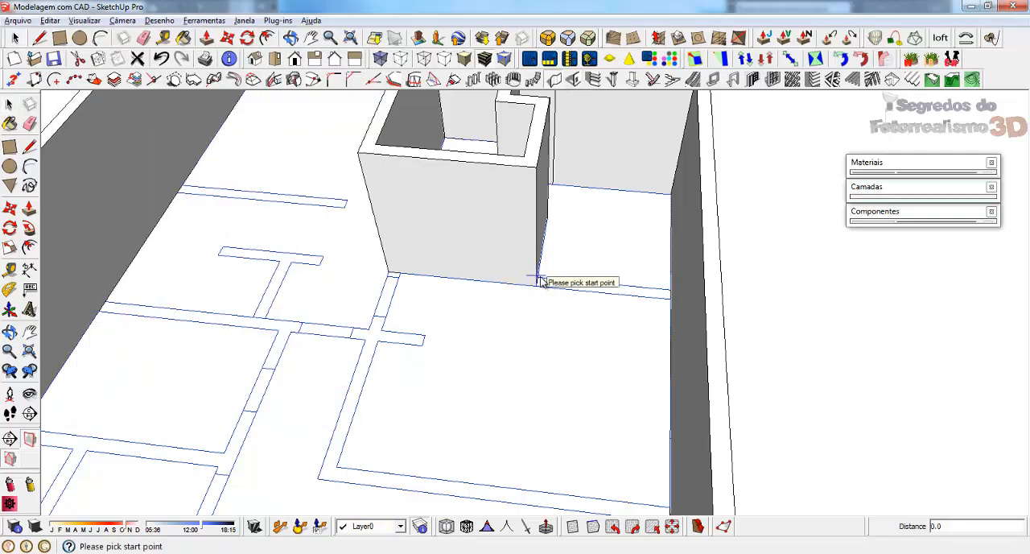
{"action": "scroll", "coordinate": [651, 330], "scroll_direction": "up", "scroll_amount": 2}
{"action": "left_click", "coordinate": [499, 265]}
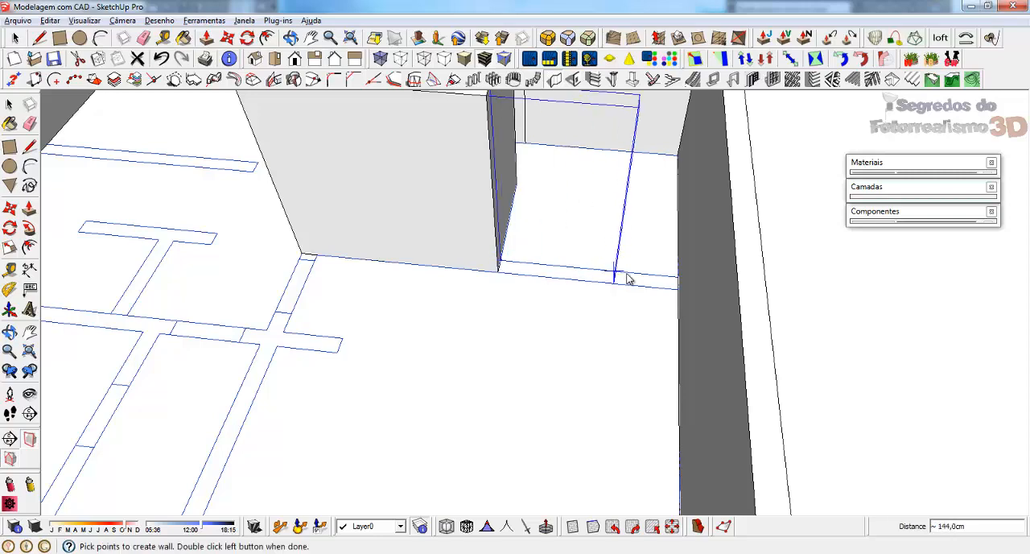
{"action": "double_click", "coordinate": [675, 280]}
{"action": "scroll", "coordinate": [644, 246], "scroll_direction": "down", "scroll_amount": 4}
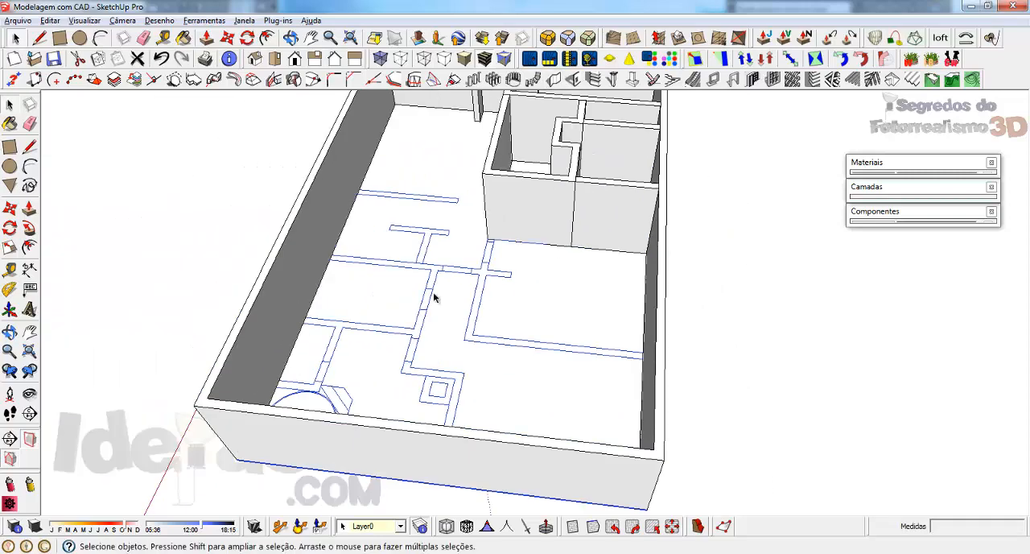
Step: Build the free-ended cross wall projecting from the opposite outer side wall, 20 cm thick and 253 cm high
{"action": "middle_click_drag", "start_coordinate": [435, 295], "coordinate": [487, 370]}
{"action": "scroll", "coordinate": [395, 271], "scroll_direction": "up", "scroll_amount": 2}
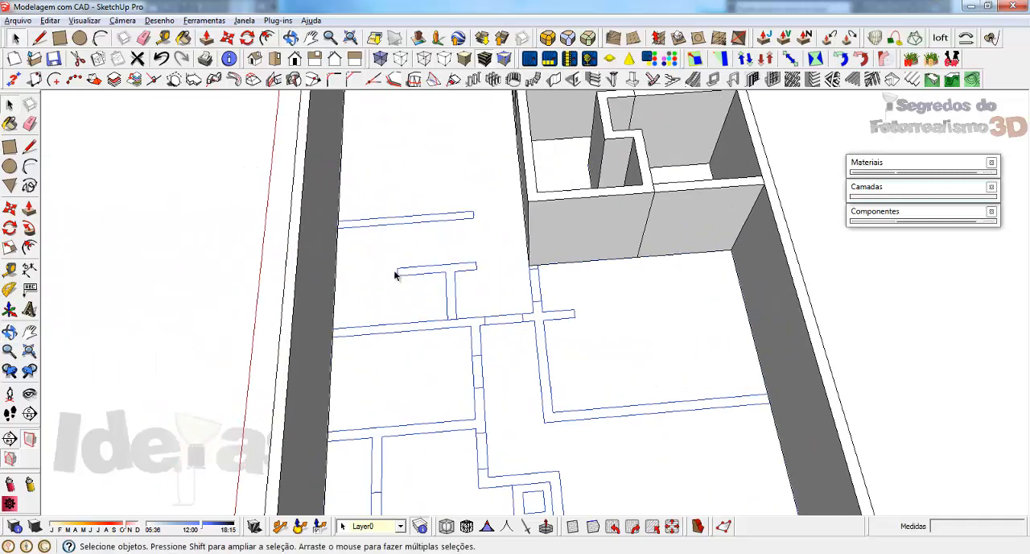
{"action": "left_click", "coordinate": [555, 80]}
{"action": "left_click", "coordinate": [102, 256]}
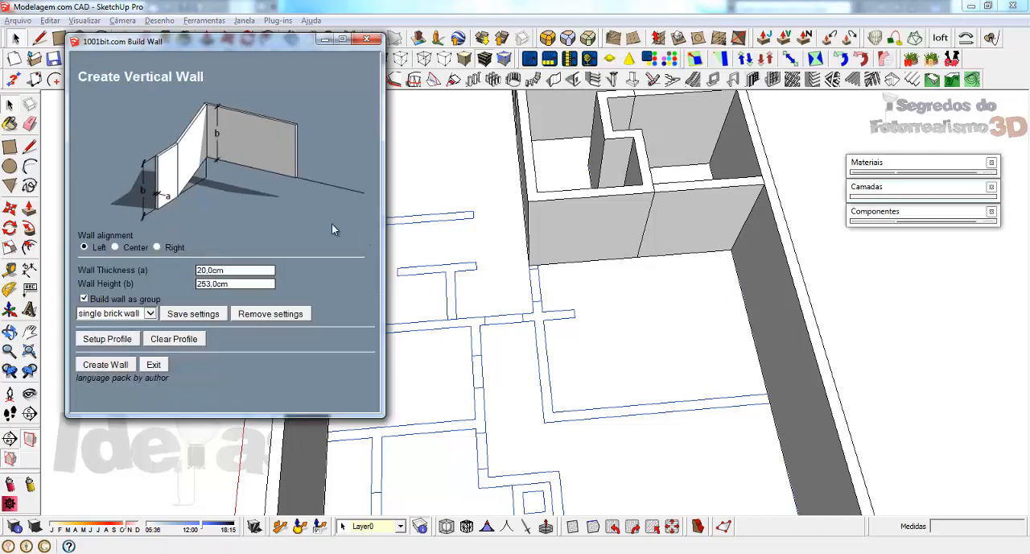
{"action": "left_click", "coordinate": [109, 366]}
{"action": "scroll", "coordinate": [343, 226], "scroll_direction": "up", "scroll_amount": 2}
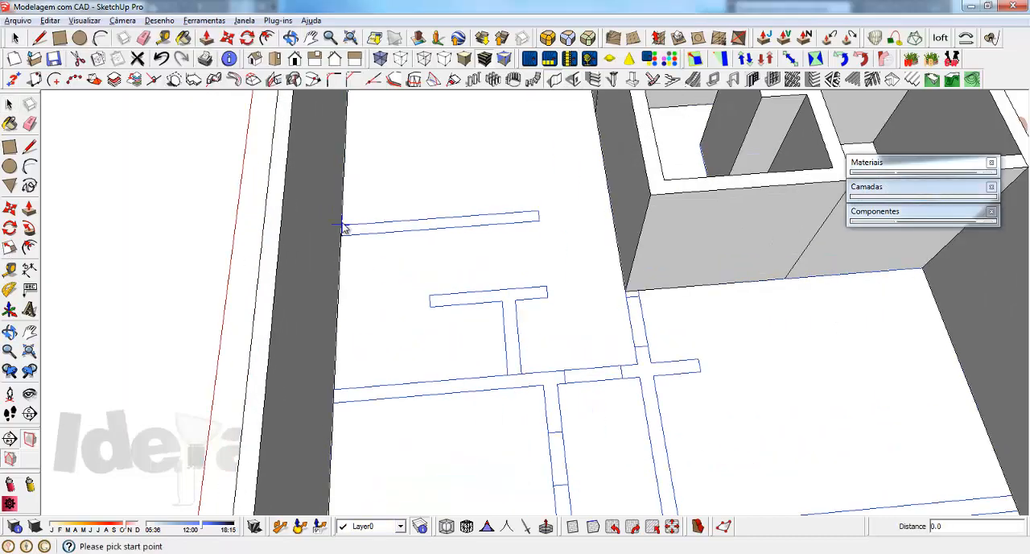
{"action": "left_click", "coordinate": [343, 227]}
{"action": "double_click", "coordinate": [539, 216]}
{"action": "middle_click_drag", "start_coordinate": [536, 214], "coordinate": [531, 241]}
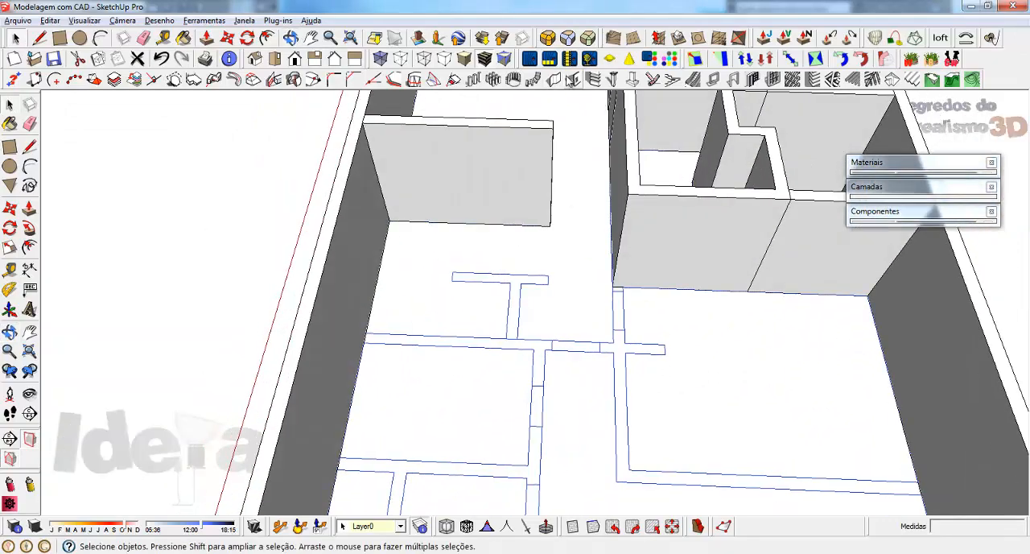
Step: Build the crossbar of the drawn T-shaped partition as a freestanding wall, 20 cm thick and 253 cm high
{"action": "left_click", "coordinate": [573, 79]}
{"action": "left_click", "coordinate": [97, 256]}
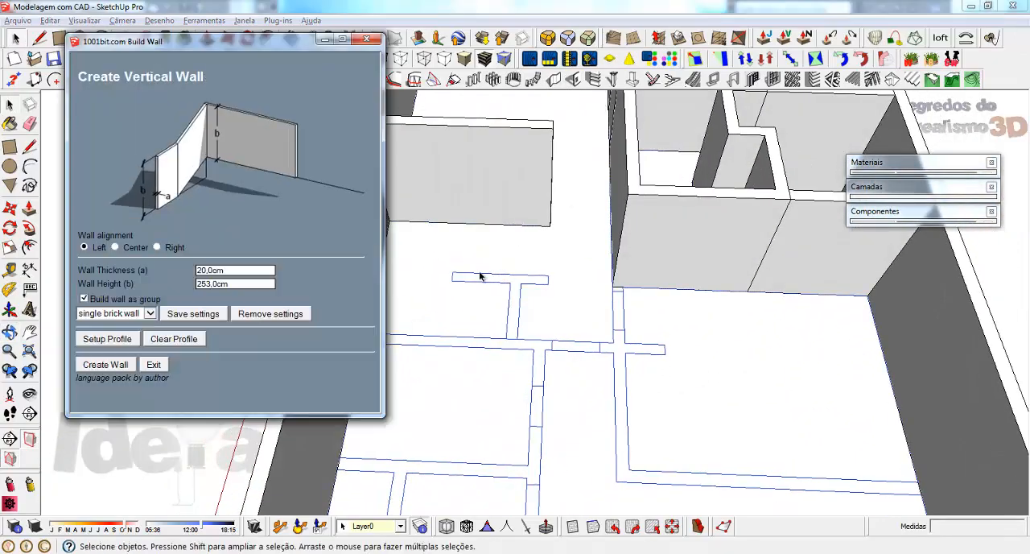
{"action": "left_click", "coordinate": [105, 365]}
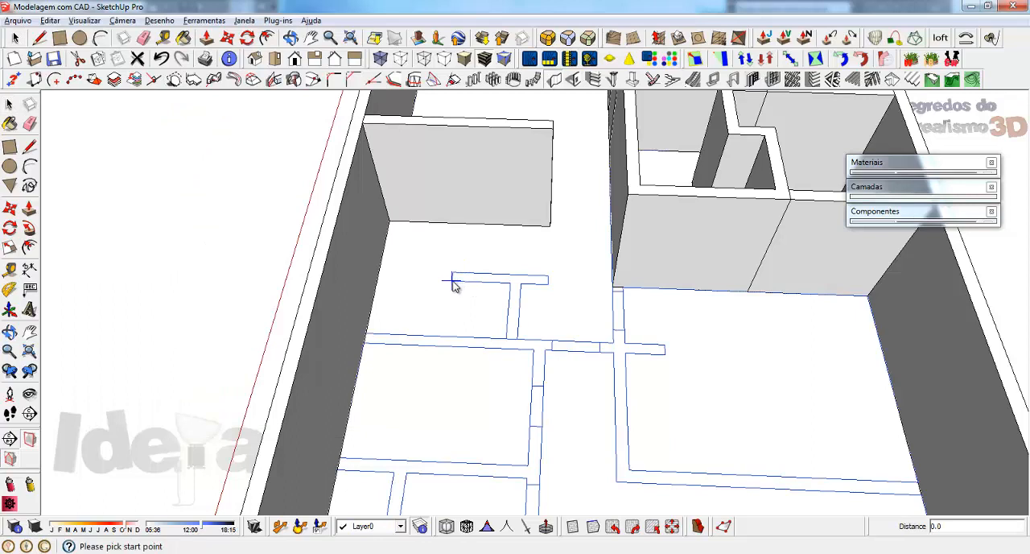
{"action": "left_click", "coordinate": [452, 280]}
{"action": "key", "text": "Escape"}
{"action": "left_click", "coordinate": [452, 279]}
{"action": "double_click", "coordinate": [547, 279]}
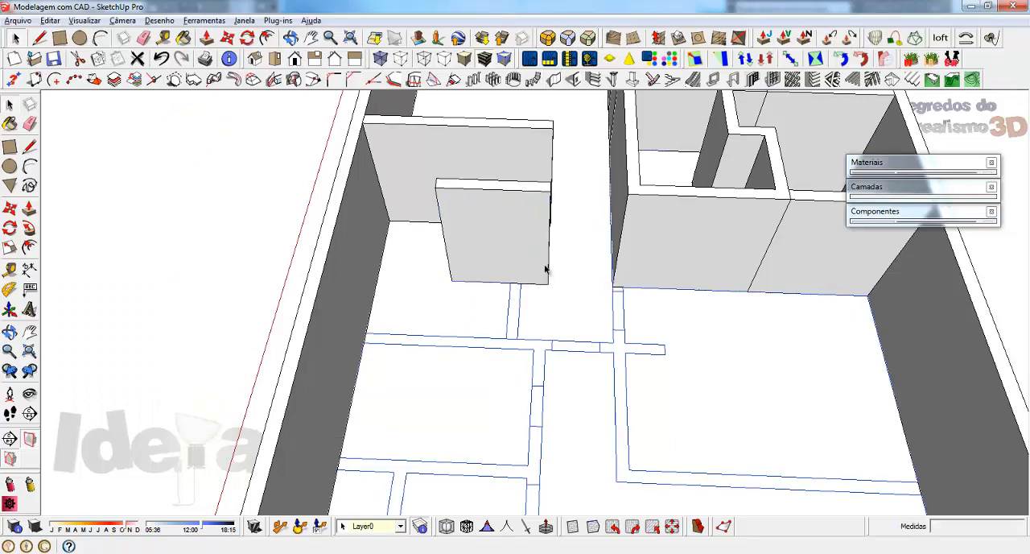
Step: Start a 20 cm thick, 253 cm high wall along the T-shaped partition's stem, from its crossbar to the next cross wall
{"action": "left_click", "coordinate": [110, 255]}
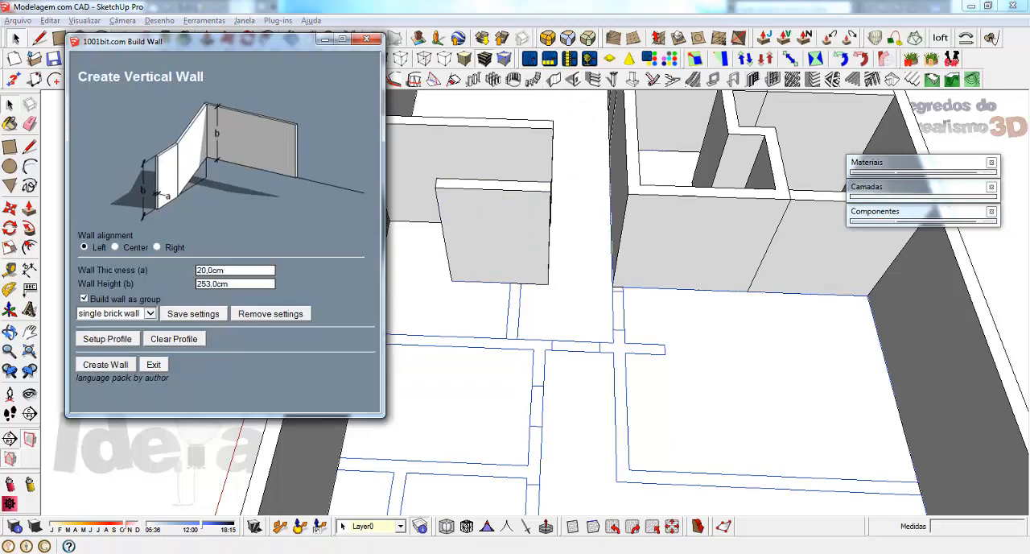
{"action": "left_click", "coordinate": [103, 364]}
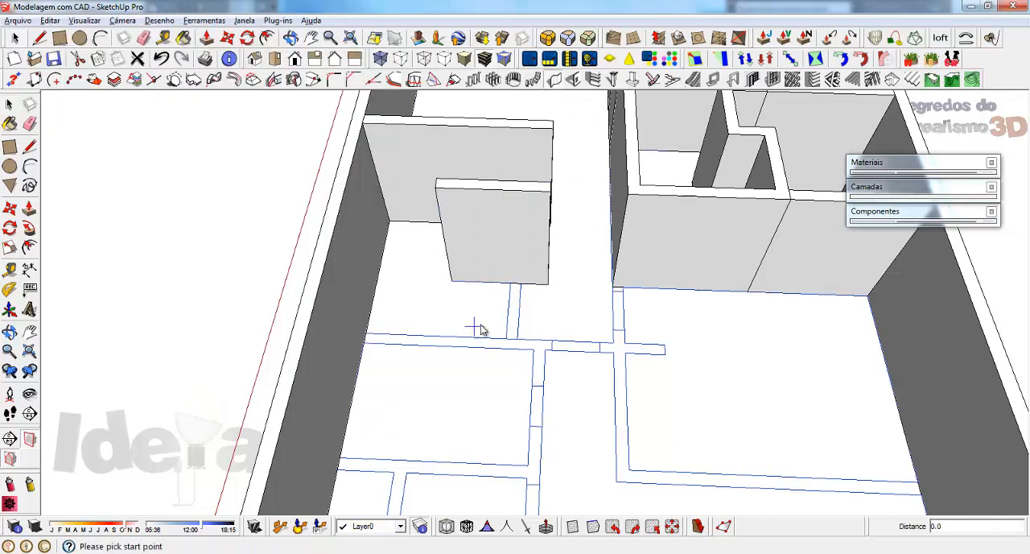
{"action": "left_click", "coordinate": [519, 283]}
{"action": "left_click", "coordinate": [519, 344]}
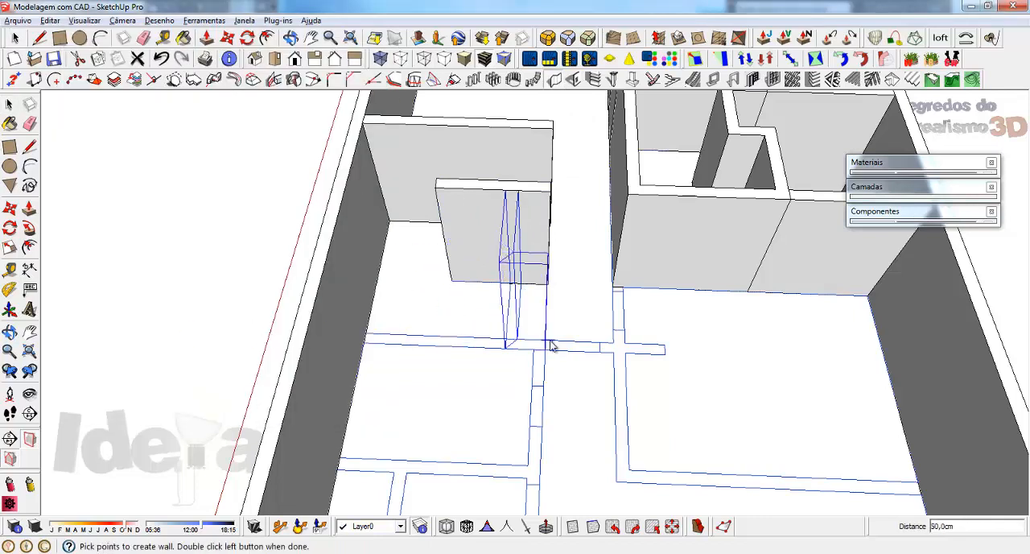
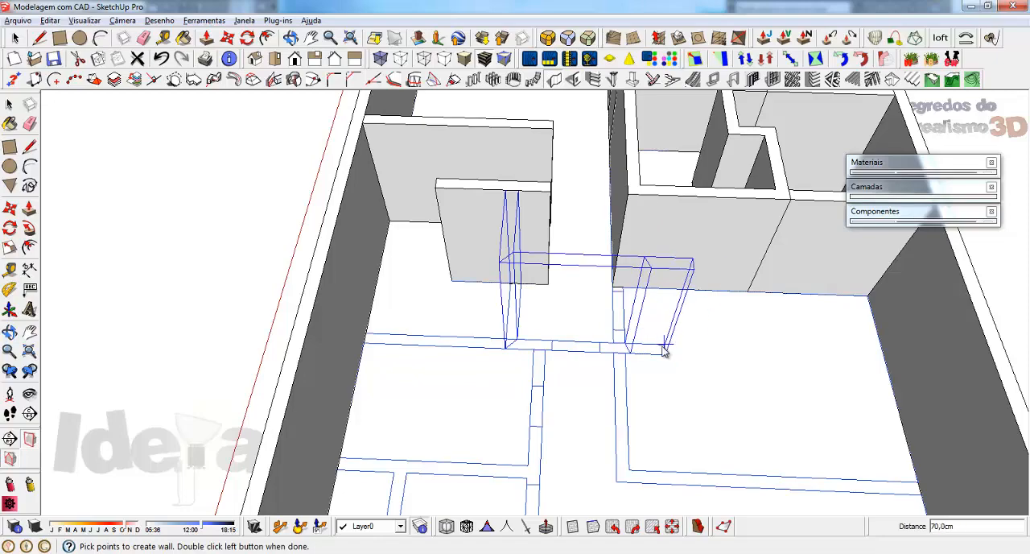
Step: Finish the wall that turns from the T-shaped partition's stem along the drawn cross wall to its free end, 20 cm thick and 253 cm high
{"action": "double_click", "coordinate": [664, 346]}
{"action": "scroll", "coordinate": [506, 285], "scroll_direction": "down", "scroll_amount": 2}
{"action": "mouse_move", "coordinate": [506, 287]}
{"action": "middle_mouse_down"}
{"action": "mouse_move", "coordinate": [414, 339]}
{"action": "mouse_move", "coordinate": [346, 346]}
{"action": "middle_mouse_up"}
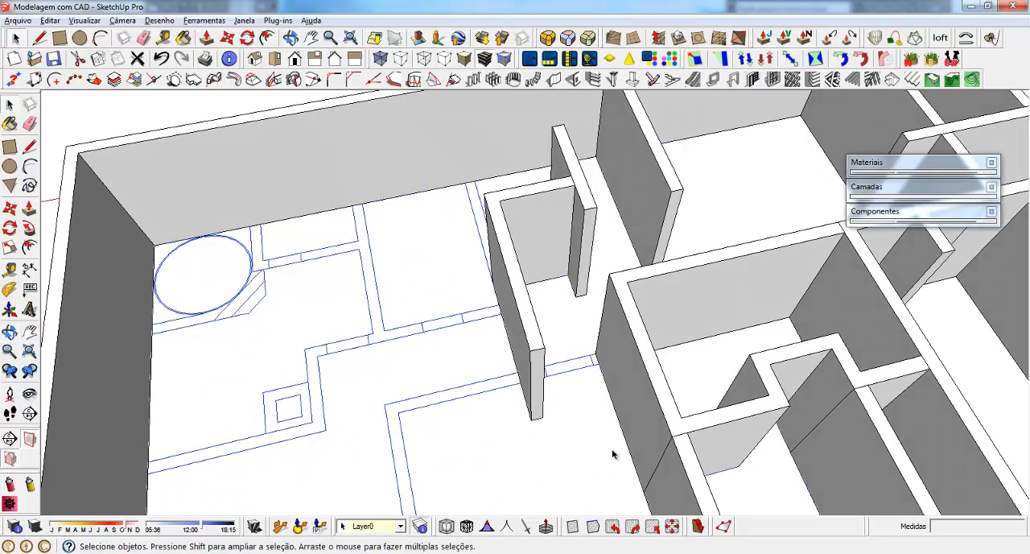
Step: Bridge the gap between the new stem wall and the neighbouring room's side wall with a 20 cm thick, 253 cm high wall
{"action": "scroll", "coordinate": [614, 454], "scroll_direction": "up", "scroll_amount": 2}
{"action": "mouse_move", "coordinate": [614, 450]}
{"action": "middle_mouse_down"}
{"action": "mouse_move", "coordinate": [559, 388]}
{"action": "mouse_move", "coordinate": [633, 165]}
{"action": "middle_mouse_up"}
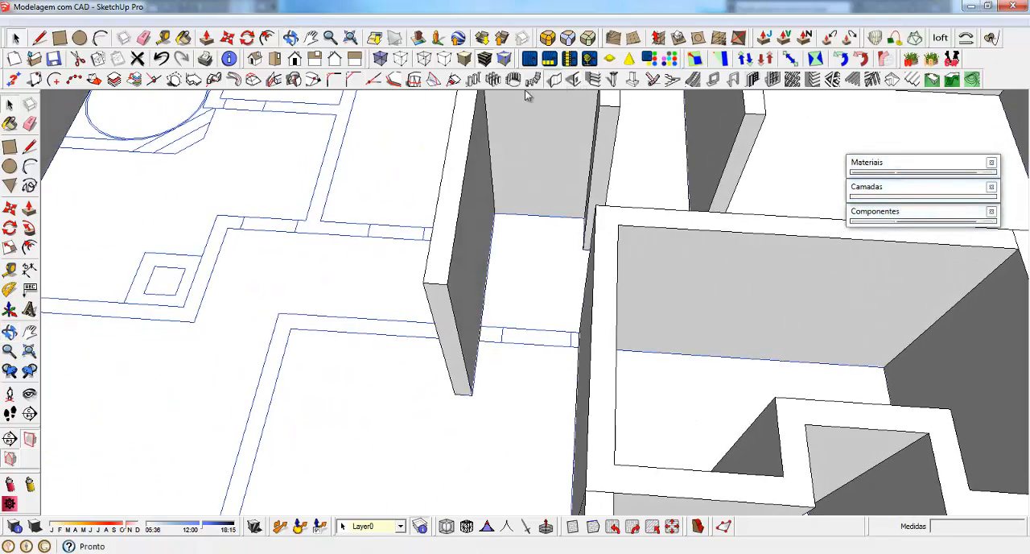
{"action": "left_click", "coordinate": [554, 79]}
{"action": "left_click", "coordinate": [102, 365]}
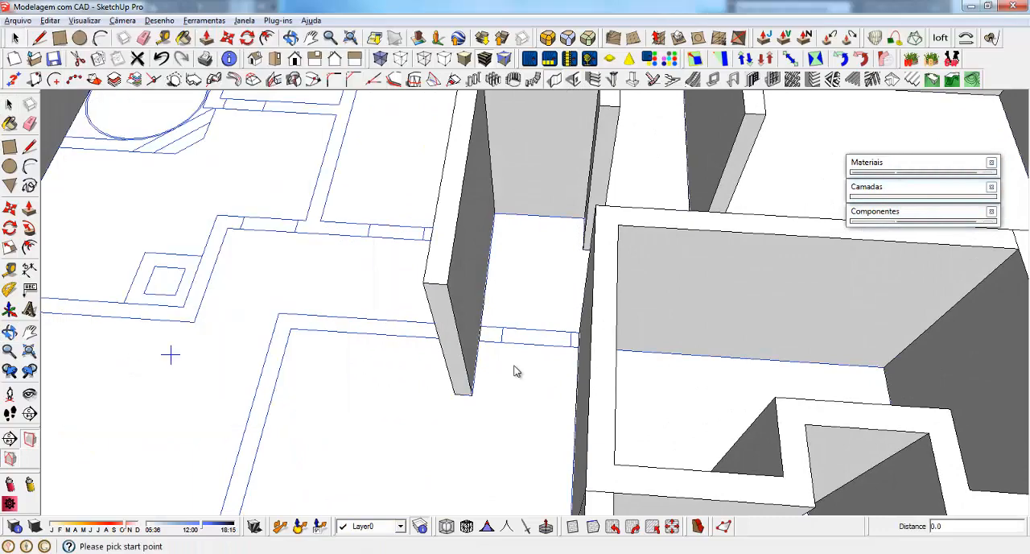
{"action": "left_click", "coordinate": [480, 330]}
{"action": "double_click", "coordinate": [577, 336]}
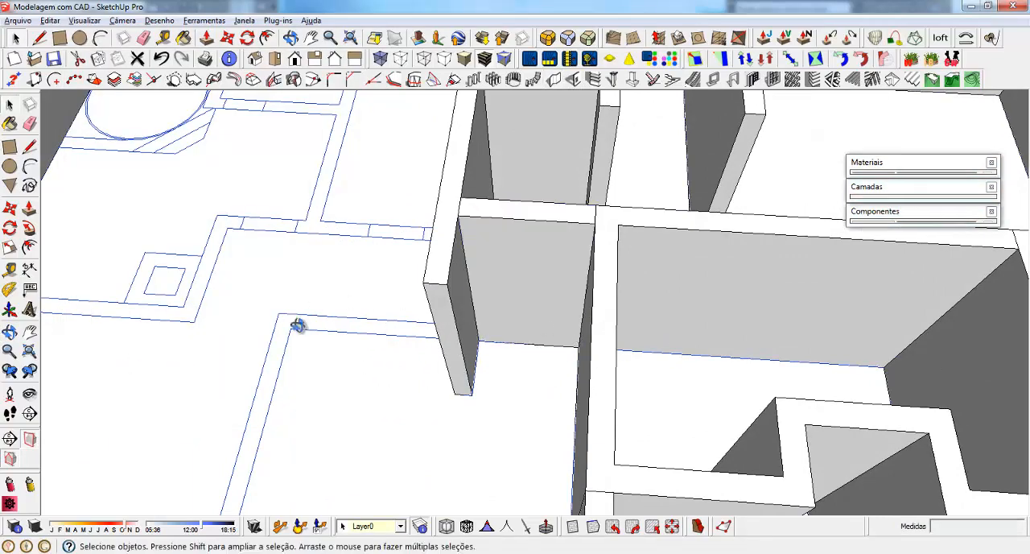
Step: Build the cross wall from the outer side wall to the stem wall's corner, 250 cm long, 20 cm thick and 253 cm high
{"action": "middle_click_drag", "start_coordinate": [297, 324], "coordinate": [743, 272]}
{"action": "scroll", "coordinate": [742, 272], "scroll_direction": "down", "scroll_amount": 3}
{"action": "scroll", "coordinate": [473, 354], "scroll_direction": "up", "scroll_amount": 2}
{"action": "middle_click_drag", "start_coordinate": [515, 311], "coordinate": [436, 346]}
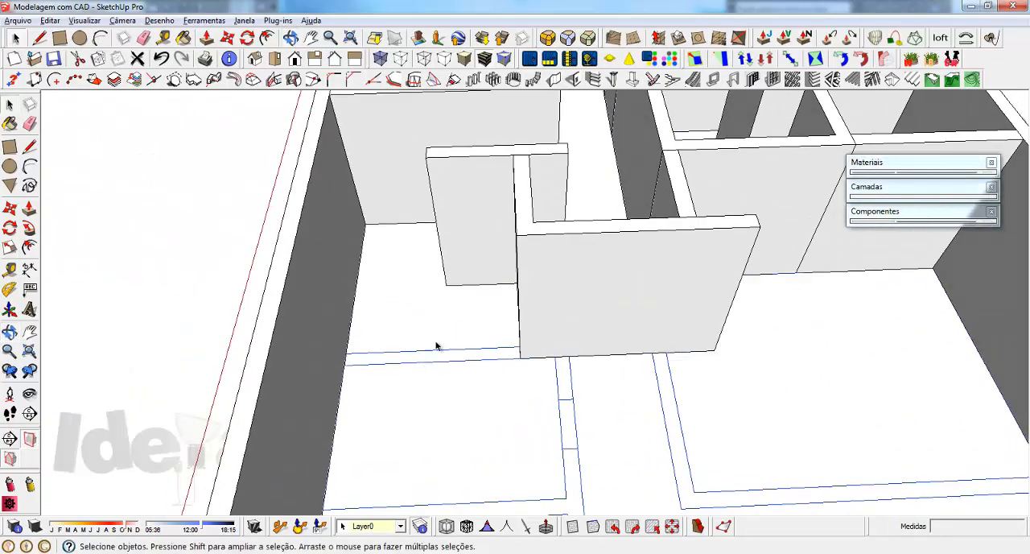
{"action": "left_click", "coordinate": [555, 80]}
{"action": "left_click", "coordinate": [91, 256]}
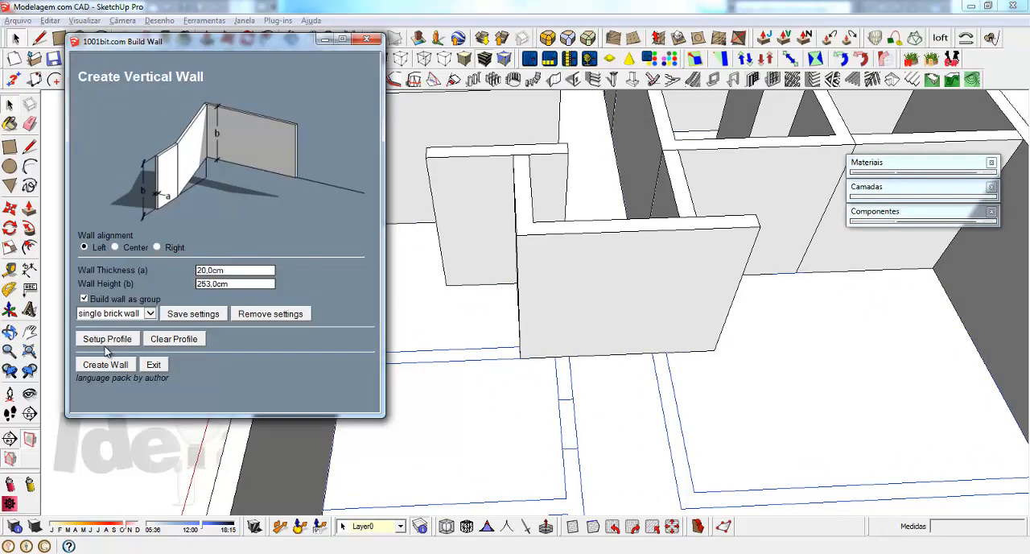
{"action": "left_click", "coordinate": [105, 366]}
{"action": "left_click", "coordinate": [346, 362]}
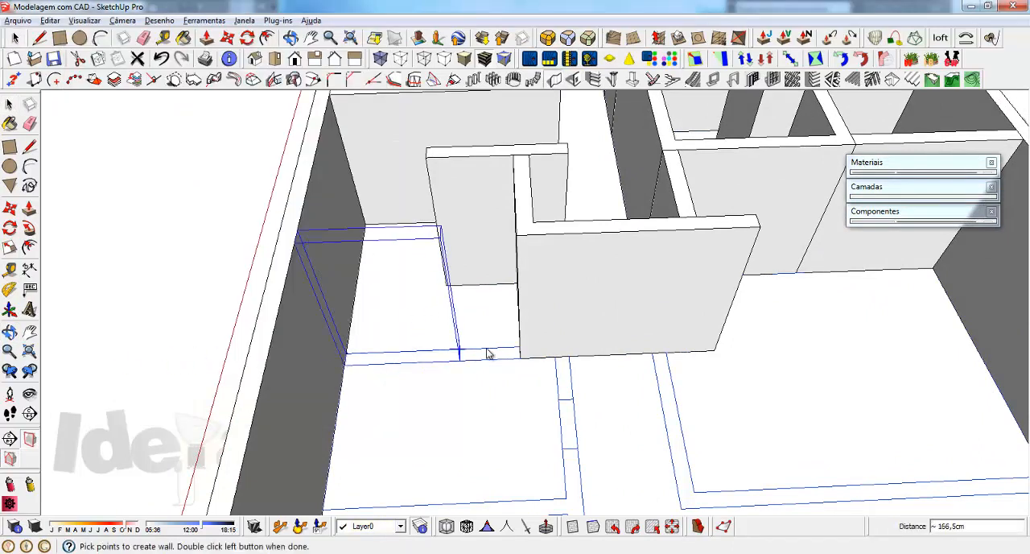
{"action": "scroll", "coordinate": [451, 360], "scroll_direction": "up", "scroll_amount": 5}
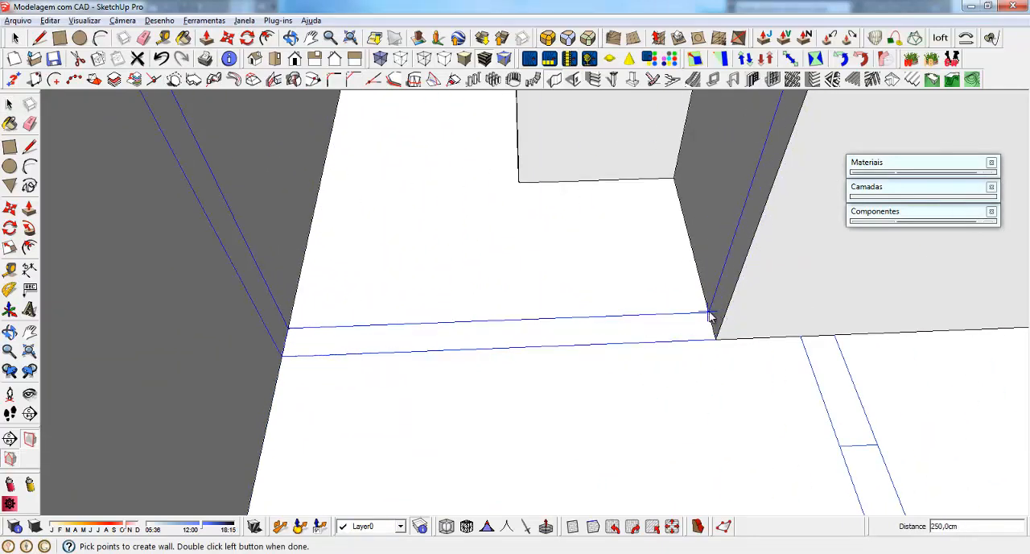
{"action": "double_click", "coordinate": [708, 312]}
Step: Build the L-shaped wall from the cross wall around the drawn corner to the opposite outer side wall, 20 cm thick and 253 cm high
{"action": "scroll", "coordinate": [379, 295], "scroll_direction": "down", "scroll_amount": 6}
{"action": "middle_click_drag", "start_coordinate": [432, 401], "coordinate": [427, 359]}
{"action": "left_click", "coordinate": [553, 79]}
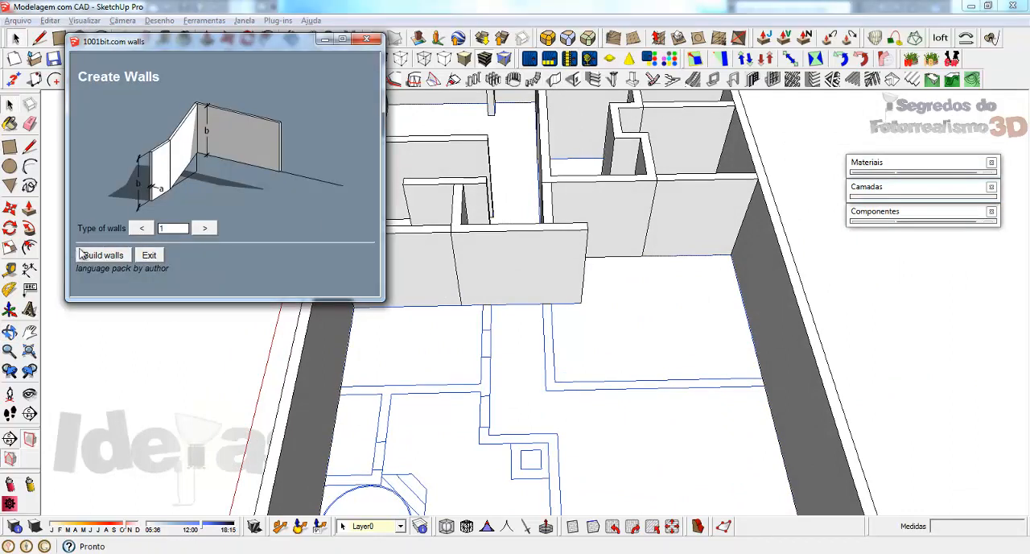
{"action": "left_click", "coordinate": [105, 365]}
{"action": "scroll", "coordinate": [523, 232], "scroll_direction": "up", "scroll_amount": 5}
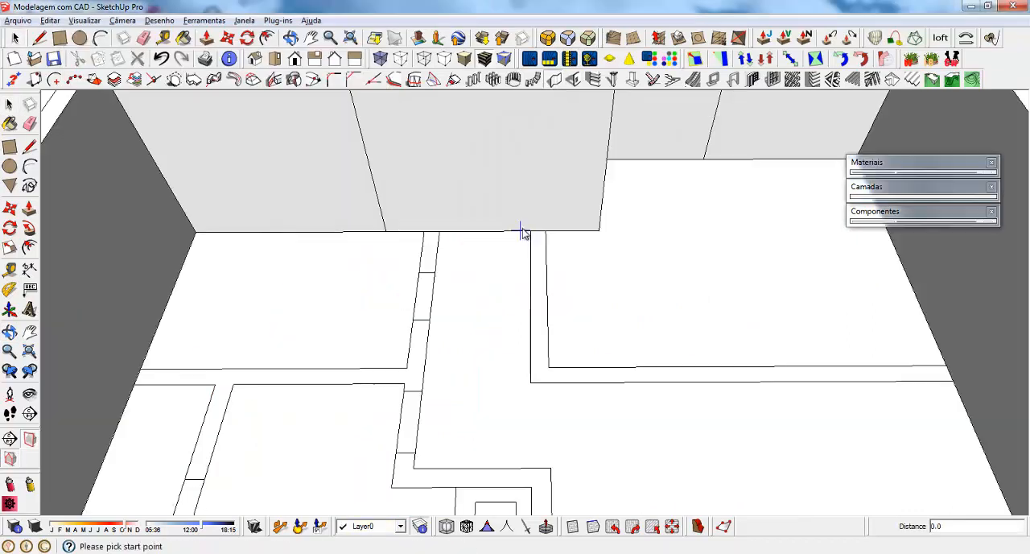
{"action": "left_click", "coordinate": [531, 233]}
{"action": "key", "text": "Escape"}
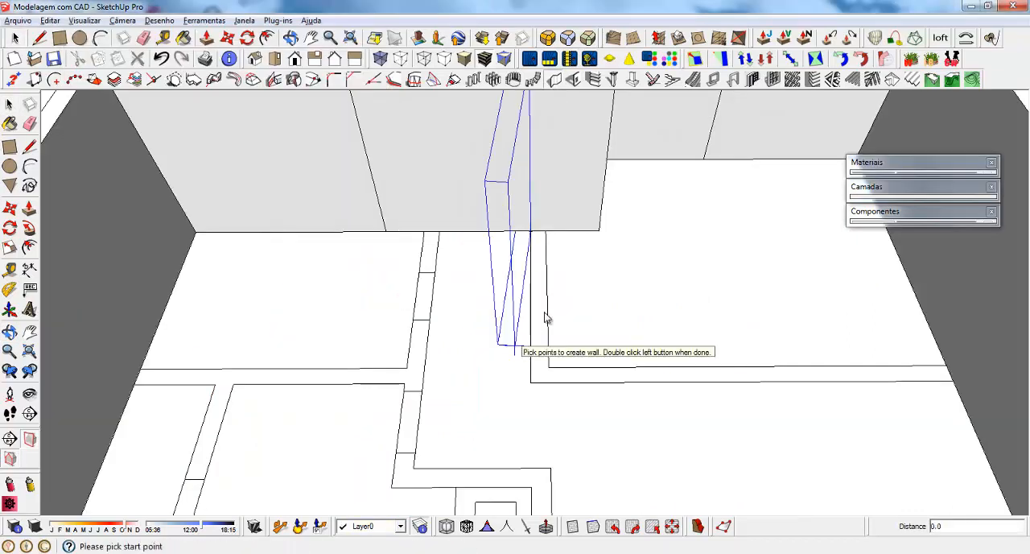
{"action": "left_click", "coordinate": [547, 234]}
{"action": "left_click", "coordinate": [549, 369]}
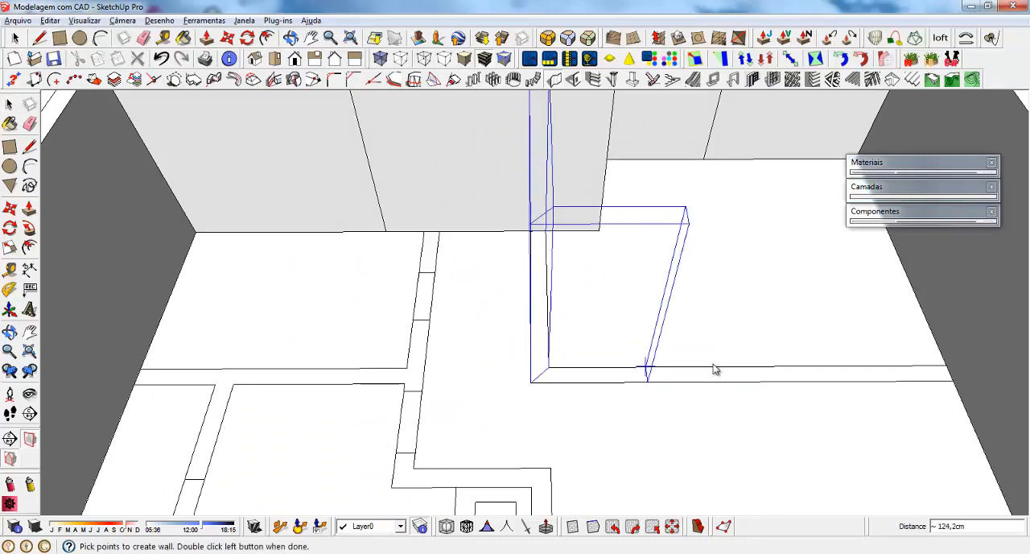
{"action": "double_click", "coordinate": [947, 366]}
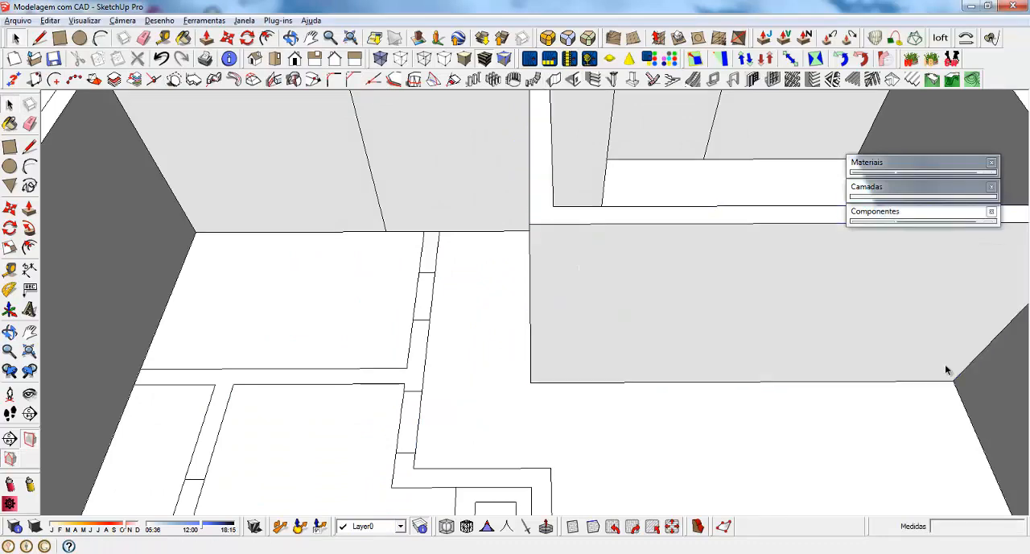
Step: Build the stepped wall from the cross wall around the drawn corners to the outer end wall, with 330 cm first and 280 cm last segments
{"action": "scroll", "coordinate": [786, 301], "scroll_direction": "down", "scroll_amount": 4}
{"action": "middle_click_drag", "start_coordinate": [782, 304], "coordinate": [644, 417]}
{"action": "scroll", "coordinate": [828, 430], "scroll_direction": "up", "scroll_amount": 2}
{"action": "middle_click_drag", "start_coordinate": [828, 428], "coordinate": [483, 330]}
{"action": "scroll", "coordinate": [389, 276], "scroll_direction": "up", "scroll_amount": 2}
{"action": "left_click", "coordinate": [554, 79]}
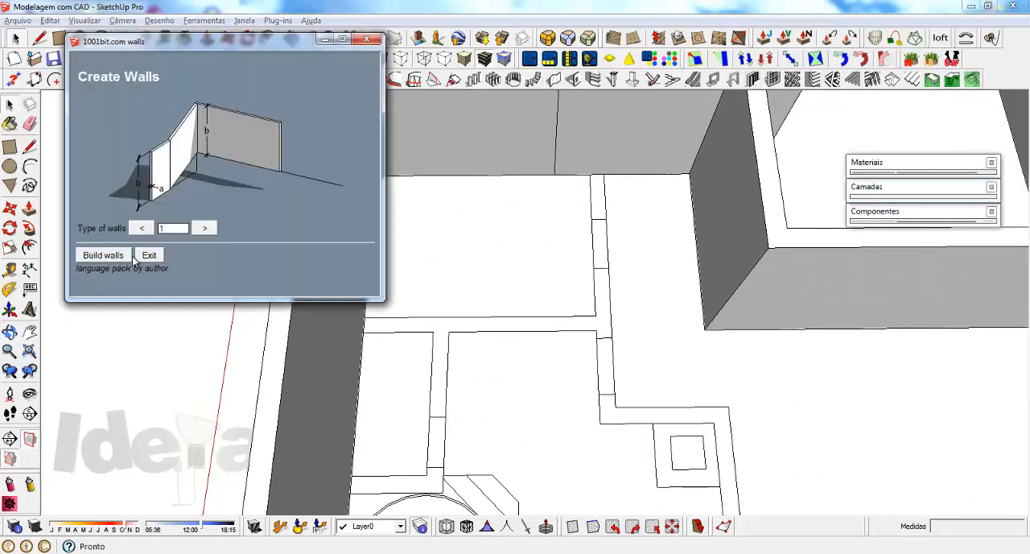
{"action": "left_click", "coordinate": [105, 365]}
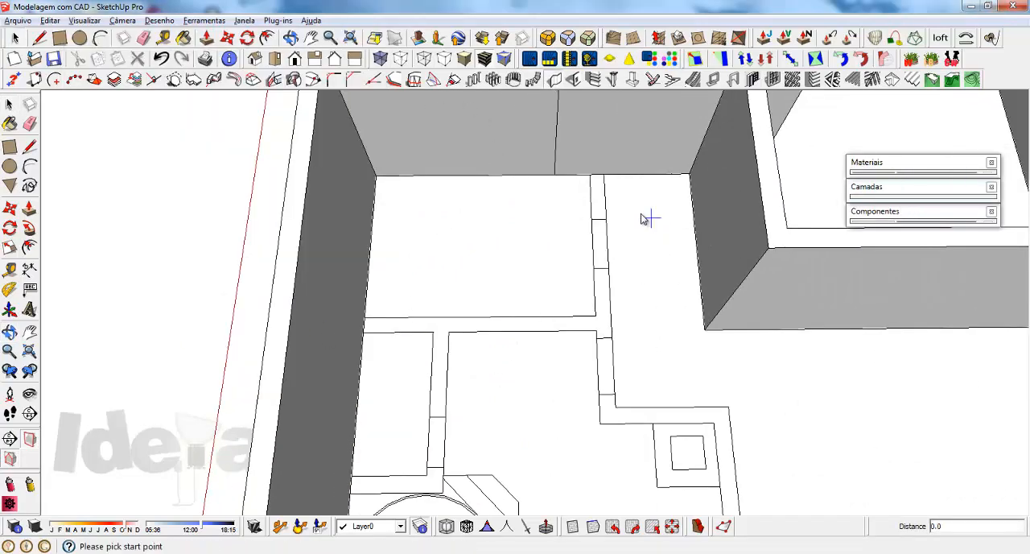
{"action": "left_click", "coordinate": [603, 177]}
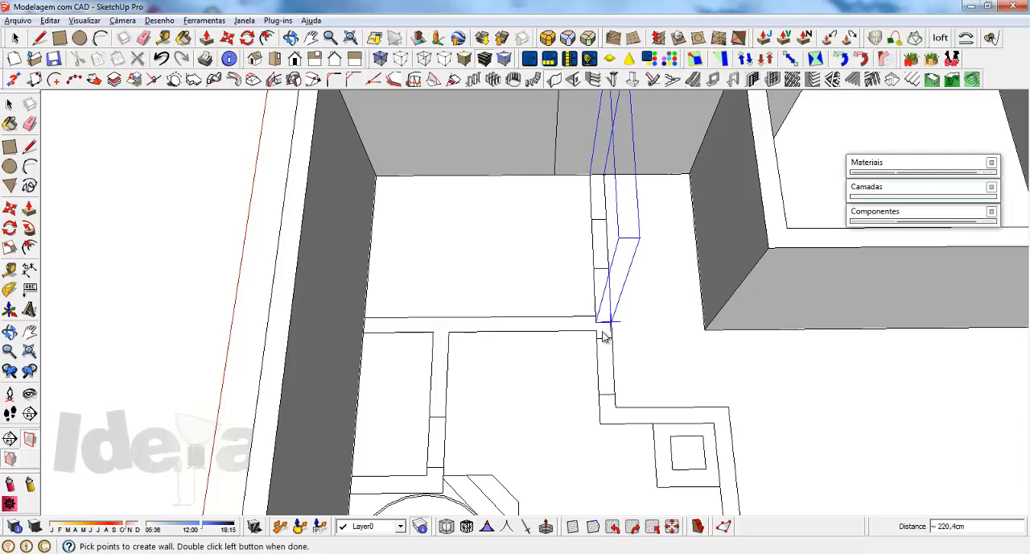
{"action": "left_click", "coordinate": [615, 412]}
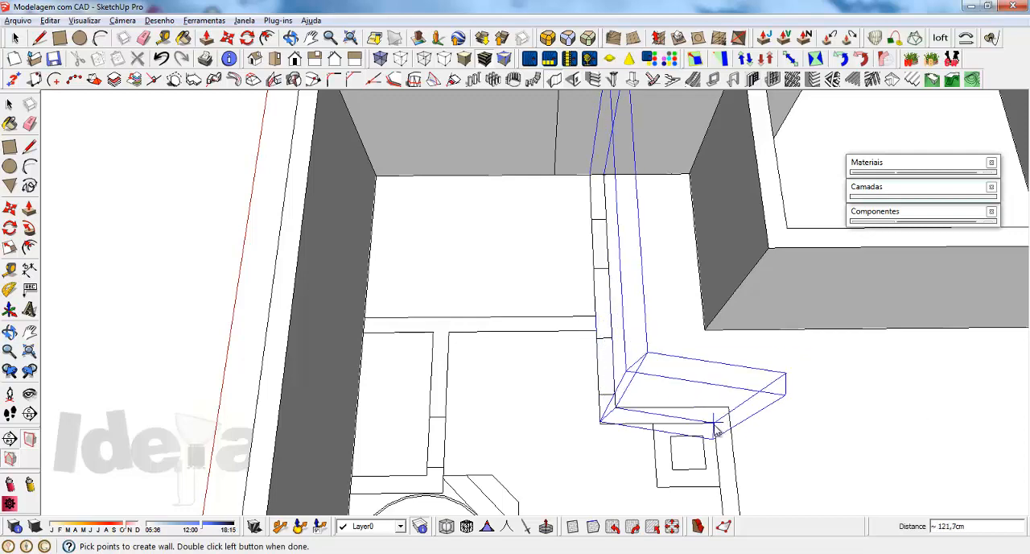
{"action": "middle_click_drag", "start_coordinate": [720, 478], "coordinate": [274, 325]}
{"action": "scroll", "coordinate": [345, 406], "scroll_direction": "up", "scroll_amount": 4}
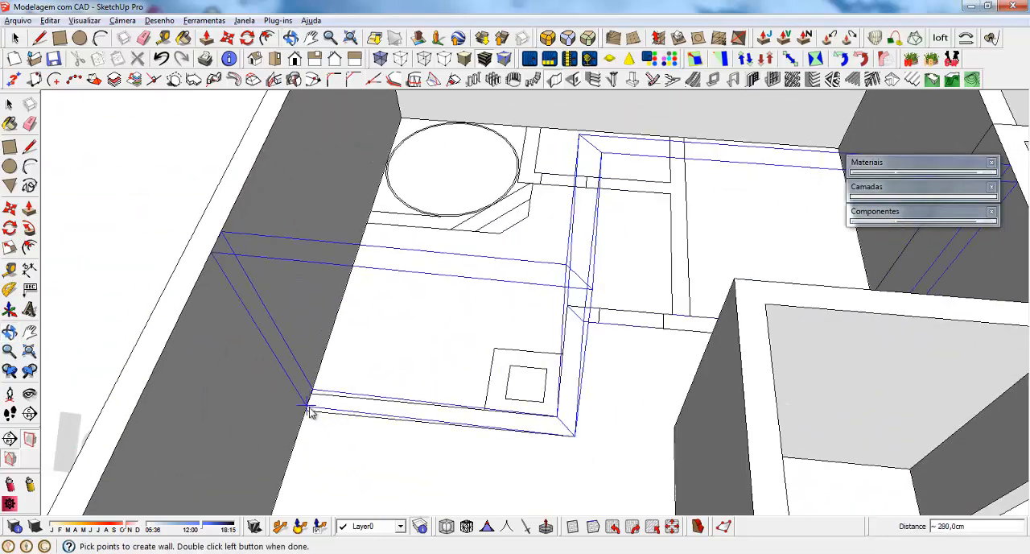
{"action": "scroll", "coordinate": [309, 412], "scroll_direction": "up", "scroll_amount": 5}
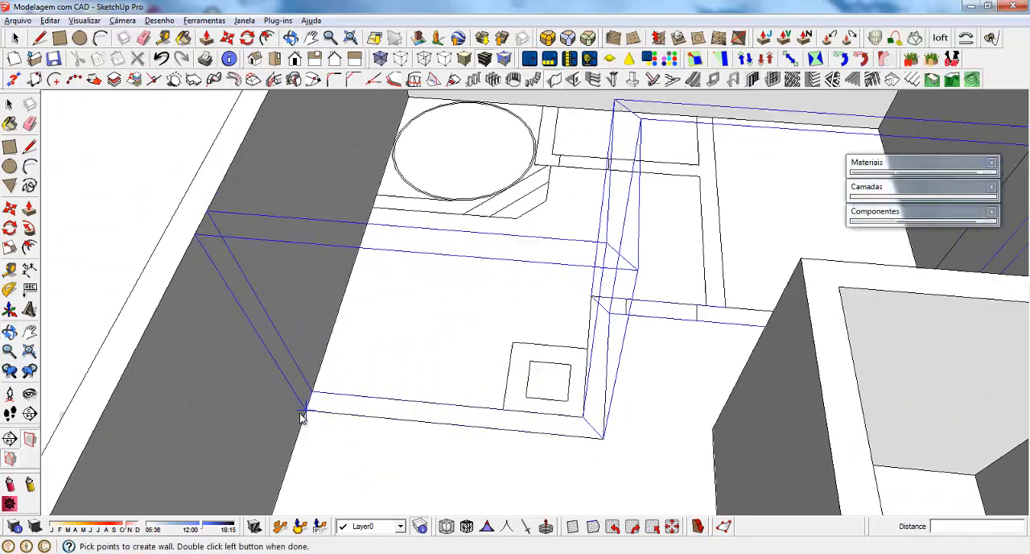
{"action": "left_click", "coordinate": [318, 406]}
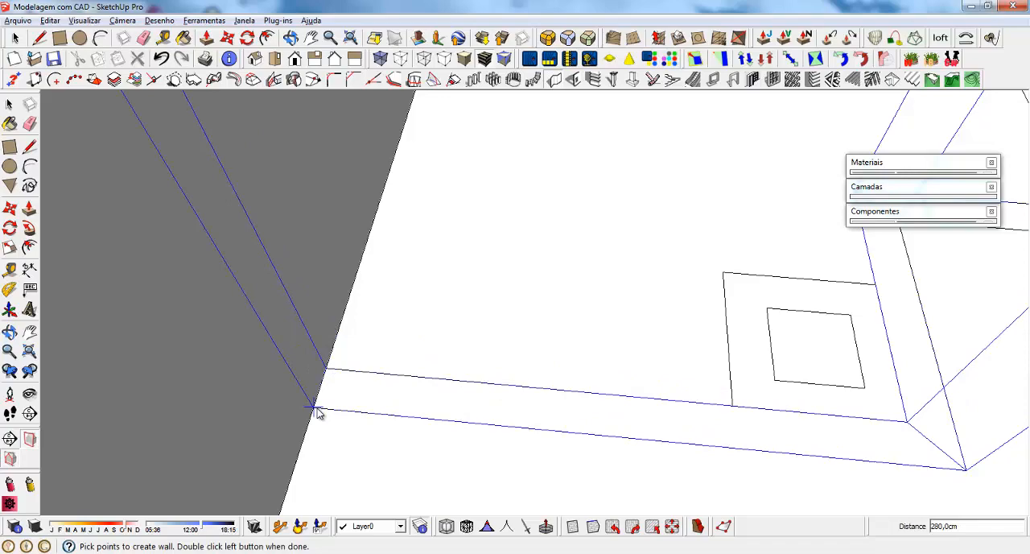
{"action": "double_click", "coordinate": [314, 407]}
Step: Build the straight cross wall from the outer side wall to the stepped wall along the drawn lines, 20 cm thick and 253 cm high
{"action": "scroll", "coordinate": [319, 412], "scroll_direction": "down", "scroll_amount": 8}
{"action": "middle_click_drag", "start_coordinate": [370, 366], "coordinate": [669, 437]}
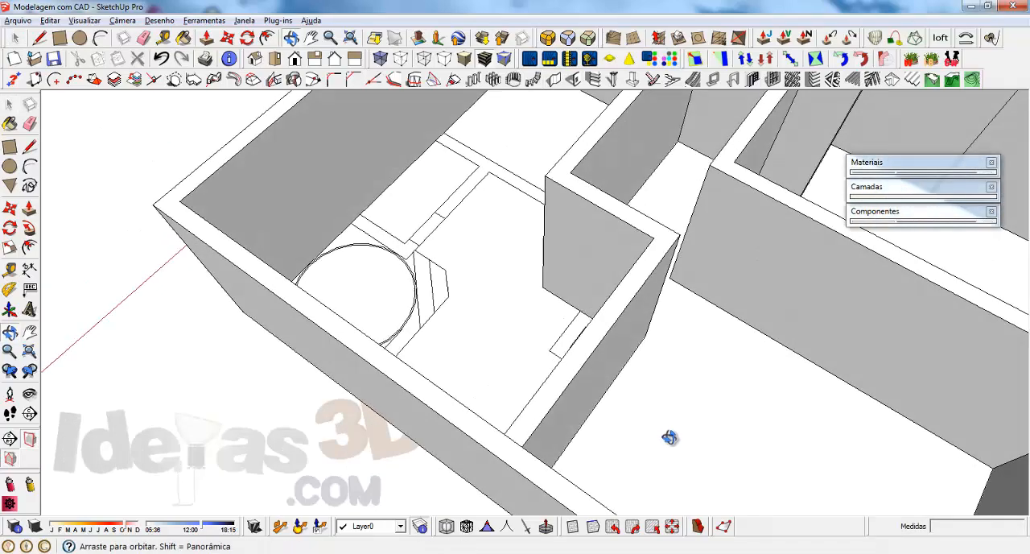
{"action": "scroll", "coordinate": [397, 284], "scroll_direction": "up", "scroll_amount": 10}
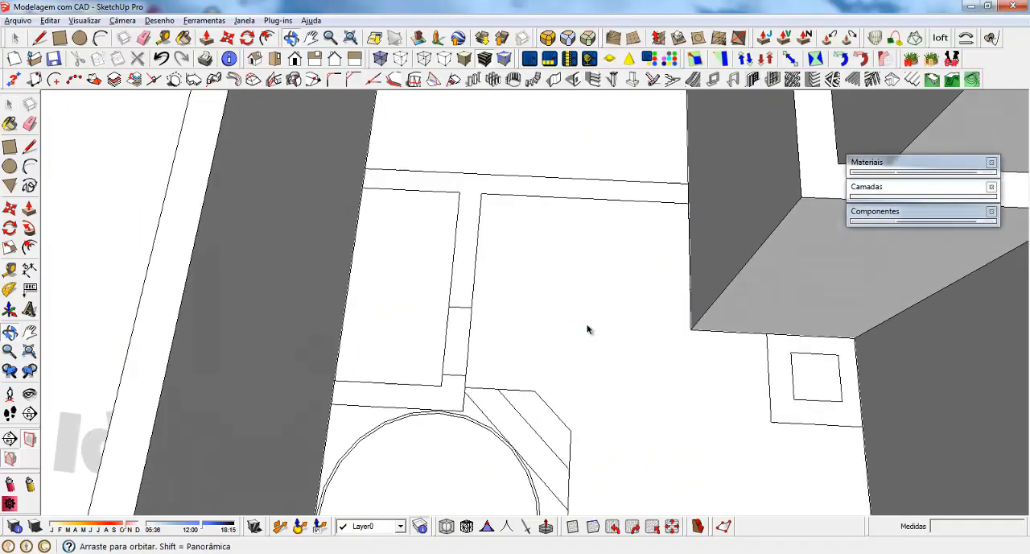
{"action": "left_click", "coordinate": [534, 80]}
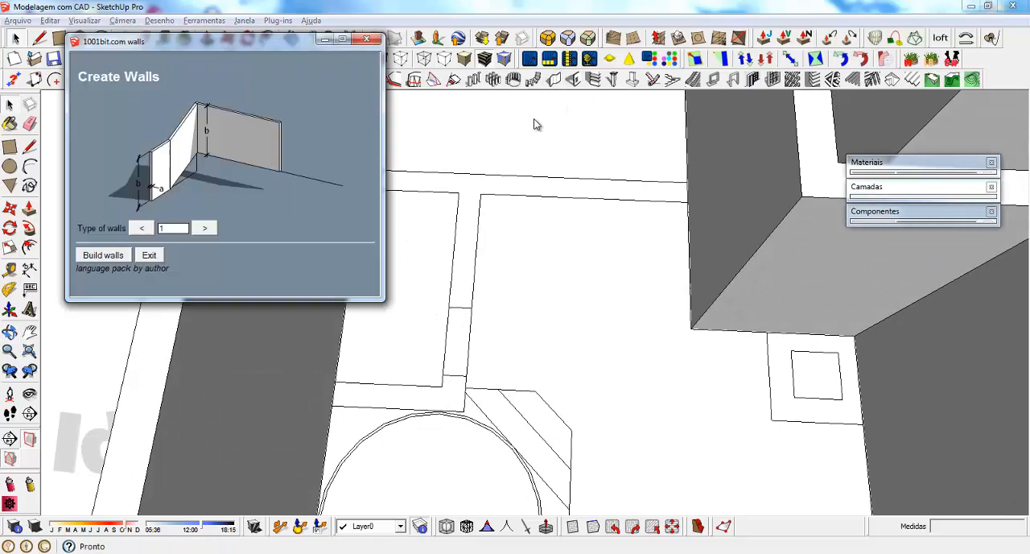
{"action": "left_click", "coordinate": [103, 255]}
{"action": "left_click", "coordinate": [103, 363]}
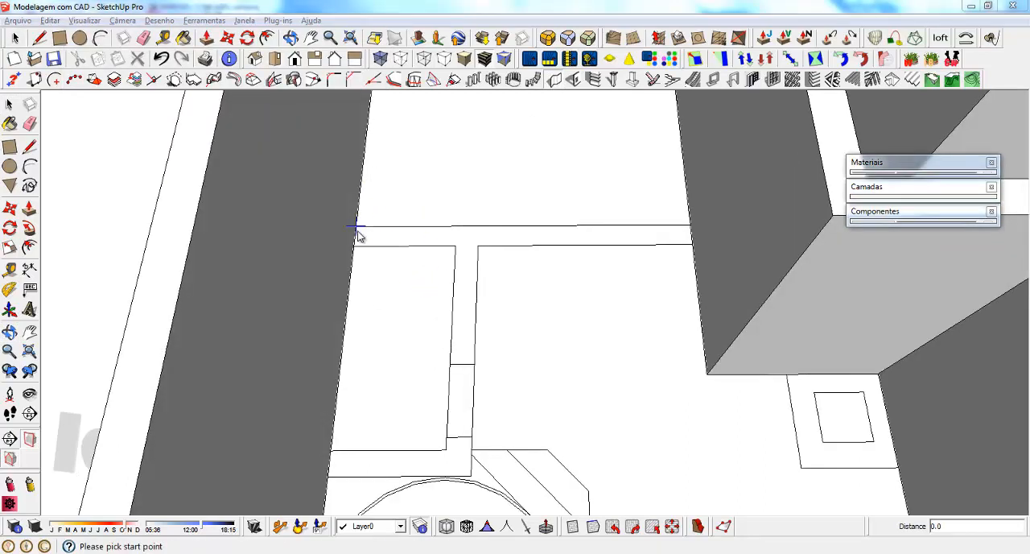
{"action": "left_click", "coordinate": [357, 230]}
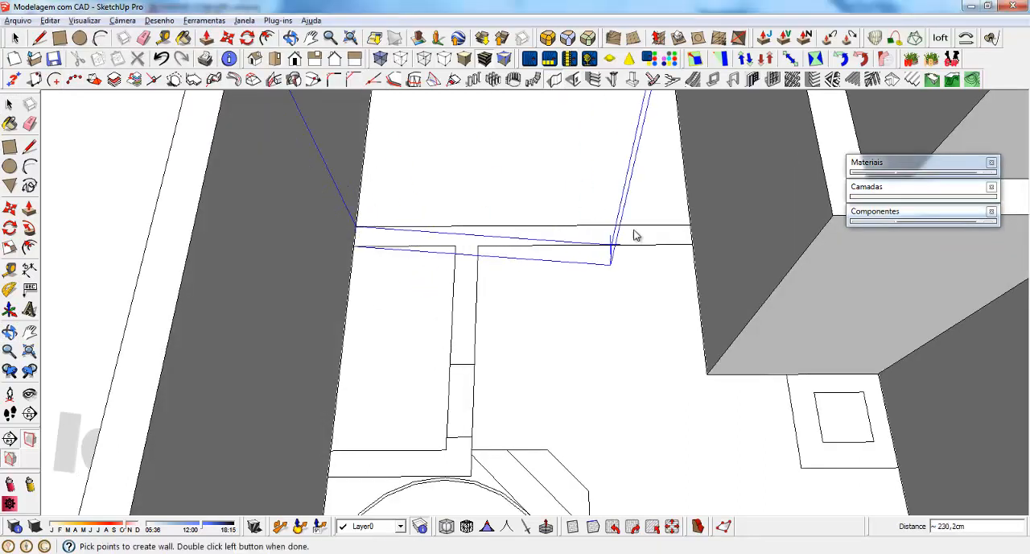
{"action": "double_click", "coordinate": [692, 229]}
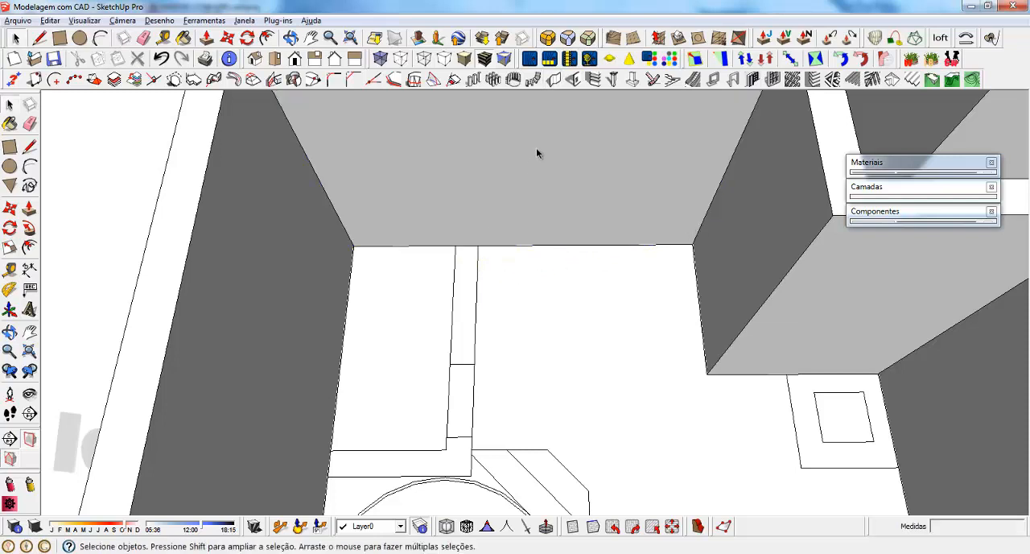
Step: Enclose the small room beside the drawn circle with an L-shaped wall ending at the outer side wall, 20 cm thick and 253 cm high
{"action": "left_click", "coordinate": [574, 80]}
{"action": "left_click", "coordinate": [104, 255]}
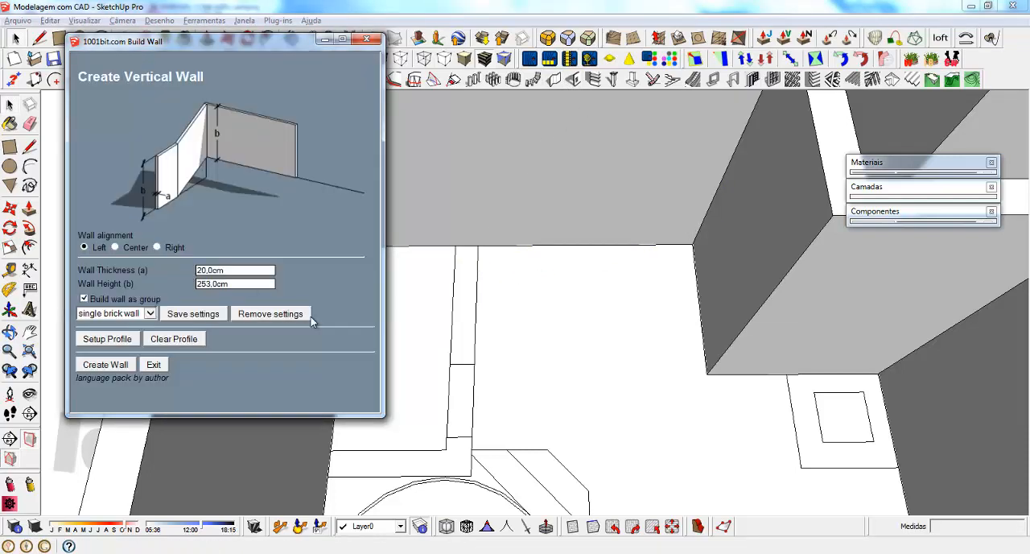
{"action": "left_click", "coordinate": [106, 365]}
{"action": "left_click", "coordinate": [478, 245]}
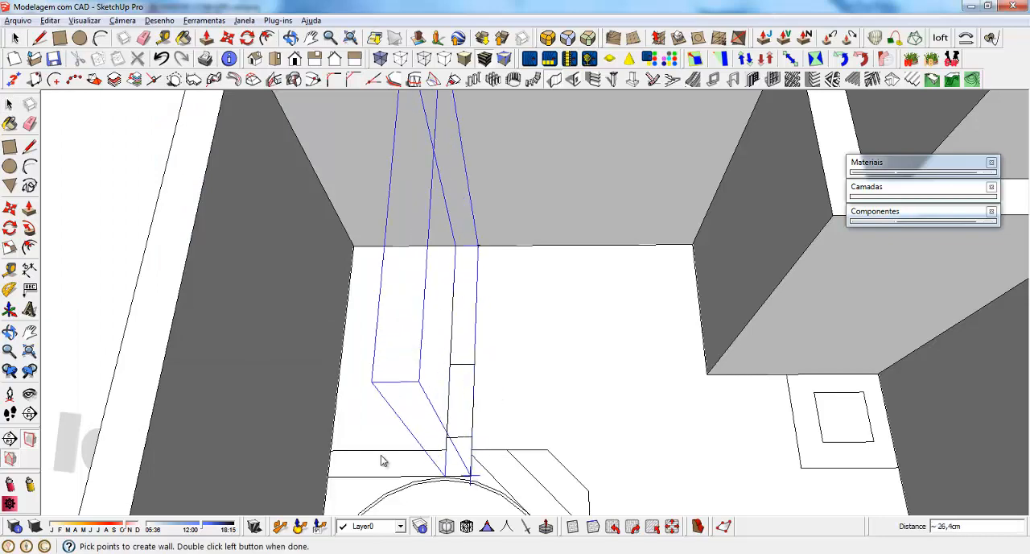
{"action": "double_click", "coordinate": [329, 481]}
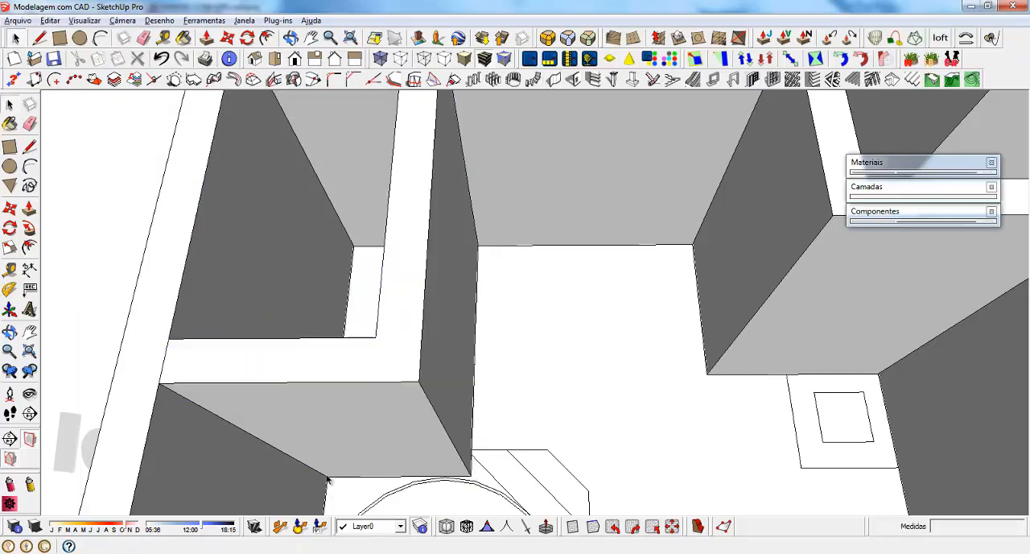
Step: Examine the circle and angled steps drawn in the corner room, and the wall layout of the whole floor plan
{"action": "scroll", "coordinate": [494, 279], "scroll_direction": "down", "scroll_amount": 2}
{"action": "middle_click_drag", "start_coordinate": [499, 281], "coordinate": [302, 386]}
{"action": "scroll", "coordinate": [736, 263], "scroll_direction": "down", "scroll_amount": 3}
{"action": "scroll", "coordinate": [414, 354], "scroll_direction": "up", "scroll_amount": 4}
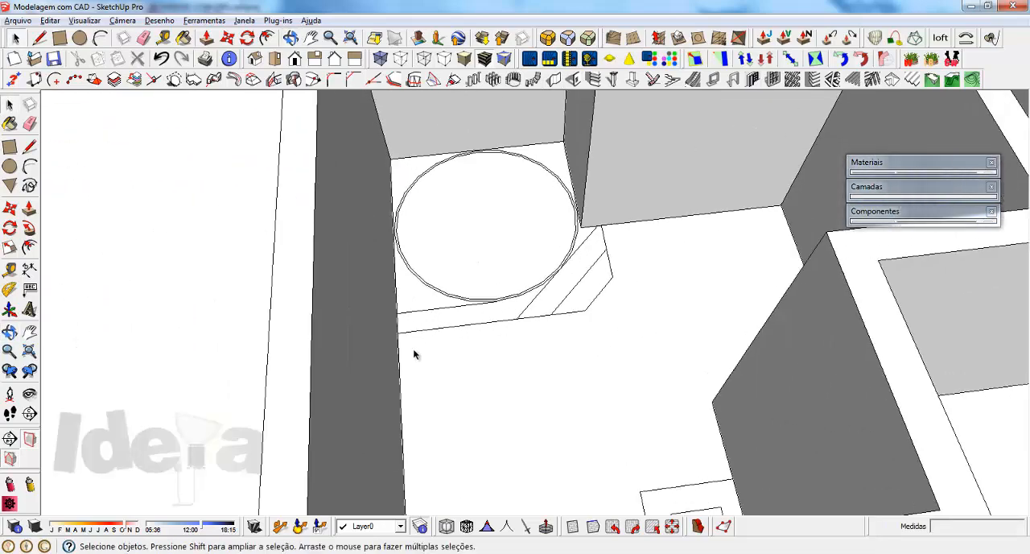
{"action": "scroll", "coordinate": [415, 354], "scroll_direction": "up", "scroll_amount": 2}
{"action": "middle_click_drag", "start_coordinate": [481, 342], "coordinate": [379, 292]}
{"action": "scroll", "coordinate": [494, 309], "scroll_direction": "up", "scroll_amount": 1}
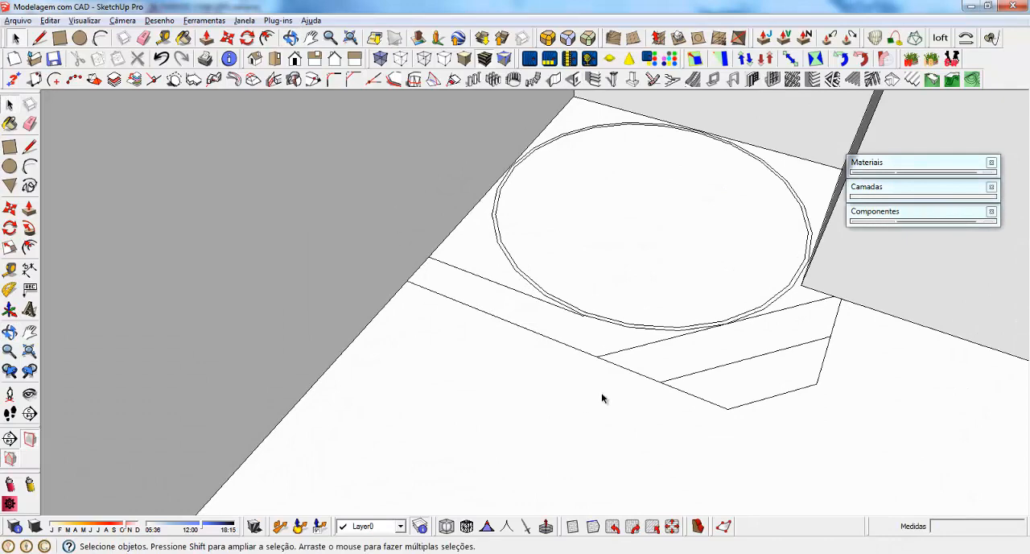
{"action": "scroll", "coordinate": [447, 330], "scroll_direction": "down", "scroll_amount": 2}
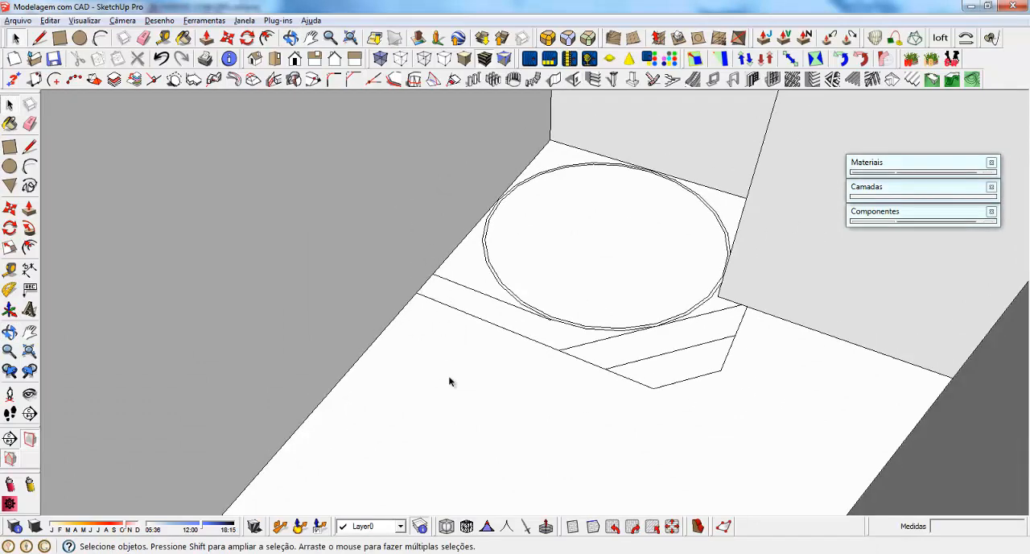
{"action": "scroll", "coordinate": [449, 346], "scroll_direction": "down", "scroll_amount": 2}
{"action": "middle_click_drag", "start_coordinate": [449, 345], "coordinate": [650, 326]}
{"action": "scroll", "coordinate": [467, 262], "scroll_direction": "up", "scroll_amount": 2}
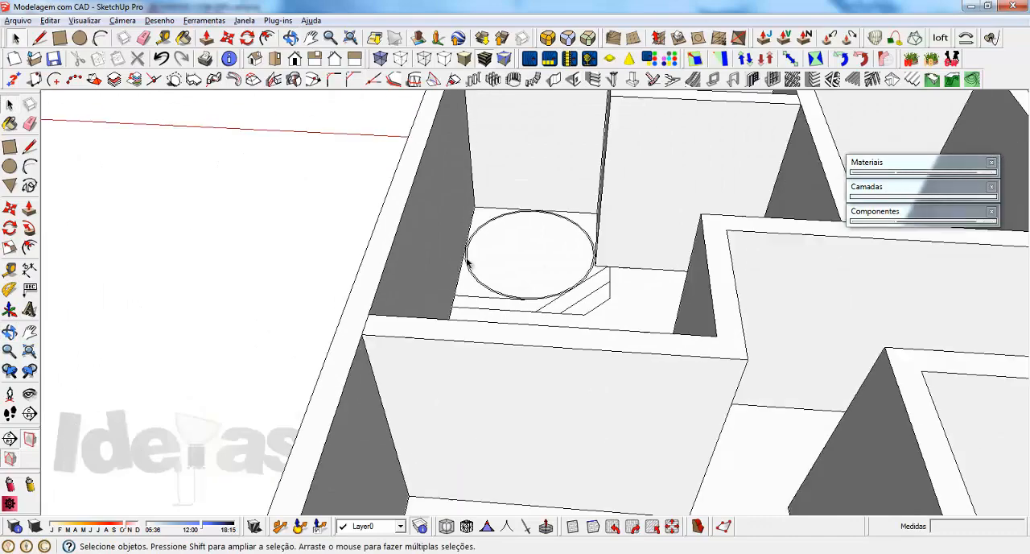
{"action": "scroll", "coordinate": [466, 262], "scroll_direction": "down", "scroll_amount": 1}
{"action": "scroll", "coordinate": [420, 249], "scroll_direction": "down", "scroll_amount": 6}
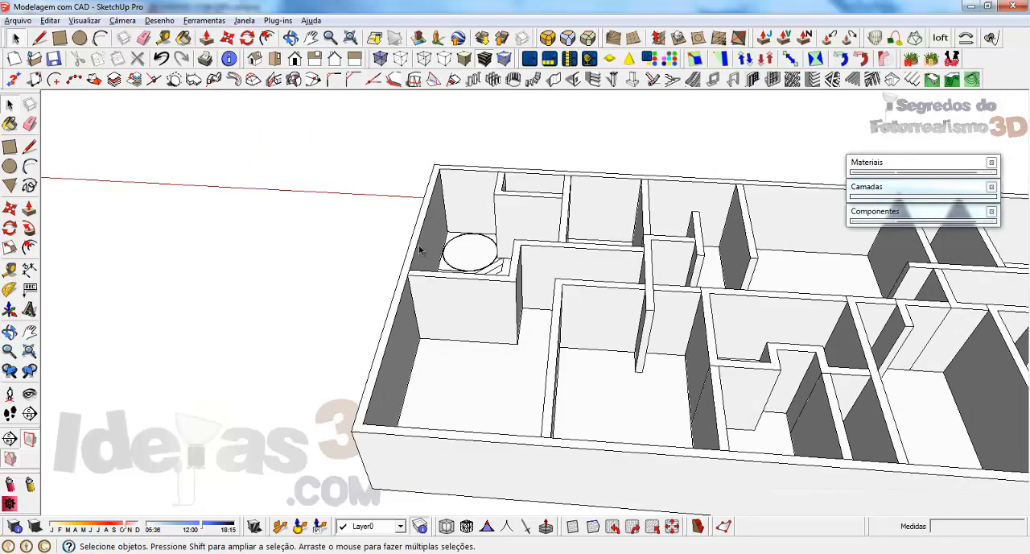
{"action": "middle_click_drag", "start_coordinate": [420, 233], "coordinate": [869, 335]}
{"action": "scroll", "coordinate": [671, 143], "scroll_direction": "up", "scroll_amount": 3}
{"action": "scroll", "coordinate": [518, 359], "scroll_direction": "down", "scroll_amount": 7}
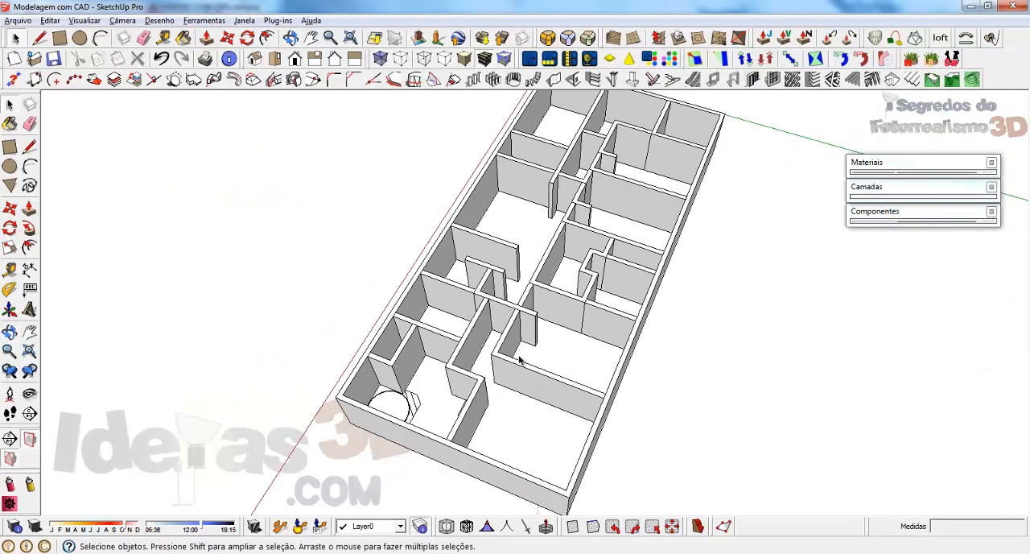
Step: Build the thin partition wall along the drawn lines in the narrow room, 253 cm high and about 240 cm long
{"action": "scroll", "coordinate": [593, 201], "scroll_direction": "up", "scroll_amount": 3}
{"action": "scroll", "coordinate": [596, 199], "scroll_direction": "up", "scroll_amount": 6}
{"action": "middle_click_drag", "start_coordinate": [604, 202], "coordinate": [684, 310]}
{"action": "scroll", "coordinate": [563, 368], "scroll_direction": "down", "scroll_amount": 3}
{"action": "middle_click_drag", "start_coordinate": [631, 269], "coordinate": [645, 311]}
{"action": "scroll", "coordinate": [642, 287], "scroll_direction": "up", "scroll_amount": 2}
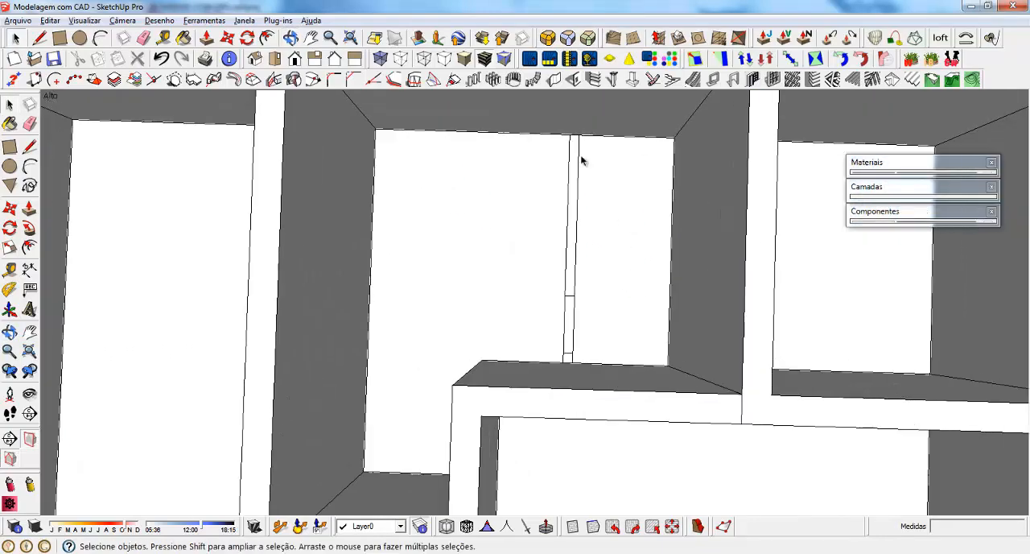
{"action": "left_click", "coordinate": [555, 80]}
{"action": "left_click", "coordinate": [102, 258]}
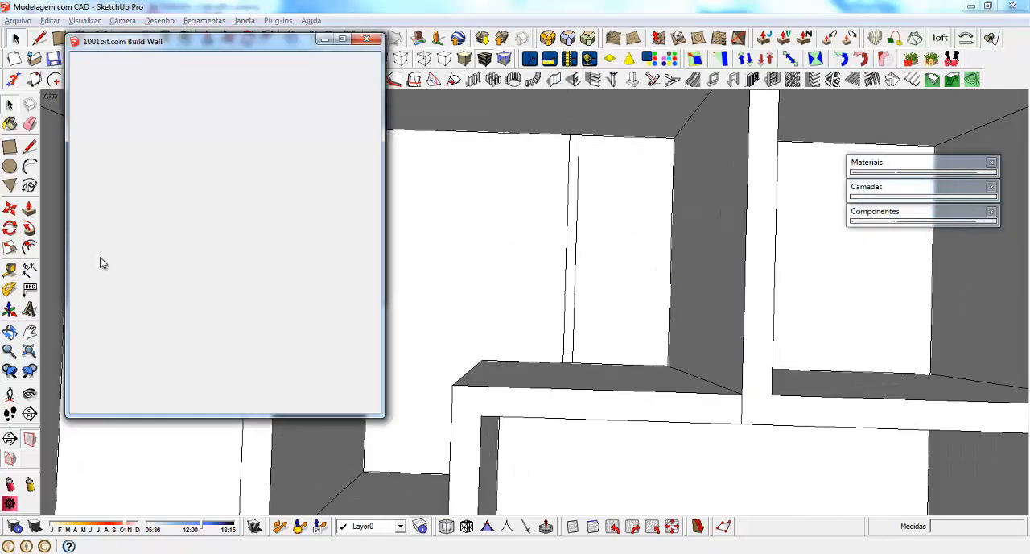
{"action": "left_click_drag", "start_coordinate": [229, 275], "coordinate": [175, 279]}
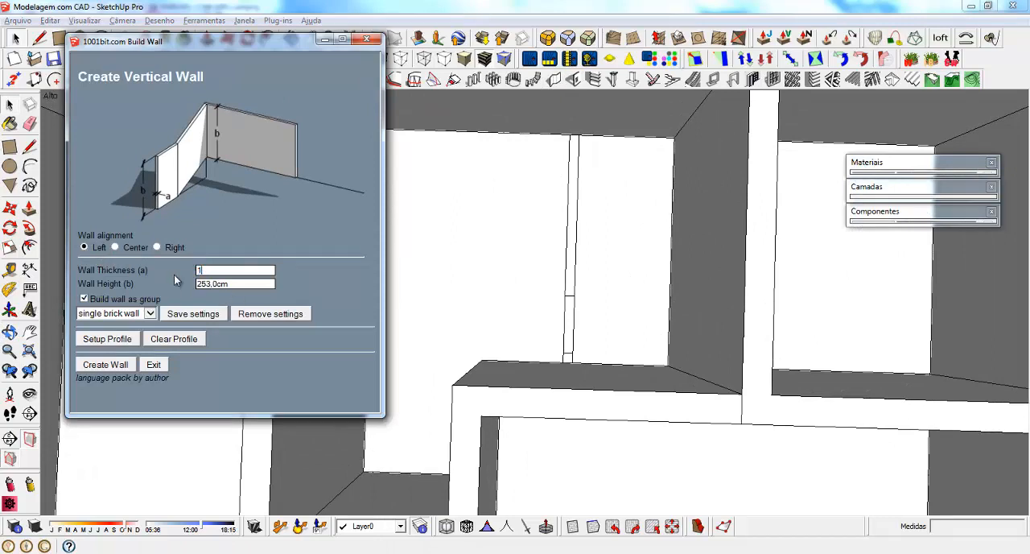
{"action": "left_click", "coordinate": [112, 366]}
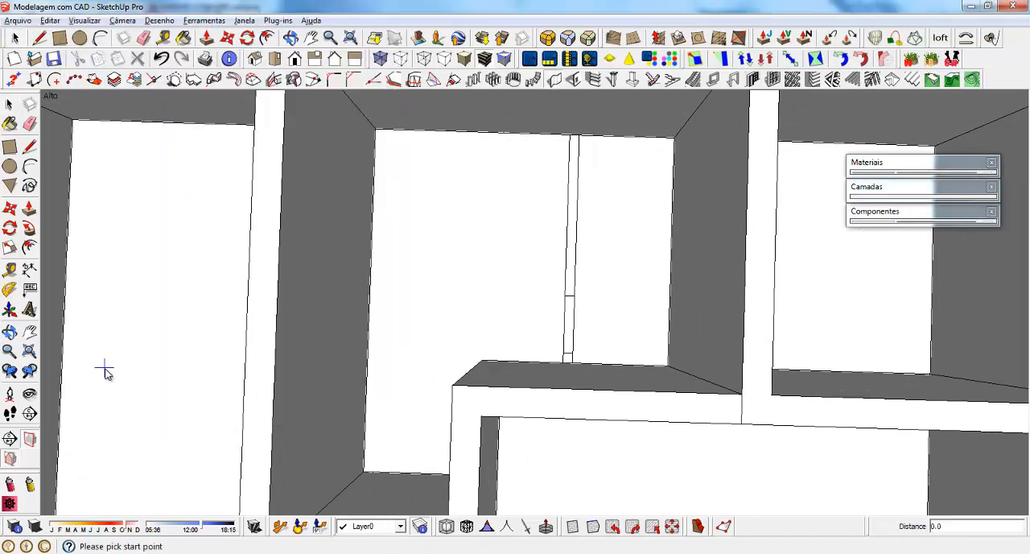
{"action": "left_click", "coordinate": [579, 137]}
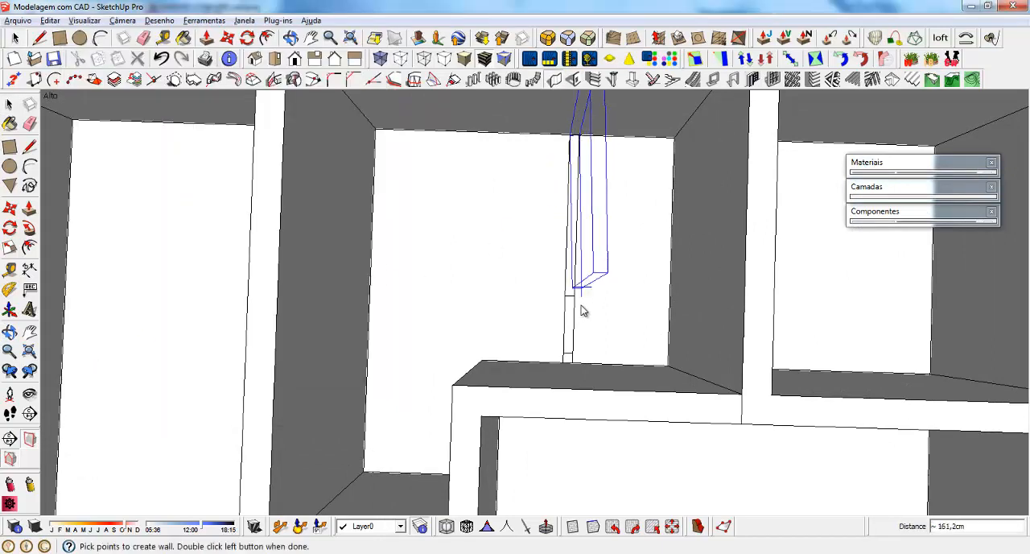
{"action": "double_click", "coordinate": [571, 365]}
Step: Examine the complete wall model from several angles, together with the flat floor plan behind it
{"action": "middle_click_drag", "start_coordinate": [504, 352], "coordinate": [784, 175]}
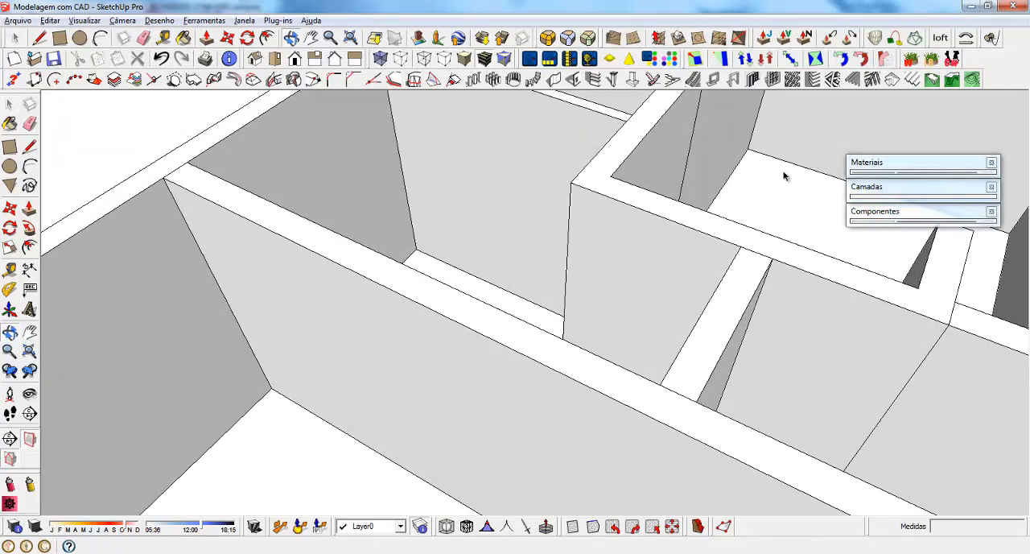
{"action": "scroll", "coordinate": [431, 278], "scroll_direction": "down", "scroll_amount": 2}
{"action": "scroll", "coordinate": [450, 234], "scroll_direction": "down", "scroll_amount": 8}
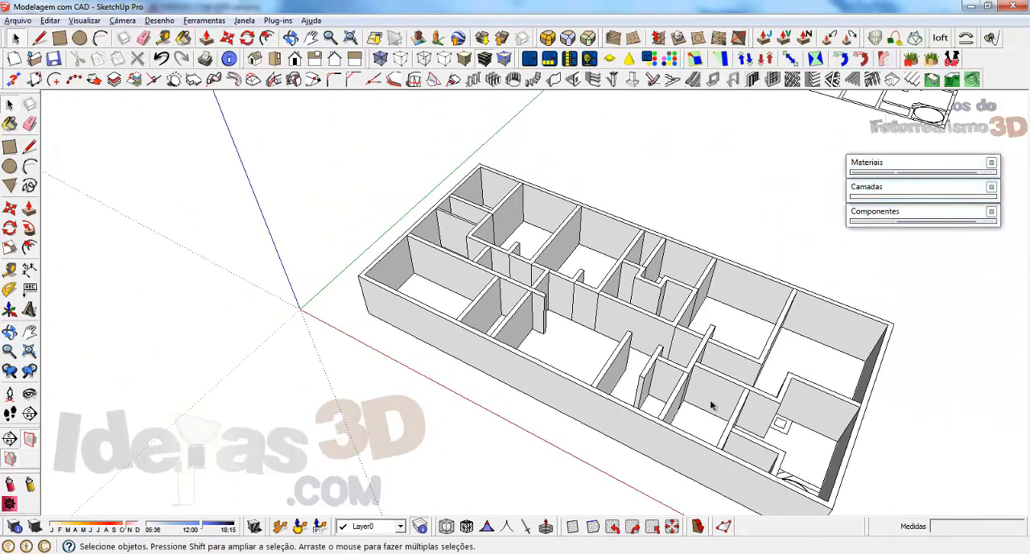
{"action": "scroll", "coordinate": [712, 400], "scroll_direction": "down", "scroll_amount": 4}
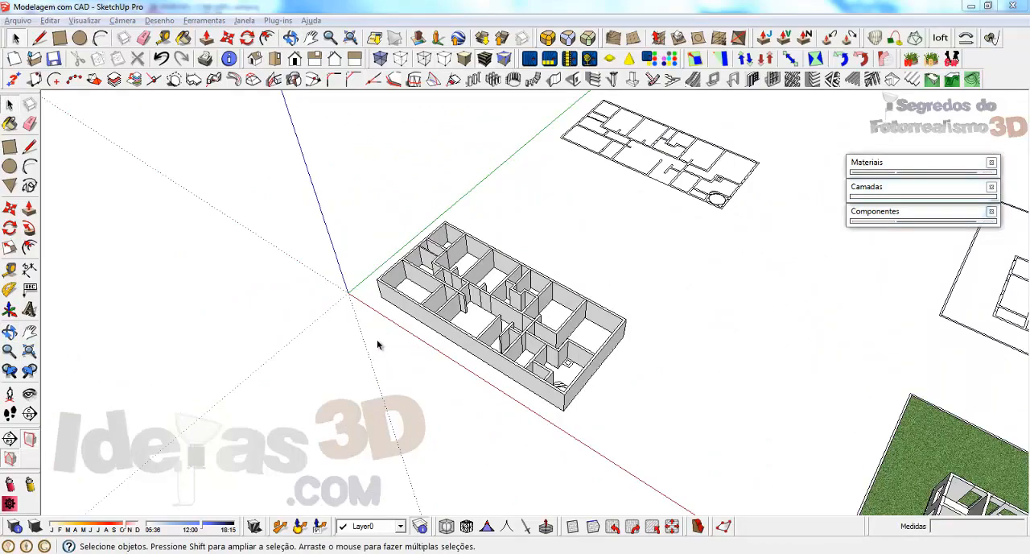
{"action": "middle_click_drag", "start_coordinate": [378, 344], "coordinate": [561, 308]}
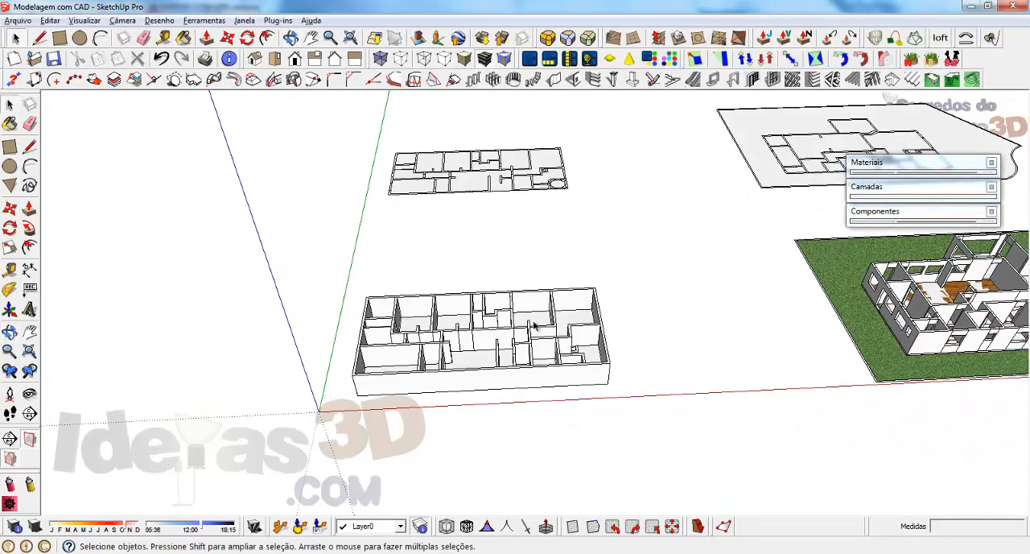
{"action": "scroll", "coordinate": [424, 404], "scroll_direction": "up", "scroll_amount": 5}
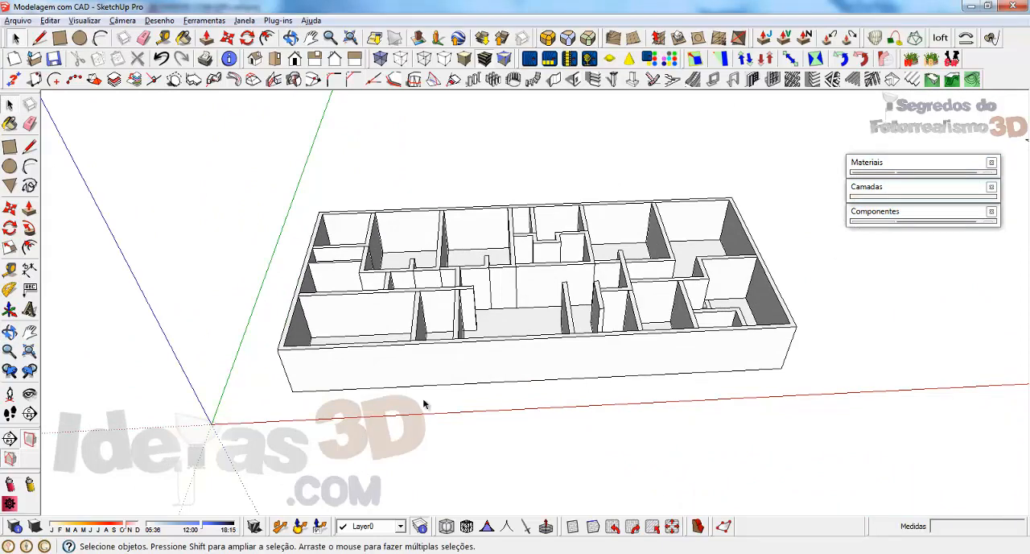
{"action": "scroll", "coordinate": [424, 404], "scroll_direction": "down", "scroll_amount": 6}
{"action": "scroll", "coordinate": [418, 164], "scroll_direction": "up", "scroll_amount": 3}
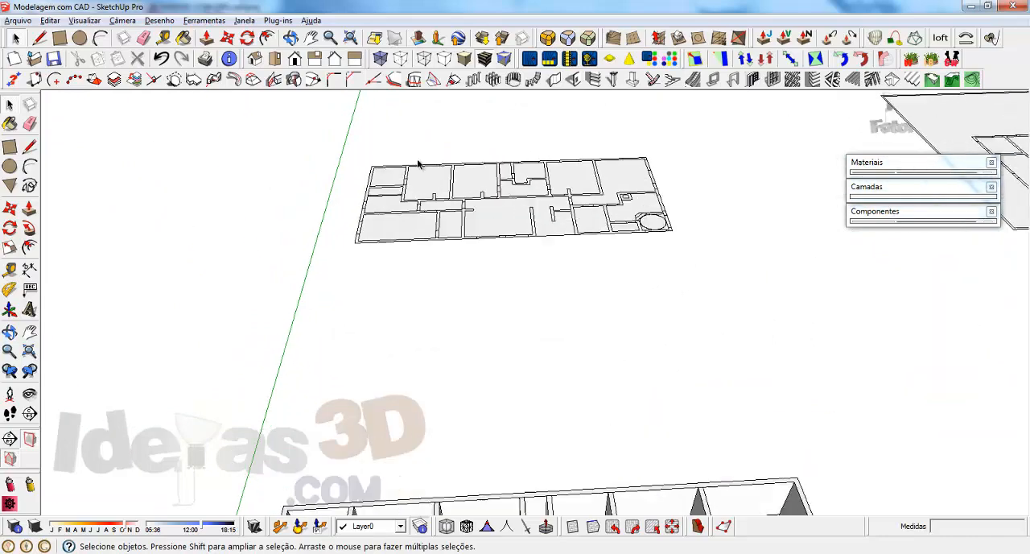
Step: Examine the flat floor plan copy, from the whole layout to the rooms at its outer corner beside the green axis
{"action": "scroll", "coordinate": [418, 164], "scroll_direction": "up", "scroll_amount": 2}
{"action": "middle_click_drag", "start_coordinate": [478, 188], "coordinate": [501, 292]}
{"action": "scroll", "coordinate": [527, 213], "scroll_direction": "down", "scroll_amount": 2}
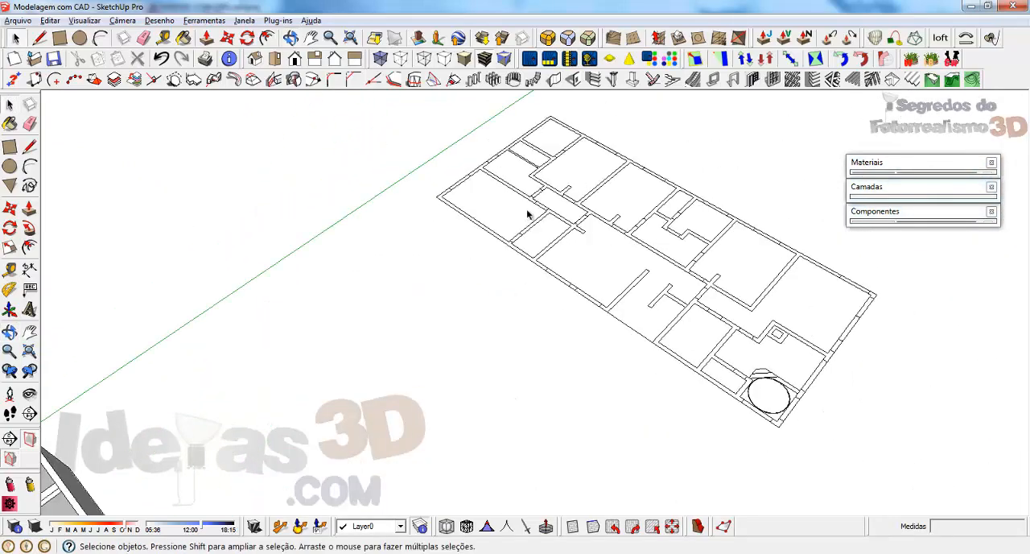
{"action": "scroll", "coordinate": [528, 214], "scroll_direction": "down", "scroll_amount": 2}
{"action": "scroll", "coordinate": [758, 274], "scroll_direction": "up", "scroll_amount": 4}
{"action": "scroll", "coordinate": [677, 259], "scroll_direction": "down", "scroll_amount": 2}
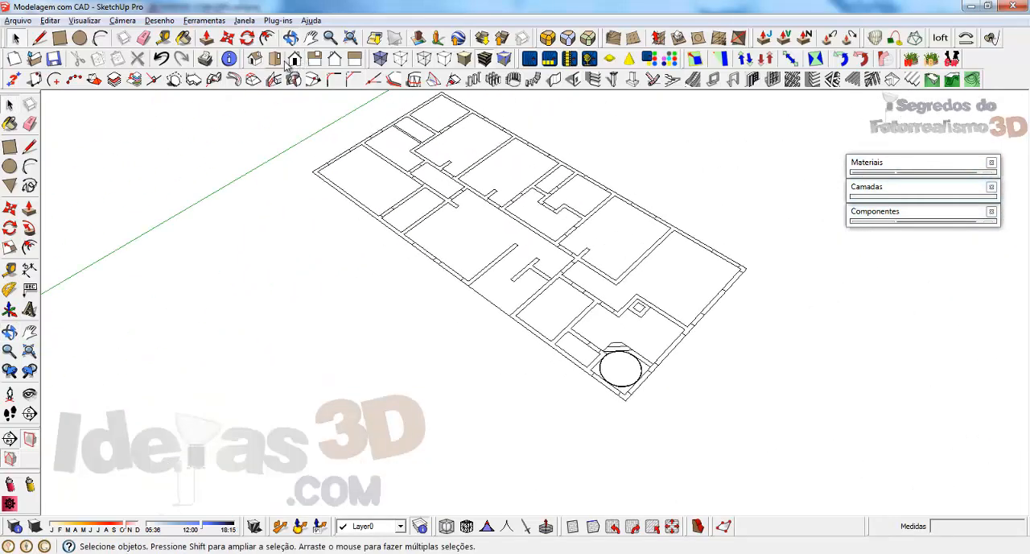
{"action": "left_click", "coordinate": [310, 37]}
{"action": "left_click_drag", "start_coordinate": [462, 210], "coordinate": [433, 285]}
{"action": "middle_click_drag", "start_coordinate": [636, 346], "coordinate": [652, 332]}
{"action": "scroll", "coordinate": [253, 200], "scroll_direction": "up", "scroll_amount": 5}
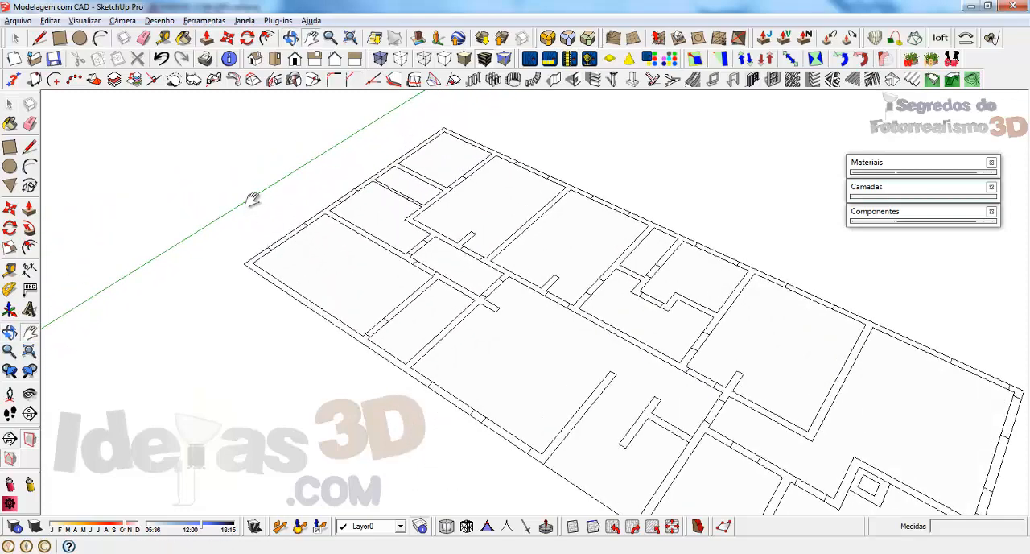
{"action": "left_click_drag", "start_coordinate": [340, 262], "coordinate": [451, 257]}
{"action": "scroll", "coordinate": [441, 256], "scroll_direction": "up", "scroll_amount": 2}
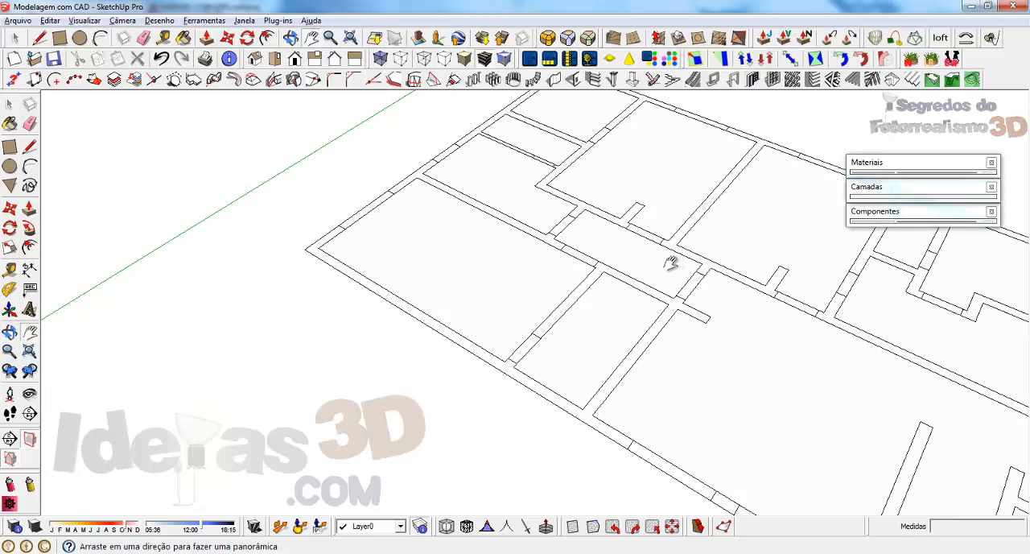
{"action": "left_click_drag", "start_coordinate": [671, 264], "coordinate": [572, 263]}
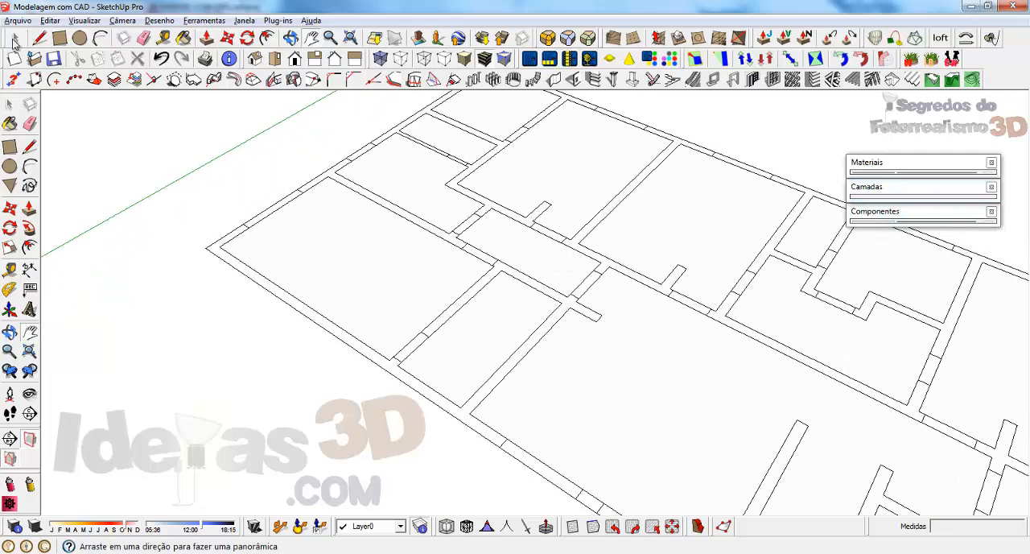
{"action": "left_click", "coordinate": [14, 39]}
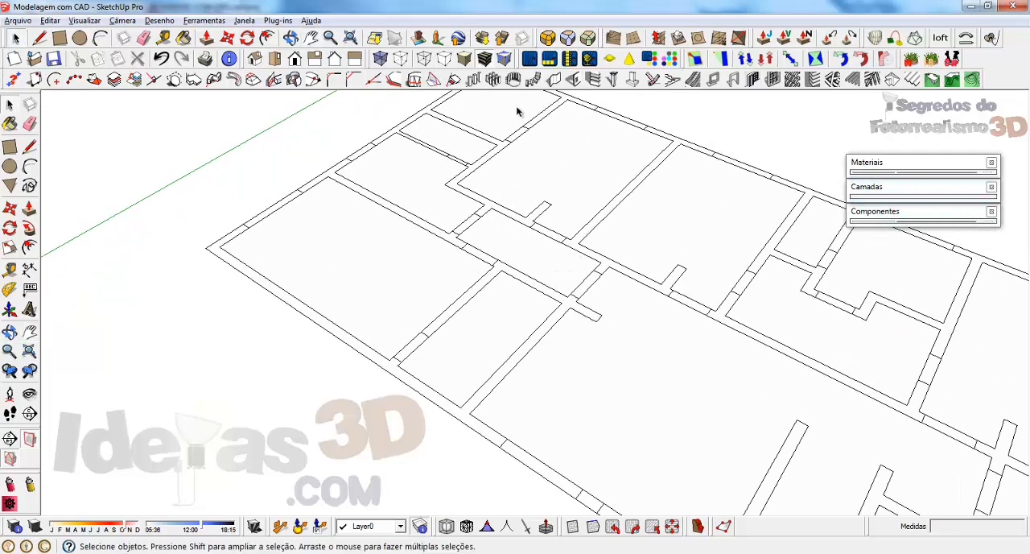
Step: Start a vertical wall 20 cm thick and 253 cm high at the flat plan's outer corner, with a 320 cm first segment
{"action": "left_click", "coordinate": [554, 83]}
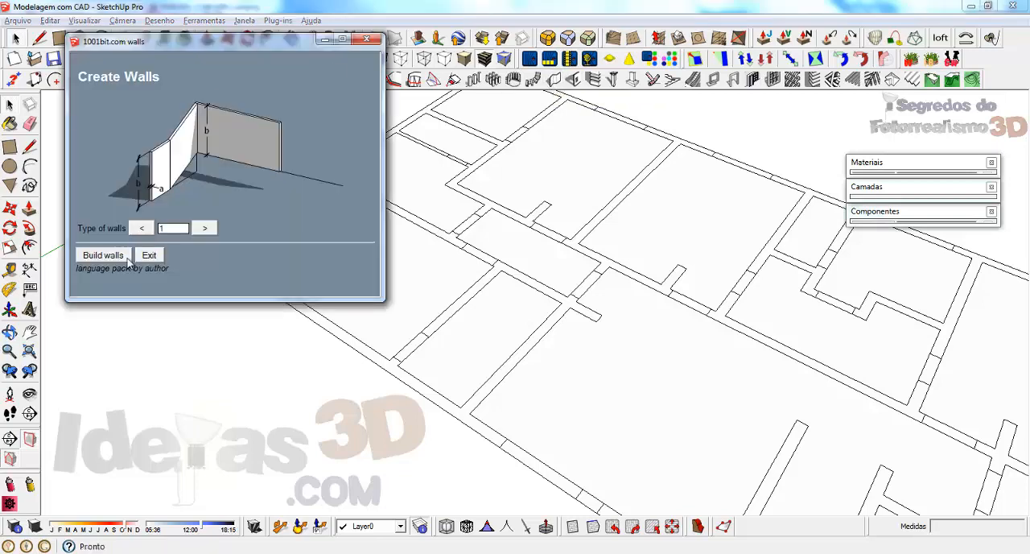
{"action": "left_click", "coordinate": [101, 260]}
{"action": "double_click", "coordinate": [240, 272]}
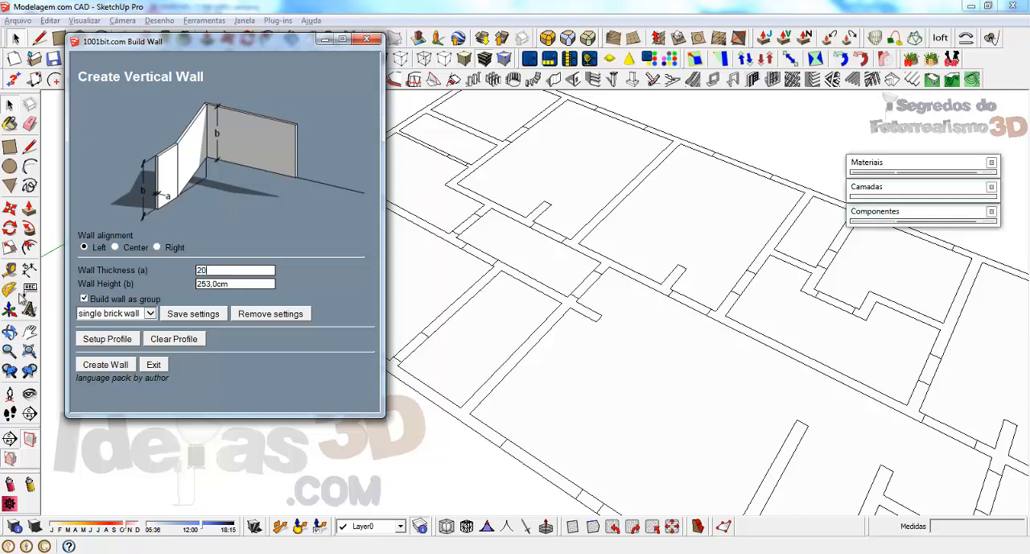
{"action": "left_click", "coordinate": [100, 366]}
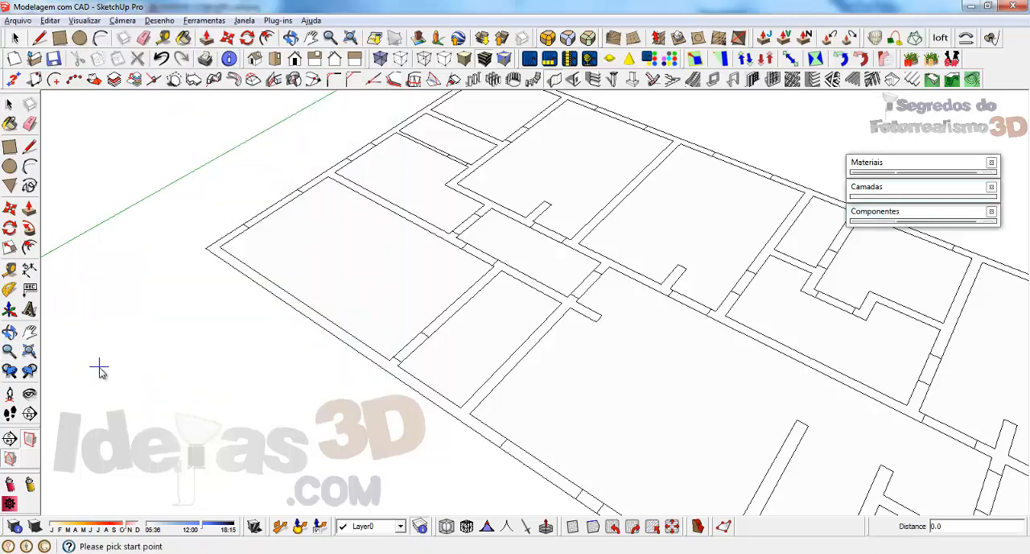
{"action": "left_click", "coordinate": [207, 248]}
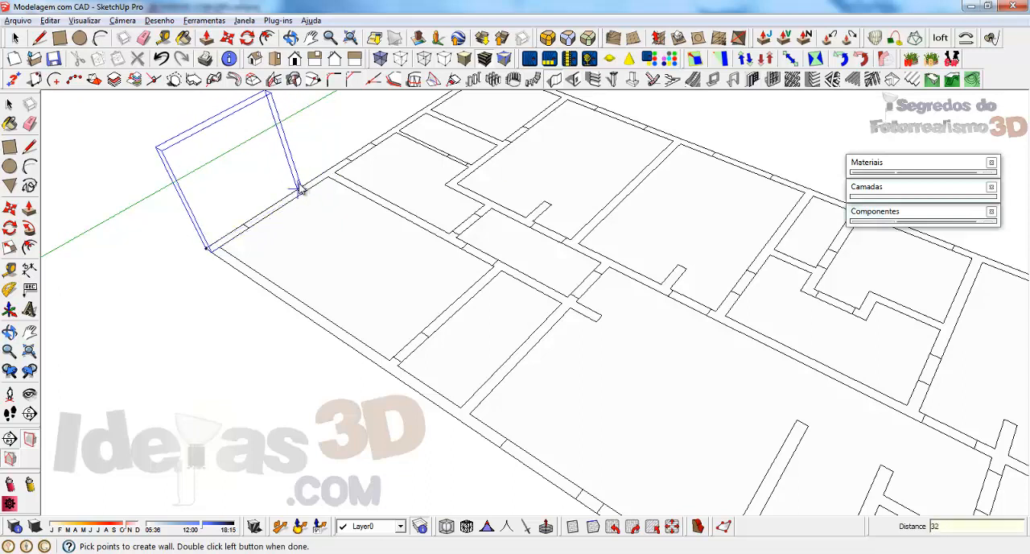
{"action": "type", "text": "0"}
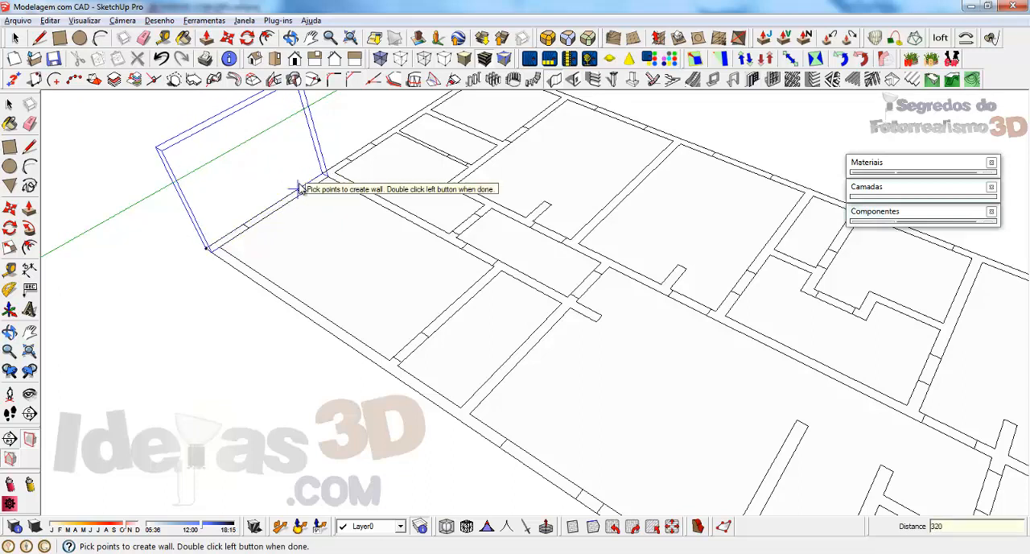
{"action": "key", "text": "Return"}
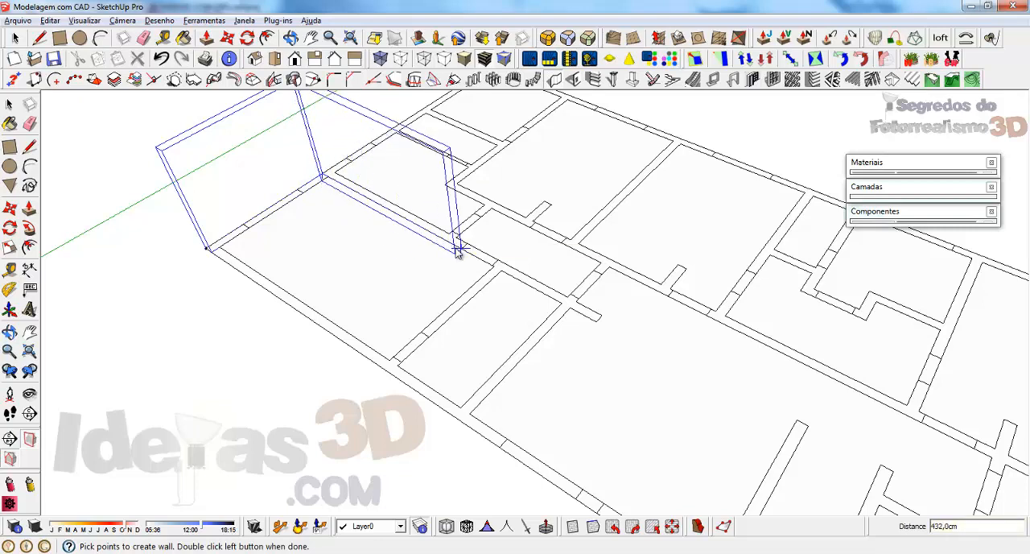
Step: Continue the wall with angled freehand segments across the corner room, one of them 150 cm, and close it at the start corner
{"action": "key", "text": "Return"}
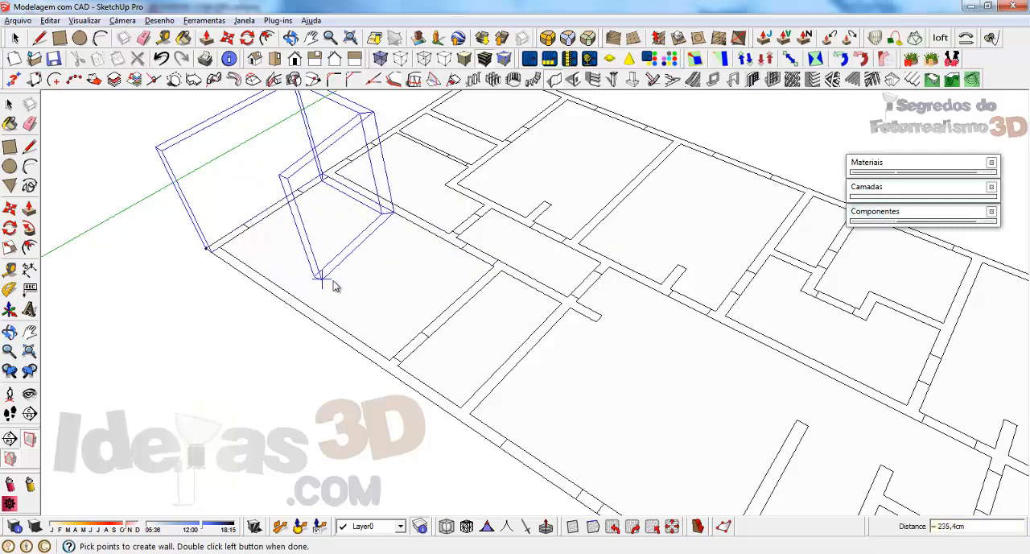
{"action": "scroll", "coordinate": [333, 292], "scroll_direction": "down", "scroll_amount": 2}
{"action": "scroll", "coordinate": [371, 298], "scroll_direction": "up", "scroll_amount": 3}
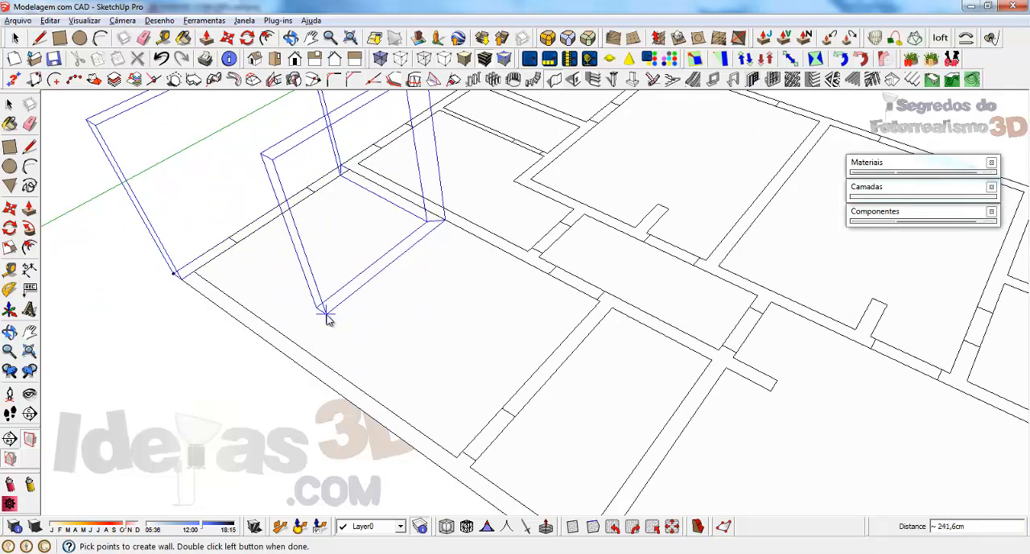
{"action": "type", "text": "0"}
{"action": "key", "text": "Return"}
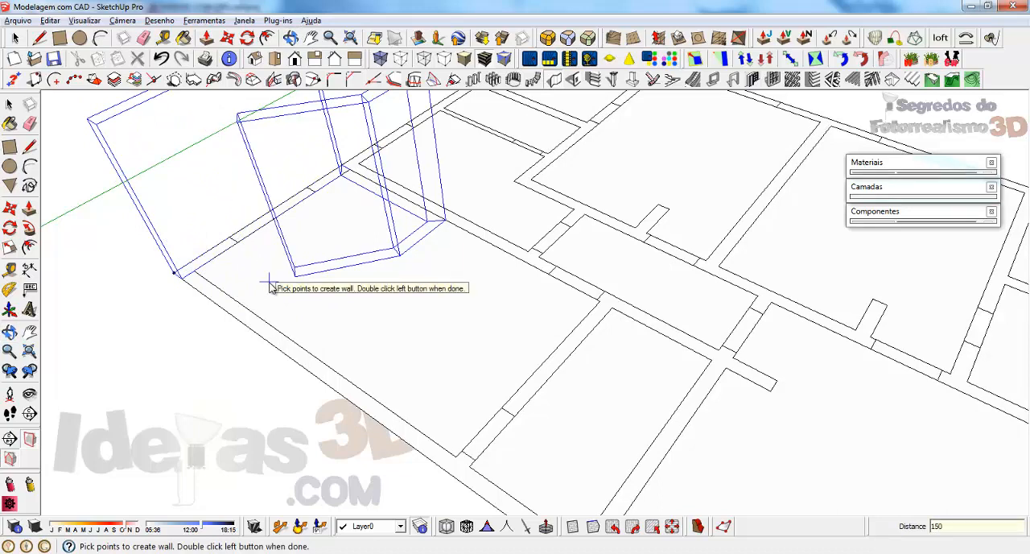
{"action": "key", "text": "Return"}
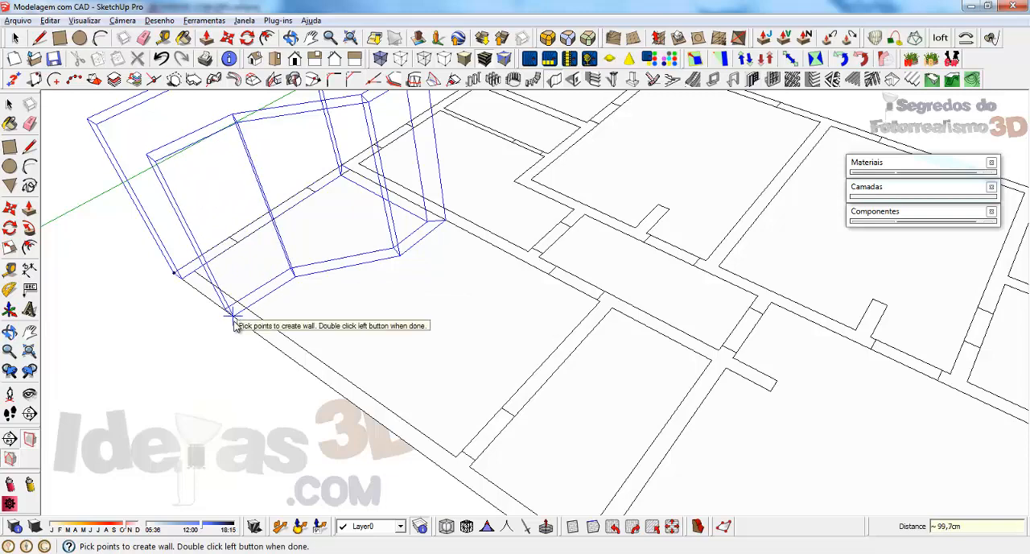
{"action": "double_click", "coordinate": [173, 275]}
Step: Inspect the irregular closed wall on the flat plan and delete it
{"action": "middle_click_drag", "start_coordinate": [173, 275], "coordinate": [393, 336]}
{"action": "scroll", "coordinate": [466, 158], "scroll_direction": "up", "scroll_amount": 6}
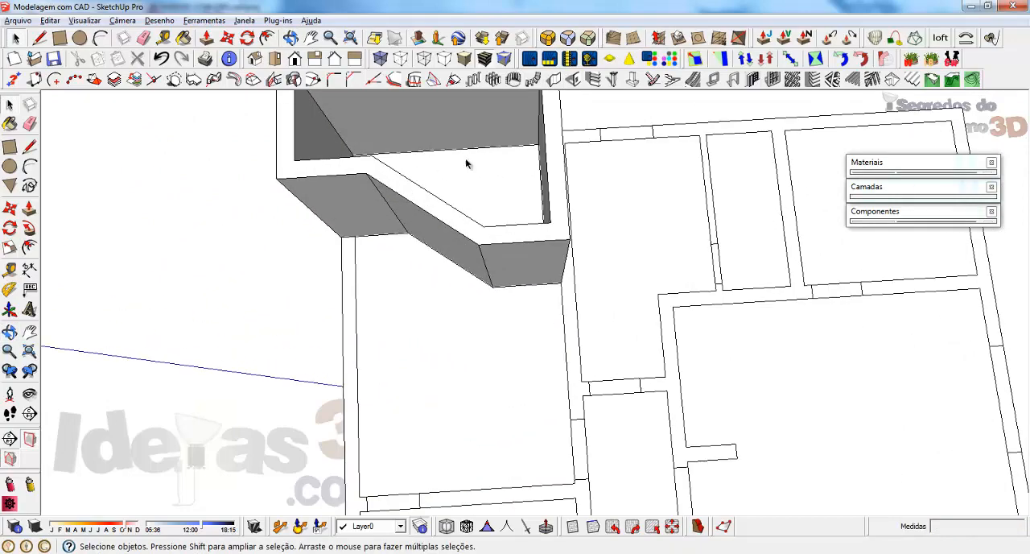
{"action": "scroll", "coordinate": [664, 447], "scroll_direction": "down", "scroll_amount": 3}
{"action": "middle_click_drag", "start_coordinate": [572, 370], "coordinate": [395, 285]}
{"action": "scroll", "coordinate": [460, 303], "scroll_direction": "down", "scroll_amount": 3}
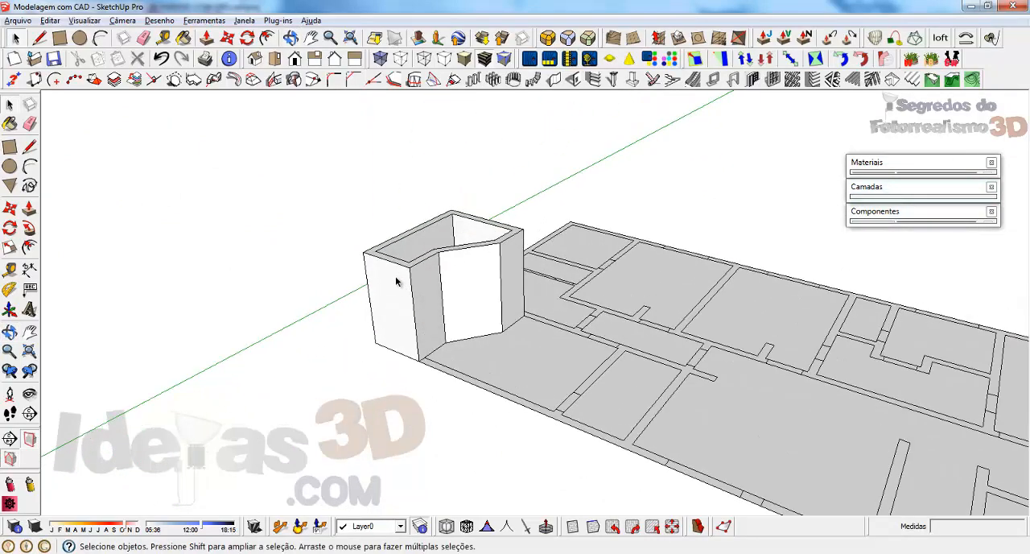
{"action": "left_click", "coordinate": [395, 281]}
{"action": "key", "text": "Delete"}
{"action": "scroll", "coordinate": [678, 333], "scroll_direction": "down", "scroll_amount": 10}
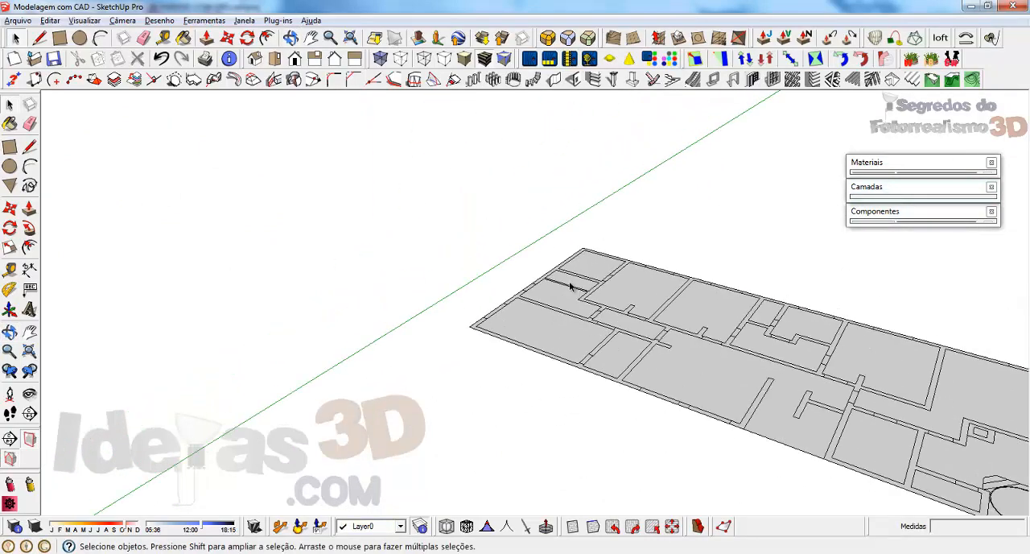
Step: Draw an arc on the ground along the long outer wall, starting at the building's corner, with a bulge of about 262 cm
{"action": "scroll", "coordinate": [536, 392], "scroll_direction": "up", "scroll_amount": 6}
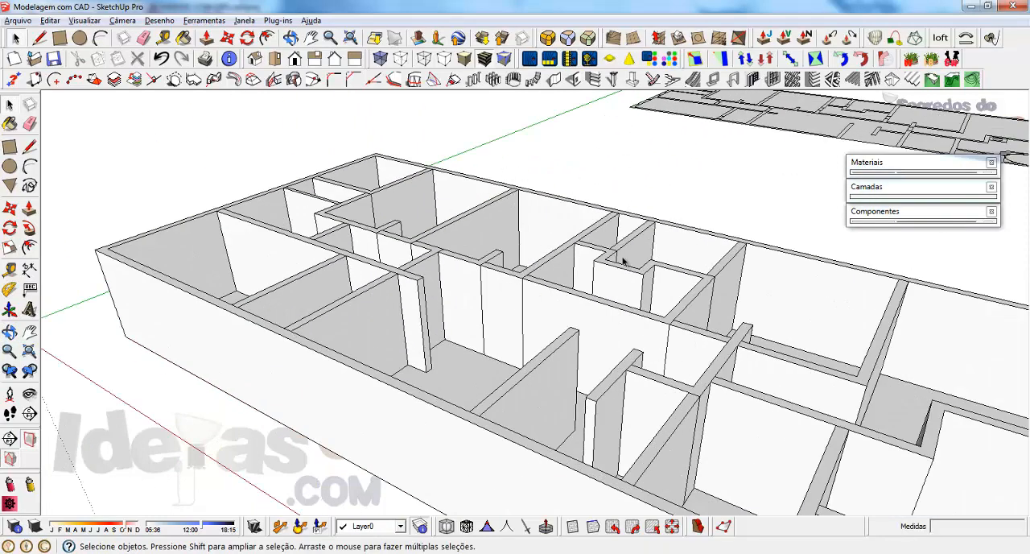
{"action": "scroll", "coordinate": [635, 310], "scroll_direction": "down", "scroll_amount": 2}
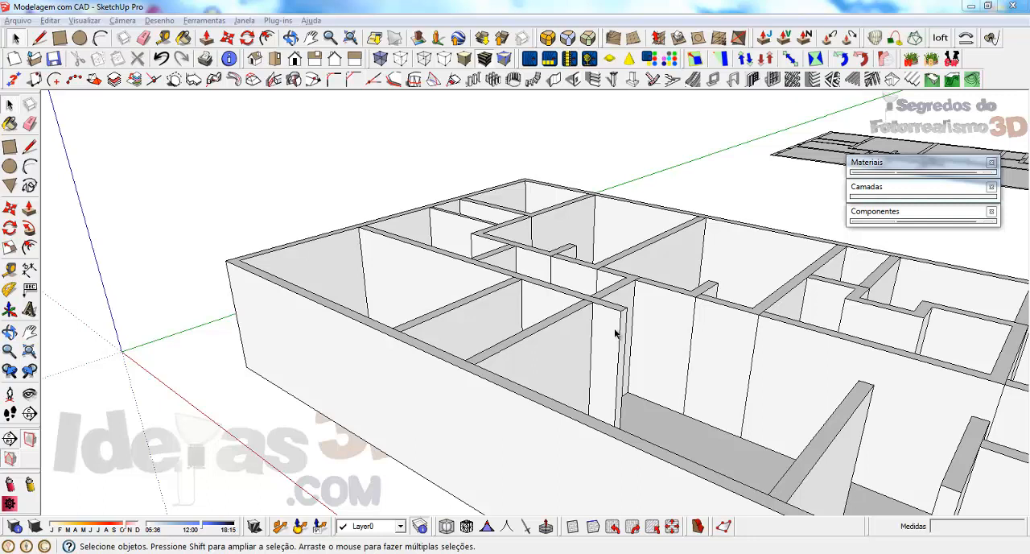
{"action": "middle_click_drag", "start_coordinate": [457, 274], "coordinate": [653, 293]}
{"action": "scroll", "coordinate": [566, 295], "scroll_direction": "up", "scroll_amount": 2}
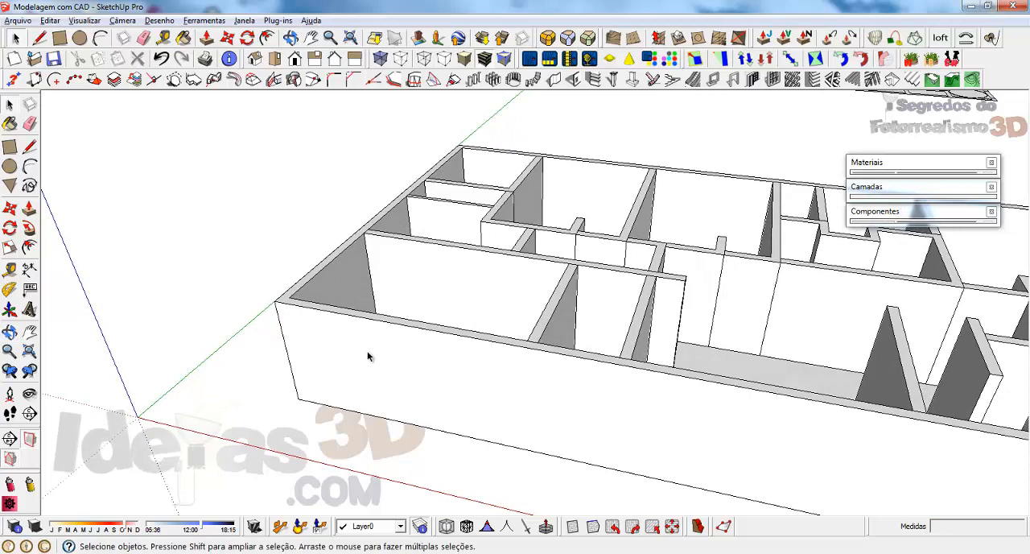
{"action": "scroll", "coordinate": [466, 303], "scroll_direction": "down", "scroll_amount": 2}
{"action": "scroll", "coordinate": [351, 379], "scroll_direction": "up", "scroll_amount": 3}
{"action": "scroll", "coordinate": [479, 255], "scroll_direction": "down", "scroll_amount": 3}
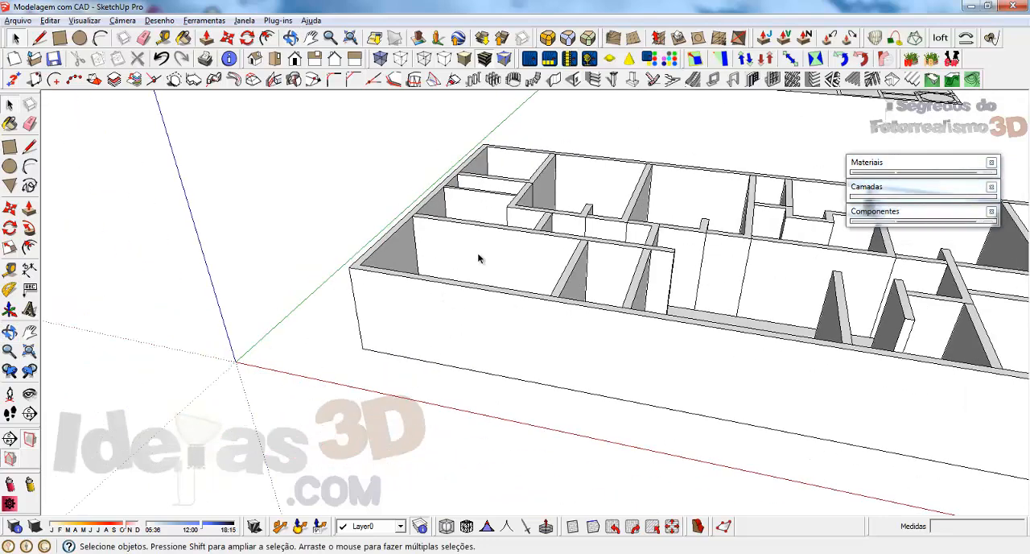
{"action": "key", "text": "a"}
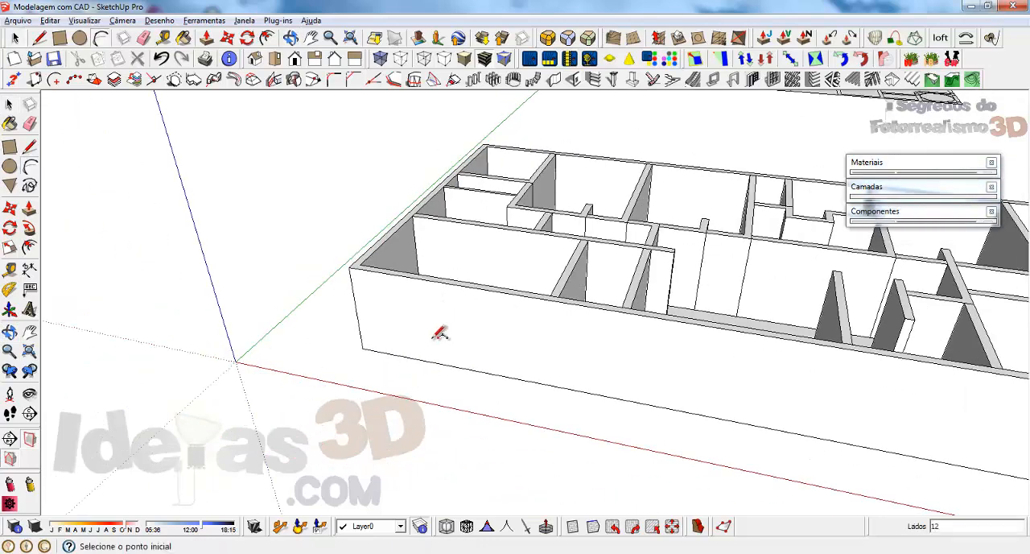
{"action": "left_click", "coordinate": [362, 348]}
{"action": "left_click", "coordinate": [530, 379]}
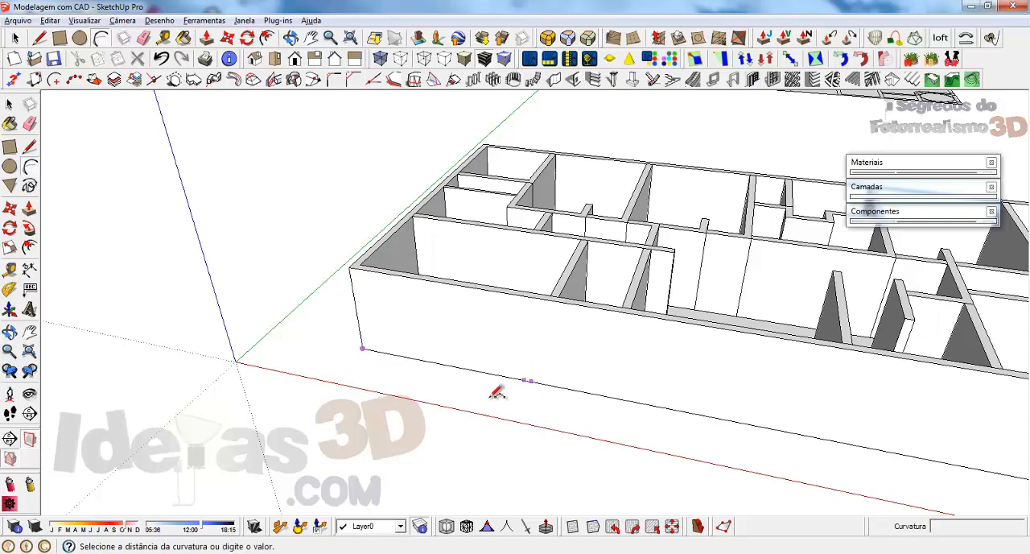
{"action": "left_click", "coordinate": [435, 432]}
Step: Start a left-aligned vertical wall group 20 cm thick and 253 cm high at the building's corner, following the arc's first segments
{"action": "scroll", "coordinate": [368, 418], "scroll_direction": "down", "scroll_amount": 1}
{"action": "middle_click_drag", "start_coordinate": [373, 362], "coordinate": [614, 286]}
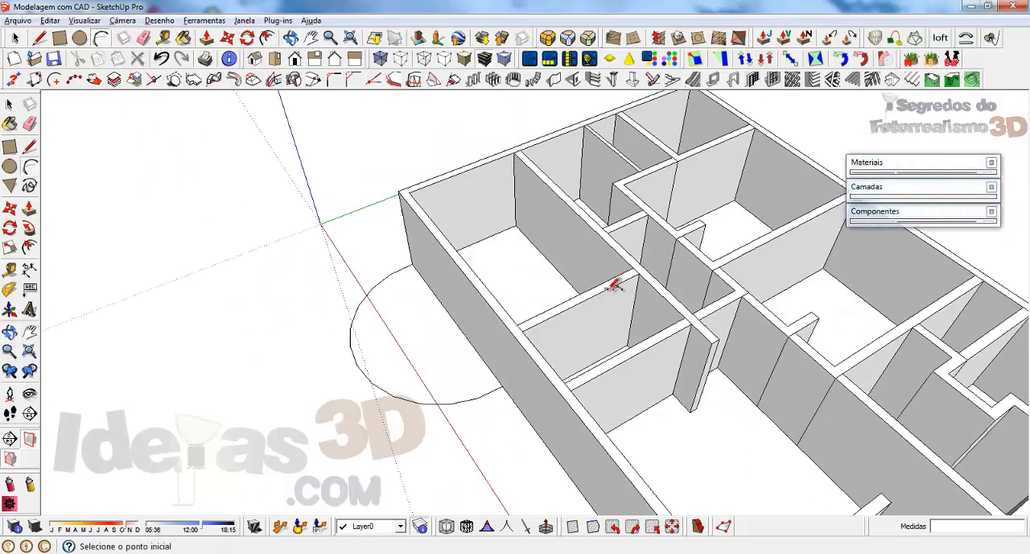
{"action": "scroll", "coordinate": [614, 286], "scroll_direction": "down", "scroll_amount": 1}
{"action": "scroll", "coordinate": [435, 270], "scroll_direction": "up", "scroll_amount": 4}
{"action": "left_click", "coordinate": [16, 39]}
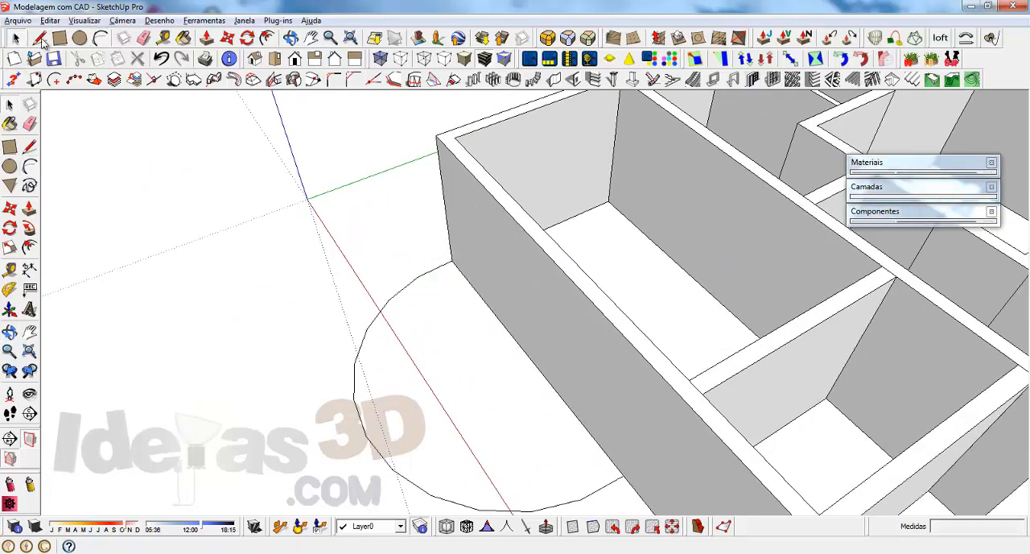
{"action": "left_click", "coordinate": [555, 81]}
{"action": "left_click", "coordinate": [92, 255]}
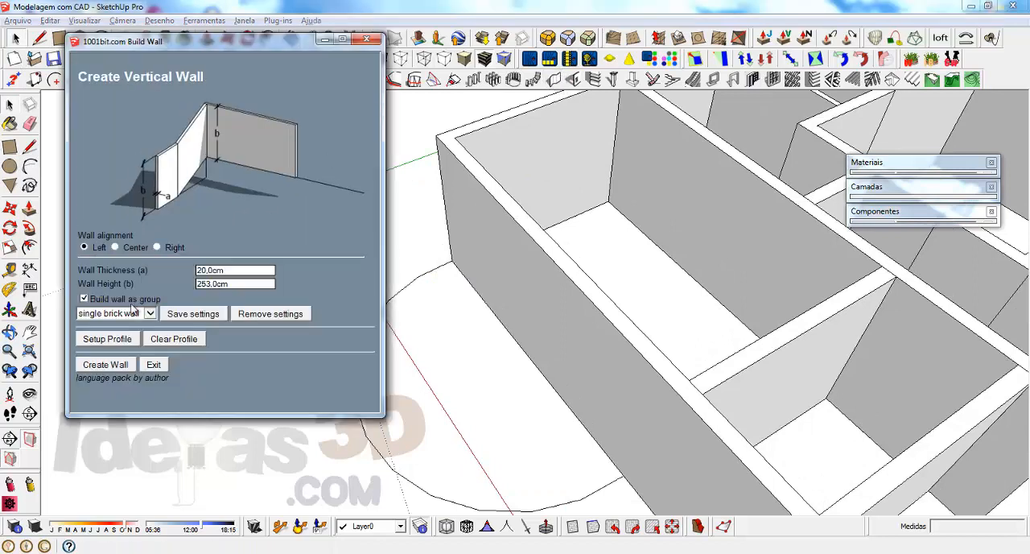
{"action": "left_click", "coordinate": [103, 366]}
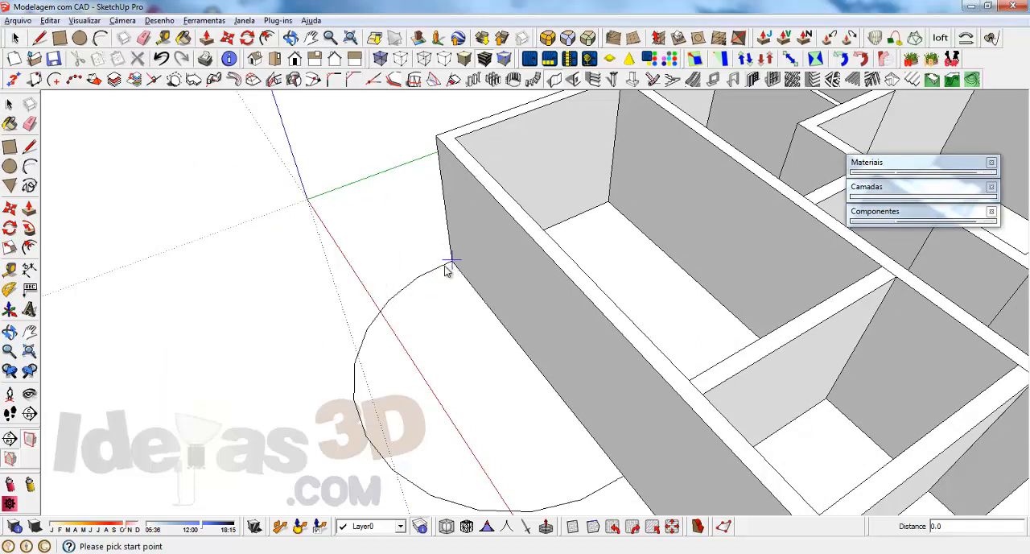
{"action": "left_click", "coordinate": [448, 262]}
{"action": "left_click", "coordinate": [417, 278]}
{"action": "left_click", "coordinate": [389, 299]}
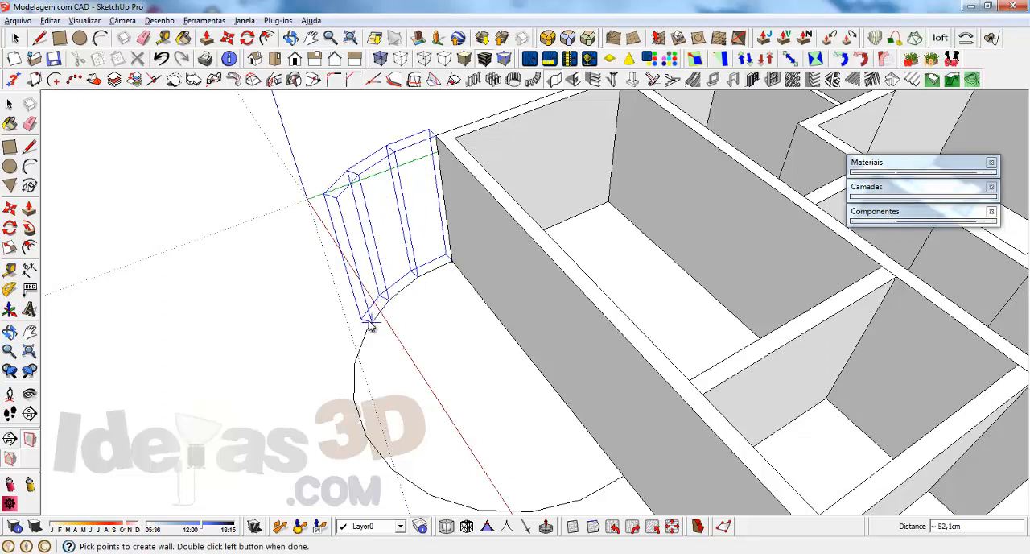
Step: Continue the wall through the arc's remaining vertices and finish it where the arc meets the long outer wall
{"action": "left_click", "coordinate": [369, 324]}
{"action": "left_click", "coordinate": [355, 367]}
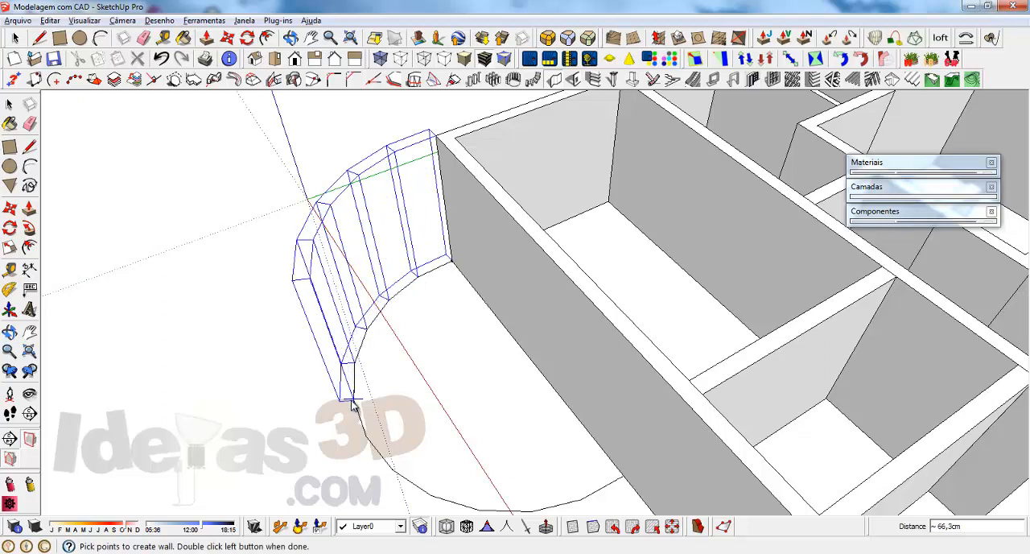
{"action": "left_click", "coordinate": [354, 404]}
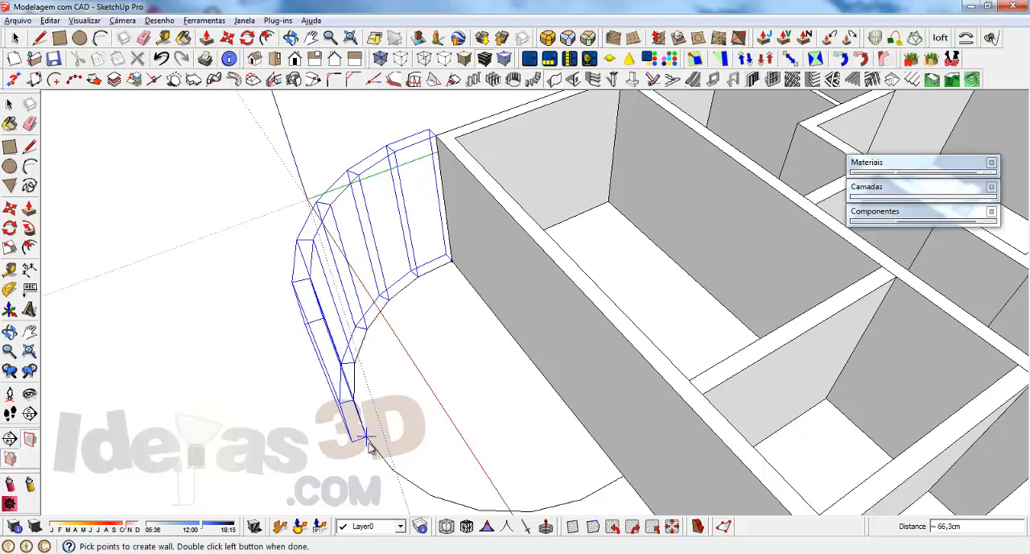
{"action": "left_click", "coordinate": [366, 439]}
{"action": "left_click", "coordinate": [393, 469]}
{"action": "left_click", "coordinate": [432, 496]}
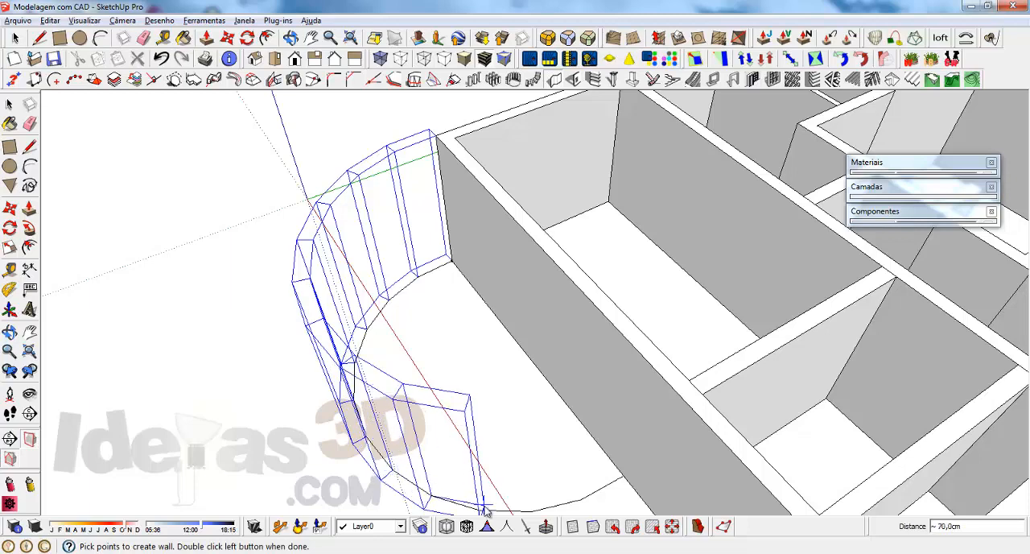
{"action": "scroll", "coordinate": [446, 205], "scroll_direction": "down", "scroll_amount": 2}
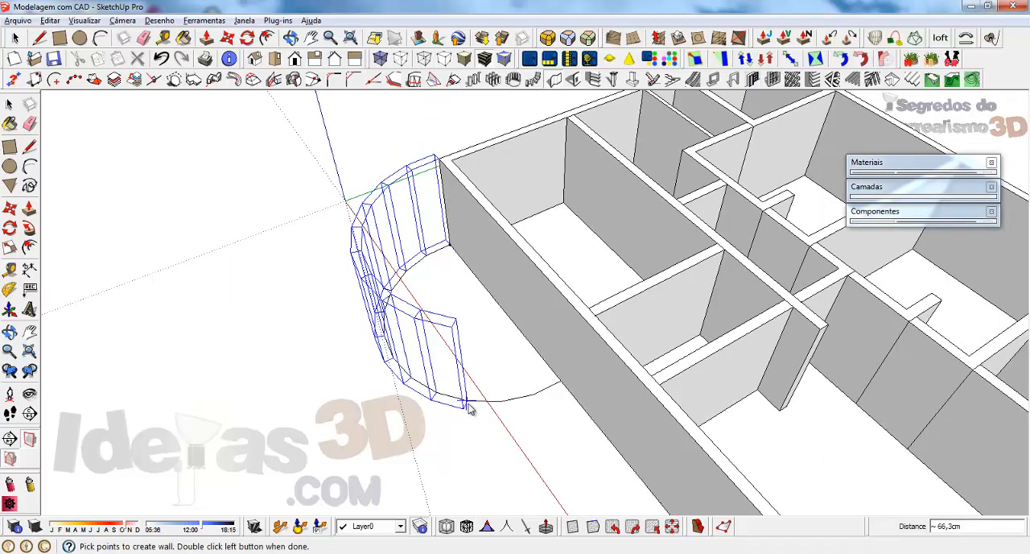
{"action": "scroll", "coordinate": [472, 406], "scroll_direction": "up", "scroll_amount": 1}
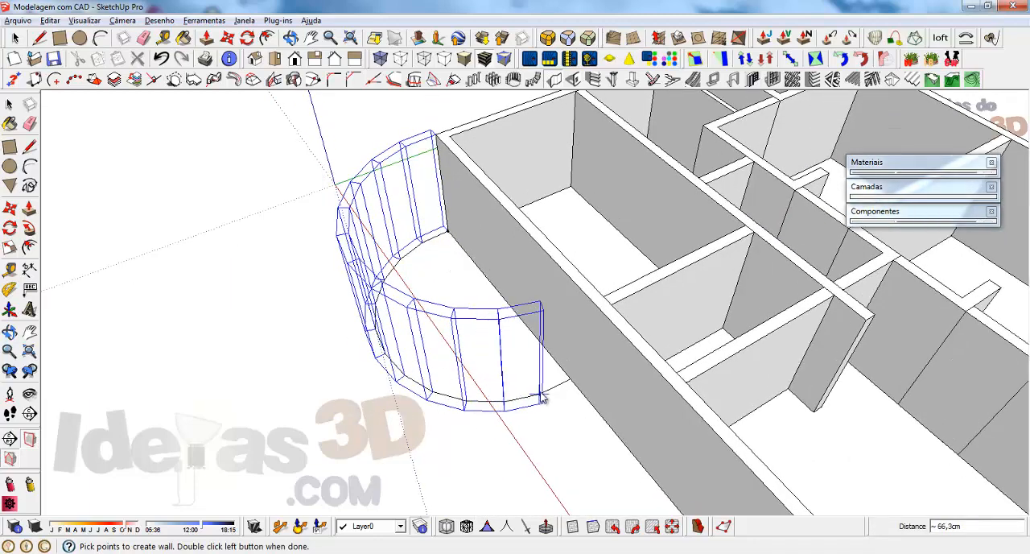
{"action": "double_click", "coordinate": [570, 384]}
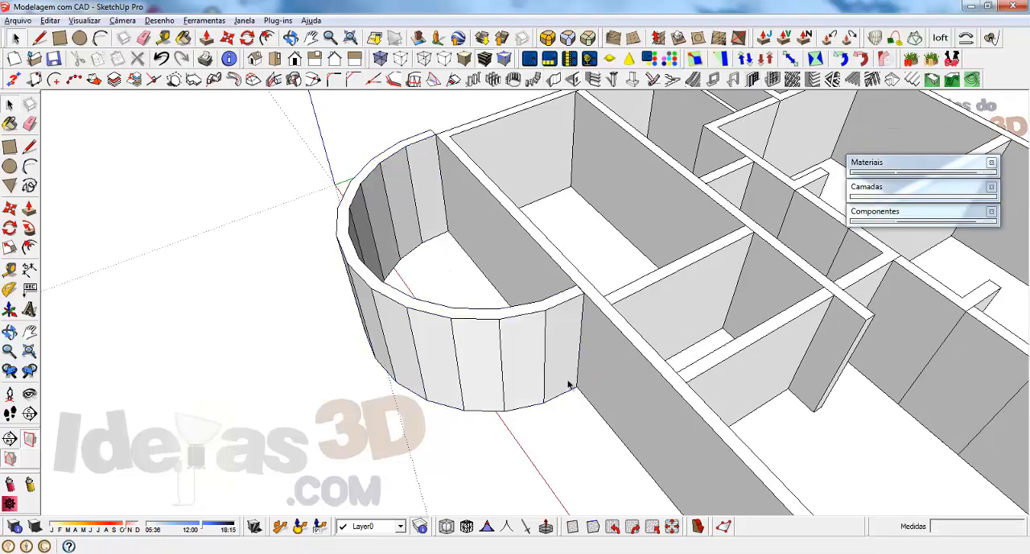
Step: Open the curved wall group and smooth the vertical edges between the segments of its outer face
{"action": "middle_click_drag", "start_coordinate": [568, 315], "coordinate": [541, 359]}
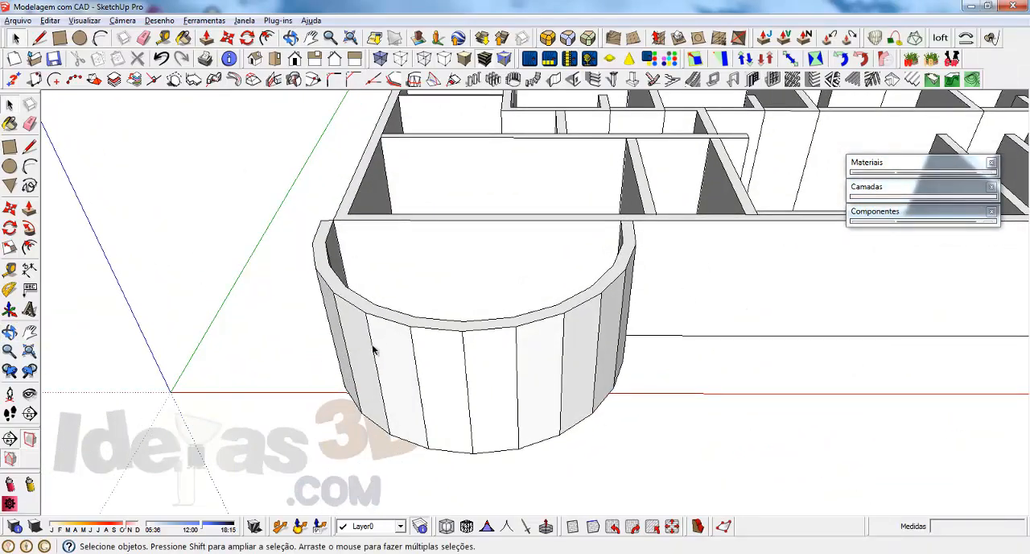
{"action": "middle_click_drag", "start_coordinate": [392, 376], "coordinate": [479, 336]}
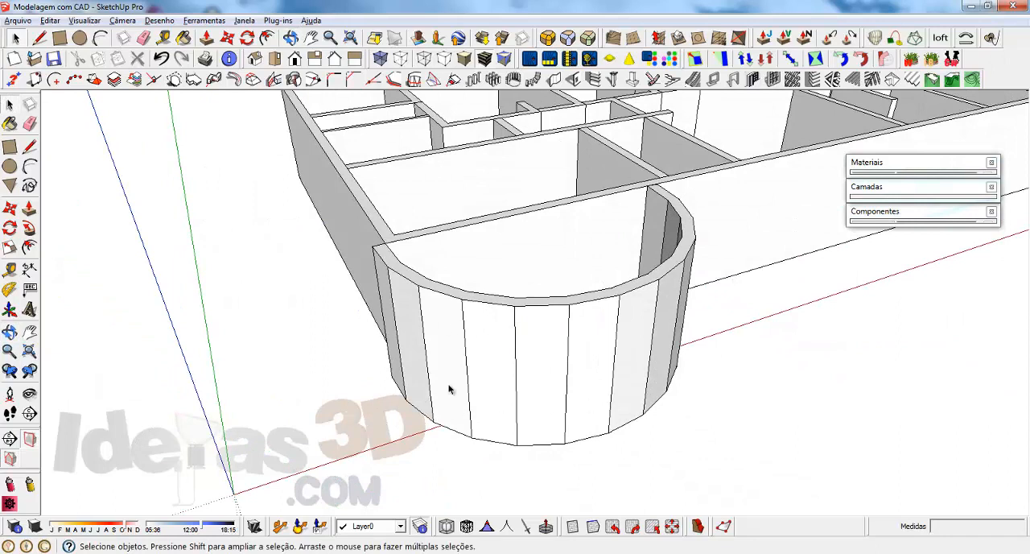
{"action": "double_click", "coordinate": [438, 335]}
{"action": "key", "text": "e"}
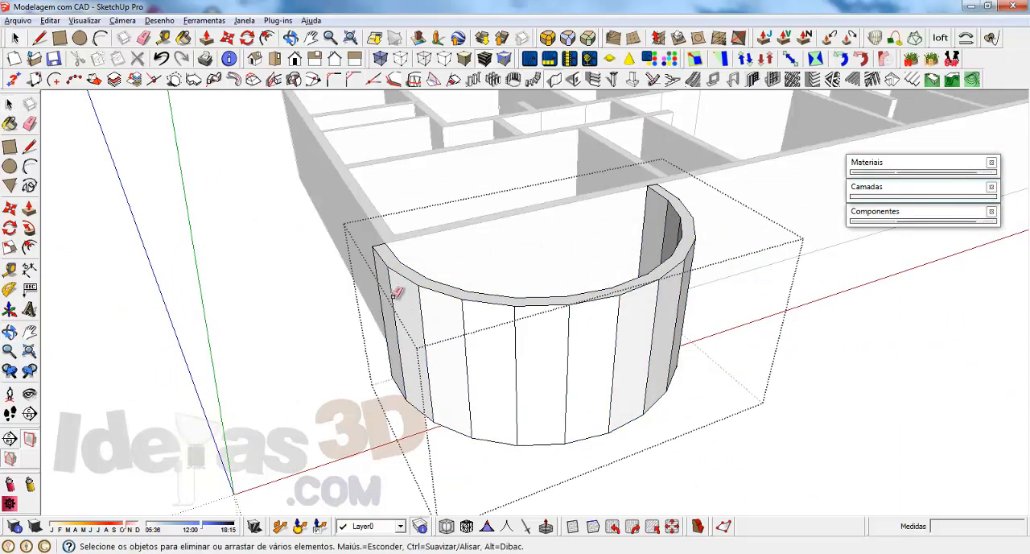
{"action": "mouse_move", "coordinate": [396, 293]}
{"action": "left_mouse_down", "text": "ctrl"}
{"action": "mouse_move", "coordinate": [650, 333]}
{"action": "mouse_move", "coordinate": [641, 338]}
{"action": "left_mouse_up", "text": "ctrl"}
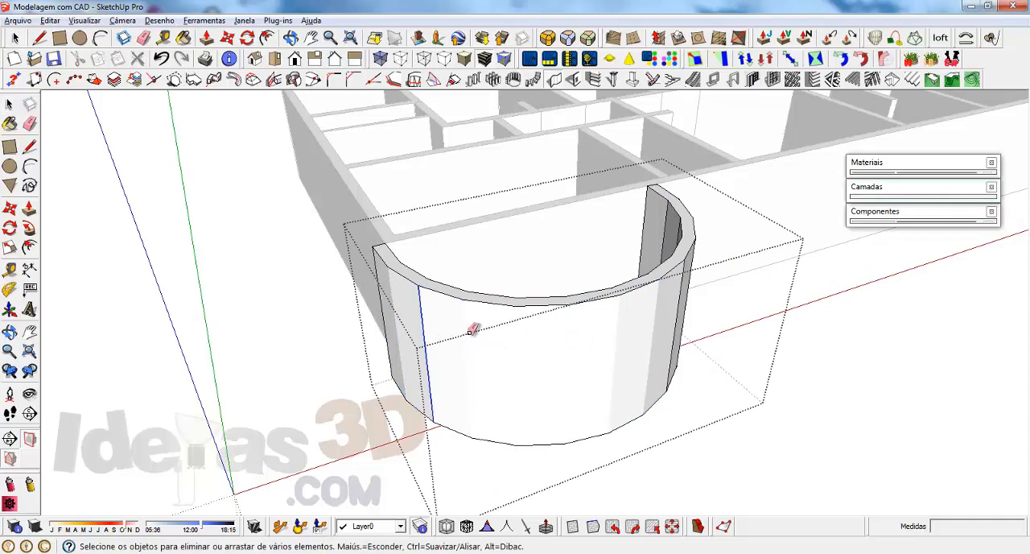
{"action": "mouse_move", "coordinate": [472, 329]}
{"action": "middle_mouse_down"}
{"action": "mouse_move", "coordinate": [719, 290]}
{"action": "mouse_move", "coordinate": [555, 313]}
{"action": "middle_mouse_up"}
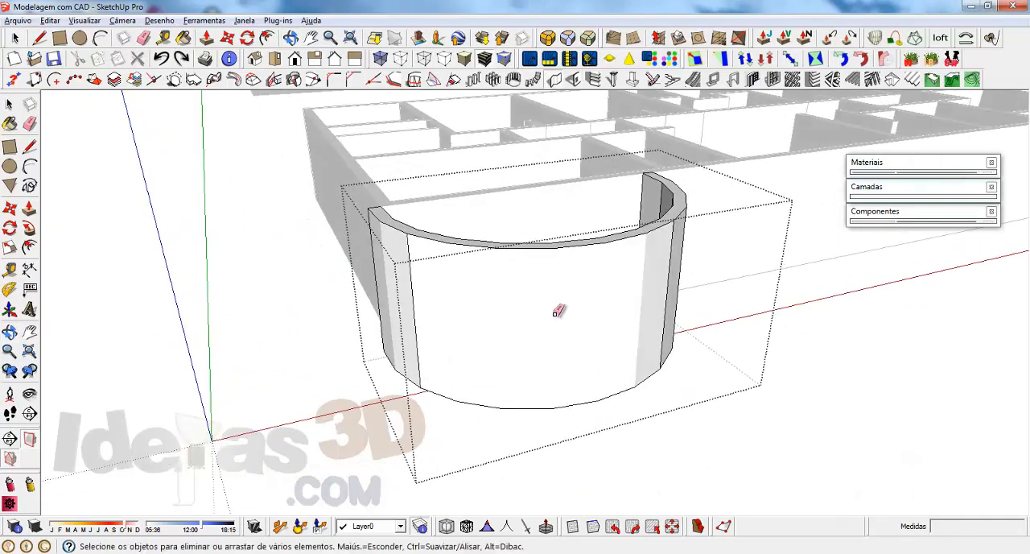
Step: Retry smoothing the curved wall's vertical edges, undo all the edge smoothing and leave the group
{"action": "key", "text": "ctrl+z"}
{"action": "mouse_move", "coordinate": [485, 300]}
{"action": "left_mouse_down", "text": "ctrl"}
{"action": "mouse_move", "coordinate": [651, 288]}
{"action": "mouse_move", "coordinate": [483, 301]}
{"action": "mouse_move", "coordinate": [409, 292]}
{"action": "mouse_move", "coordinate": [431, 293]}
{"action": "left_mouse_up", "text": "ctrl"}
{"action": "mouse_move", "coordinate": [431, 293]}
{"action": "middle_mouse_down"}
{"action": "mouse_move", "coordinate": [597, 284]}
{"action": "mouse_move", "coordinate": [639, 266]}
{"action": "mouse_move", "coordinate": [294, 292]}
{"action": "mouse_move", "coordinate": [274, 353]}
{"action": "mouse_move", "coordinate": [299, 361]}
{"action": "mouse_move", "coordinate": [534, 331]}
{"action": "mouse_move", "coordinate": [578, 357]}
{"action": "middle_mouse_up"}
{"action": "key", "text": "ctrl+z"}
{"action": "key", "text": "ctrl+z"}
{"action": "key", "text": "ctrl+z"}
{"action": "key", "text": "ctrl+z"}
{"action": "key", "text": "ctrl+z"}
{"action": "key", "text": "ctrl+z"}
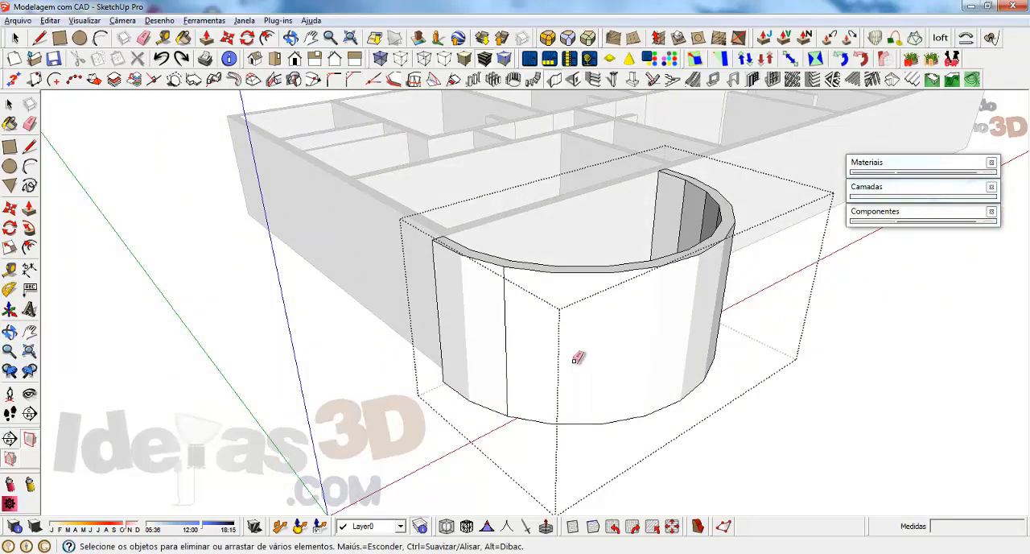
{"action": "left_click", "coordinate": [14, 37]}
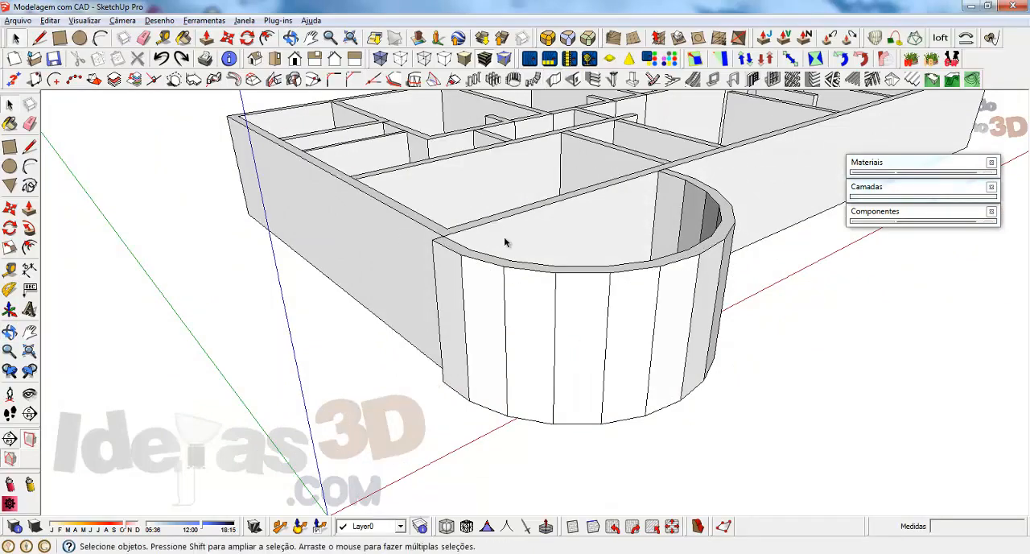
Step: Delete the curved wall and the arc on the ground beside the building's corner
{"action": "left_click", "coordinate": [533, 299]}
{"action": "middle_click_drag", "start_coordinate": [533, 299], "coordinate": [202, 306]}
{"action": "key", "text": "Delete"}
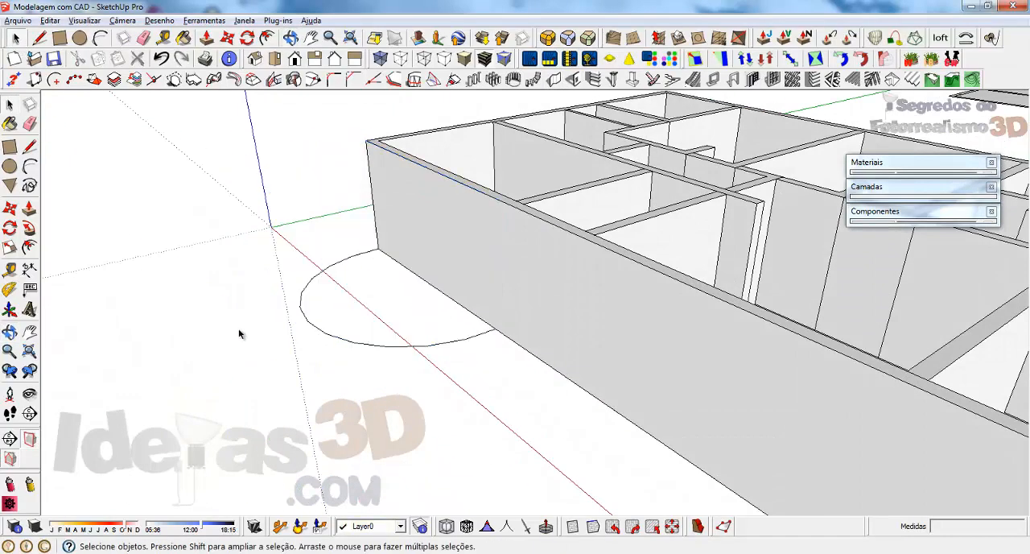
{"action": "left_click", "coordinate": [326, 337]}
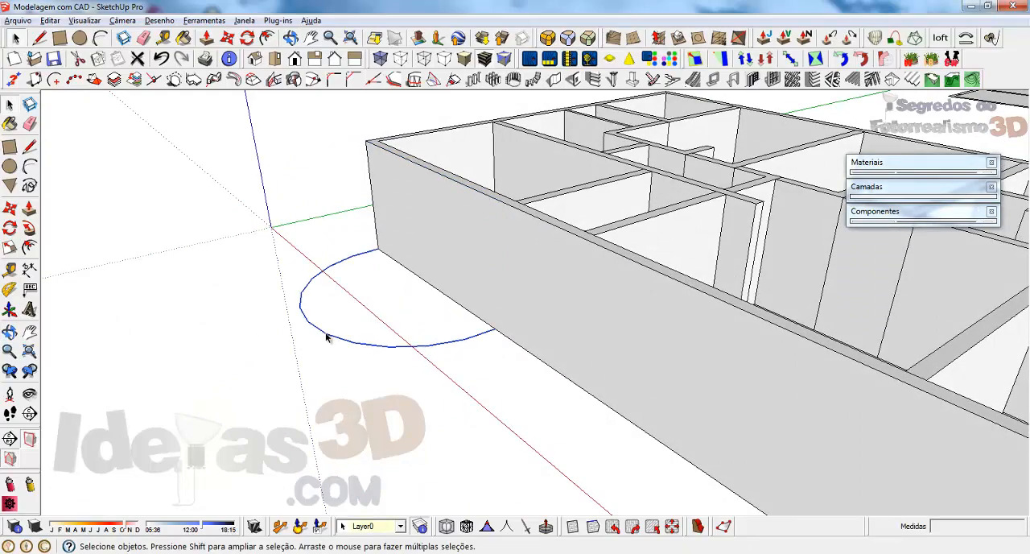
{"action": "key", "text": "Delete"}
{"action": "key", "text": "h"}
{"action": "left_click_drag", "start_coordinate": [670, 234], "coordinate": [394, 270]}
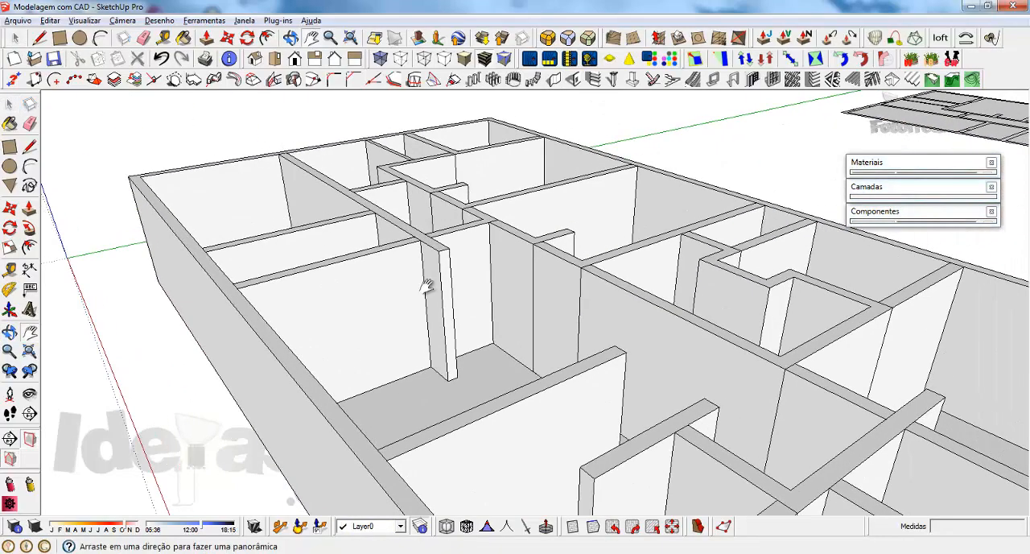
{"action": "scroll", "coordinate": [365, 310], "scroll_direction": "down", "scroll_amount": 3}
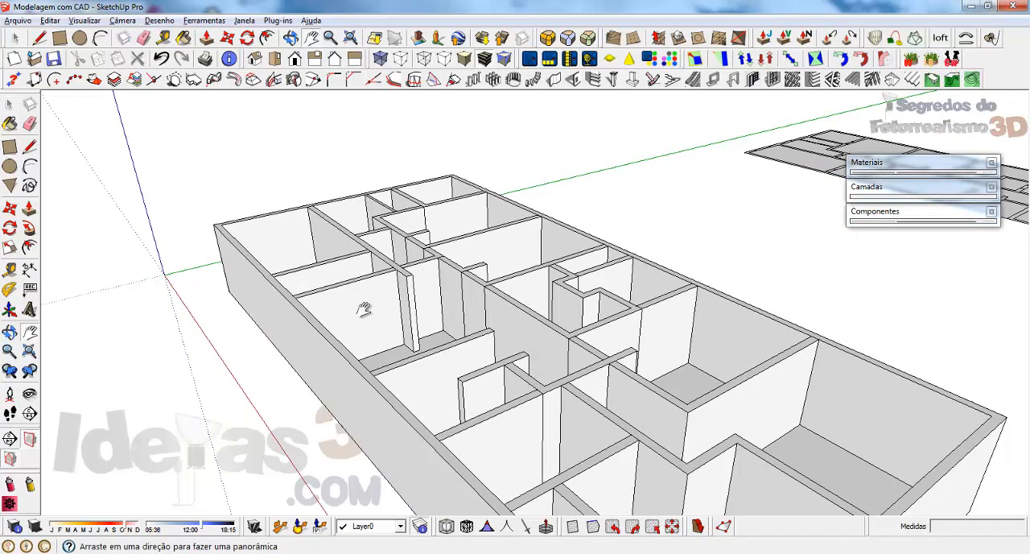